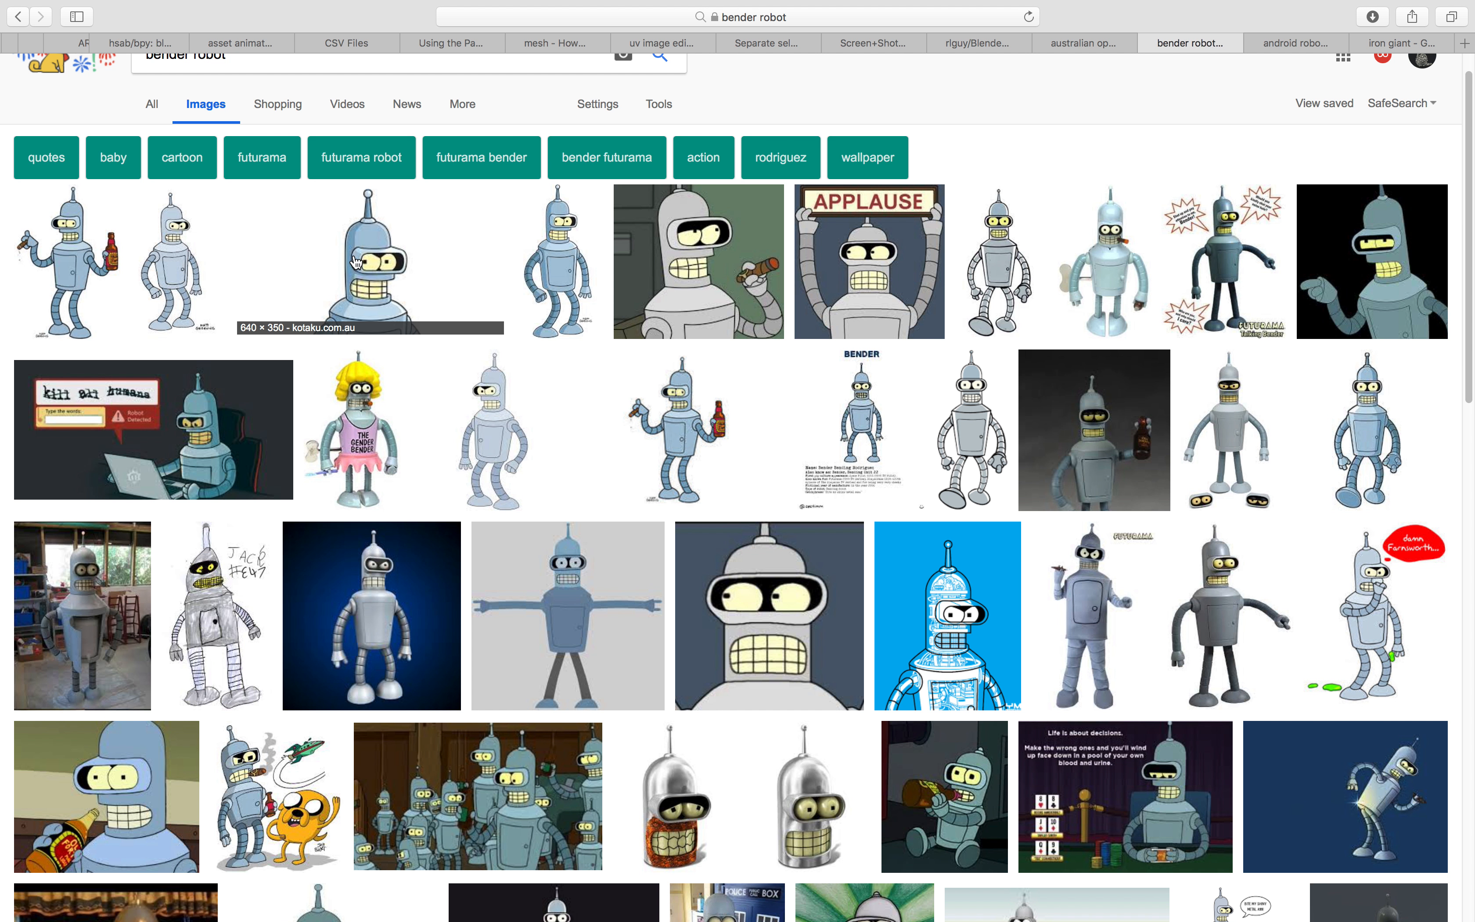
- Examine several Bender pictures in the image results, including the head close-up, the full-body figure and the robot anatomy illustration
{"action": "left_click", "coordinate": [367, 261]}
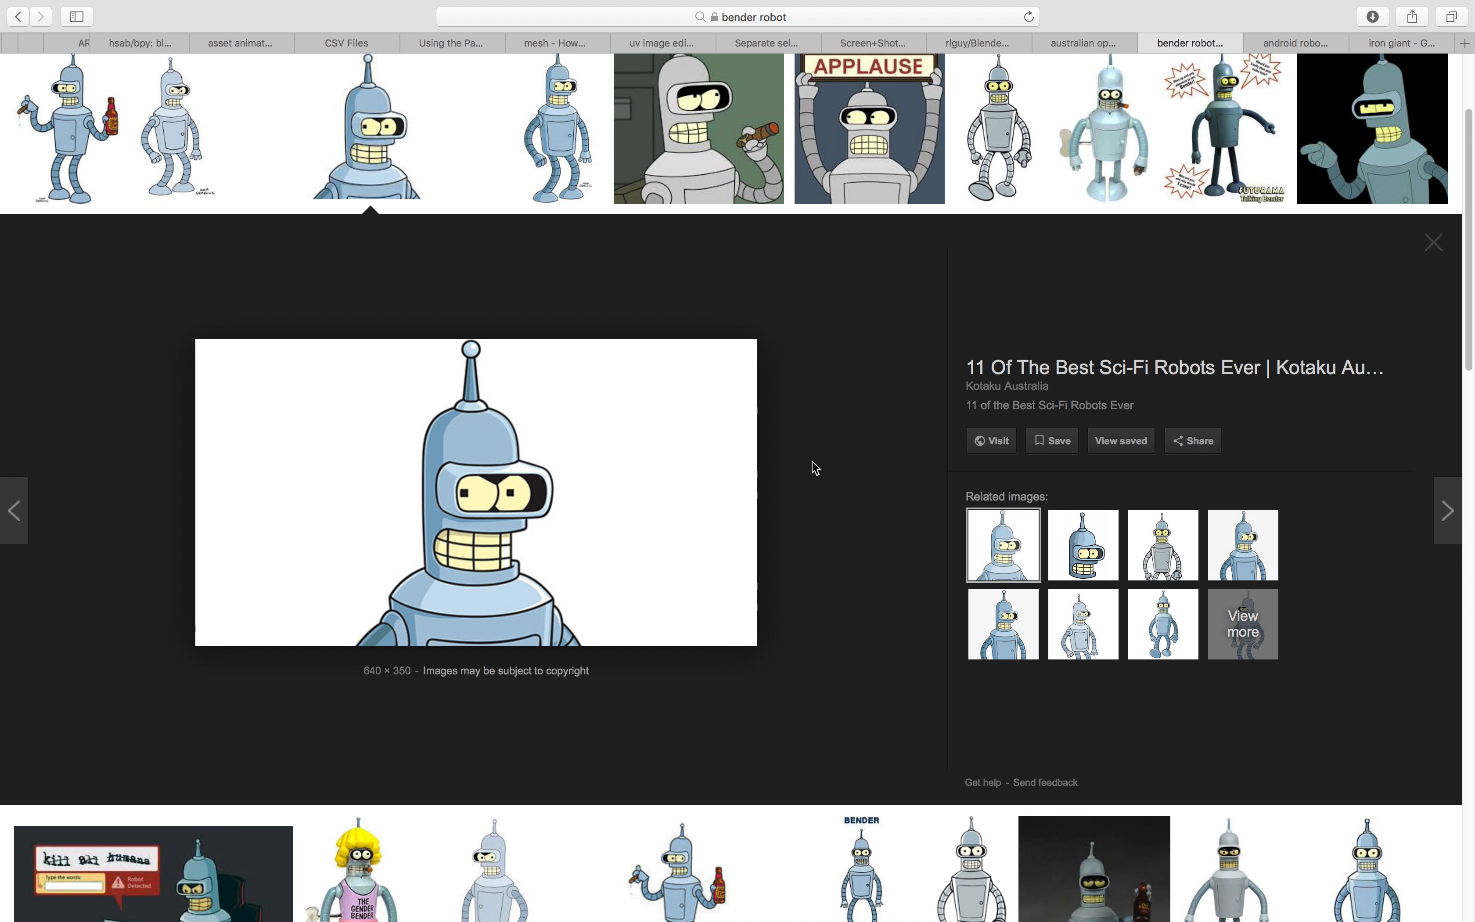
{"action": "left_click", "coordinate": [1180, 563]}
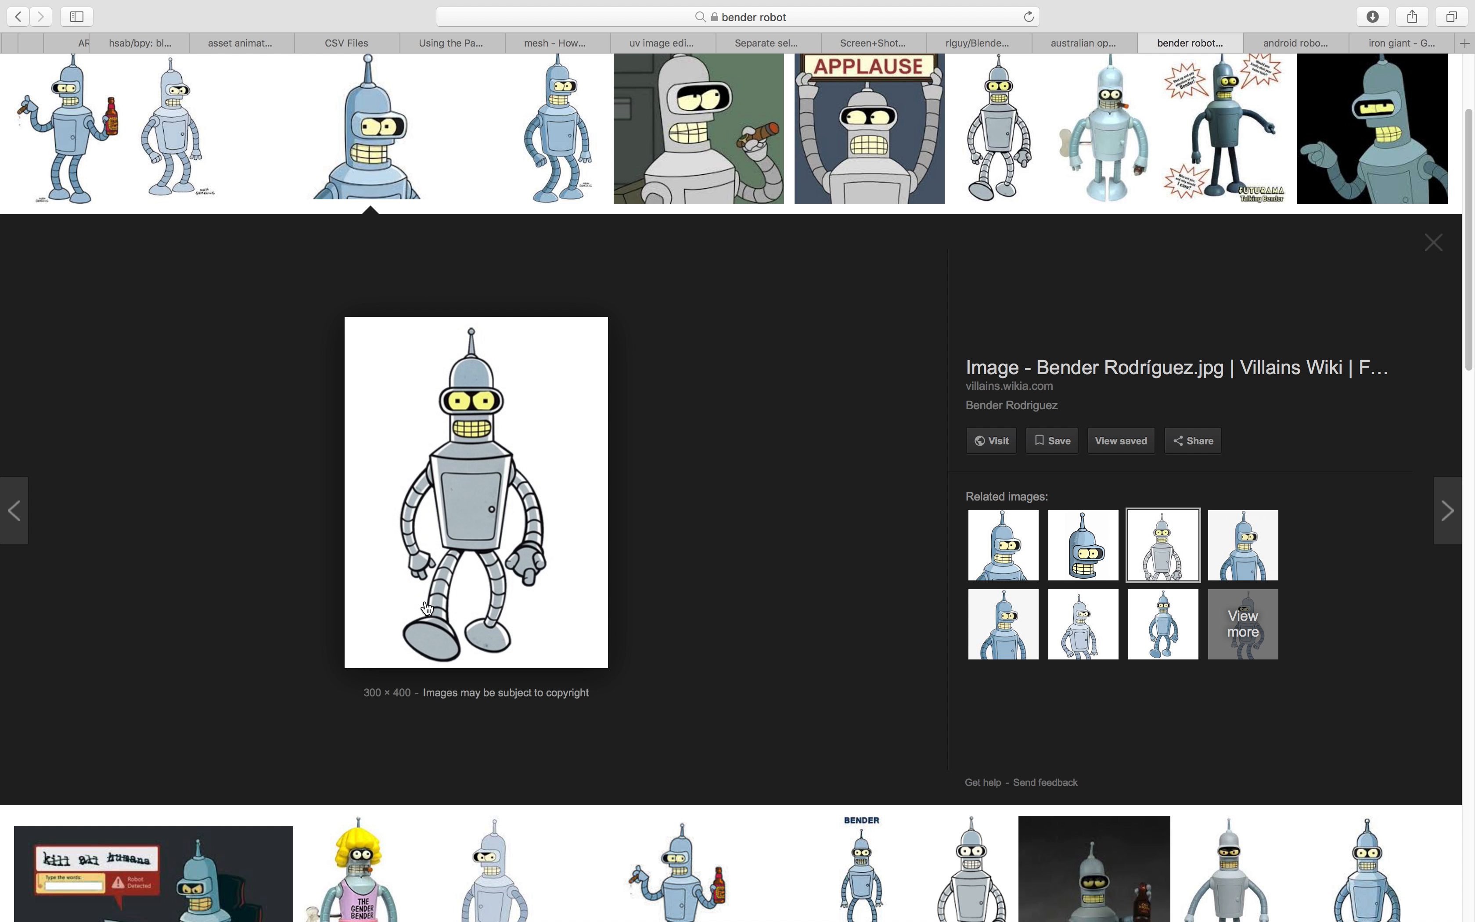
{"action": "scroll", "coordinate": [614, 656], "scroll_direction": "down", "scroll_amount": 5}
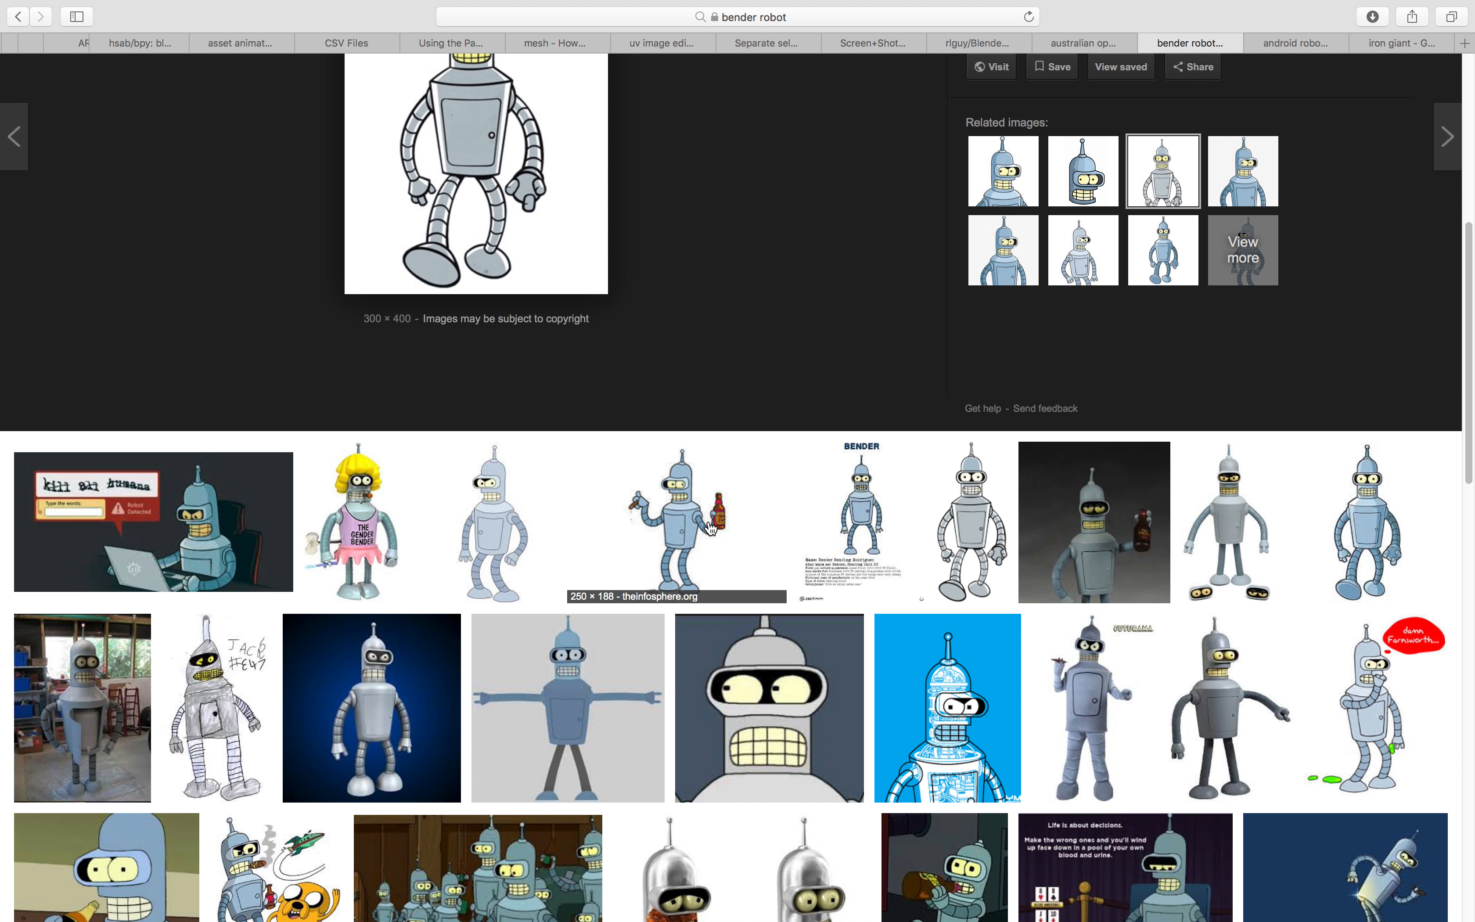
{"action": "left_click", "coordinate": [617, 594]}
{"action": "scroll", "coordinate": [620, 483], "scroll_direction": "down", "scroll_amount": 5}
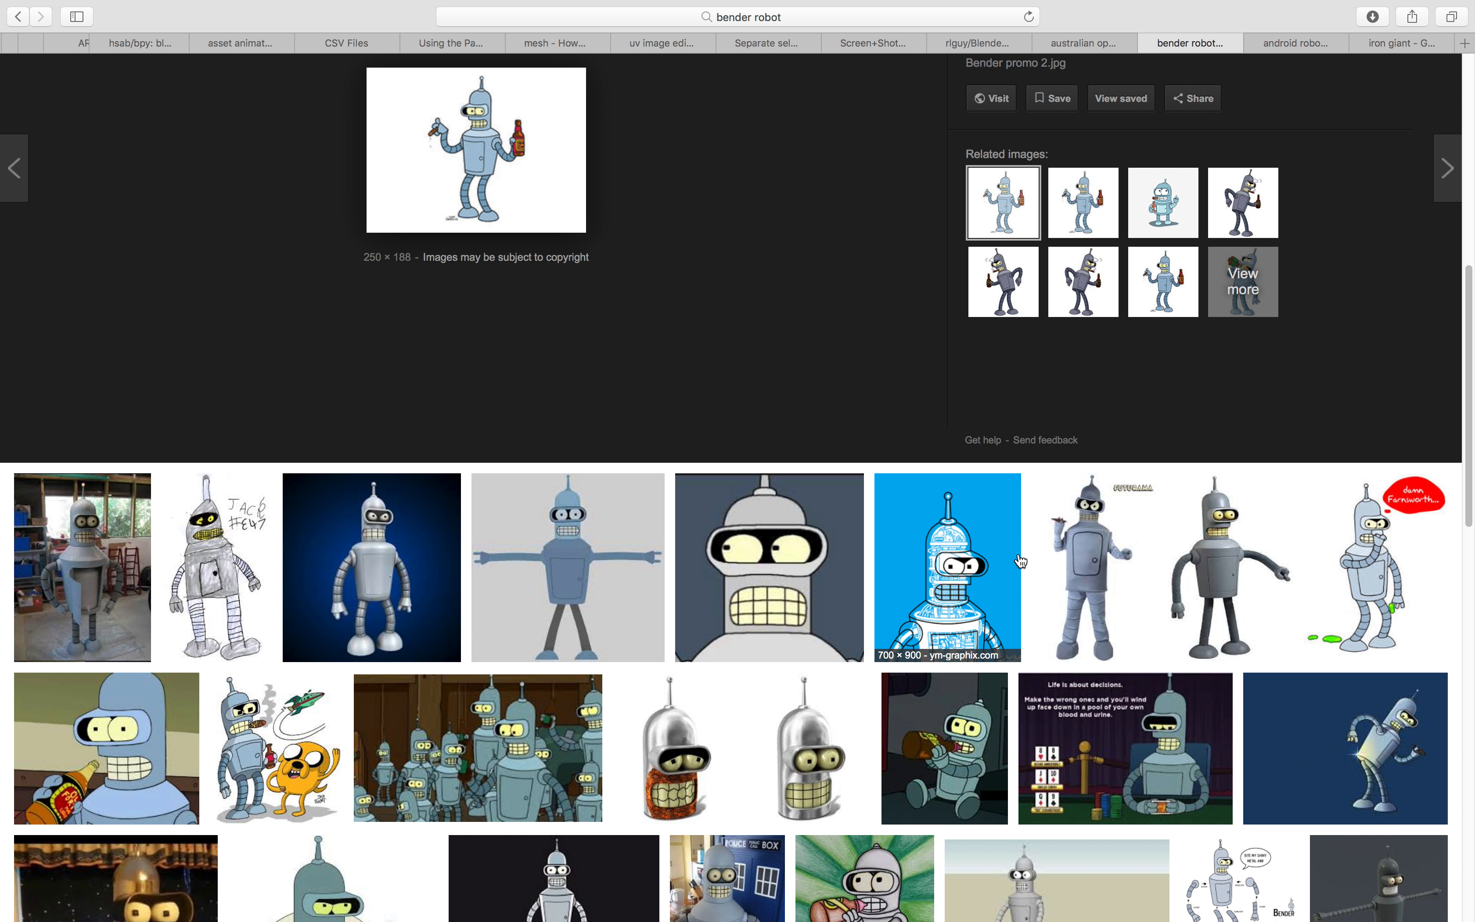
{"action": "left_click", "coordinate": [952, 564]}
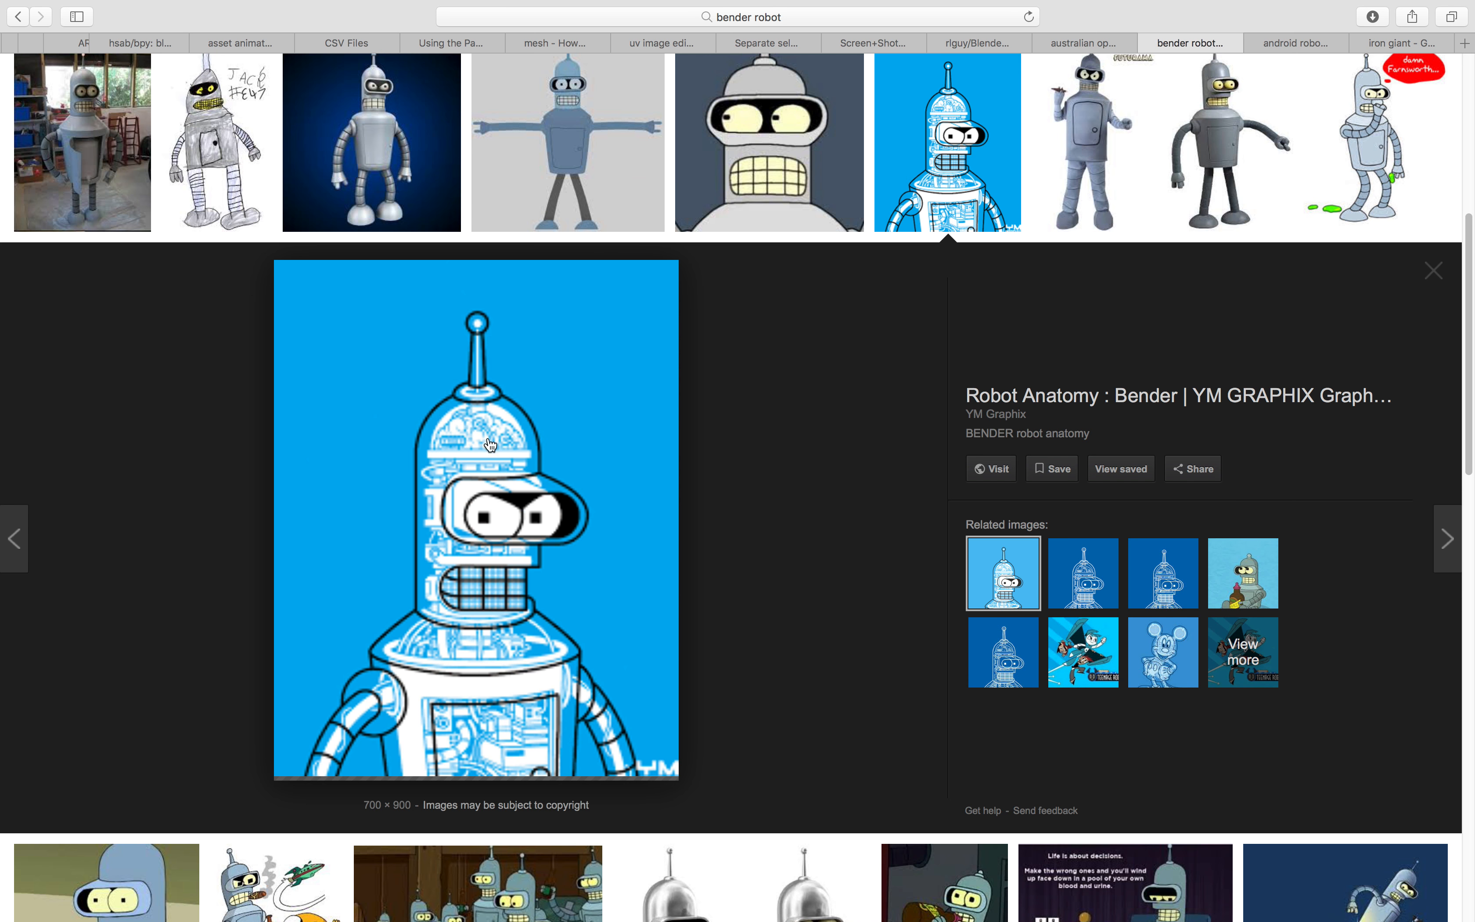
{"action": "scroll", "coordinate": [653, 580], "scroll_direction": "down", "scroll_amount": 3}
{"action": "scroll", "coordinate": [588, 424], "scroll_direction": "down", "scroll_amount": 3}
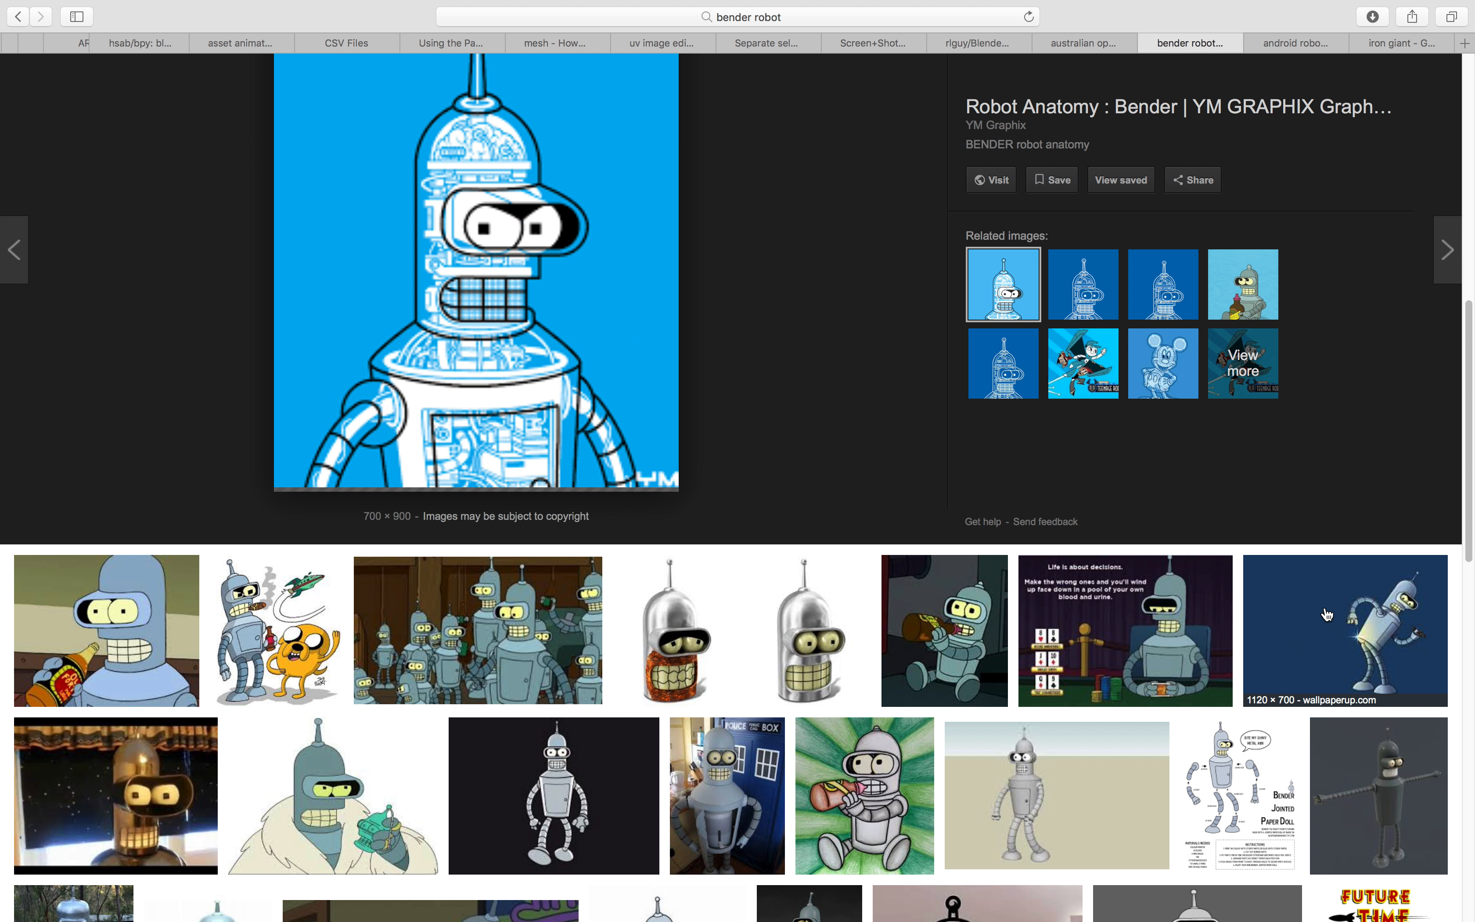
- Examine the blue-background Bender wallpaper and the photo of the Belair letterbox built as Bender
{"action": "left_click", "coordinate": [1312, 613]}
{"action": "scroll", "coordinate": [884, 464], "scroll_direction": "down", "scroll_amount": 7}
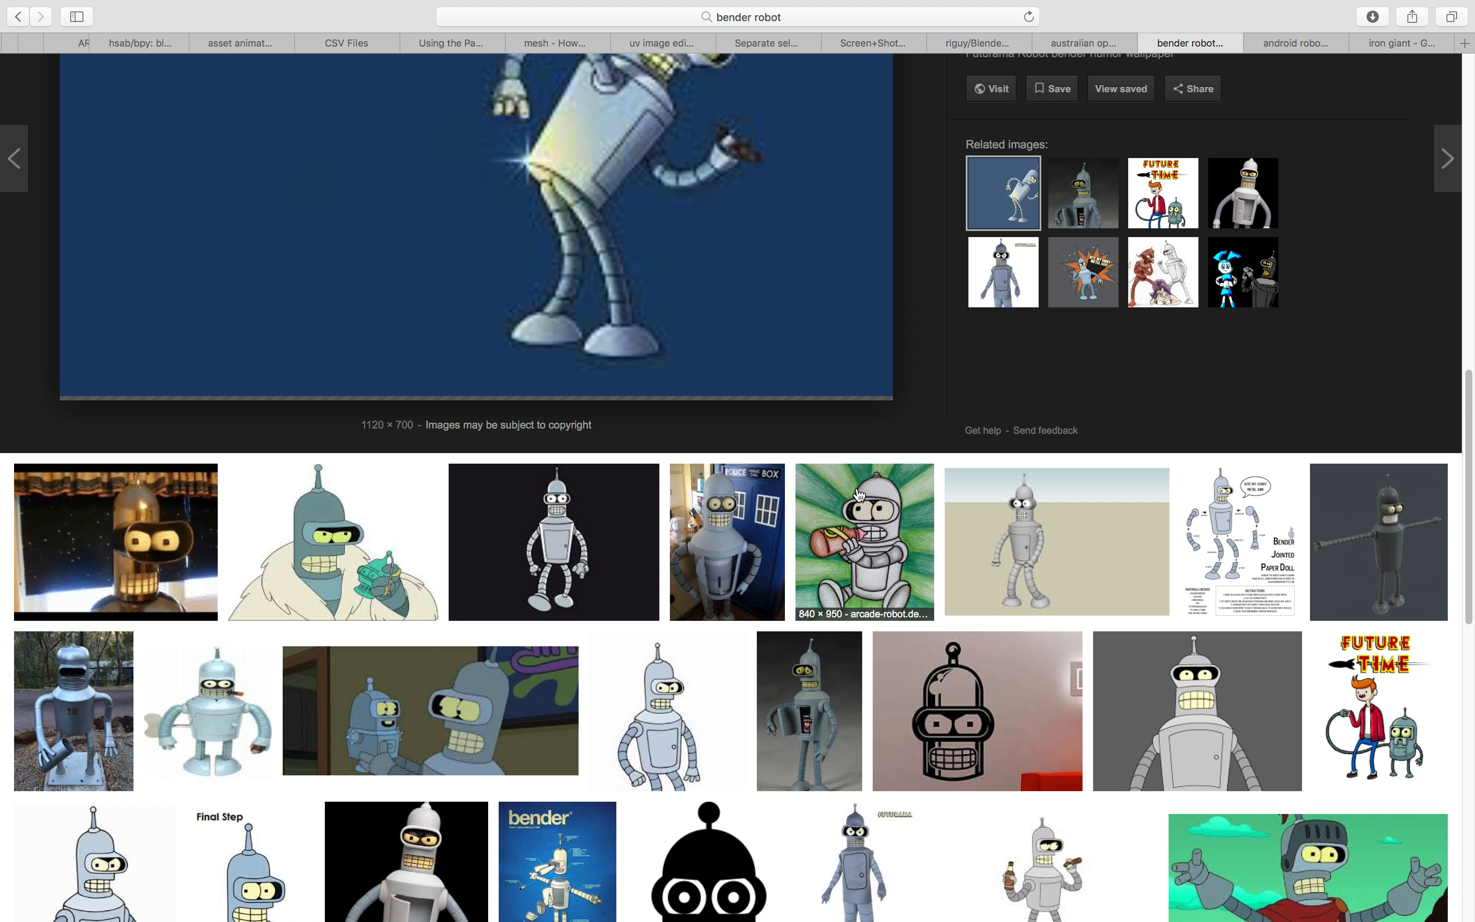
{"action": "scroll", "coordinate": [304, 671], "scroll_direction": "down", "scroll_amount": 1}
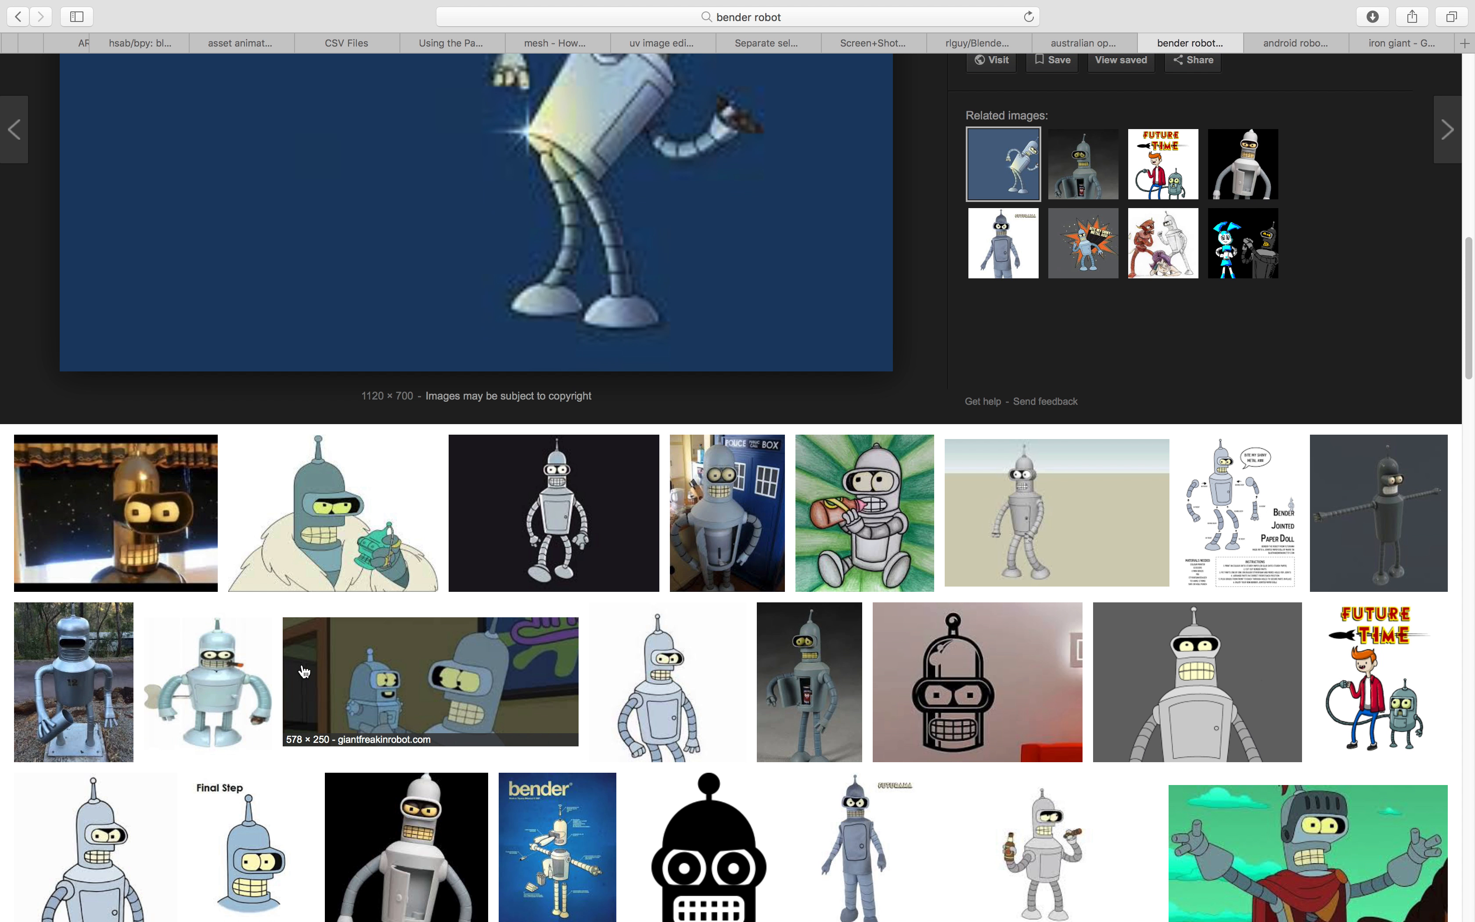
{"action": "left_click", "coordinate": [67, 683]}
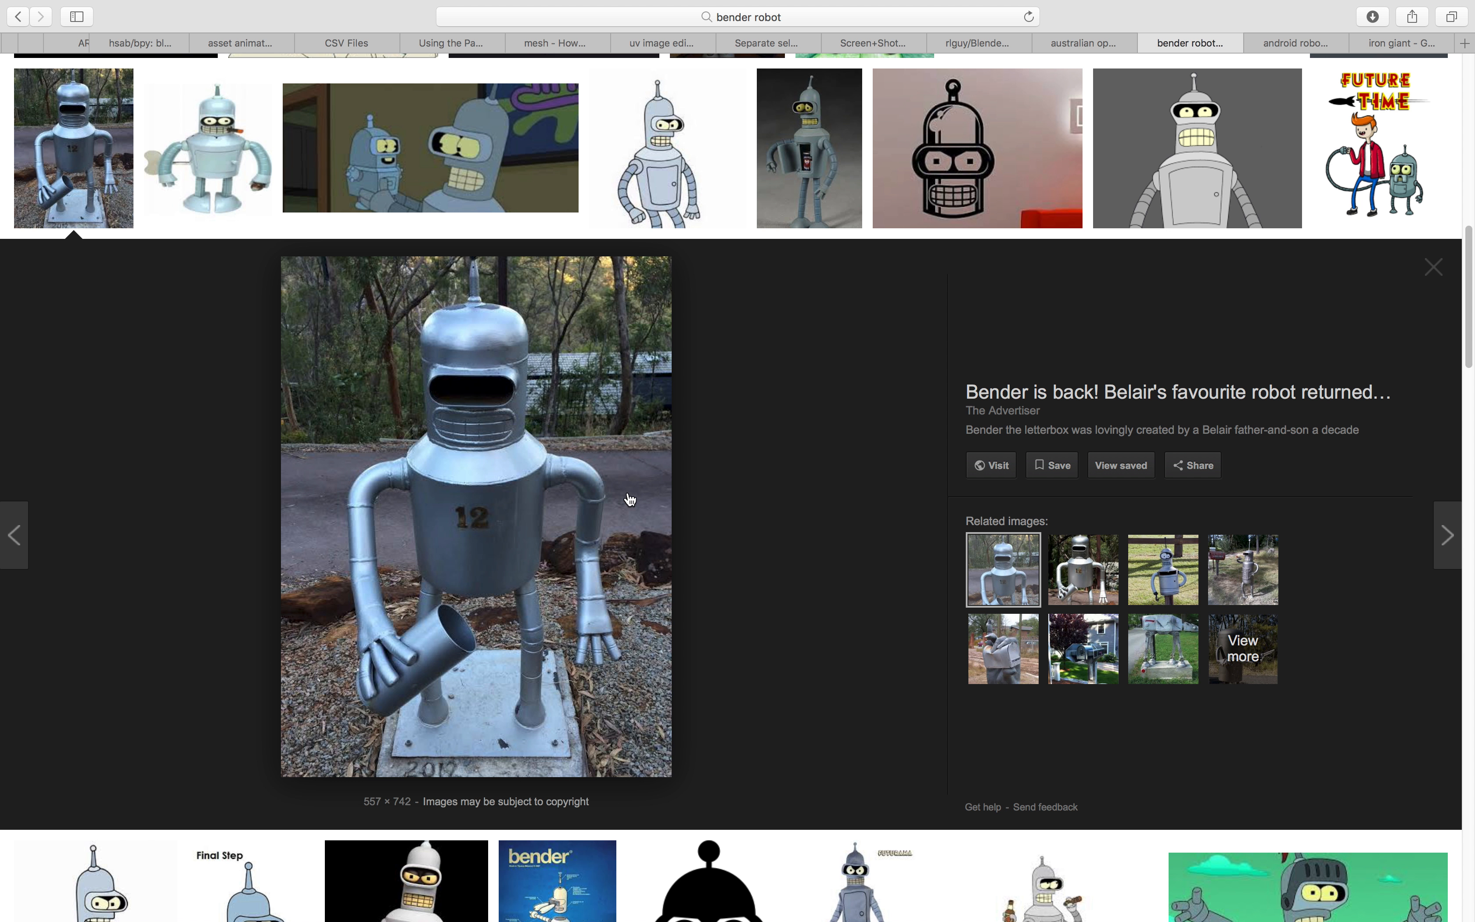
{"action": "scroll", "coordinate": [620, 522], "scroll_direction": "down", "scroll_amount": 1}
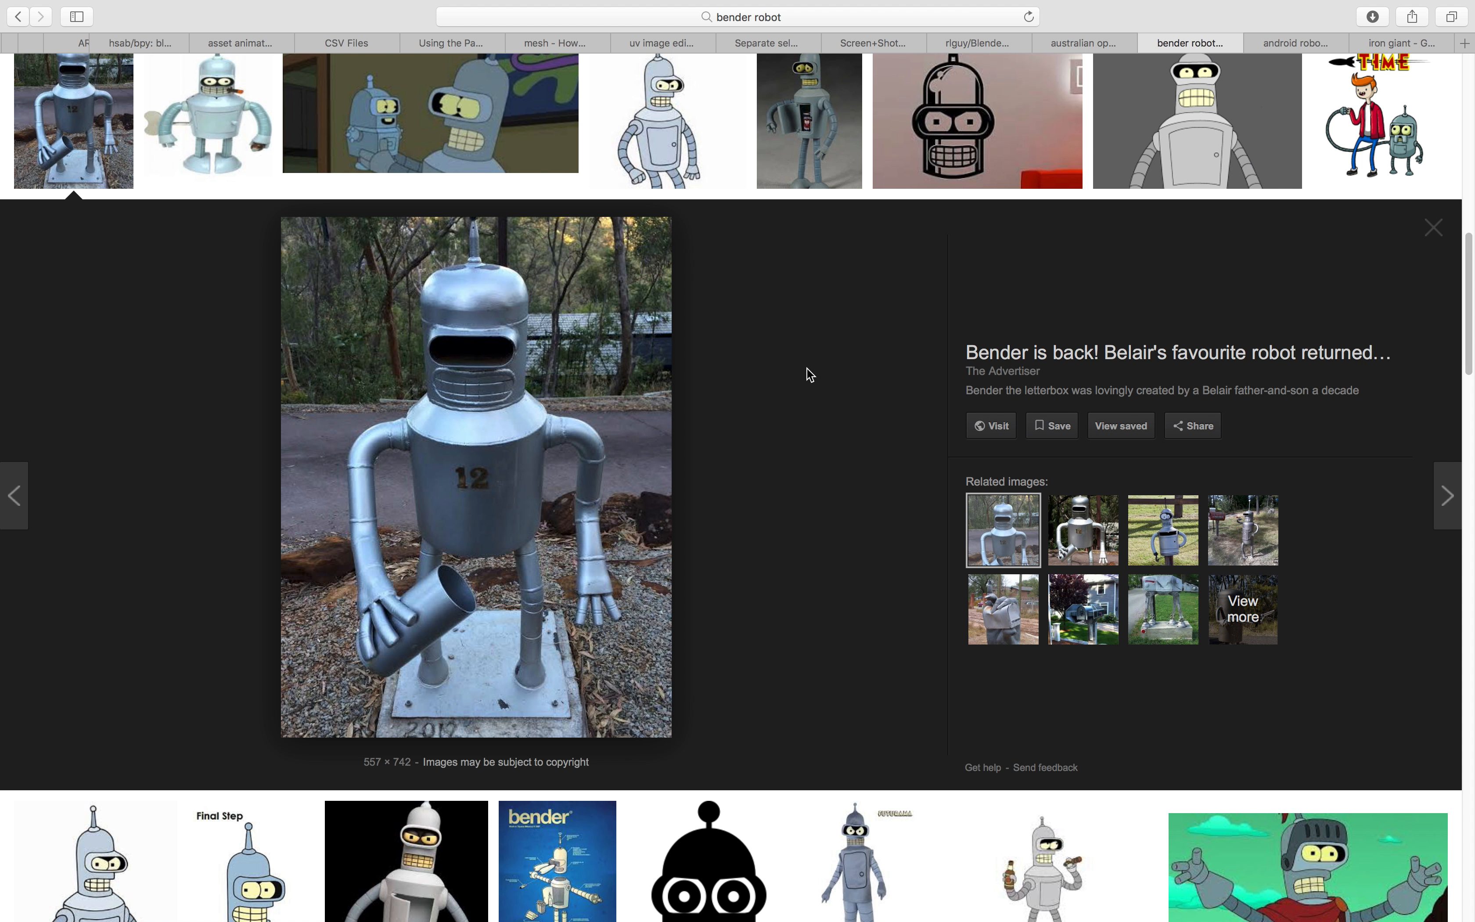
{"action": "scroll", "coordinate": [811, 375], "scroll_direction": "down", "scroll_amount": 1}
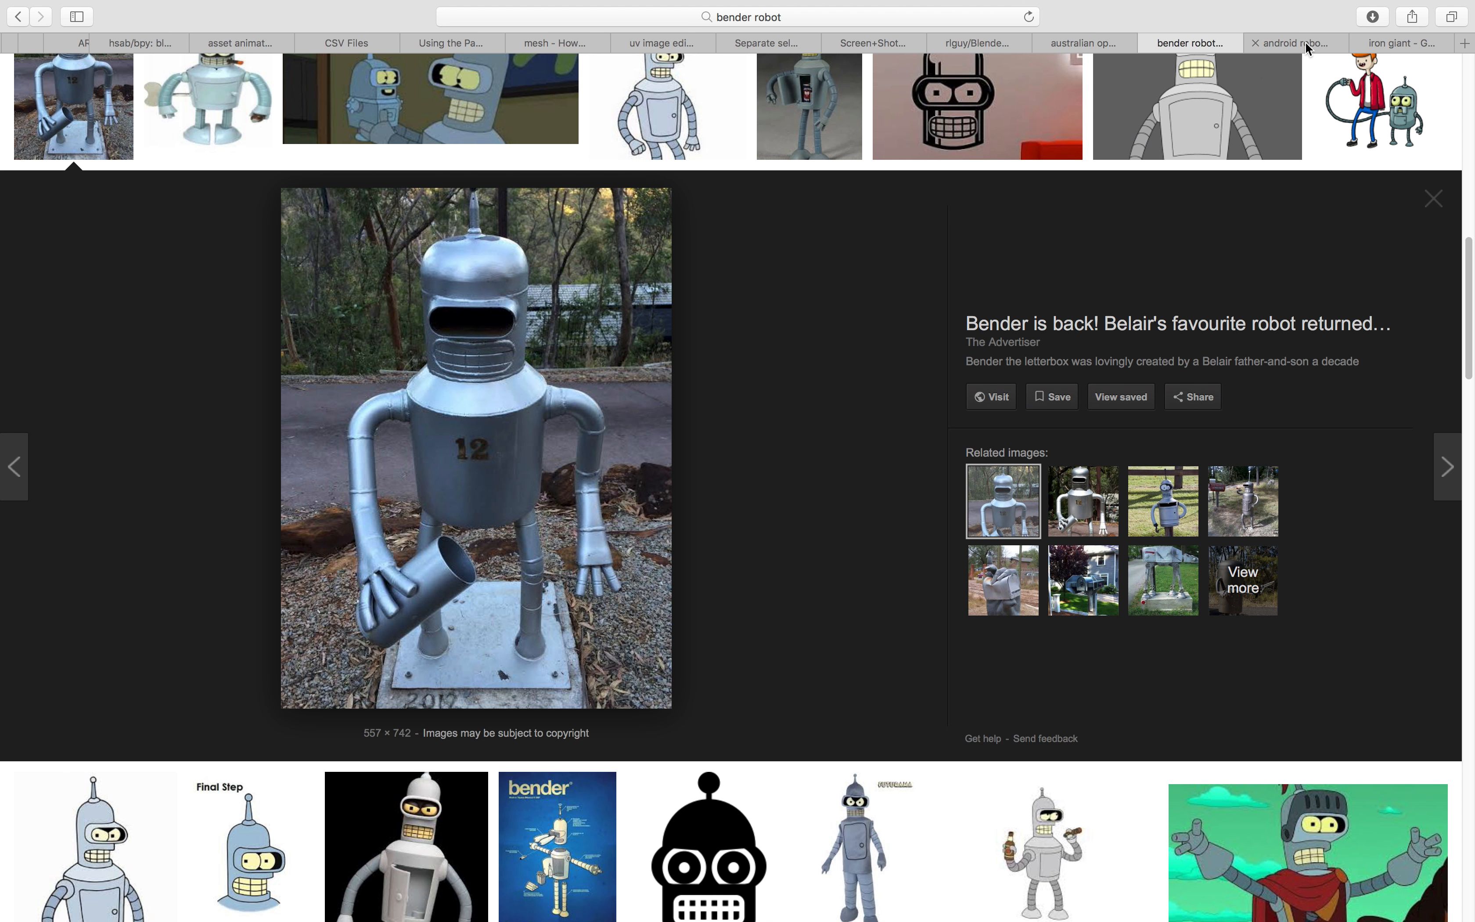
- Look over the image results for the Android robot logo
{"action": "left_click", "coordinate": [1308, 49]}
{"action": "scroll", "coordinate": [709, 396], "scroll_direction": "up", "scroll_amount": 10}
{"action": "scroll", "coordinate": [622, 400], "scroll_direction": "up", "scroll_amount": 3}
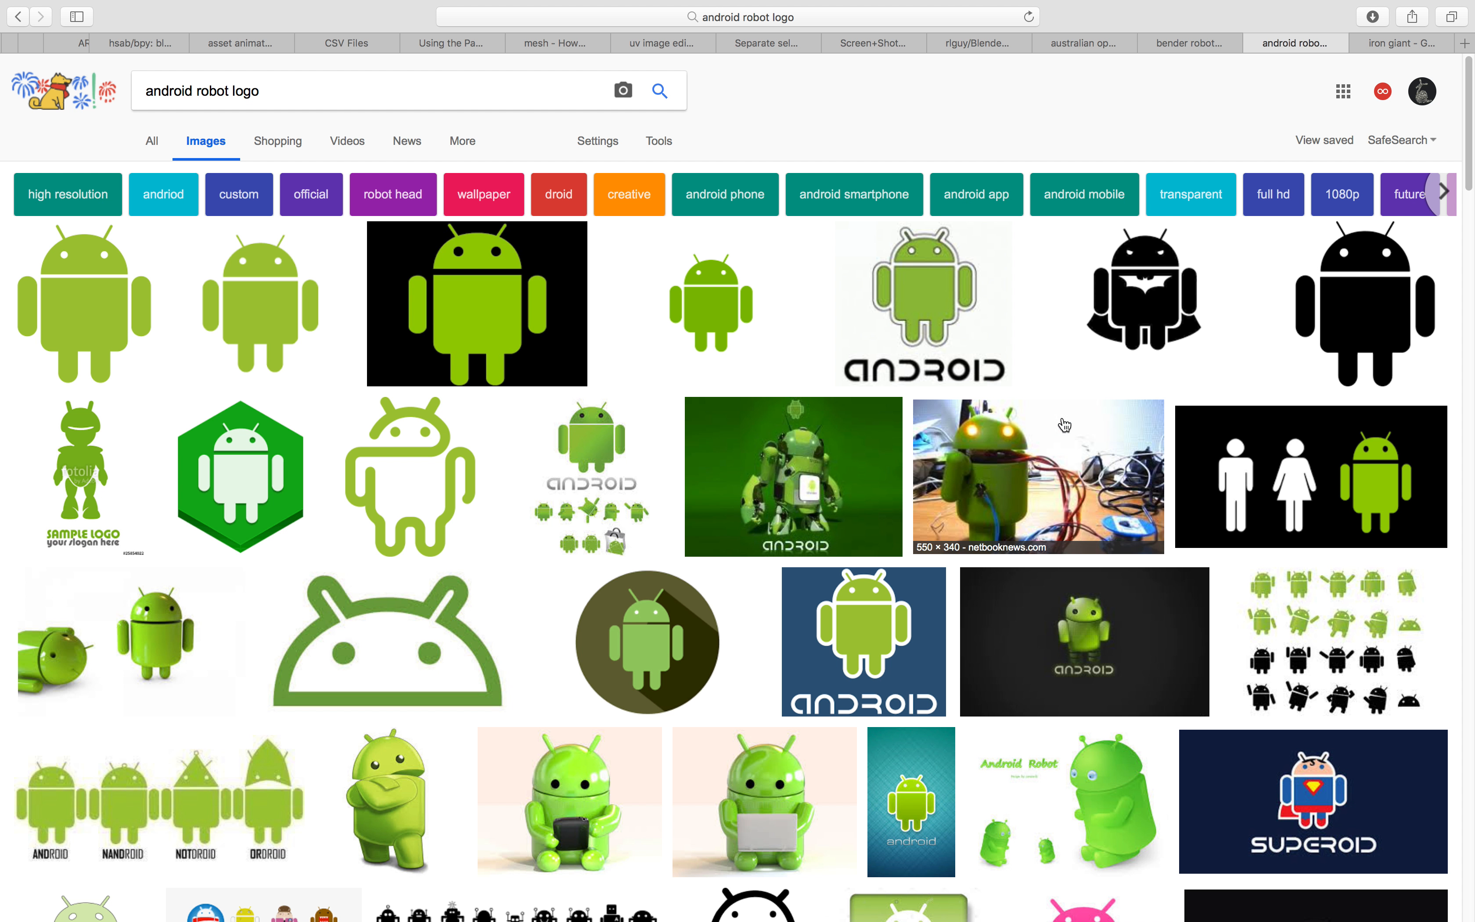
- Browse the Iron Giant image results and enlarge the Mondo figure picture showing three poses
{"action": "left_click", "coordinate": [1384, 48]}
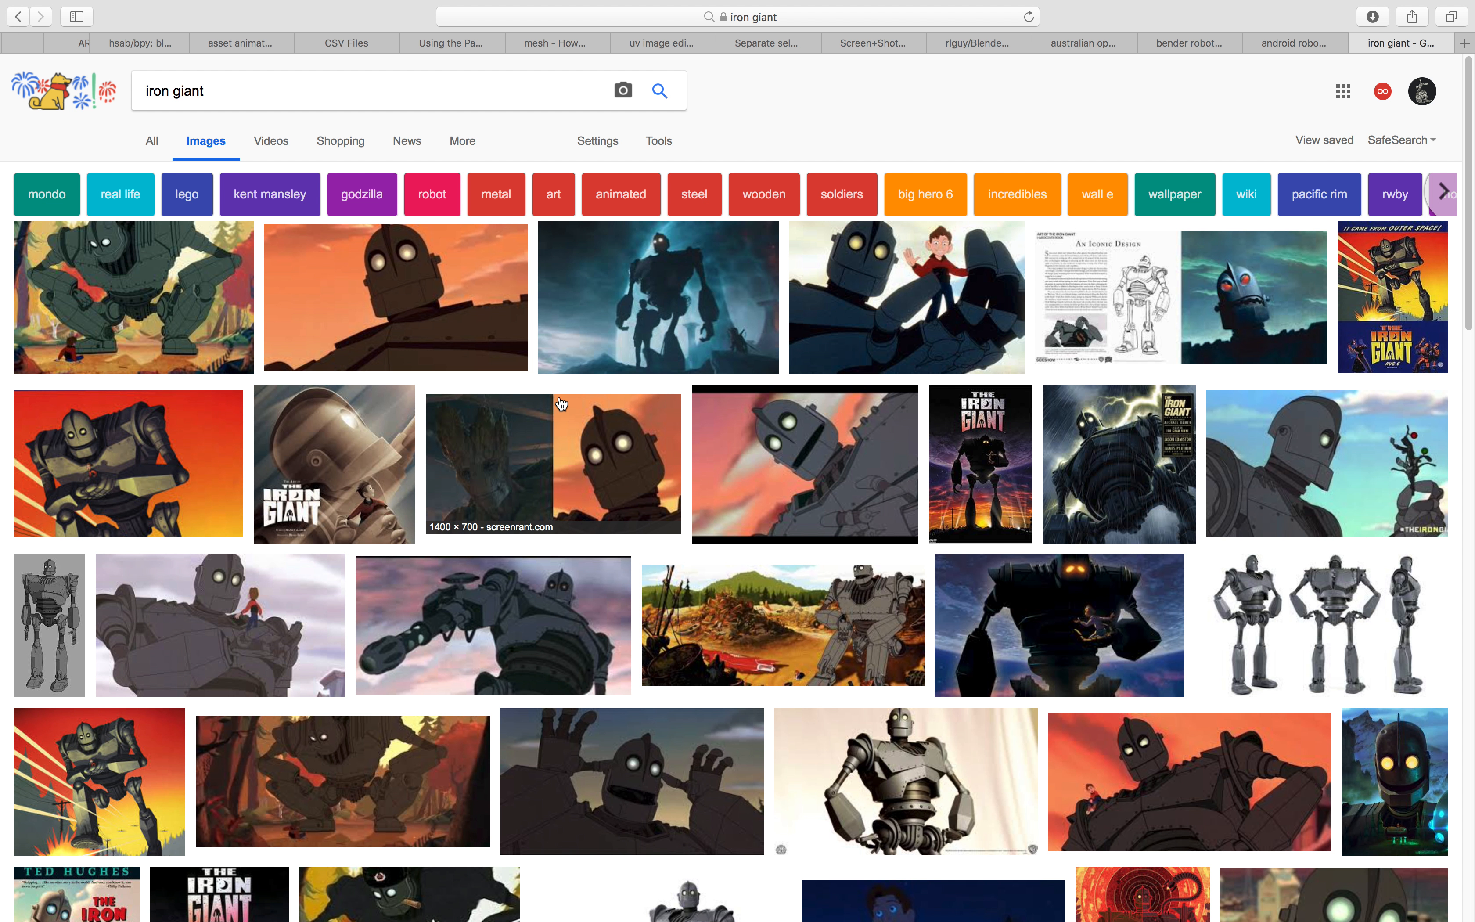
{"action": "scroll", "coordinate": [610, 412], "scroll_direction": "down", "scroll_amount": 10}
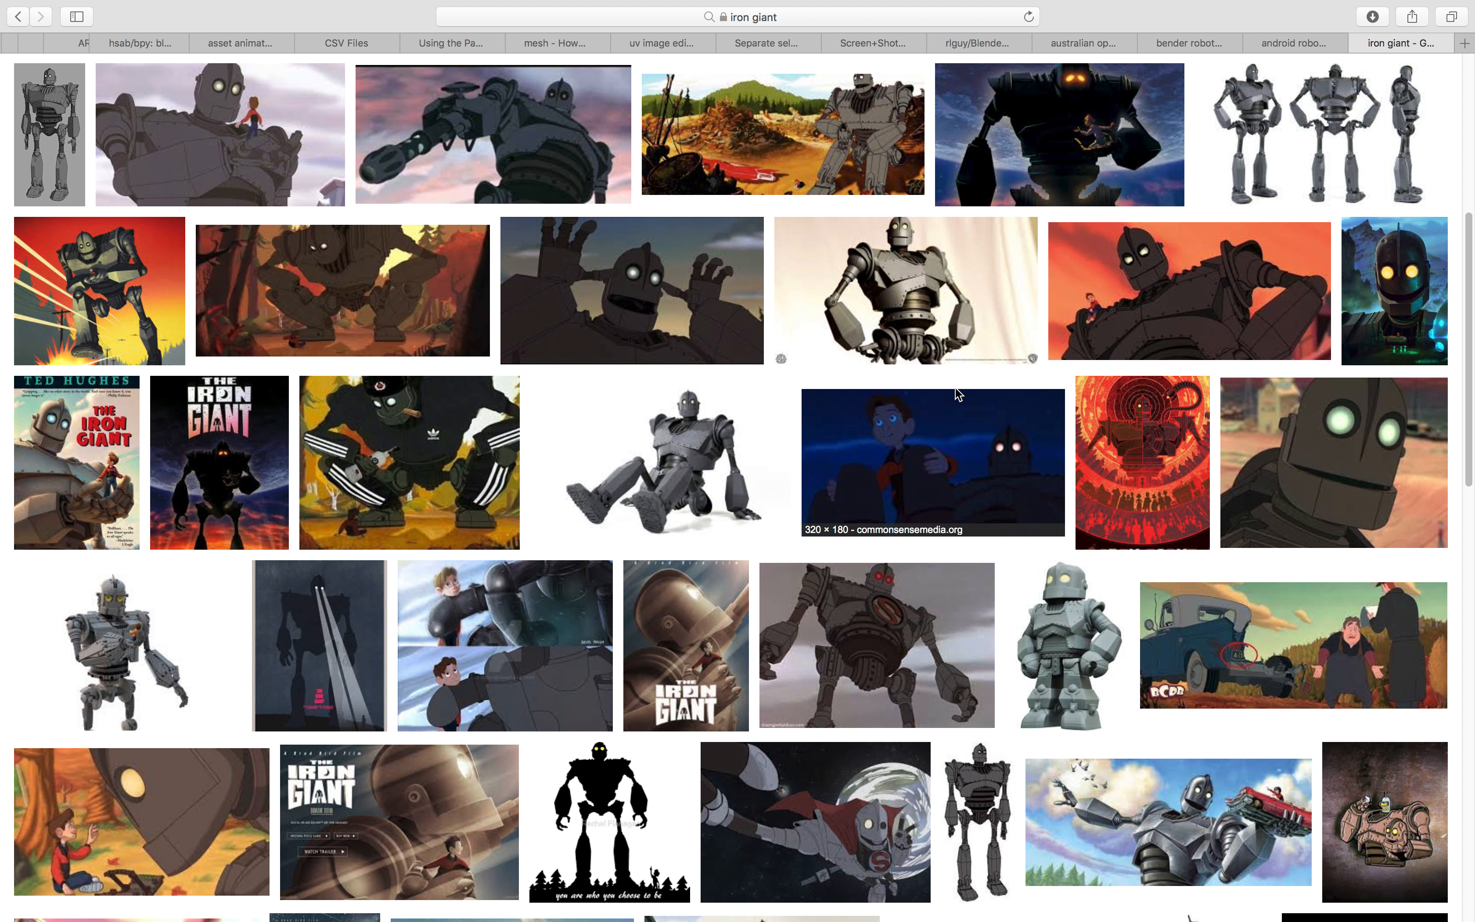
{"action": "scroll", "coordinate": [992, 414], "scroll_direction": "down", "scroll_amount": 3}
{"action": "scroll", "coordinate": [994, 415], "scroll_direction": "down", "scroll_amount": 3}
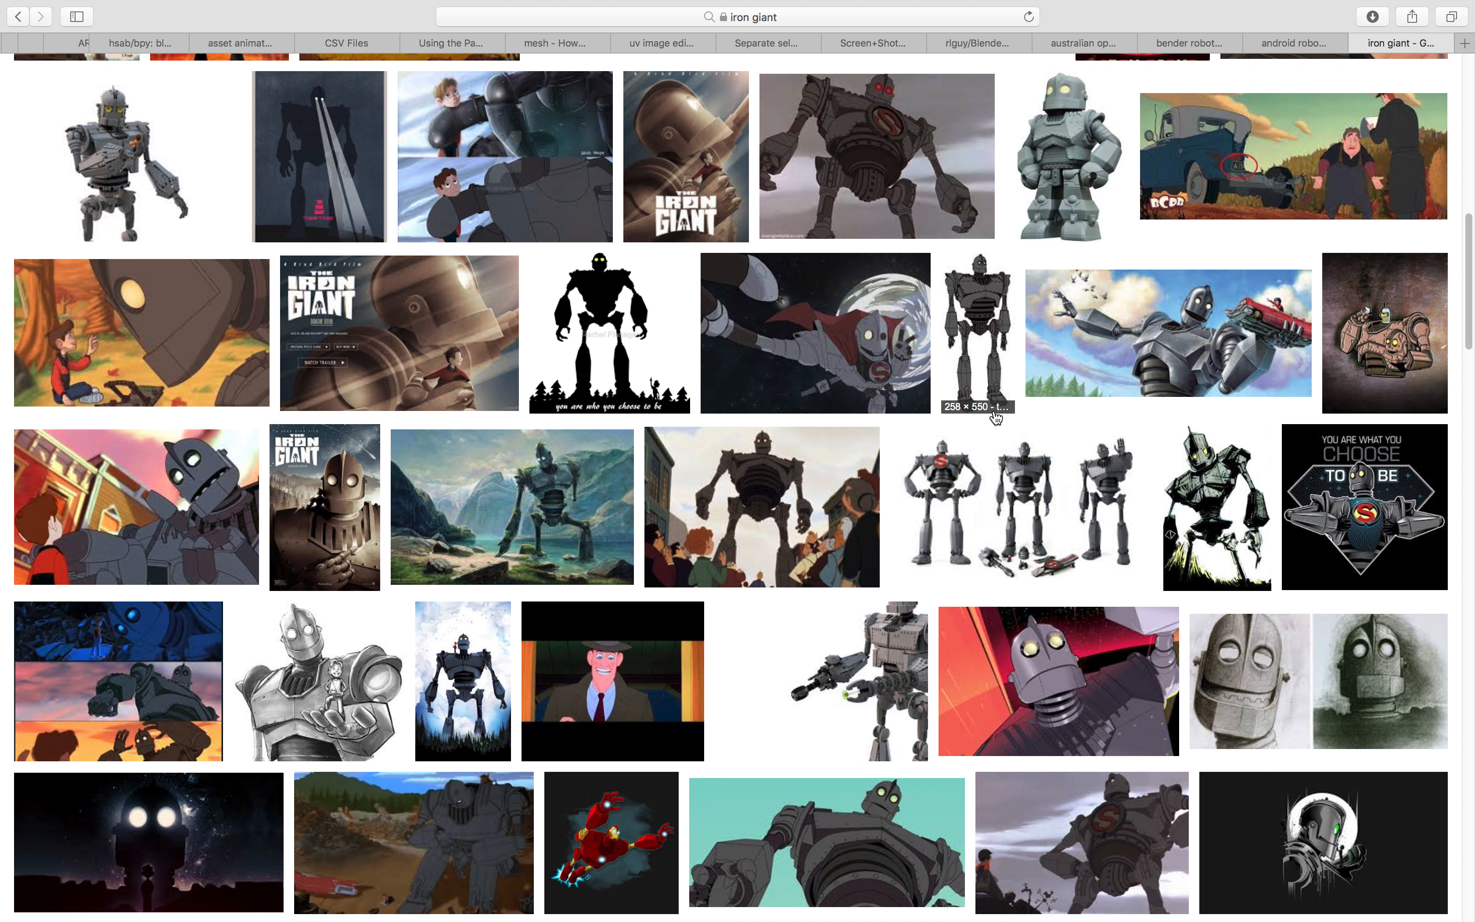
{"action": "left_click", "coordinate": [960, 486]}
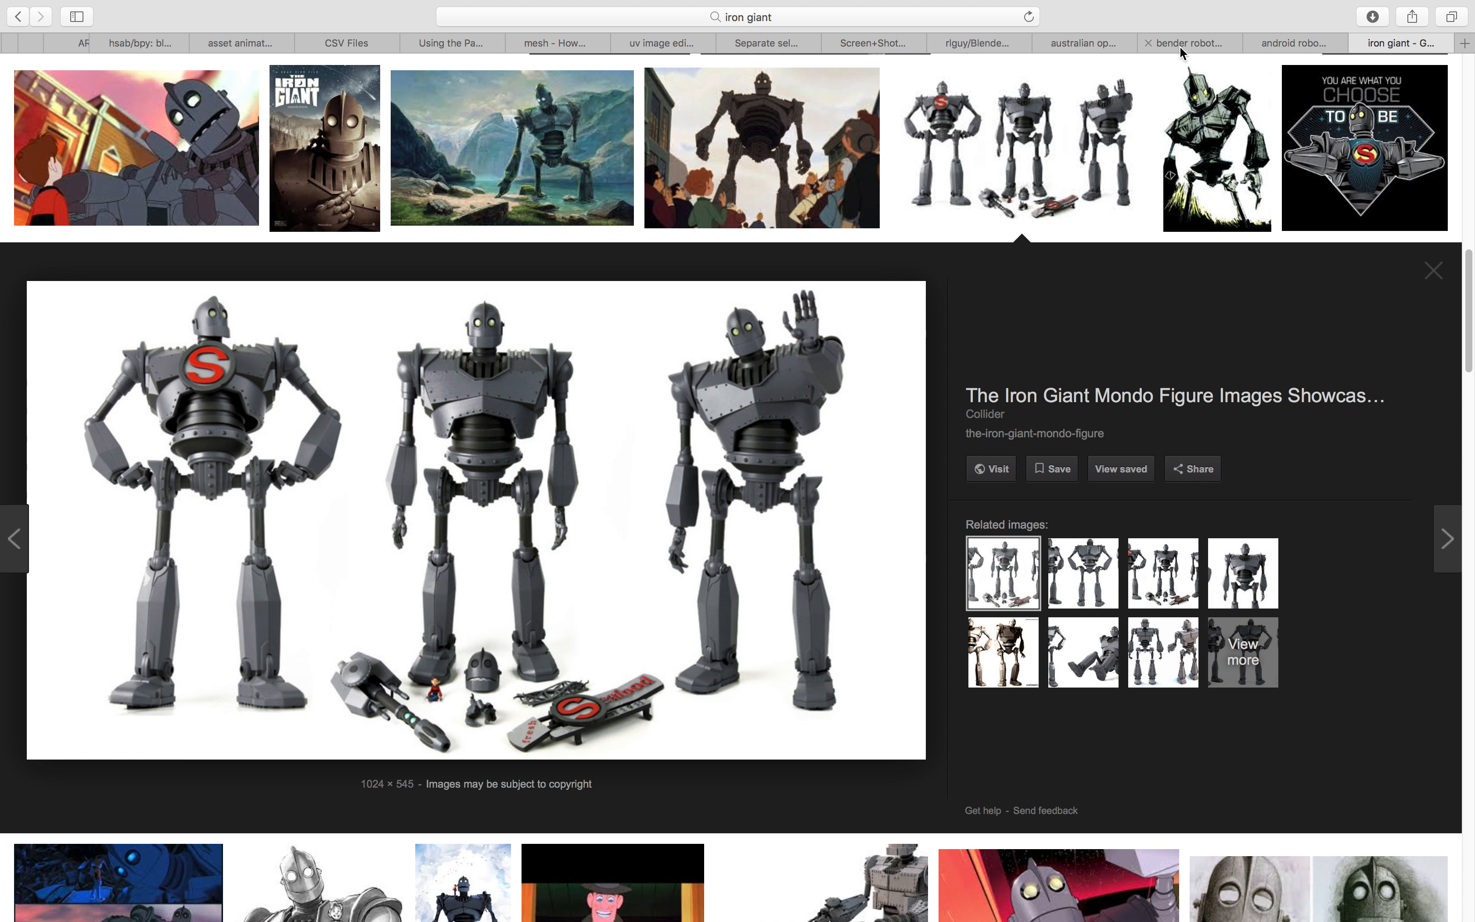
- Return to the Bender image results and enlarge the picture of Bender with both arms raised
{"action": "left_click", "coordinate": [1197, 45]}
{"action": "scroll", "coordinate": [786, 640], "scroll_direction": "down", "scroll_amount": 15}
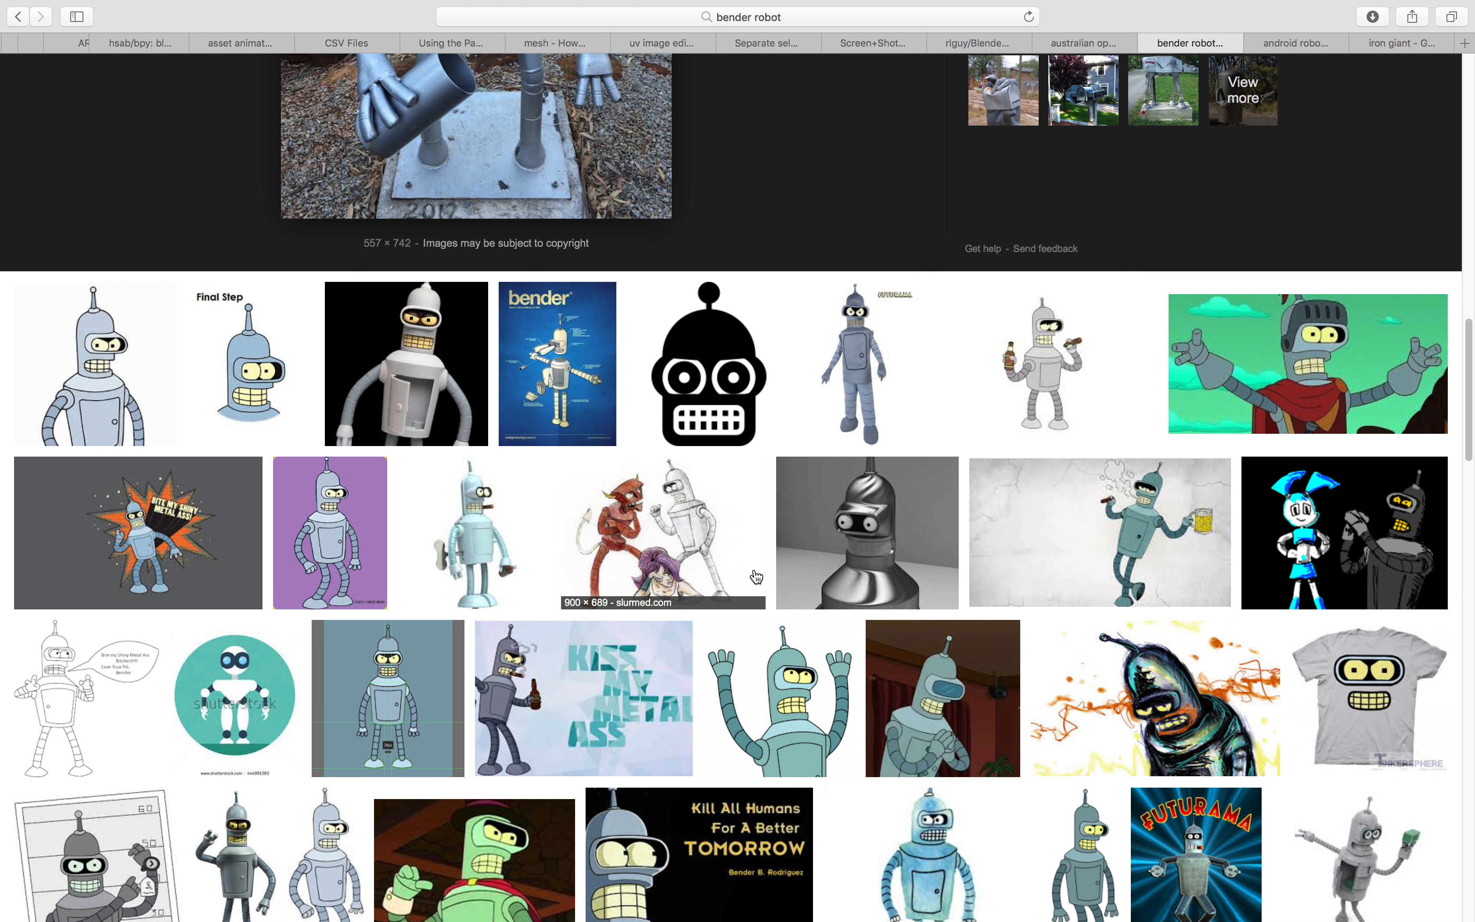
{"action": "left_click", "coordinate": [786, 639]}
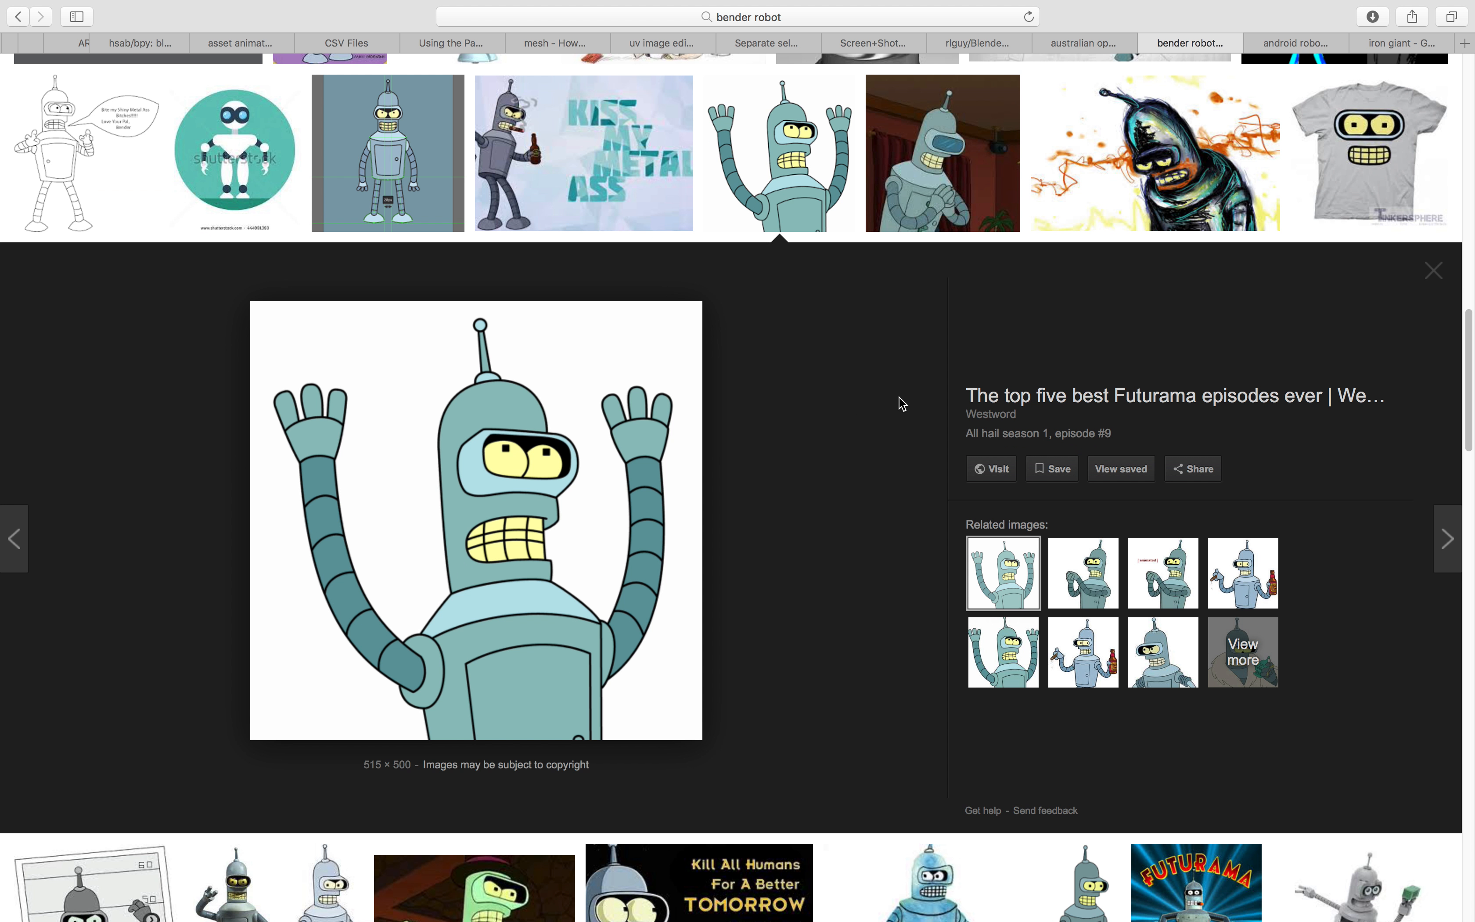
- Switch to Blender and examine the whole Bender model in the 3D view
{"action": "key", "text": "ctrl+Right"}
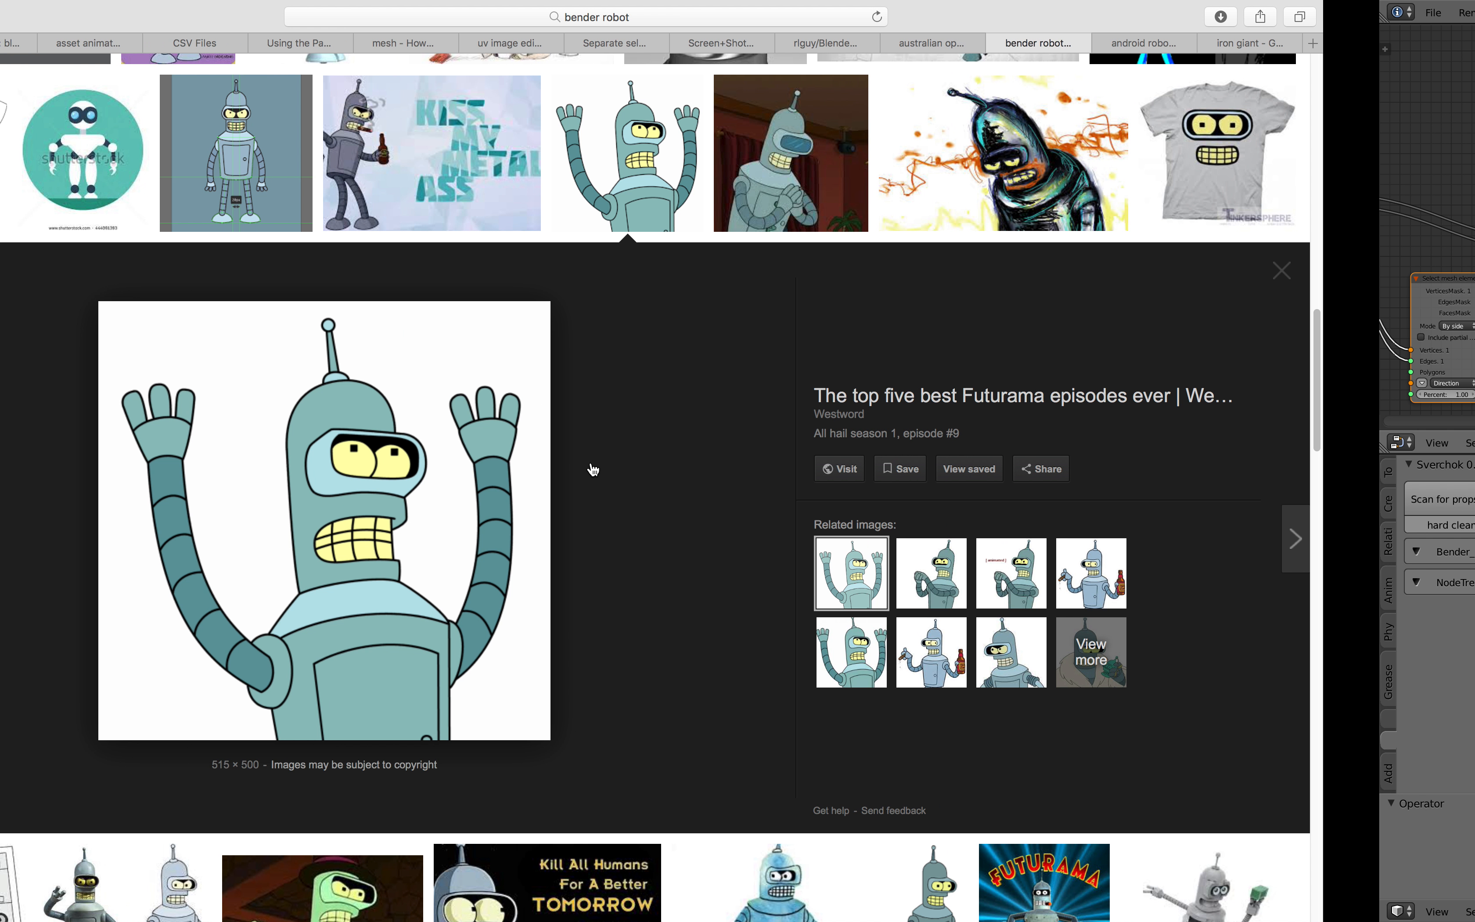
{"action": "scroll", "coordinate": [691, 593], "scroll_direction": "up", "scroll_amount": 5}
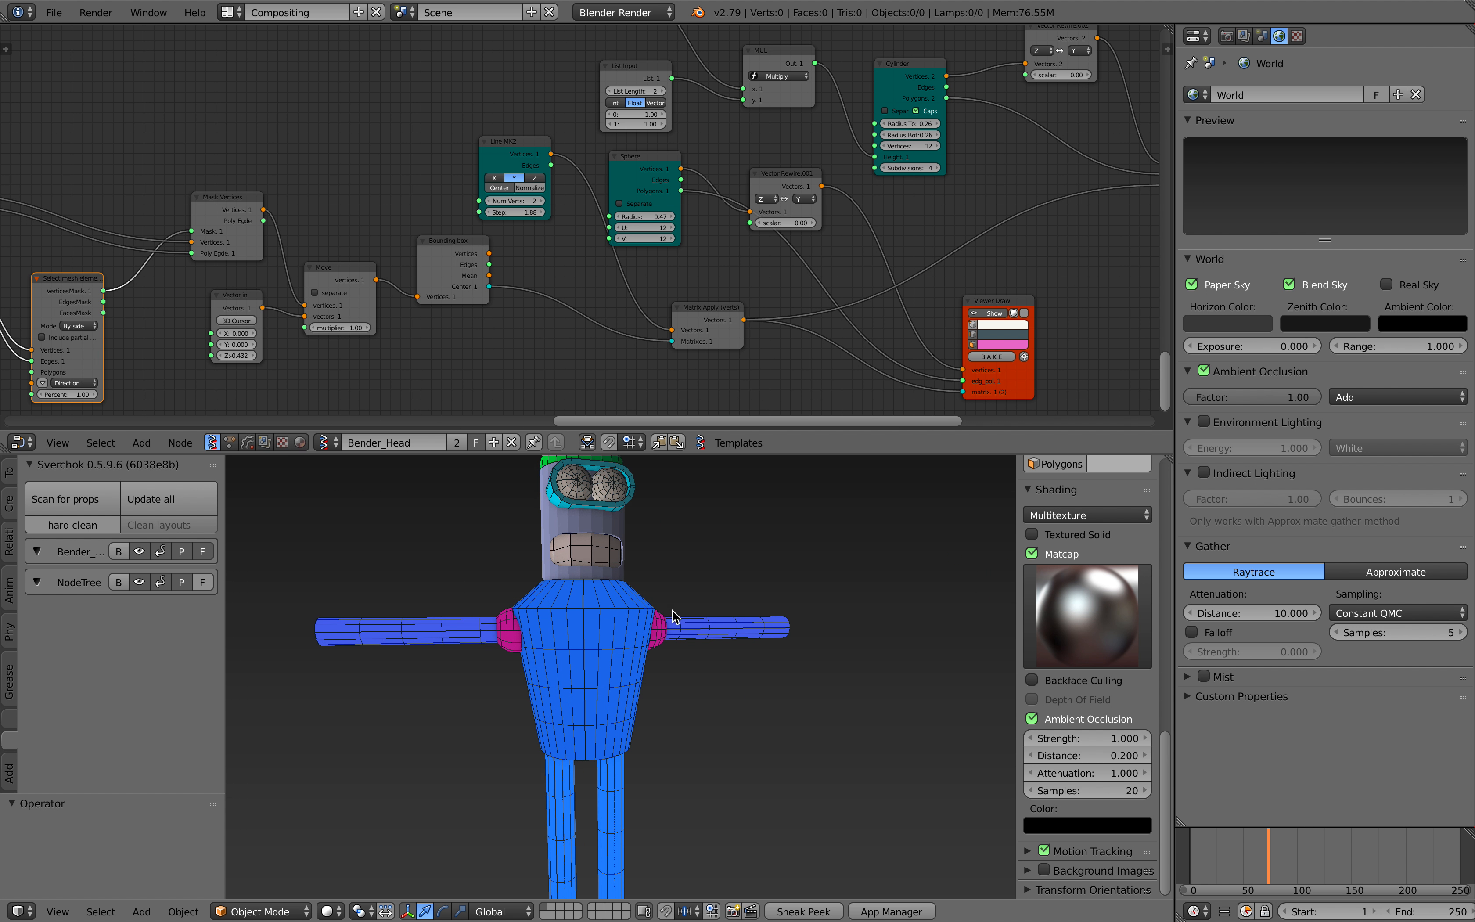
{"action": "scroll", "coordinate": [675, 617], "scroll_direction": "down", "scroll_amount": 6}
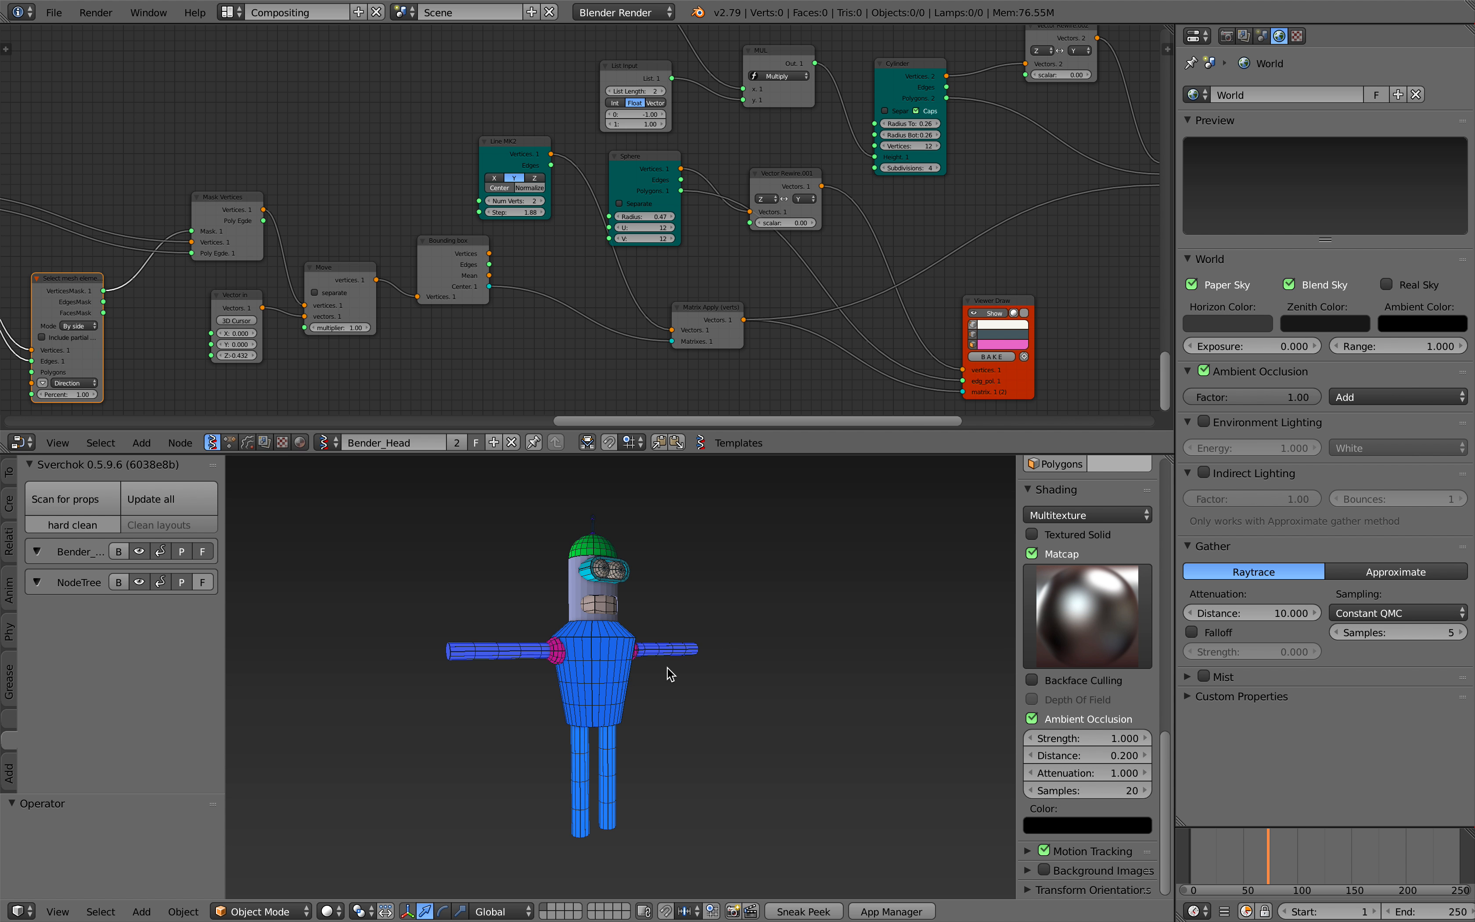
{"action": "middle_click_drag", "start_coordinate": [478, 665], "coordinate": [568, 645]}
{"action": "scroll", "coordinate": [538, 635], "scroll_direction": "up", "scroll_amount": 2}
{"action": "scroll", "coordinate": [540, 640], "scroll_direction": "down", "scroll_amount": 2}
{"action": "scroll", "coordinate": [531, 332], "scroll_direction": "down", "scroll_amount": 2}
- Look across the Bender_Head node network and examine the model's head up close
{"action": "middle_click_drag", "start_coordinate": [454, 373], "coordinate": [700, 326]}
{"action": "middle_click_drag", "start_coordinate": [328, 321], "coordinate": [836, 348]}
{"action": "middle_click_drag", "start_coordinate": [366, 225], "coordinate": [806, 358]}
{"action": "middle_click_drag", "start_coordinate": [536, 274], "coordinate": [586, 358]}
{"action": "scroll", "coordinate": [668, 578], "scroll_direction": "up", "scroll_amount": 3}
{"action": "middle_click_drag", "start_coordinate": [655, 574], "coordinate": [642, 626], "text": "shift"}
{"action": "scroll", "coordinate": [670, 665], "scroll_direction": "up", "scroll_amount": 2}
- Compare the model's head, eyes, mouth and body with the Bender reference picture in the browser
{"action": "key", "text": "ctrl+Left"}
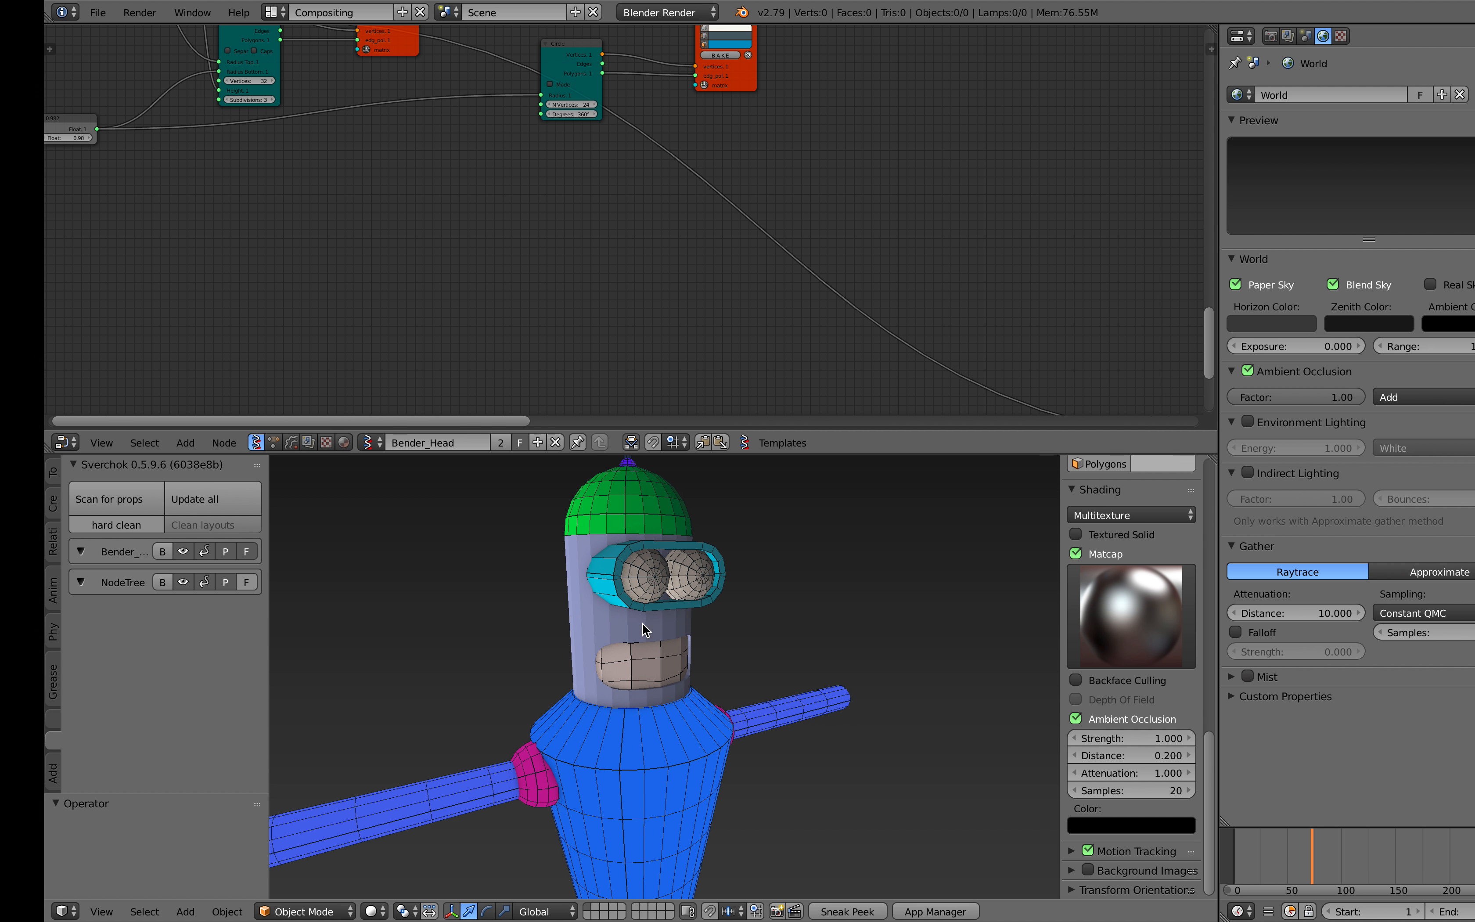
{"action": "key", "text": "ctrl+Right"}
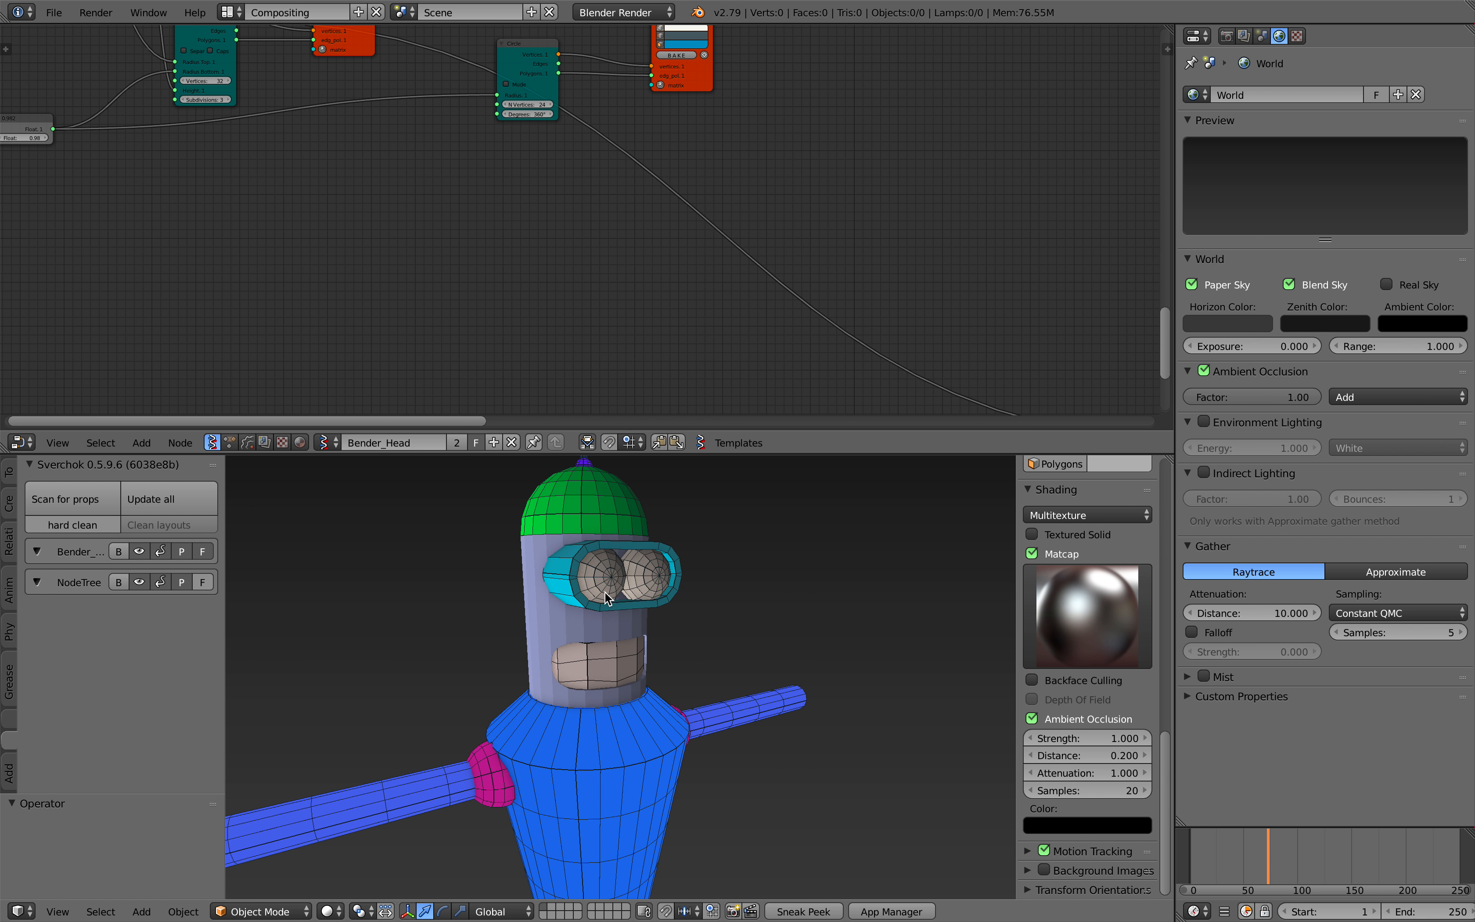
{"action": "key", "text": "ctrl+Left"}
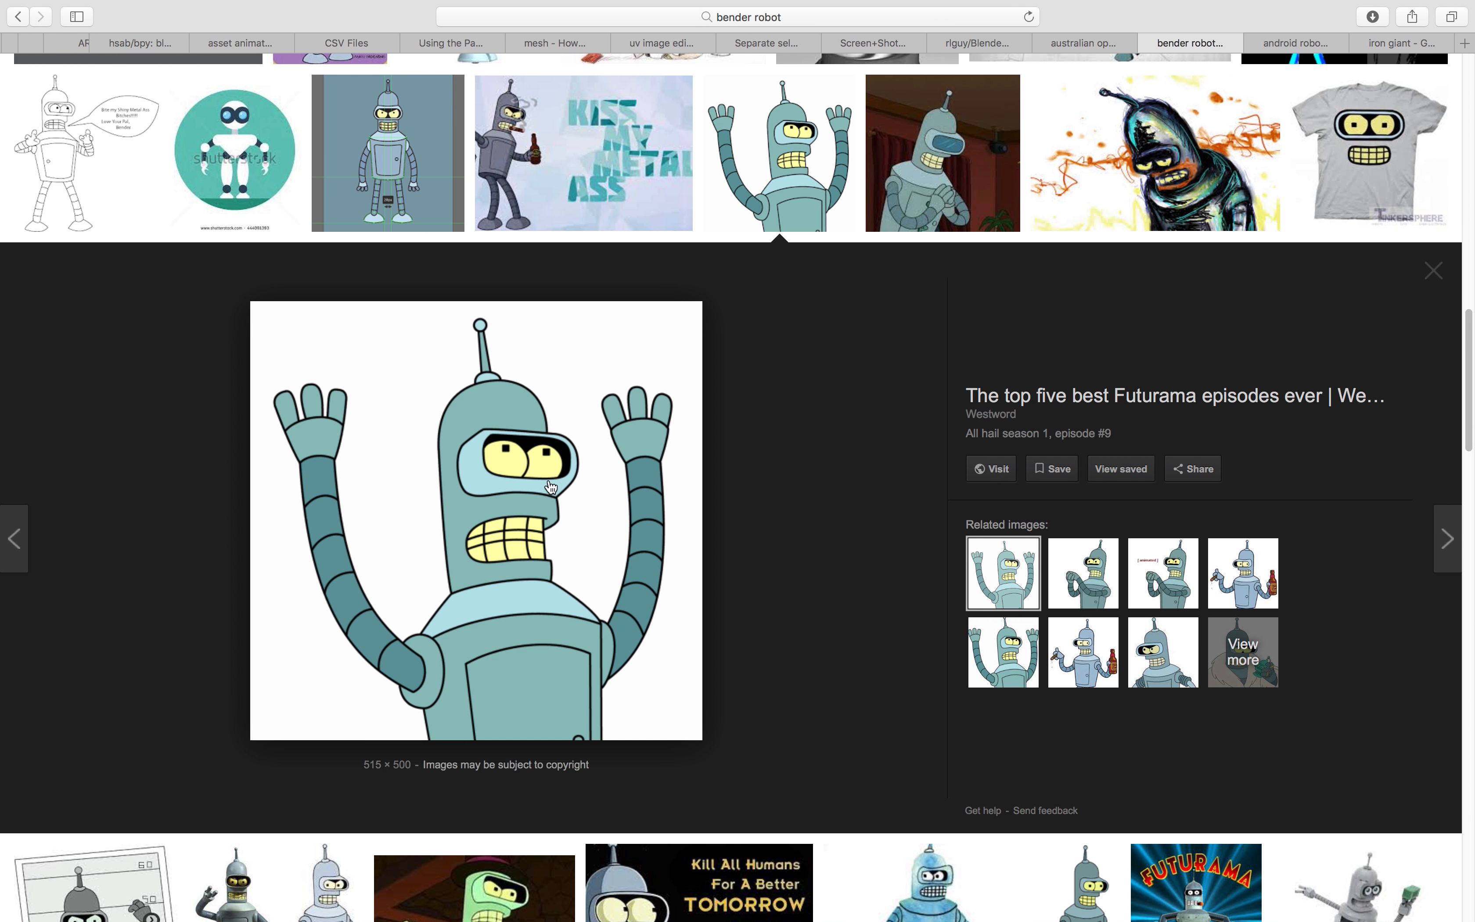
{"action": "key", "text": "ctrl+Right"}
{"action": "middle_click_drag", "start_coordinate": [741, 626], "coordinate": [625, 640]}
{"action": "scroll", "coordinate": [693, 621], "scroll_direction": "down", "scroll_amount": 2}
{"action": "scroll", "coordinate": [637, 619], "scroll_direction": "down", "scroll_amount": 1}
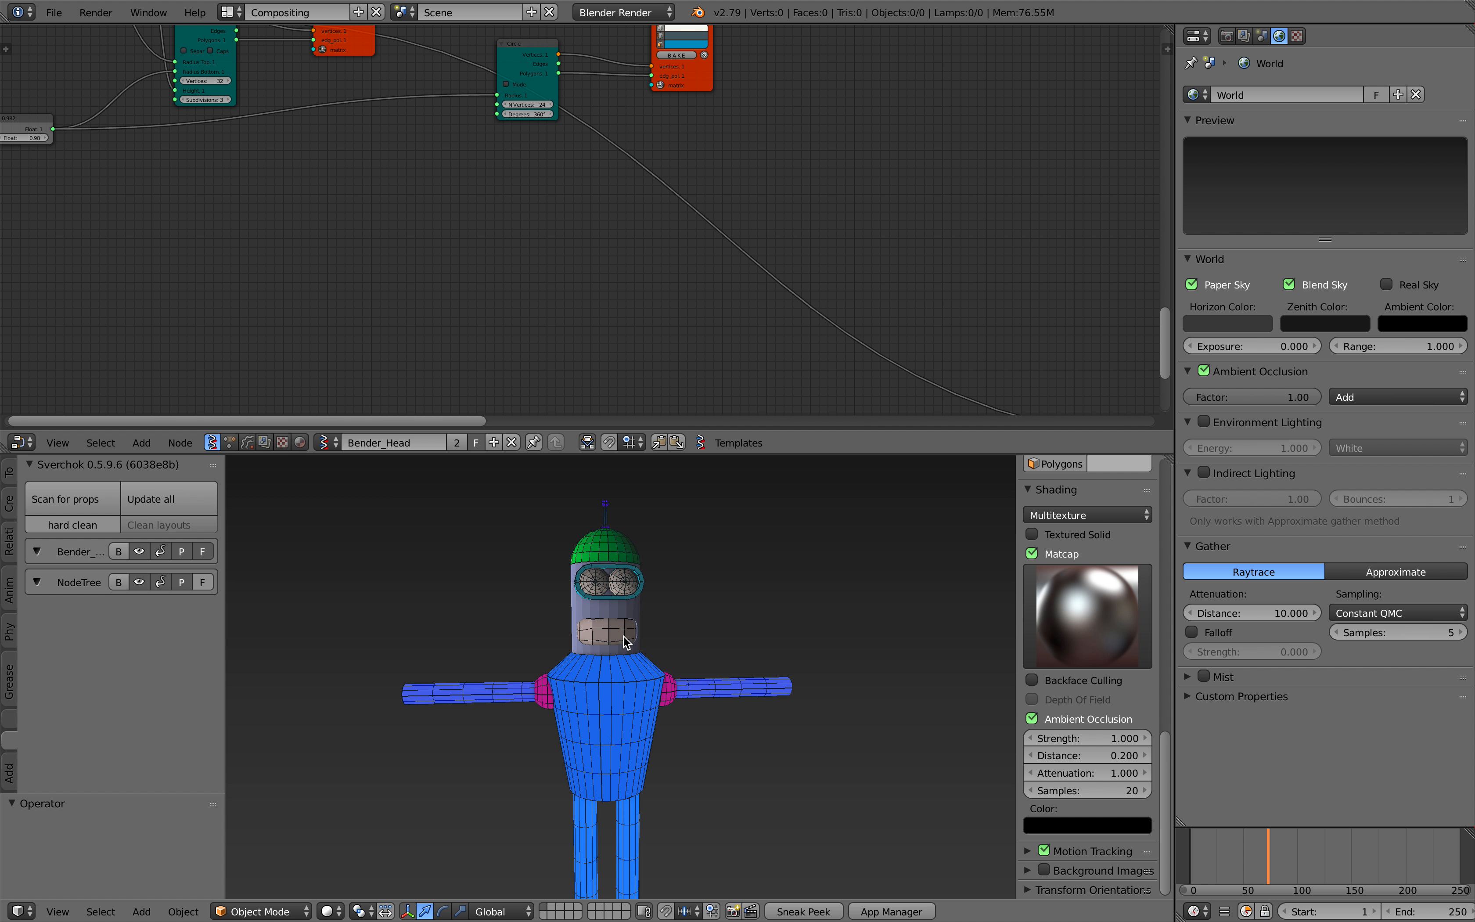
{"action": "key", "text": "ctrl+Left"}
{"action": "key", "text": "ctrl+Right"}
{"action": "middle_click_drag", "start_coordinate": [657, 573], "coordinate": [643, 568]}
- Survey the full Bender_Head node tree, from its input nodes to the branches feeding the Viewer Draw nodes
{"action": "scroll", "coordinate": [543, 329], "scroll_direction": "down", "scroll_amount": 6}
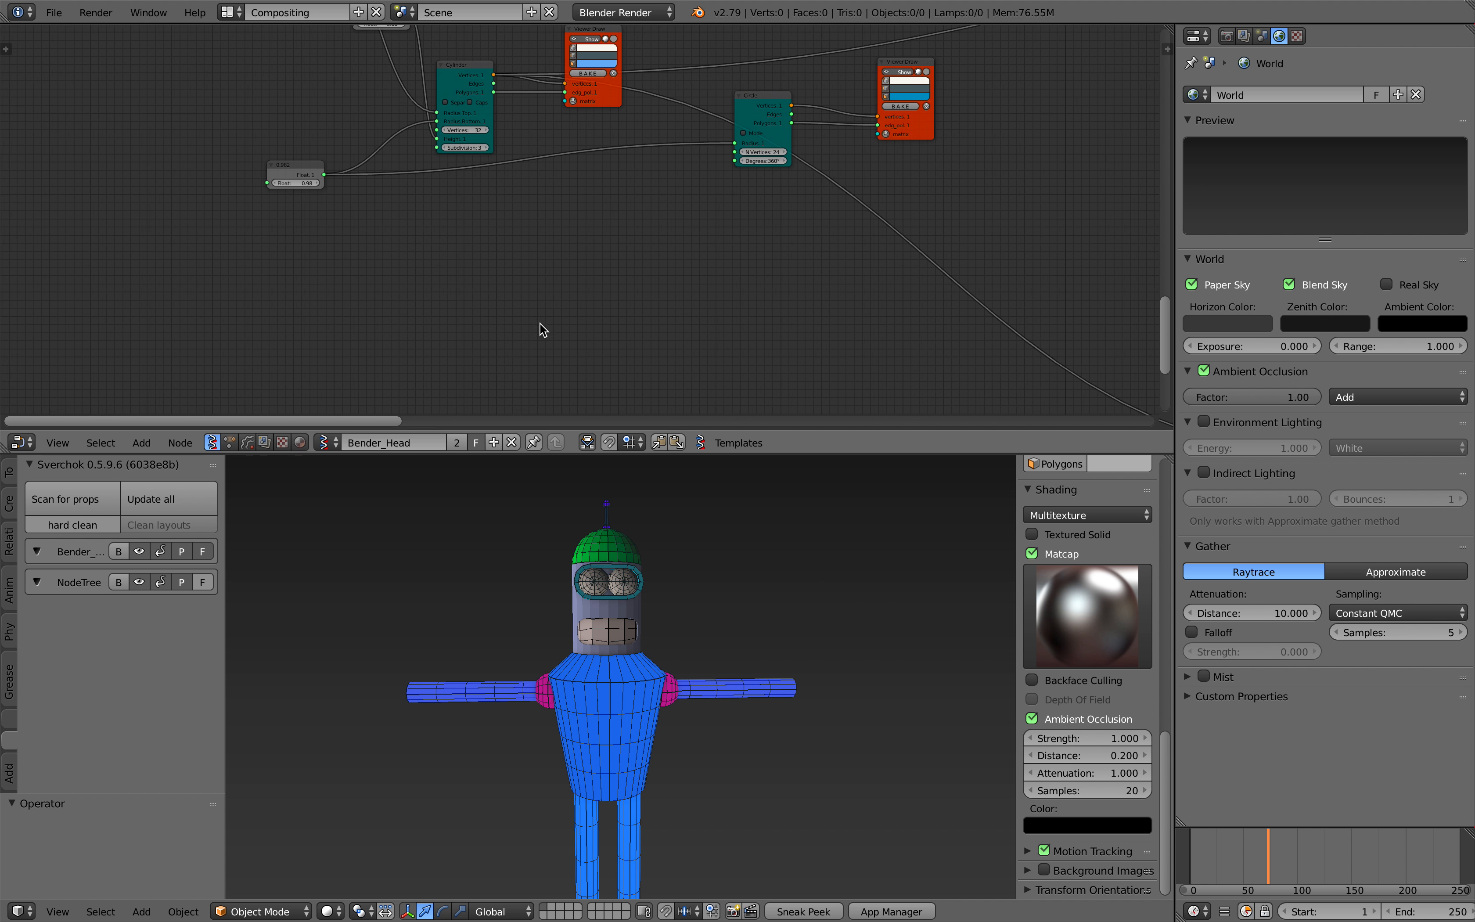
{"action": "scroll", "coordinate": [508, 256], "scroll_direction": "down", "scroll_amount": 2}
{"action": "middle_click_drag", "start_coordinate": [759, 277], "coordinate": [544, 277]}
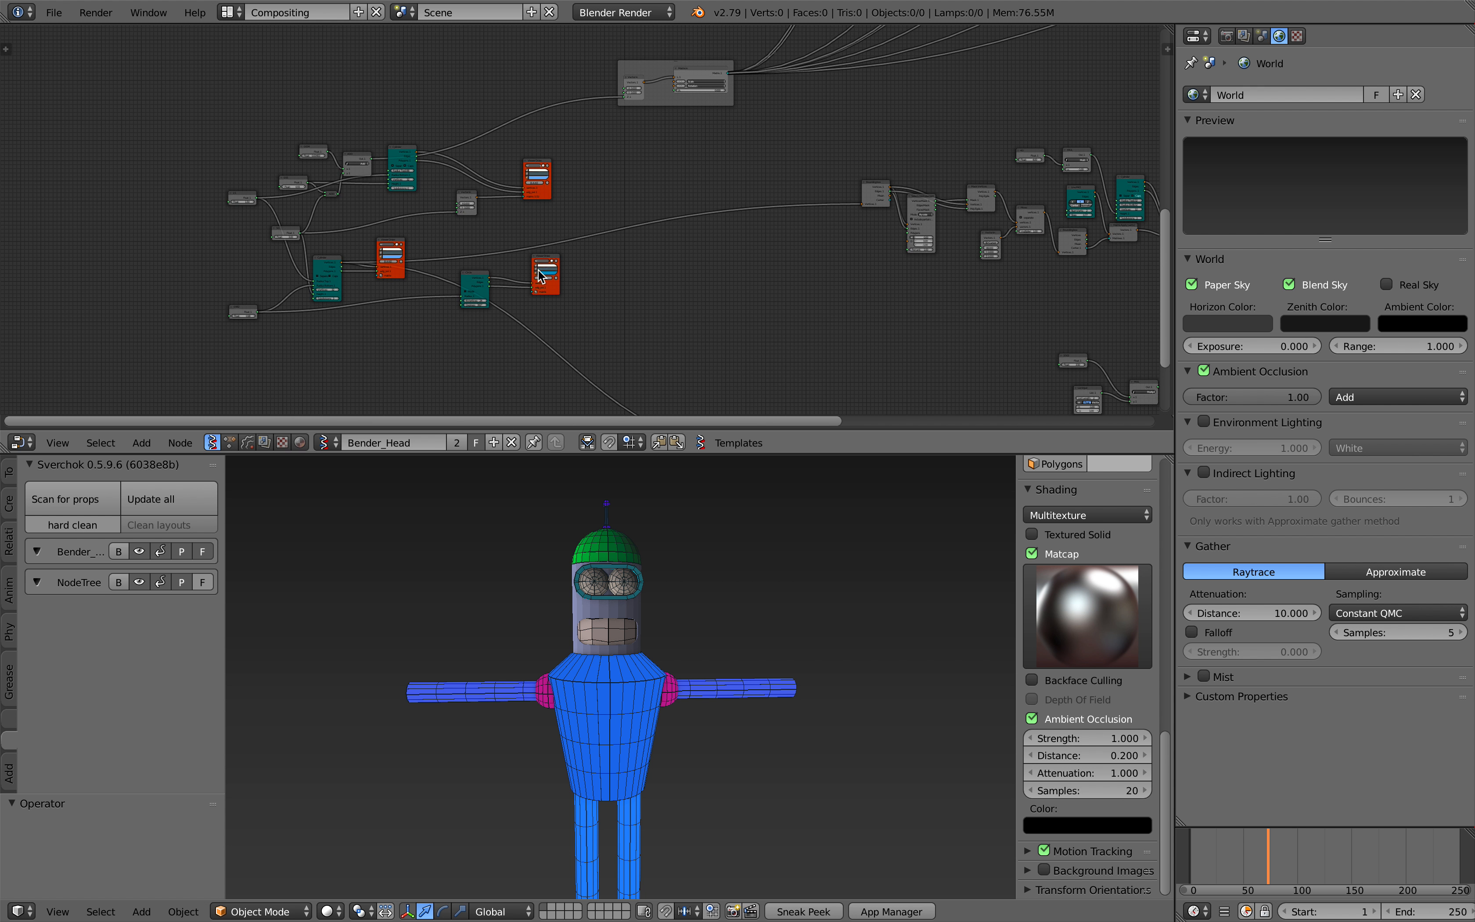
{"action": "scroll", "coordinate": [545, 277], "scroll_direction": "down", "scroll_amount": 3}
{"action": "middle_click_drag", "start_coordinate": [672, 292], "coordinate": [448, 300]}
{"action": "scroll", "coordinate": [606, 207], "scroll_direction": "down", "scroll_amount": 7}
{"action": "middle_click_drag", "start_coordinate": [513, 180], "coordinate": [544, 258]}
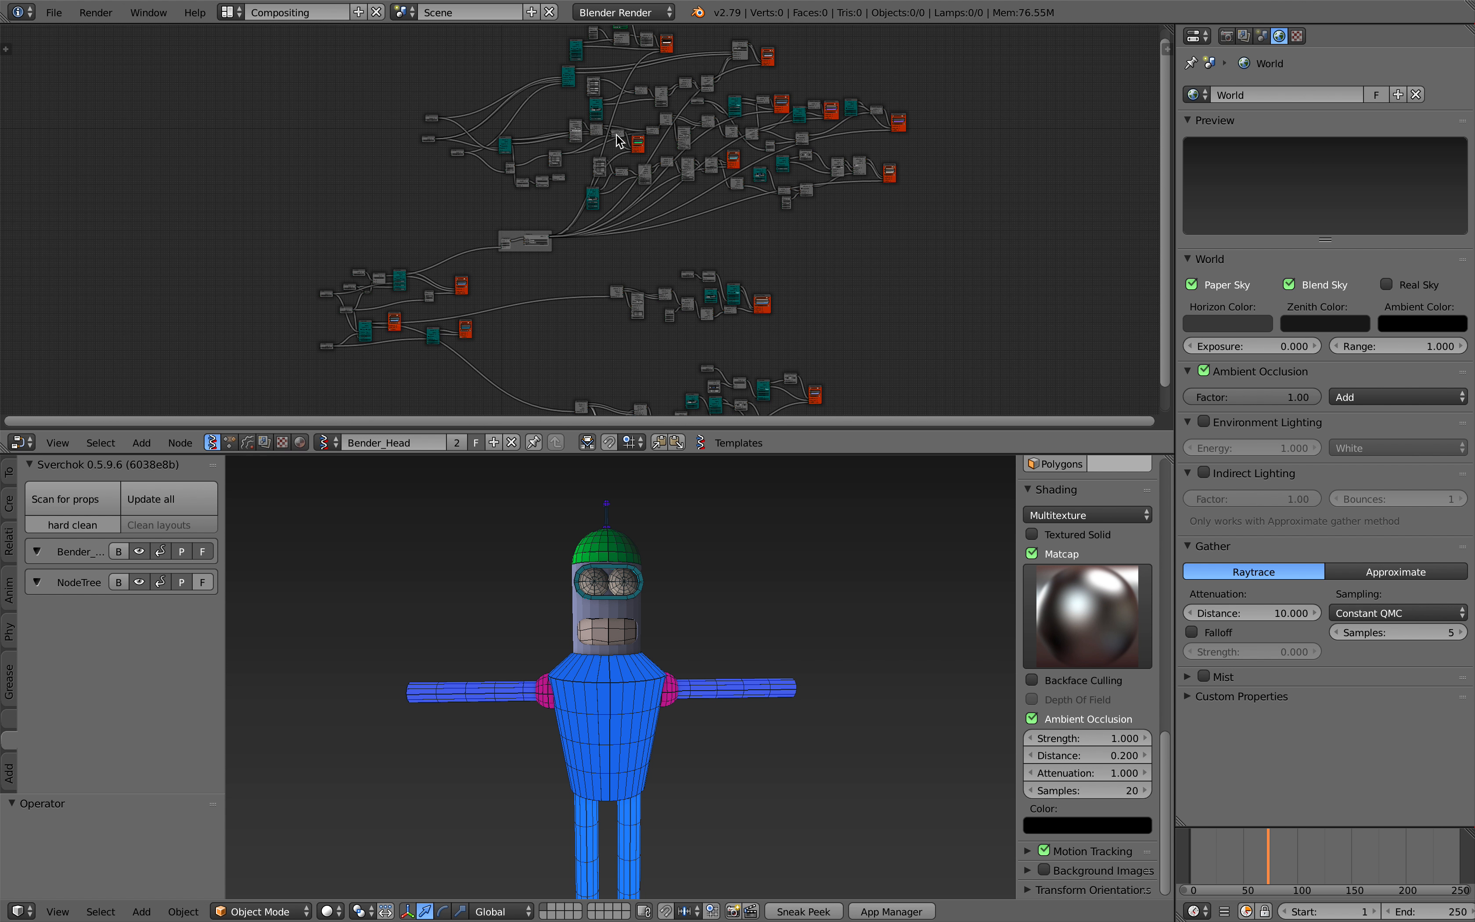
{"action": "middle_click_drag", "start_coordinate": [667, 295], "coordinate": [634, 187]}
{"action": "scroll", "coordinate": [640, 215], "scroll_direction": "up", "scroll_amount": 2}
{"action": "middle_click_drag", "start_coordinate": [479, 229], "coordinate": [535, 256]}
{"action": "middle_click_drag", "start_coordinate": [462, 312], "coordinate": [525, 291]}
{"action": "scroll", "coordinate": [548, 290], "scroll_direction": "up", "scroll_amount": 4}
{"action": "scroll", "coordinate": [524, 291], "scroll_direction": "up", "scroll_amount": 2}
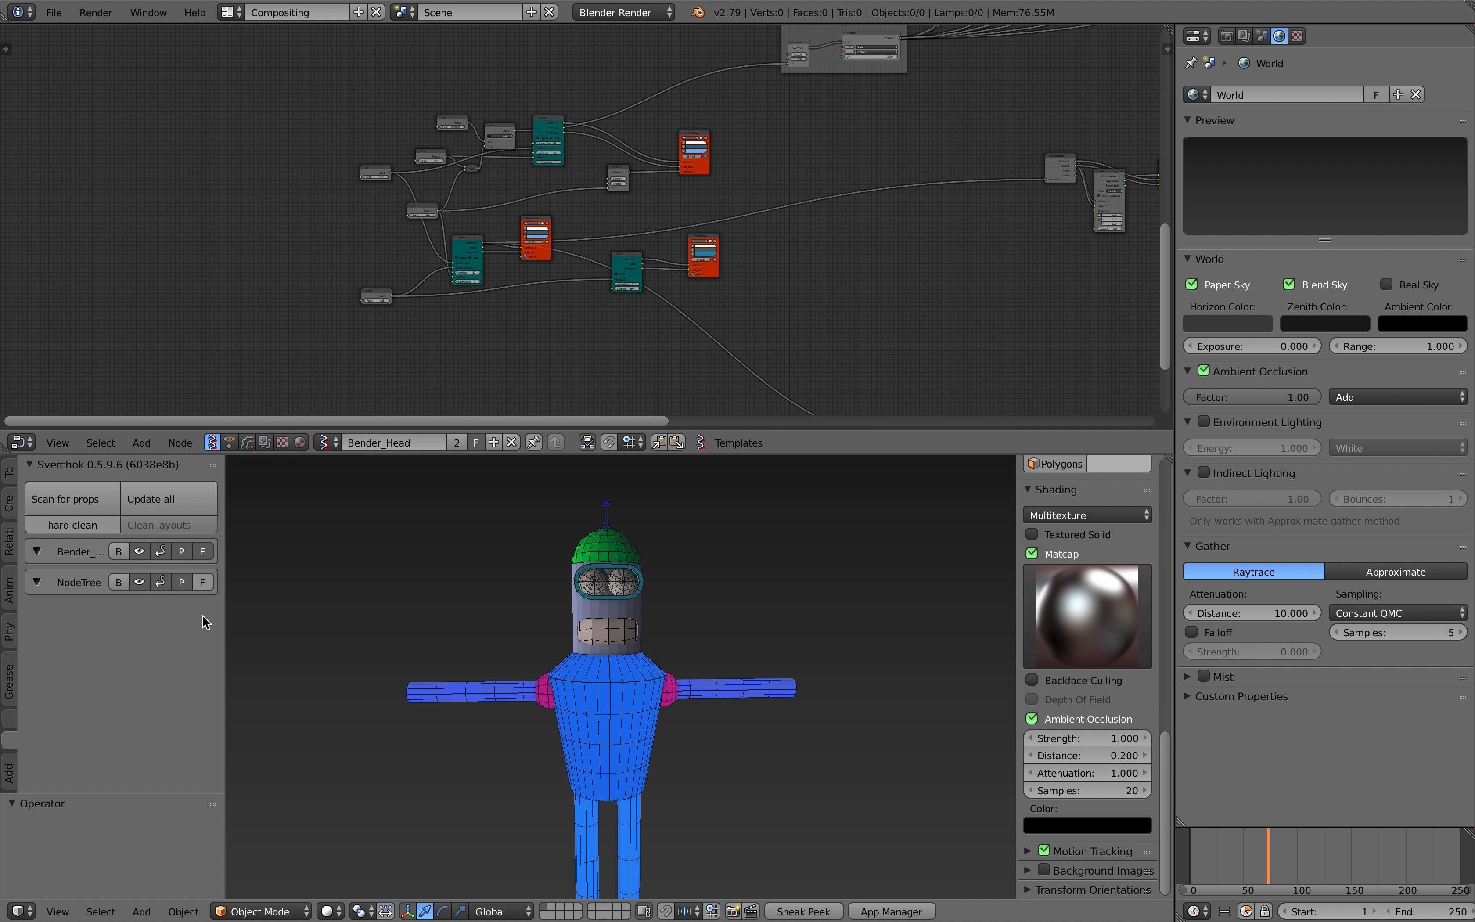
- Bake the Bender_Head layout to mesh objects and move them all along the Y axis beside the node-drawn robot
{"action": "scroll", "coordinate": [467, 630], "scroll_direction": "down", "scroll_amount": 2}
{"action": "key", "text": "a"}
{"action": "key", "text": "g"}
{"action": "key", "text": "y"}
{"action": "left_click", "coordinate": [824, 661]}
- Deselect the baked objects and compare them with the coloured node-drawn robot
{"action": "middle_click_drag", "start_coordinate": [823, 660], "coordinate": [651, 636], "text": "shift"}
{"action": "scroll", "coordinate": [515, 647], "scroll_direction": "up", "scroll_amount": 4}
{"action": "scroll", "coordinate": [749, 557], "scroll_direction": "down", "scroll_amount": 2}
{"action": "middle_click_drag", "start_coordinate": [747, 618], "coordinate": [890, 617], "text": "shift"}
{"action": "key", "text": "a"}
{"action": "middle_click_drag", "start_coordinate": [713, 616], "coordinate": [729, 613]}
{"action": "middle_click_drag", "start_coordinate": [606, 588], "coordinate": [714, 624], "text": "shift"}
{"action": "scroll", "coordinate": [701, 595], "scroll_direction": "up", "scroll_amount": 3}
{"action": "scroll", "coordinate": [695, 603], "scroll_direction": "up", "scroll_amount": 2}
{"action": "scroll", "coordinate": [718, 633], "scroll_direction": "down", "scroll_amount": 2}
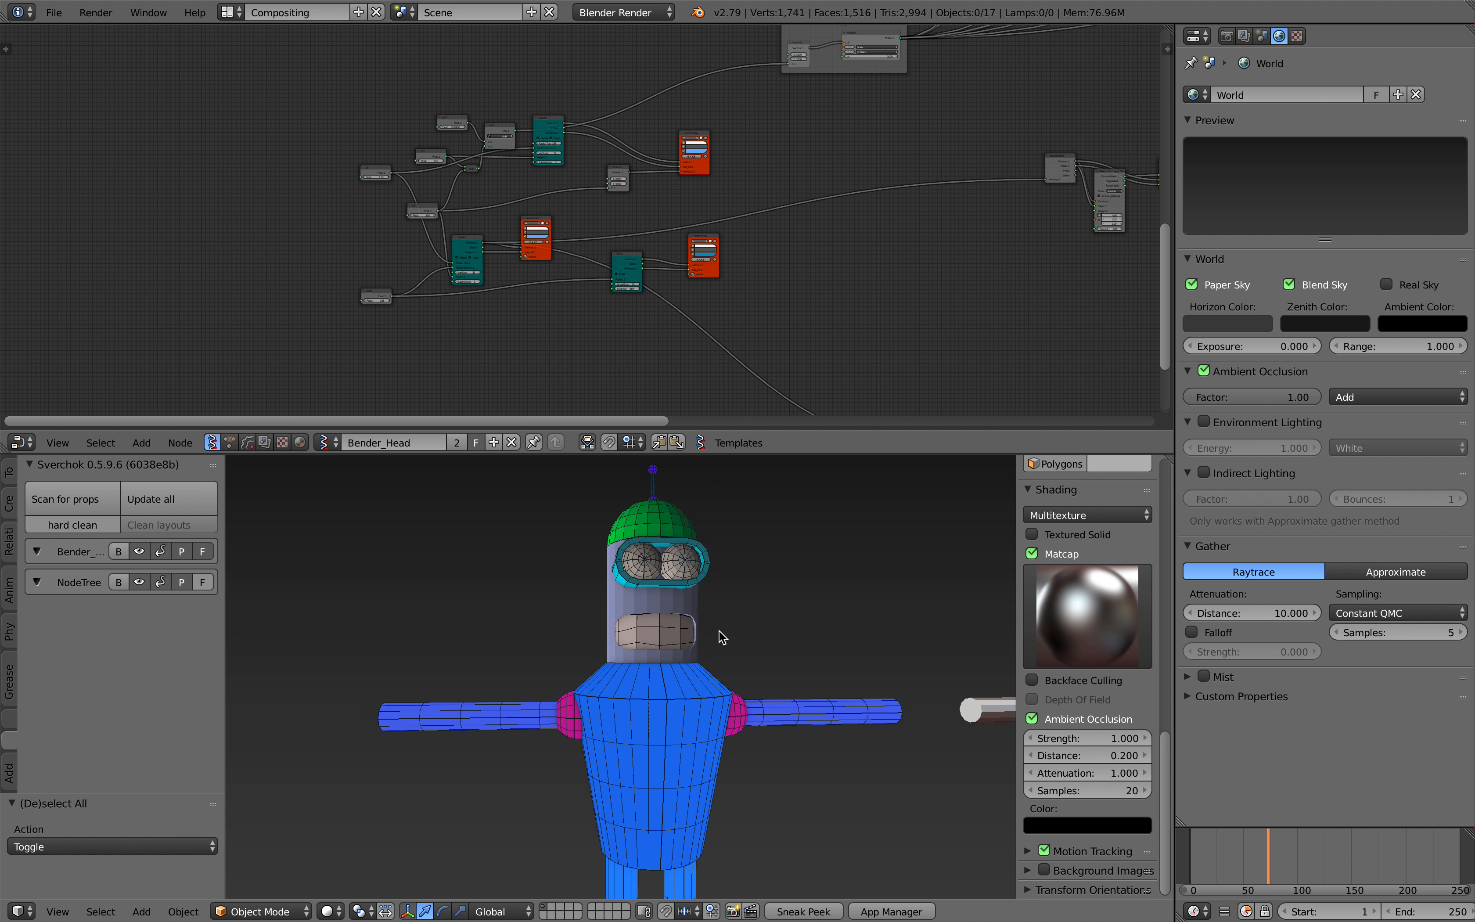
- Delete all the baked mesh objects from the scene
{"action": "key", "text": "a"}
{"action": "key", "text": "x"}
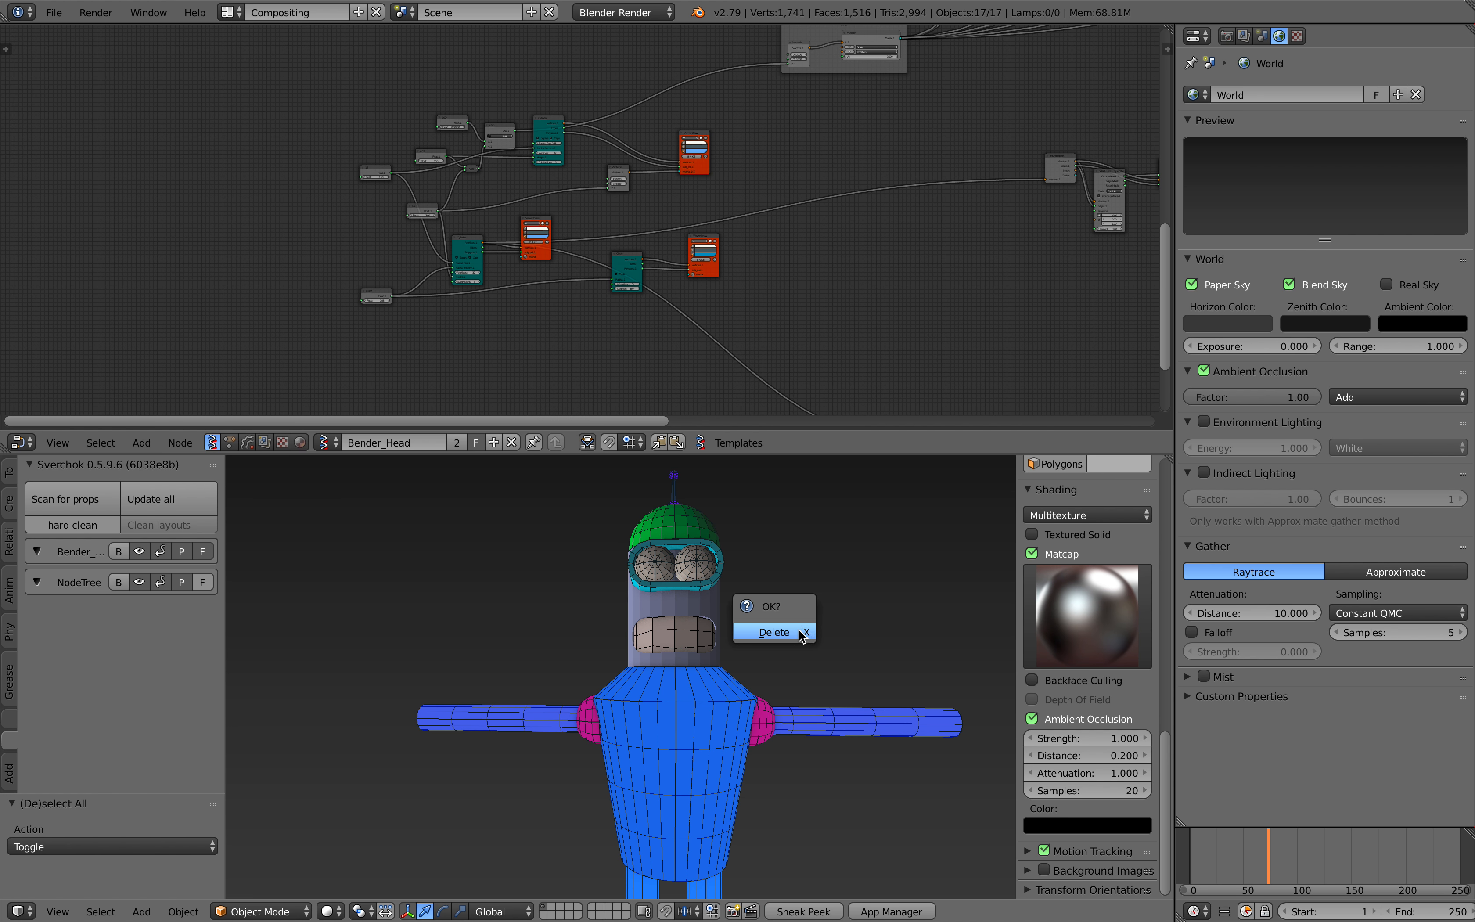
{"action": "left_click", "coordinate": [792, 630]}
- Examine the node-drawn robot's head, torso and arms alongside the node groups that generate them
{"action": "scroll", "coordinate": [769, 625], "scroll_direction": "up", "scroll_amount": 2}
{"action": "middle_click_drag", "start_coordinate": [767, 622], "coordinate": [714, 649], "text": "shift"}
{"action": "scroll", "coordinate": [438, 353], "scroll_direction": "down", "scroll_amount": 2}
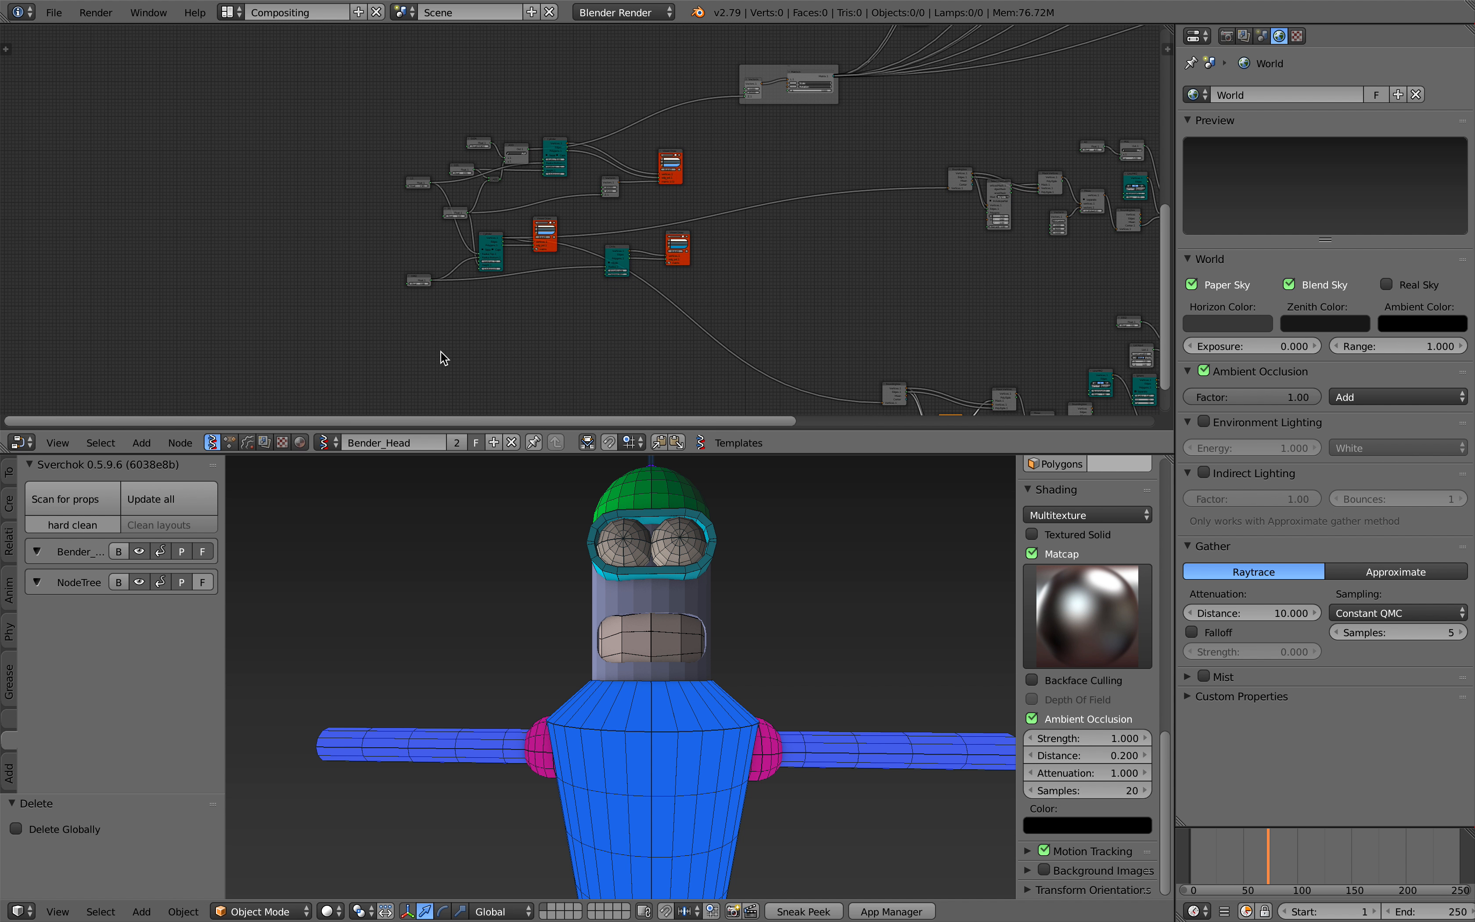
{"action": "middle_click_drag", "start_coordinate": [601, 567], "coordinate": [638, 751]}
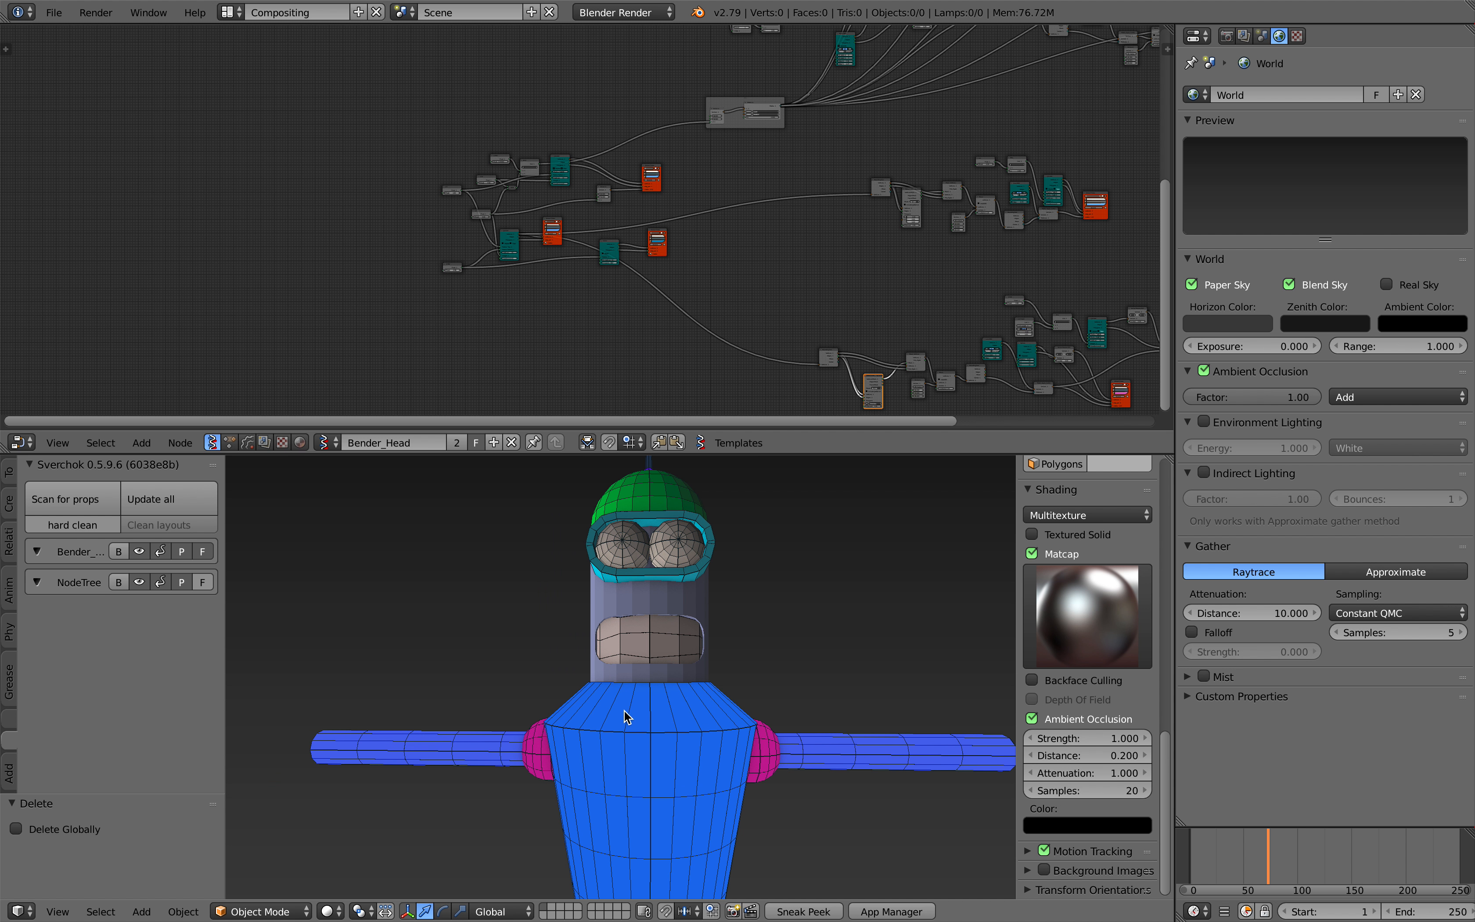
{"action": "scroll", "coordinate": [614, 711], "scroll_direction": "down", "scroll_amount": 1}
{"action": "middle_click_drag", "start_coordinate": [634, 678], "coordinate": [635, 624], "text": "shift"}
{"action": "middle_click_drag", "start_coordinate": [662, 716], "coordinate": [640, 663], "text": "shift"}
{"action": "mouse_move", "coordinate": [738, 625]}
{"action": "middle_mouse_down"}
{"action": "mouse_move", "coordinate": [777, 617]}
{"action": "mouse_move", "coordinate": [757, 626]}
{"action": "middle_mouse_up"}
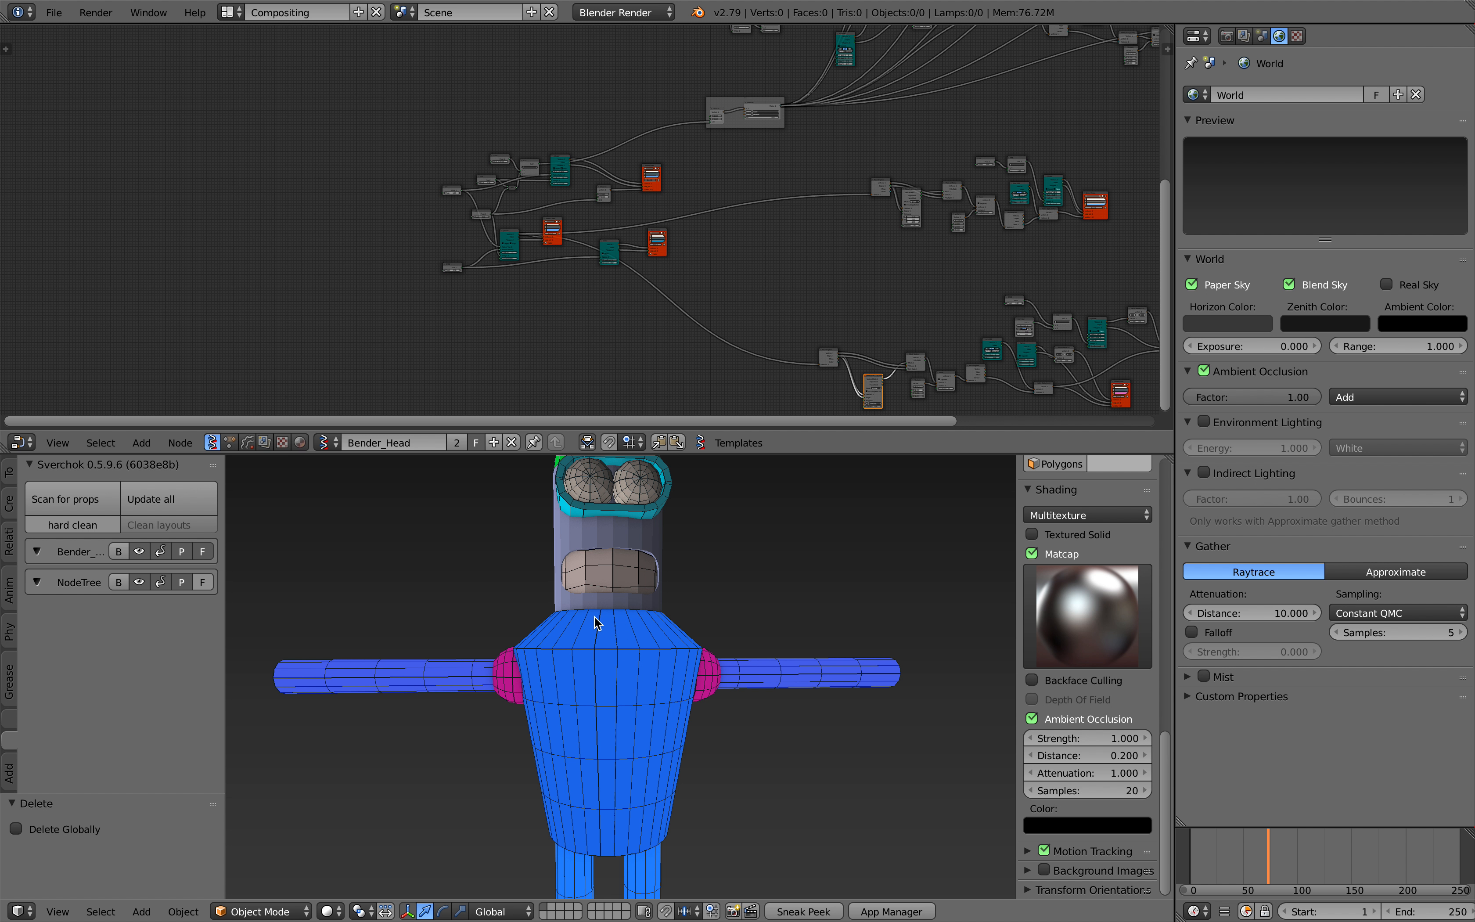
{"action": "middle_click_drag", "start_coordinate": [612, 622], "coordinate": [622, 664], "text": "shift"}
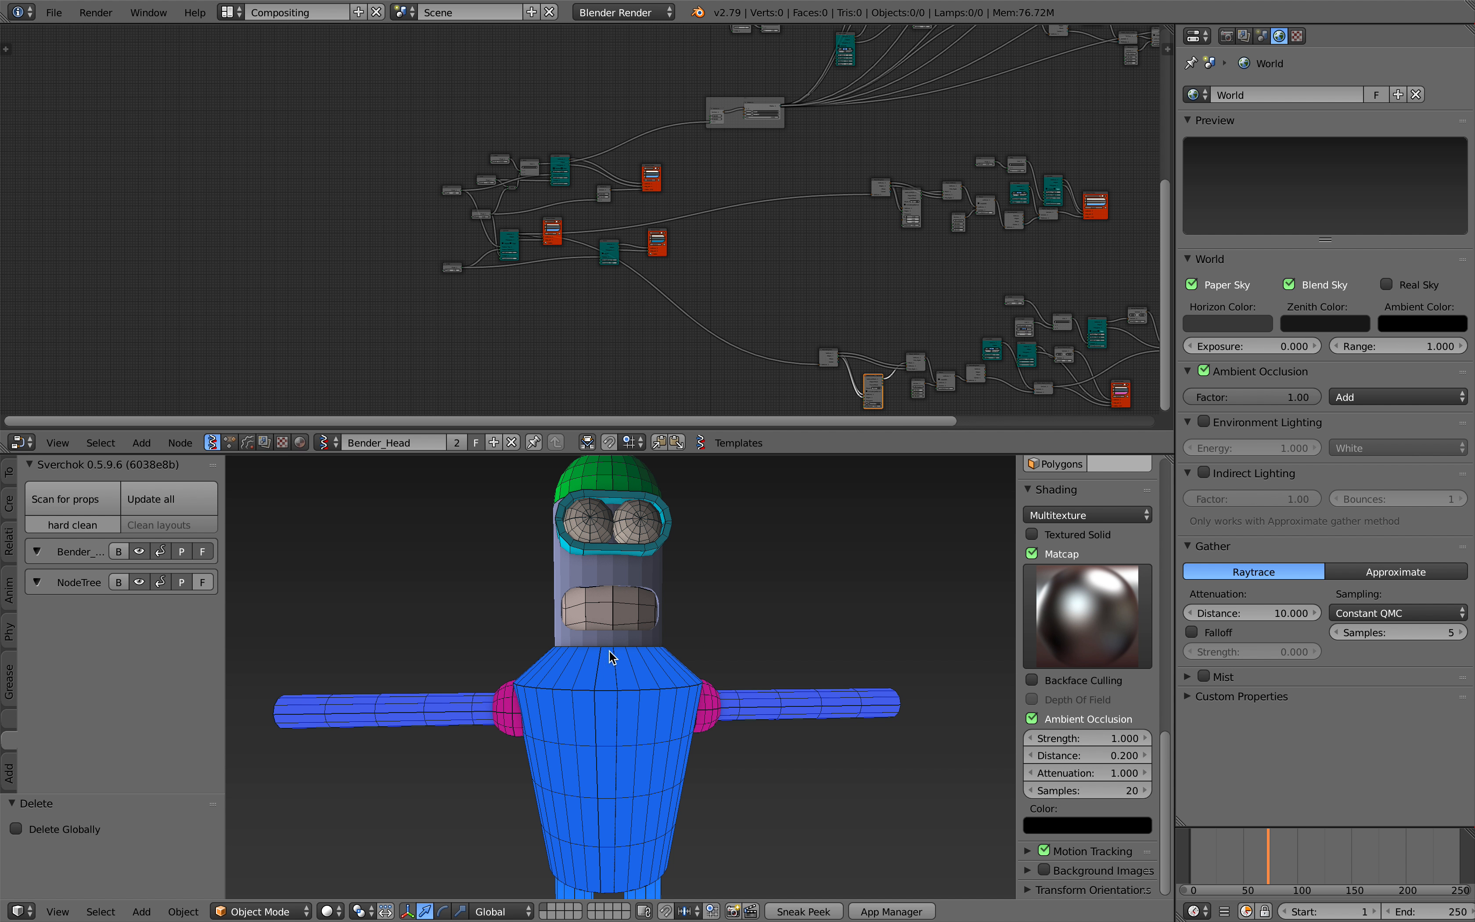
- Examine the robot's torso and arms in the viewport and the torso's node group in the Bender_Head tree
{"action": "scroll", "coordinate": [639, 549], "scroll_direction": "down", "scroll_amount": 2}
{"action": "middle_click_drag", "start_coordinate": [573, 890], "coordinate": [573, 768], "text": "shift"}
{"action": "middle_click_drag", "start_coordinate": [641, 583], "coordinate": [663, 710], "text": "shift"}
{"action": "scroll", "coordinate": [638, 697], "scroll_direction": "up", "scroll_amount": 3}
{"action": "middle_click_drag", "start_coordinate": [438, 299], "coordinate": [446, 331]}
{"action": "scroll", "coordinate": [469, 308], "scroll_direction": "down", "scroll_amount": 6}
{"action": "scroll", "coordinate": [490, 308], "scroll_direction": "up", "scroll_amount": 7}
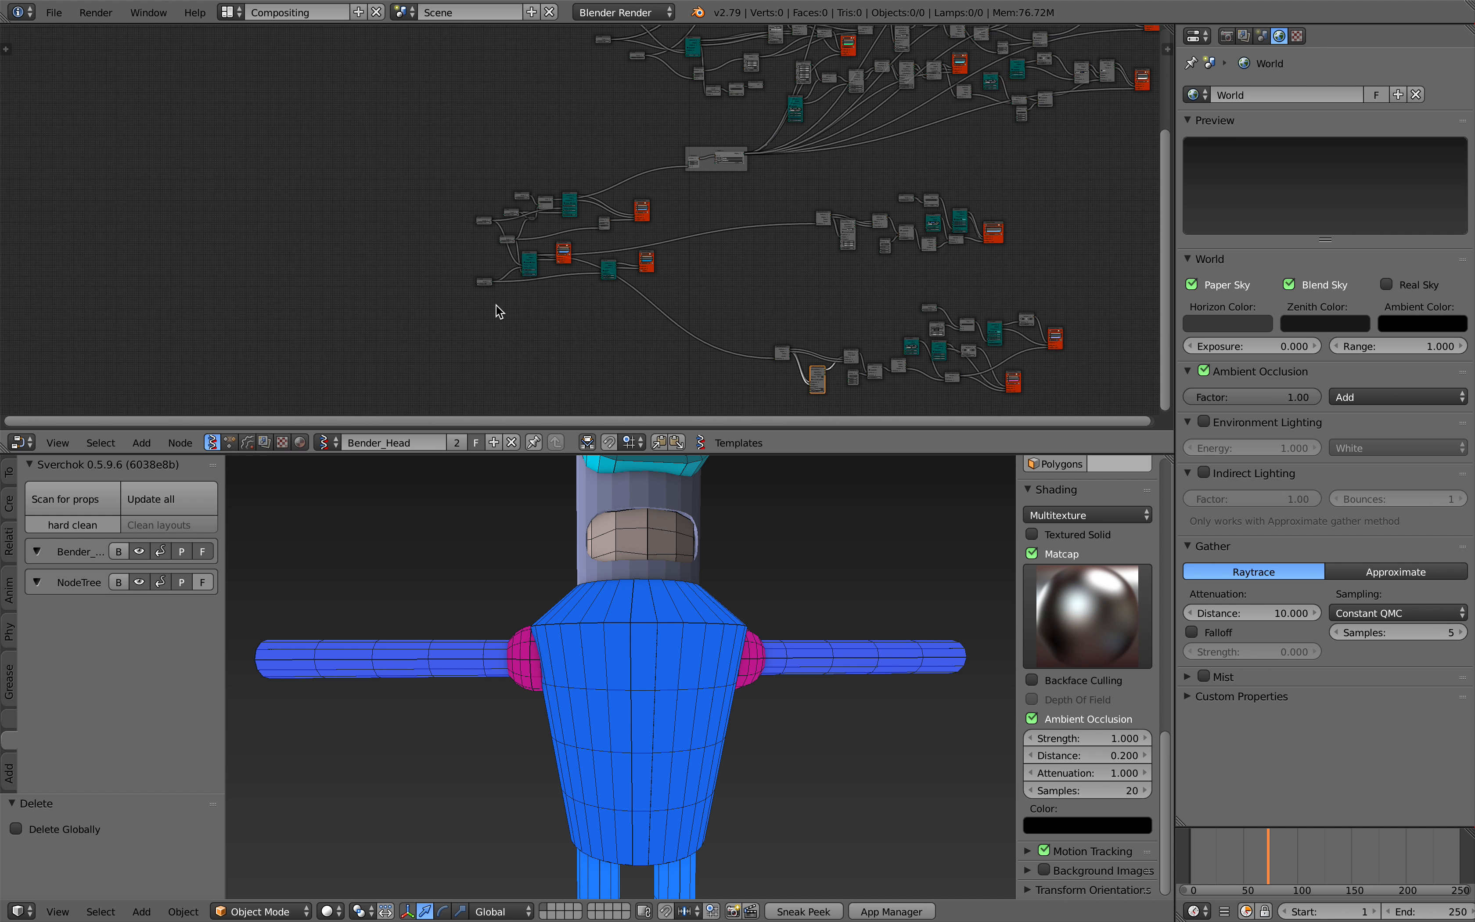
{"action": "right_click", "coordinate": [437, 283]}
{"action": "scroll", "coordinate": [360, 256], "scroll_direction": "up", "scroll_amount": 5}
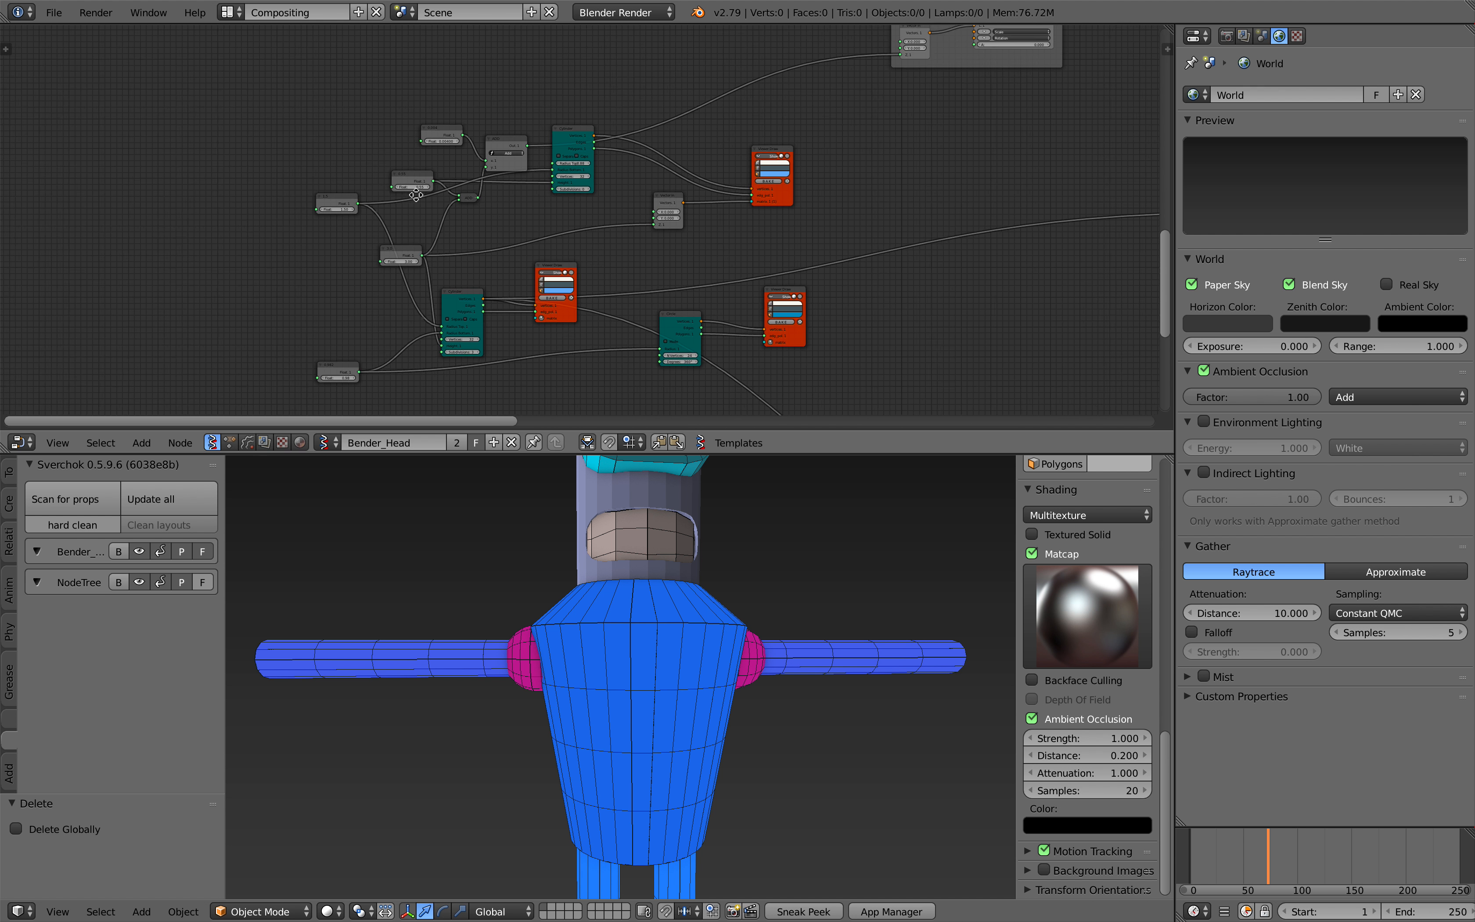
- Toggle the torso's Viewer Draw display off and on repeatedly to identify the part it draws
{"action": "scroll", "coordinate": [599, 238], "scroll_direction": "up", "scroll_amount": 1}
{"action": "left_click", "coordinate": [601, 238]}
{"action": "left_click", "coordinate": [600, 238]}
{"action": "left_click", "coordinate": [601, 238]}
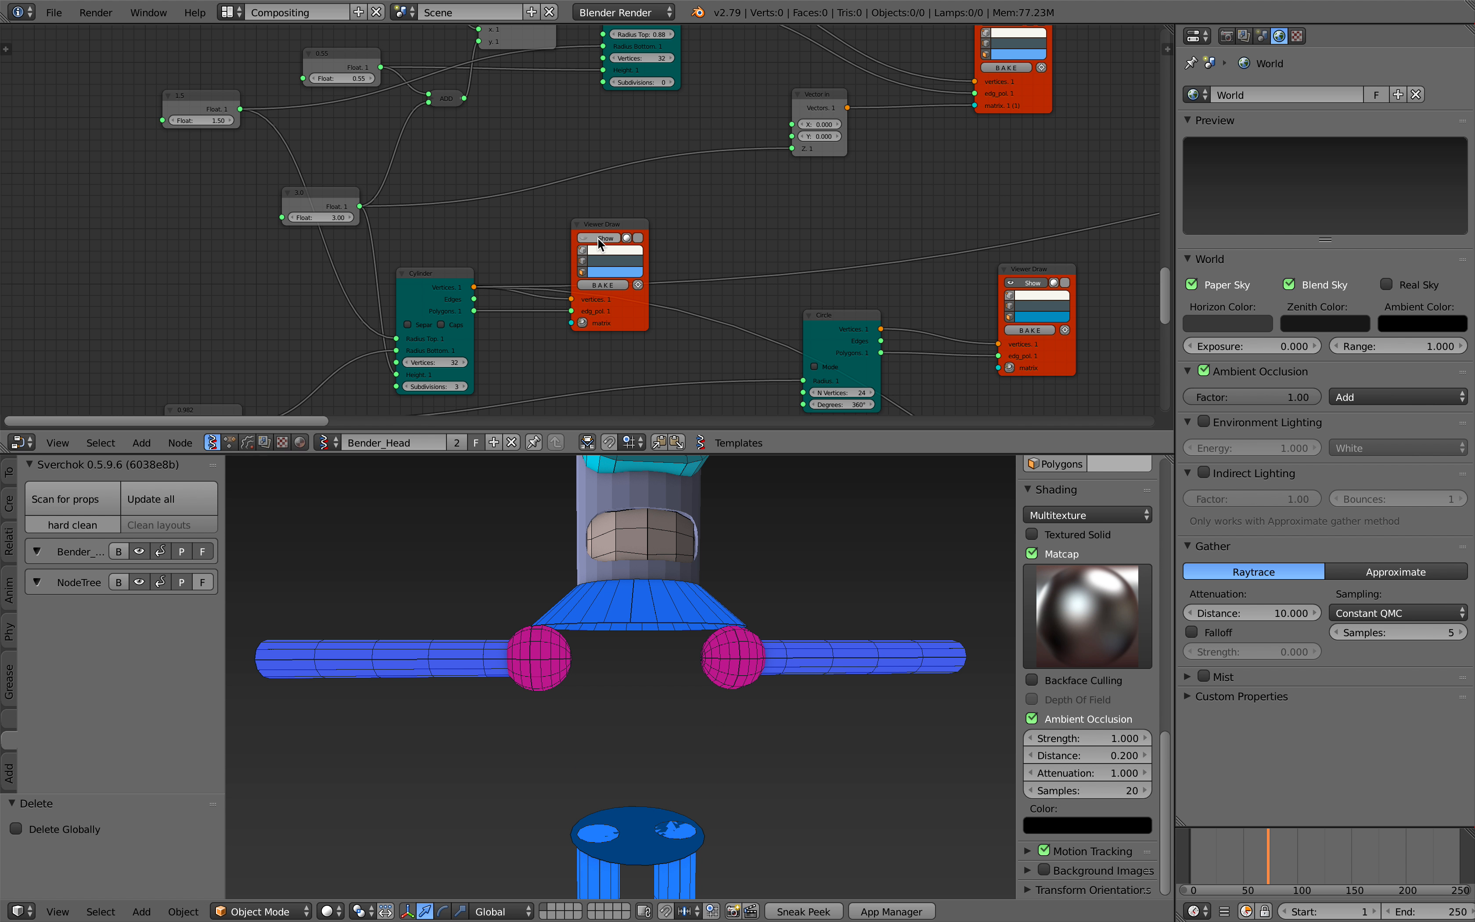
{"action": "left_click", "coordinate": [601, 238]}
{"action": "left_click", "coordinate": [600, 238]}
{"action": "left_click", "coordinate": [601, 238]}
{"action": "left_click", "coordinate": [601, 238]}
{"action": "left_click", "coordinate": [602, 238]}
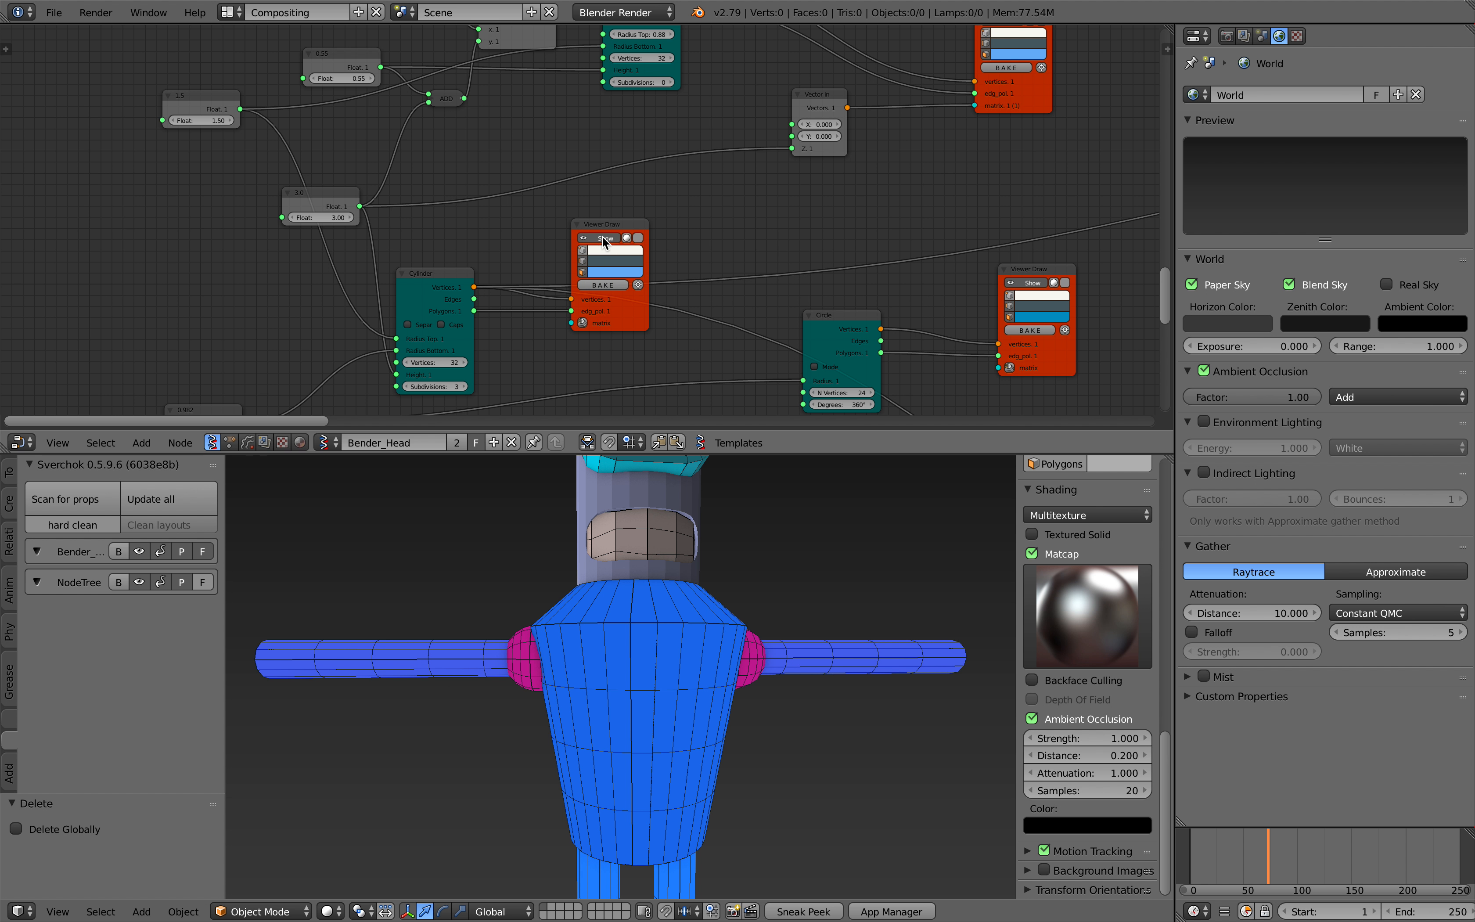
- Bake the torso from its Viewer Draw node and move the baked mesh along the Y axis beside the robot
{"action": "left_click", "coordinate": [602, 285]}
{"action": "scroll", "coordinate": [778, 613], "scroll_direction": "down", "scroll_amount": 5}
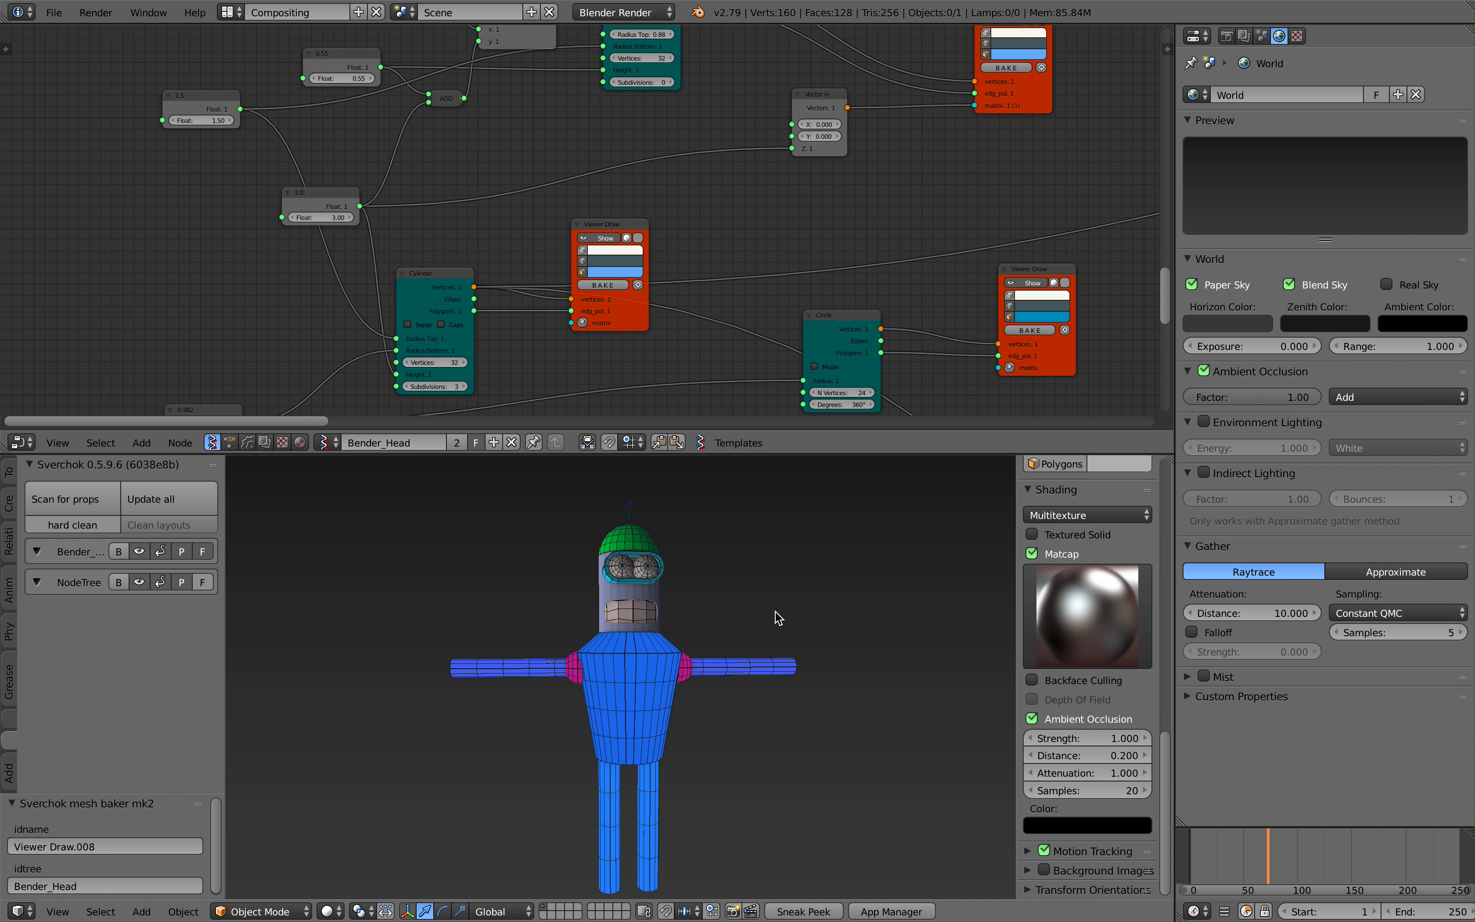
{"action": "key", "text": "a"}
{"action": "key", "text": "g"}
{"action": "key", "text": "y"}
{"action": "left_click", "coordinate": [514, 647]}
{"action": "middle_click_drag", "start_coordinate": [514, 637], "coordinate": [502, 654]}
- Delete the baked torso mesh from the scene
{"action": "key", "text": "a"}
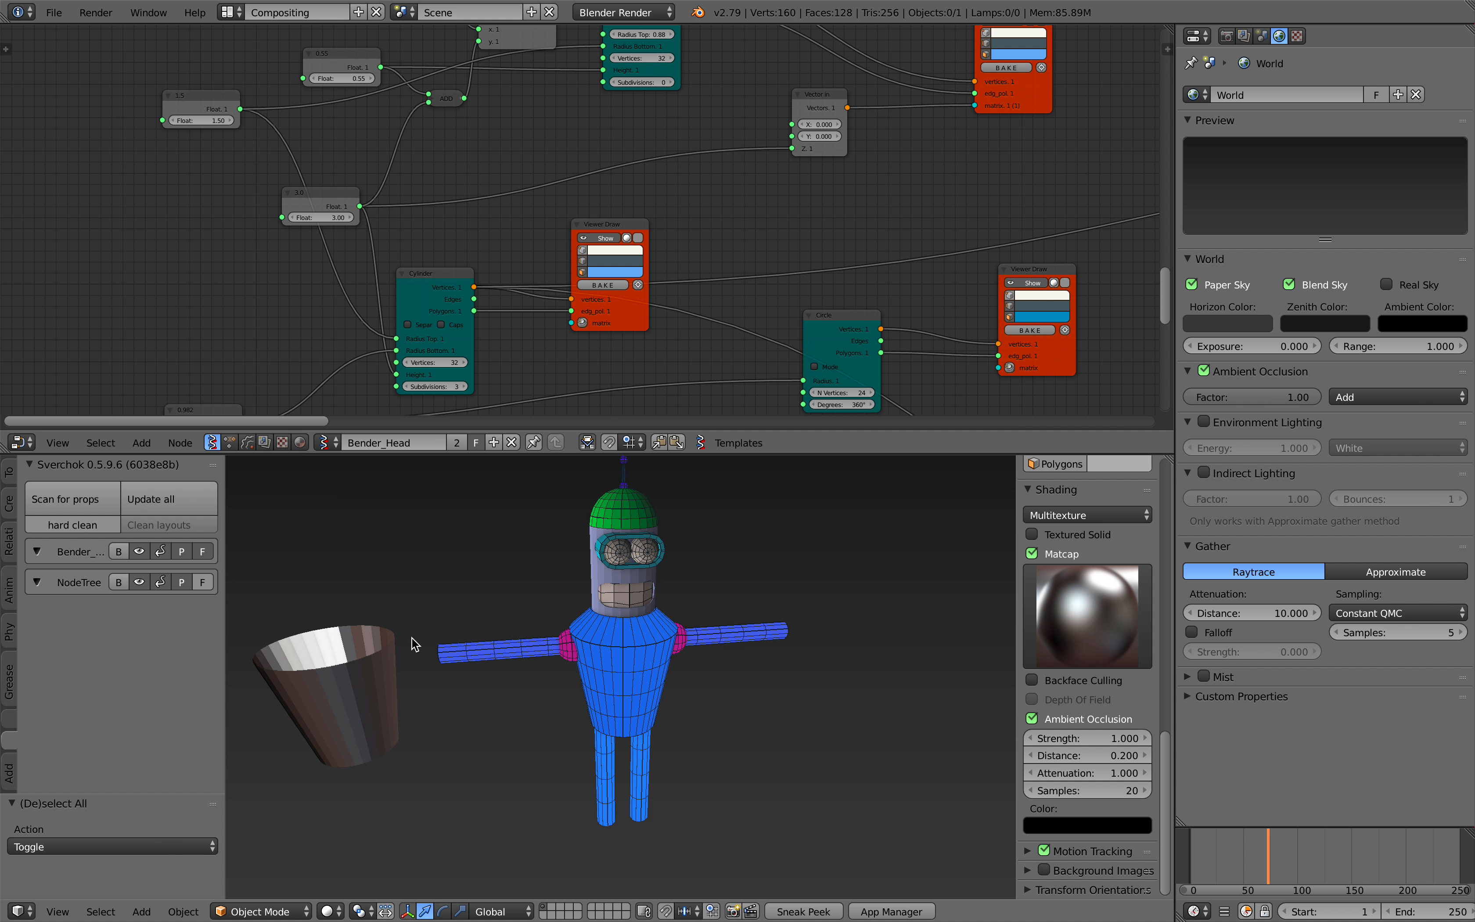
{"action": "key", "text": "x"}
{"action": "left_click", "coordinate": [401, 636]}
- Try another Subdivisions value on the torso's Cylinder node and return it to 3
{"action": "left_click_drag", "start_coordinate": [442, 280], "coordinate": [439, 277]}
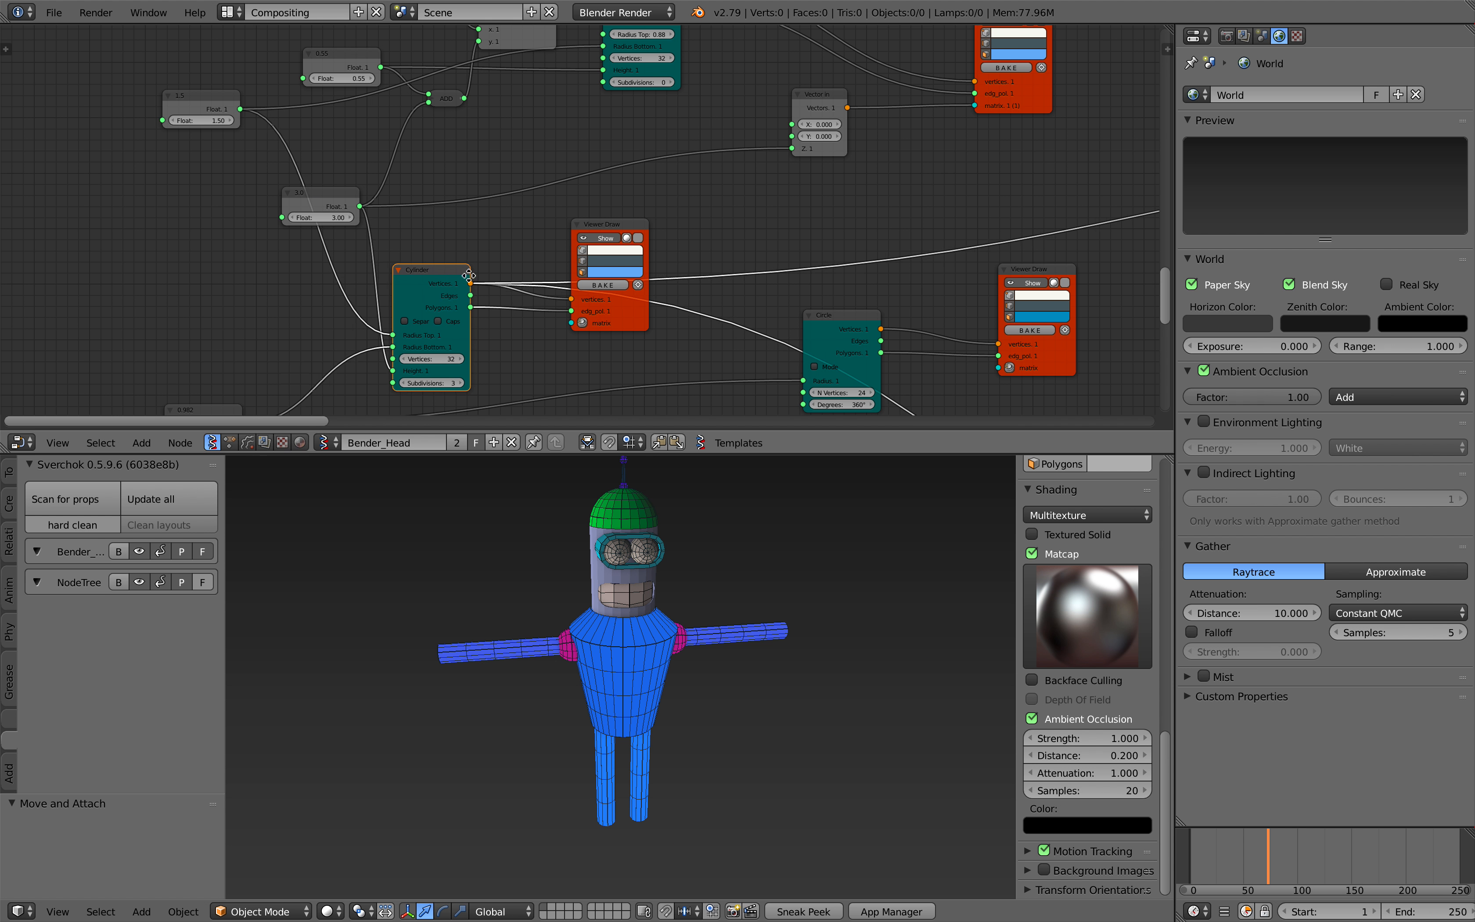
{"action": "scroll", "coordinate": [448, 337], "scroll_direction": "up", "scroll_amount": 3}
{"action": "middle_click_drag", "start_coordinate": [448, 336], "coordinate": [563, 271]}
{"action": "scroll", "coordinate": [543, 330], "scroll_direction": "up", "scroll_amount": 2}
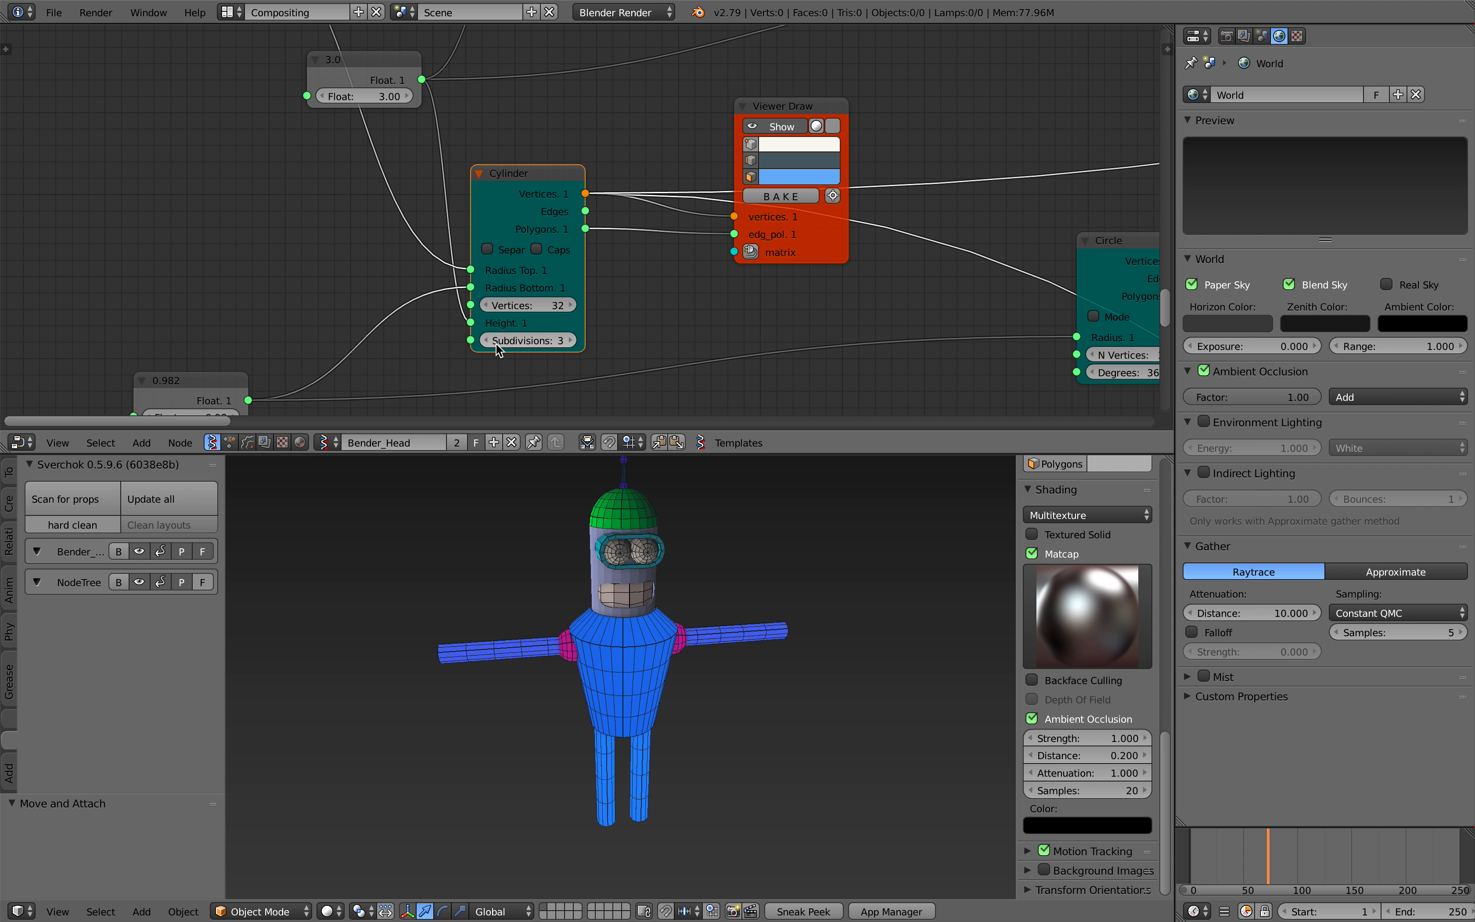
{"action": "left_click", "coordinate": [567, 340]}
{"action": "left_click", "coordinate": [567, 340]}
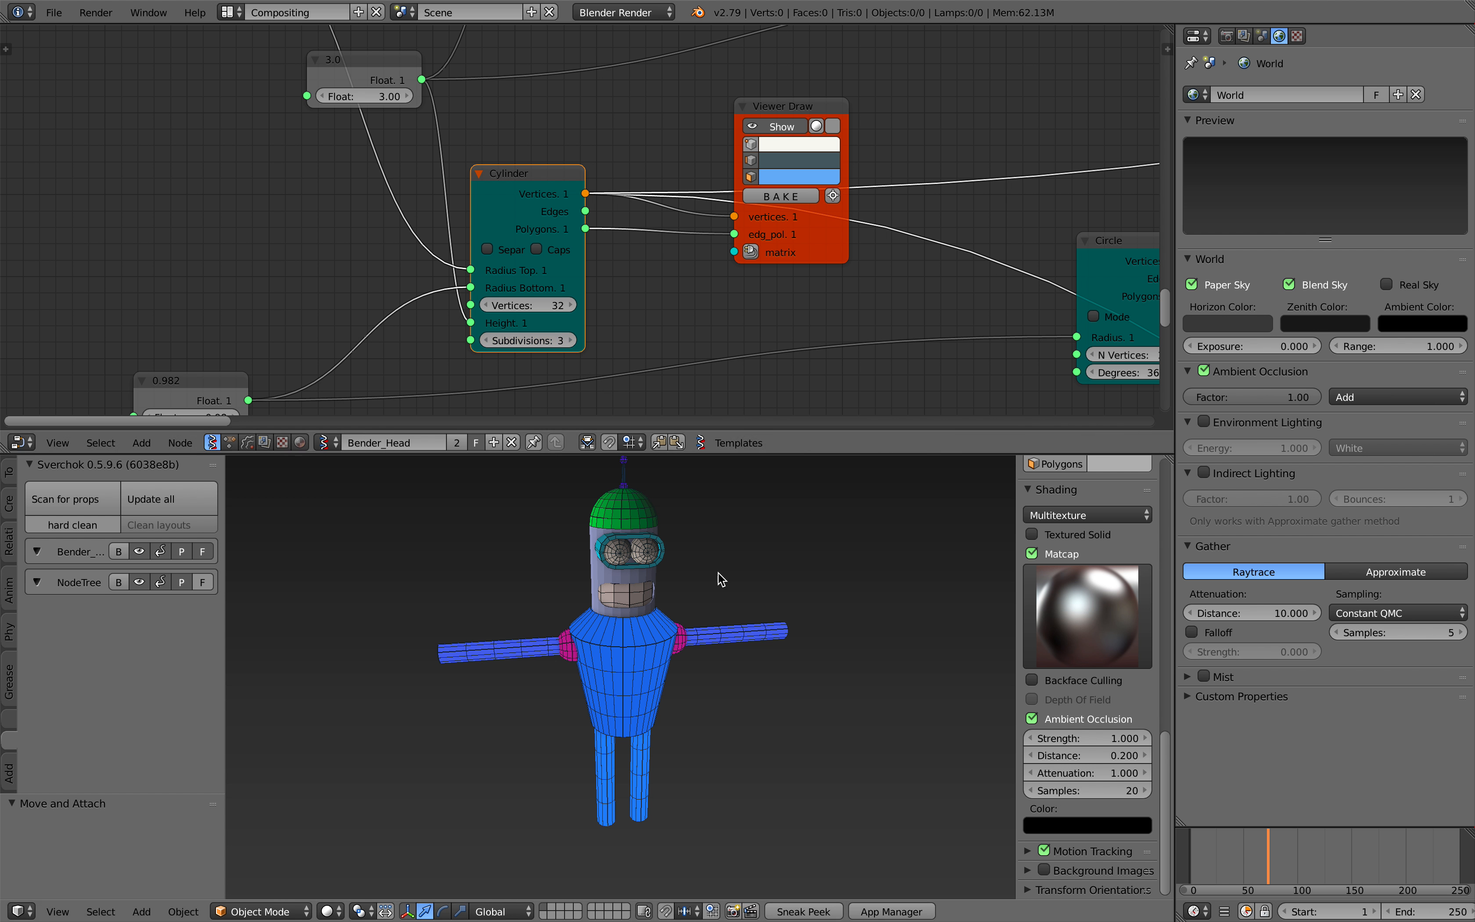
- Try 1.22 for the Float node driving the torso's bottom radius and settle on 1.04
{"action": "middle_click_drag", "start_coordinate": [719, 573], "coordinate": [702, 552]}
{"action": "scroll", "coordinate": [361, 361], "scroll_direction": "down", "scroll_amount": 1}
{"action": "middle_click_drag", "start_coordinate": [361, 360], "coordinate": [467, 344]}
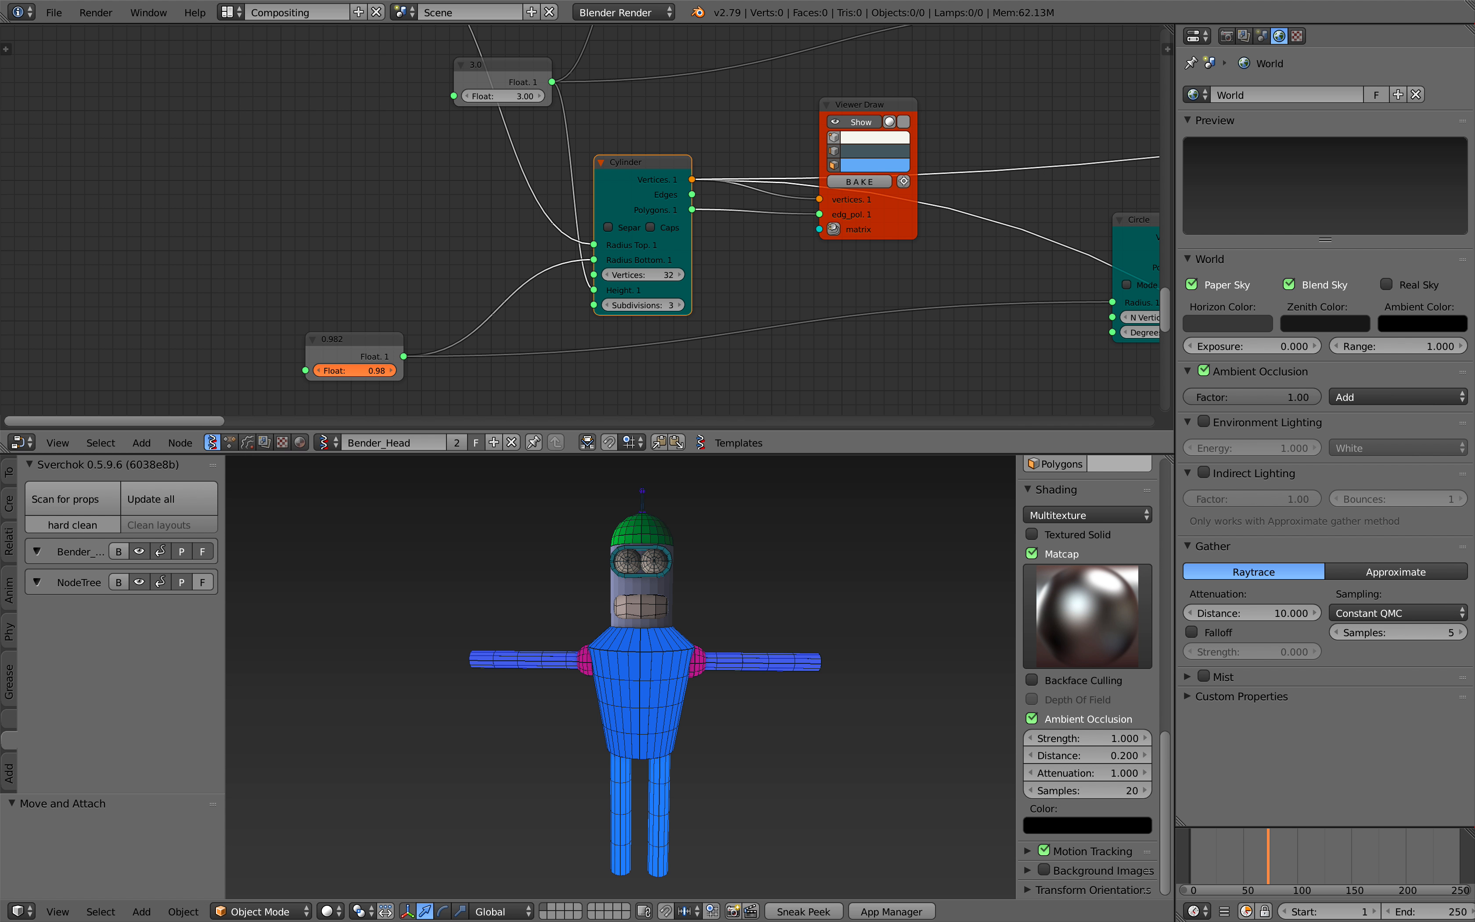
{"action": "mouse_move", "coordinate": [355, 371]}
{"action": "left_mouse_down"}
{"action": "mouse_move", "coordinate": [334, 371]}
{"action": "mouse_move", "coordinate": [479, 370]}
{"action": "mouse_move", "coordinate": [341, 370]}
{"action": "mouse_move", "coordinate": [374, 370]}
{"action": "left_mouse_up"}
{"action": "middle_click_drag", "start_coordinate": [589, 615], "coordinate": [606, 608]}
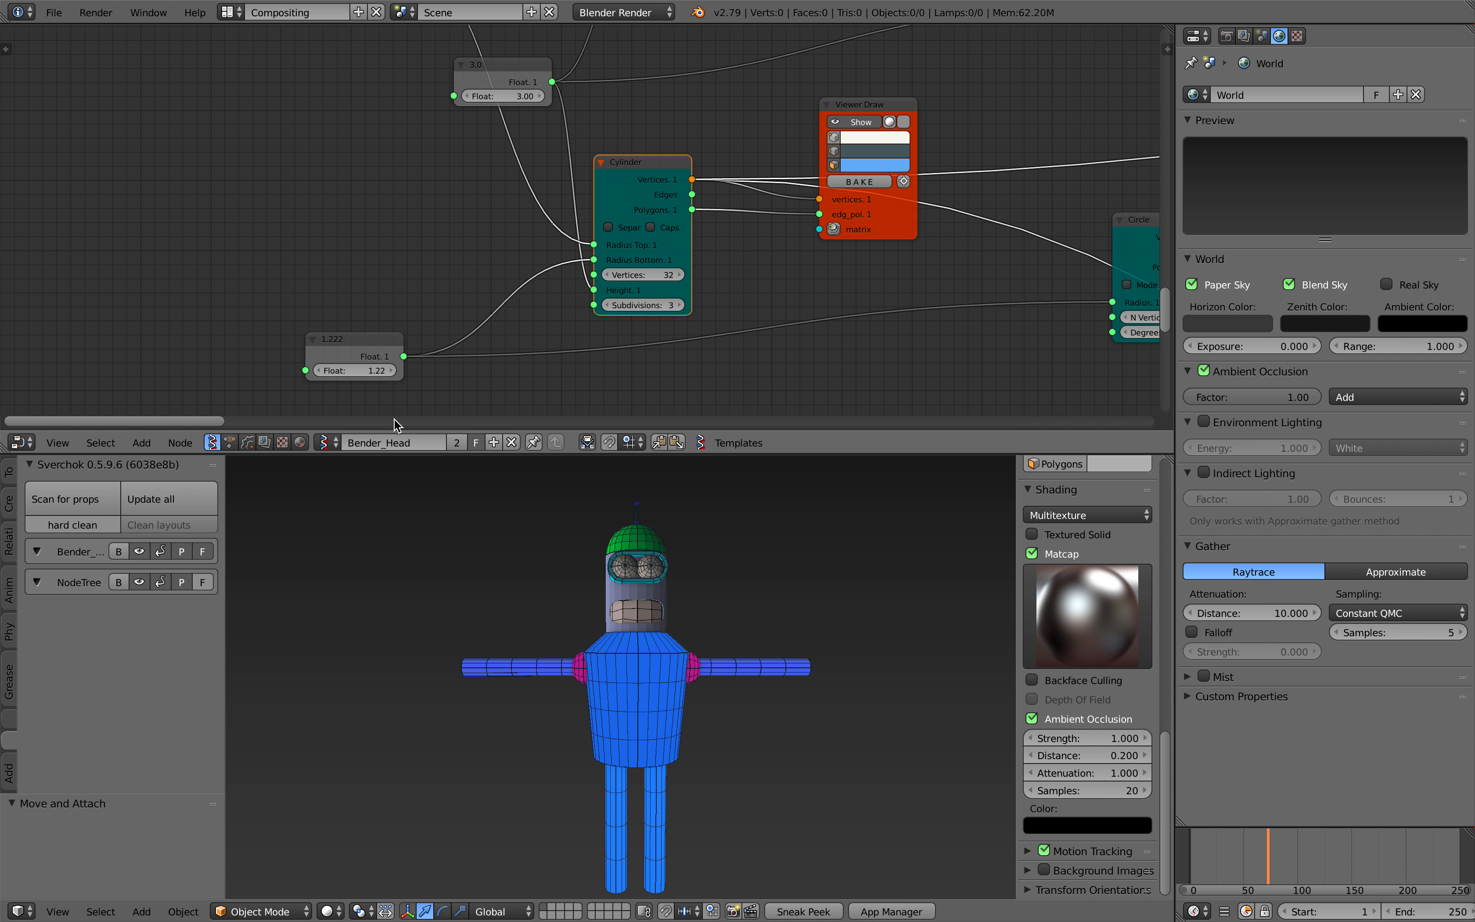
{"action": "left_click_drag", "start_coordinate": [359, 370], "coordinate": [348, 370]}
{"action": "middle_click_drag", "start_coordinate": [582, 673], "coordinate": [577, 674]}
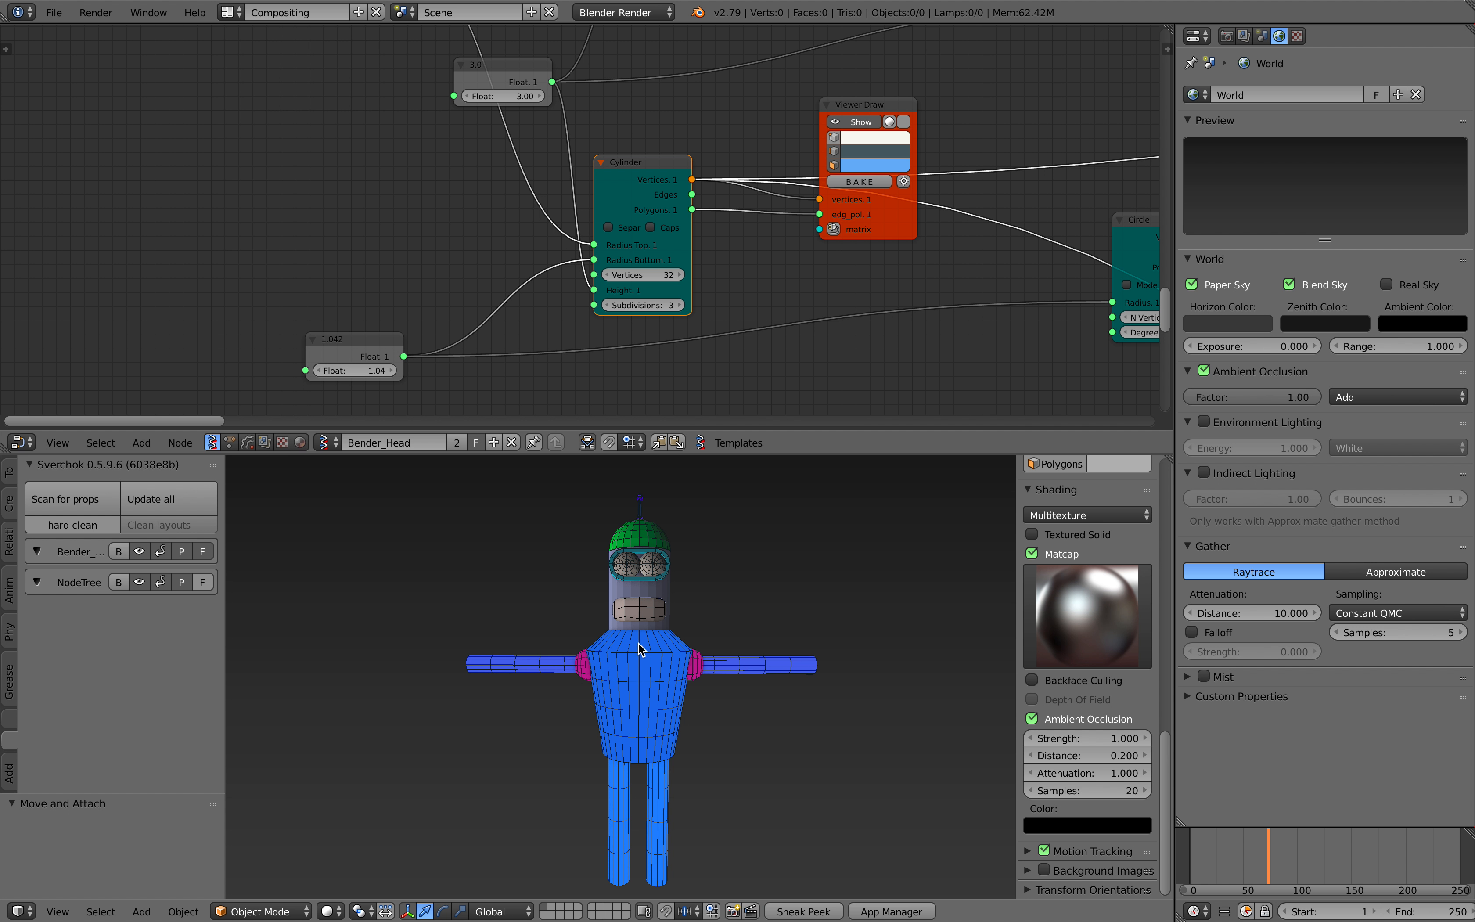
{"action": "middle_click_drag", "start_coordinate": [594, 359], "coordinate": [572, 387]}
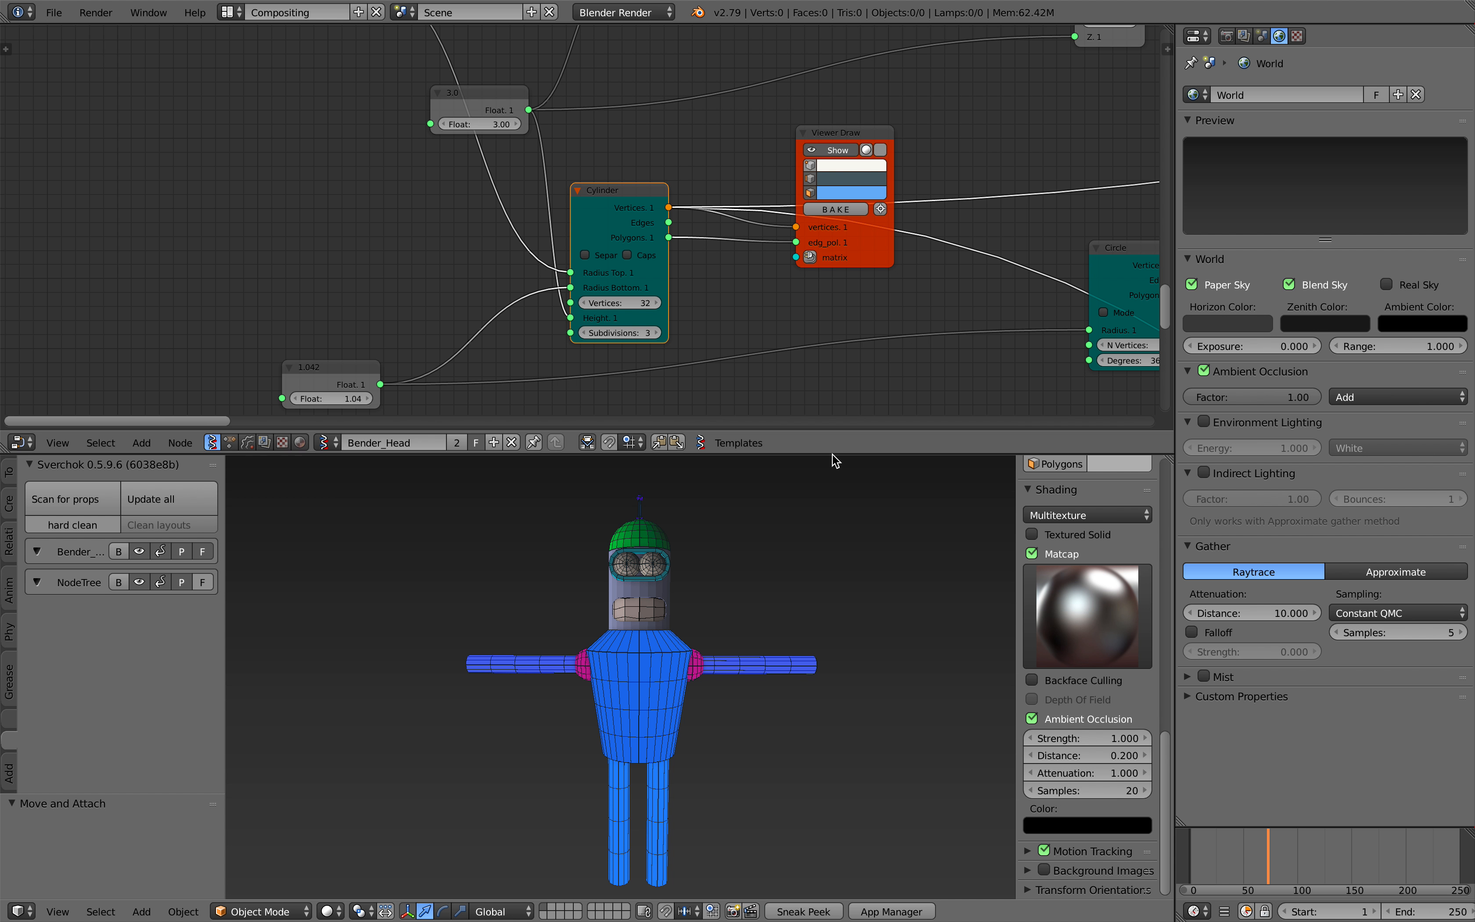
- Sketch a stick figure with raised arms and a four-way arrow cross beside the robot using Grease Pencil
{"action": "left_click_drag", "start_coordinate": [832, 453], "coordinate": [831, 464]}
{"action": "middle_click_drag", "start_coordinate": [717, 559], "coordinate": [718, 675]}
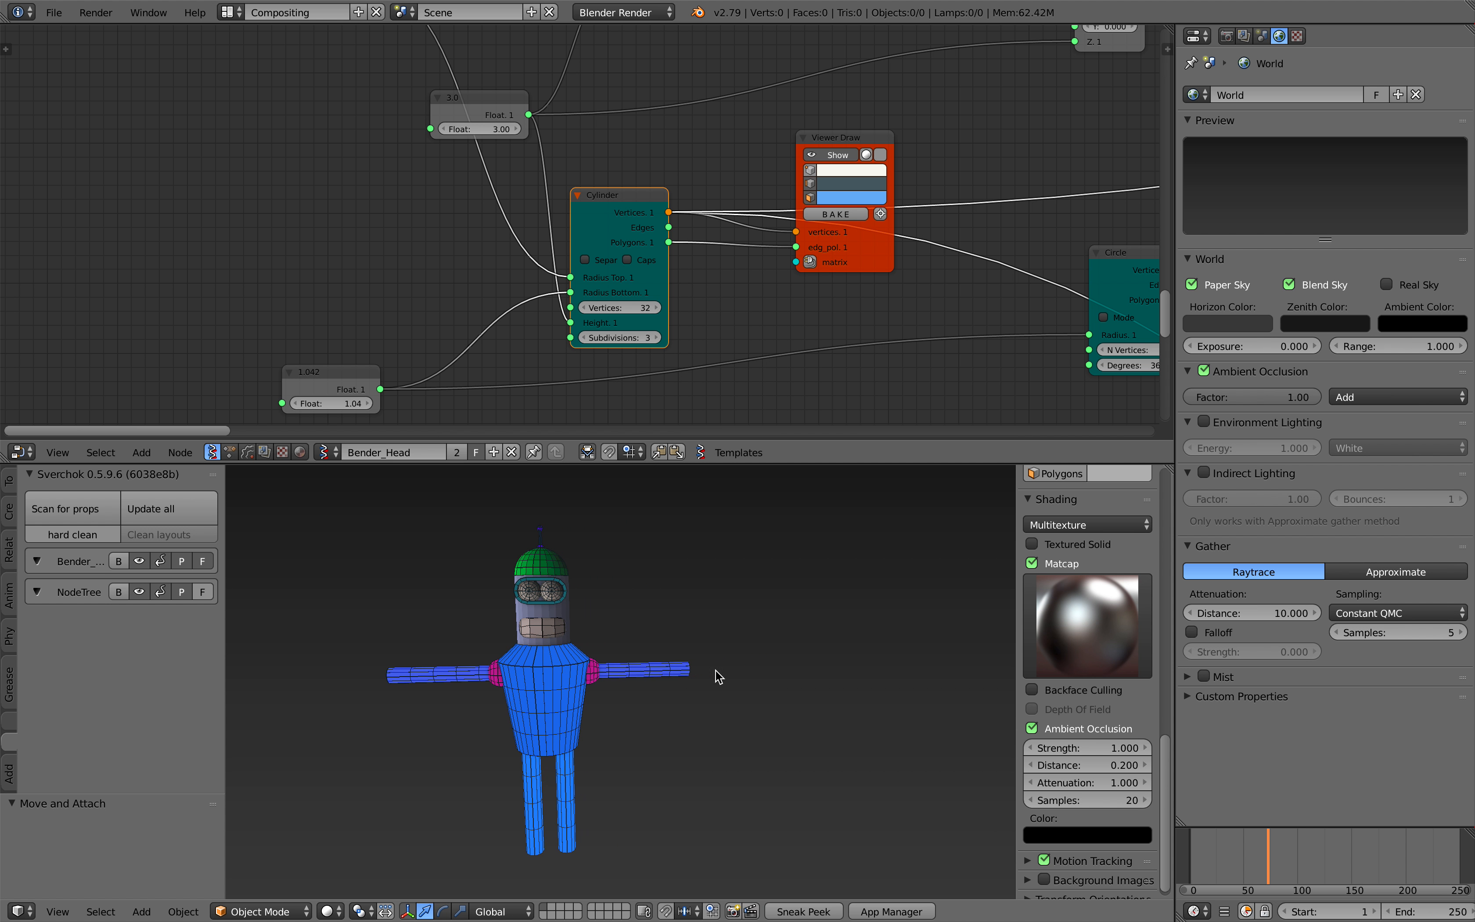
{"action": "key", "text": "d"}
{"action": "left_click_drag", "start_coordinate": [771, 639], "coordinate": [807, 633]}
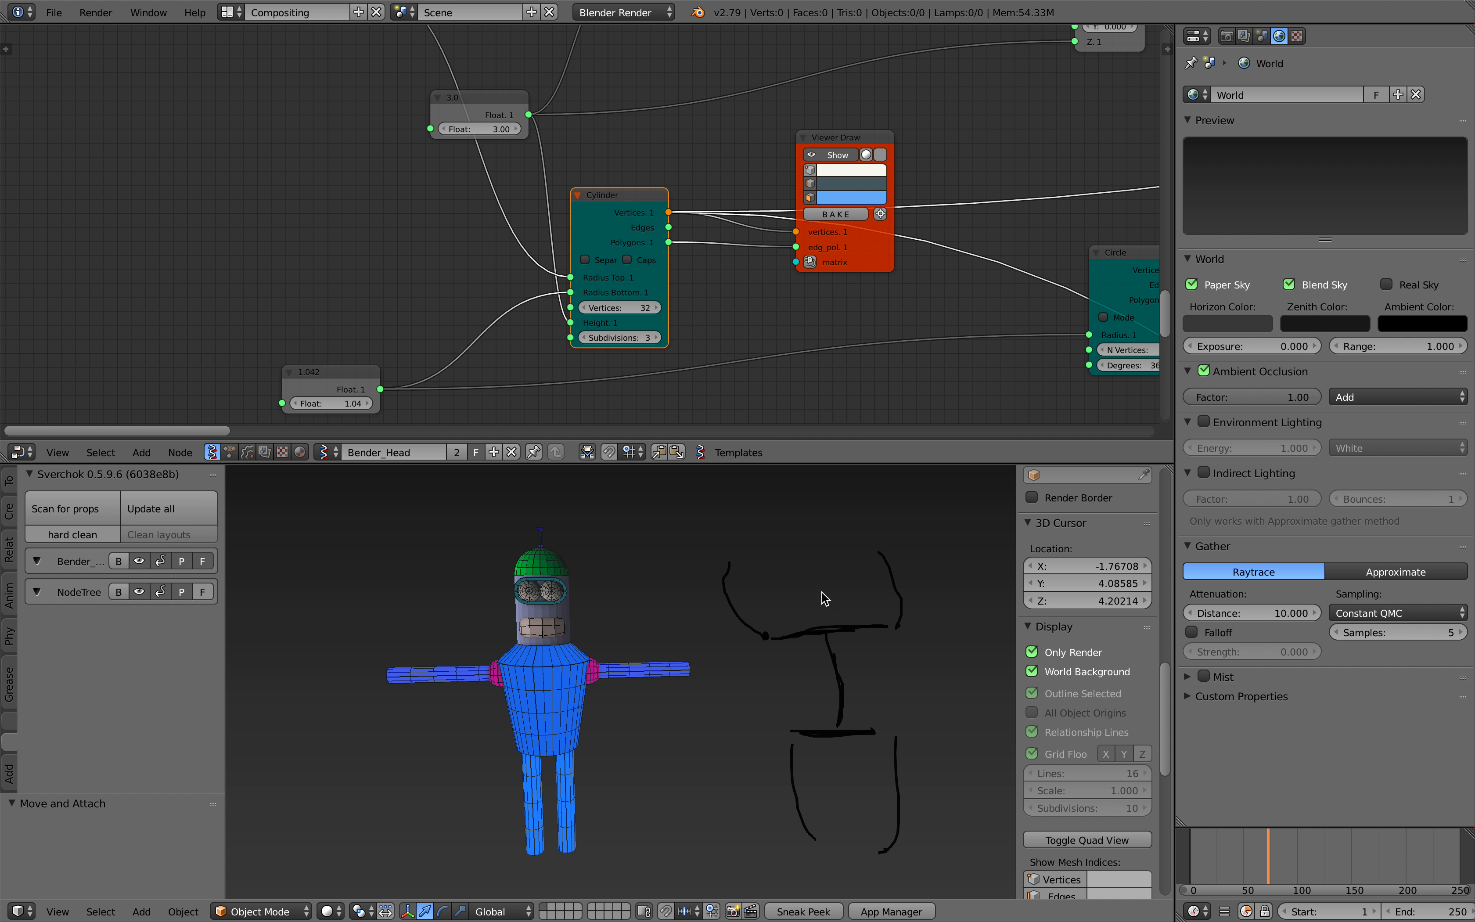
{"action": "left_click_drag", "start_coordinate": [849, 571], "coordinate": [817, 557]}
{"action": "middle_click_drag", "start_coordinate": [922, 633], "coordinate": [810, 649], "text": "shift"}
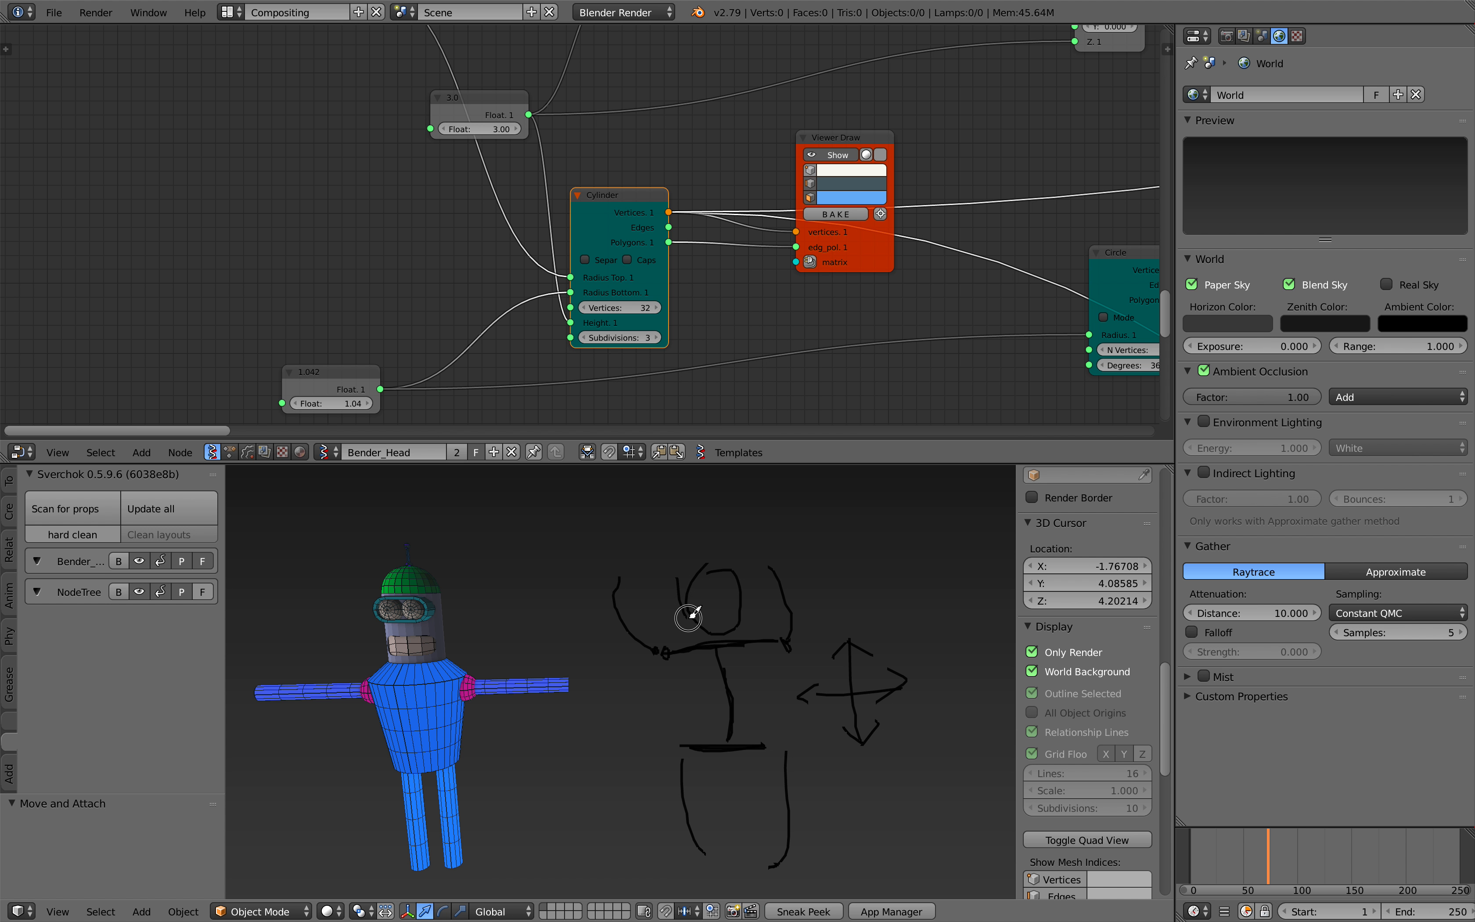
{"action": "middle_click_drag", "start_coordinate": [705, 643], "coordinate": [825, 628], "text": "shift"}
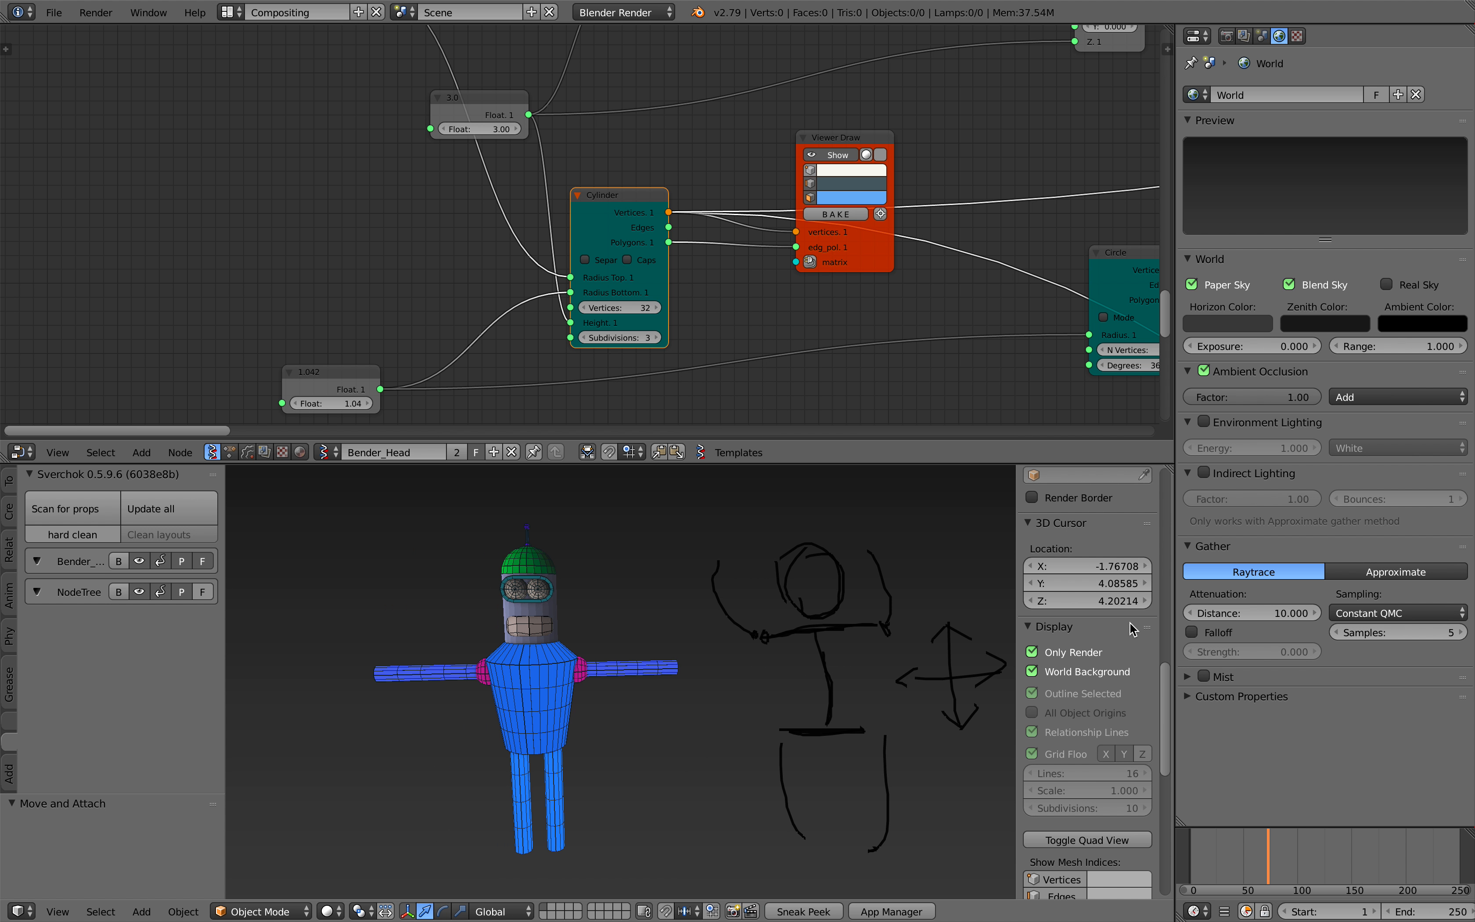
- Clear the Grease Pencil sketch by removing its colour from GP_Palette
{"action": "scroll", "coordinate": [1120, 583], "scroll_direction": "up", "scroll_amount": 10}
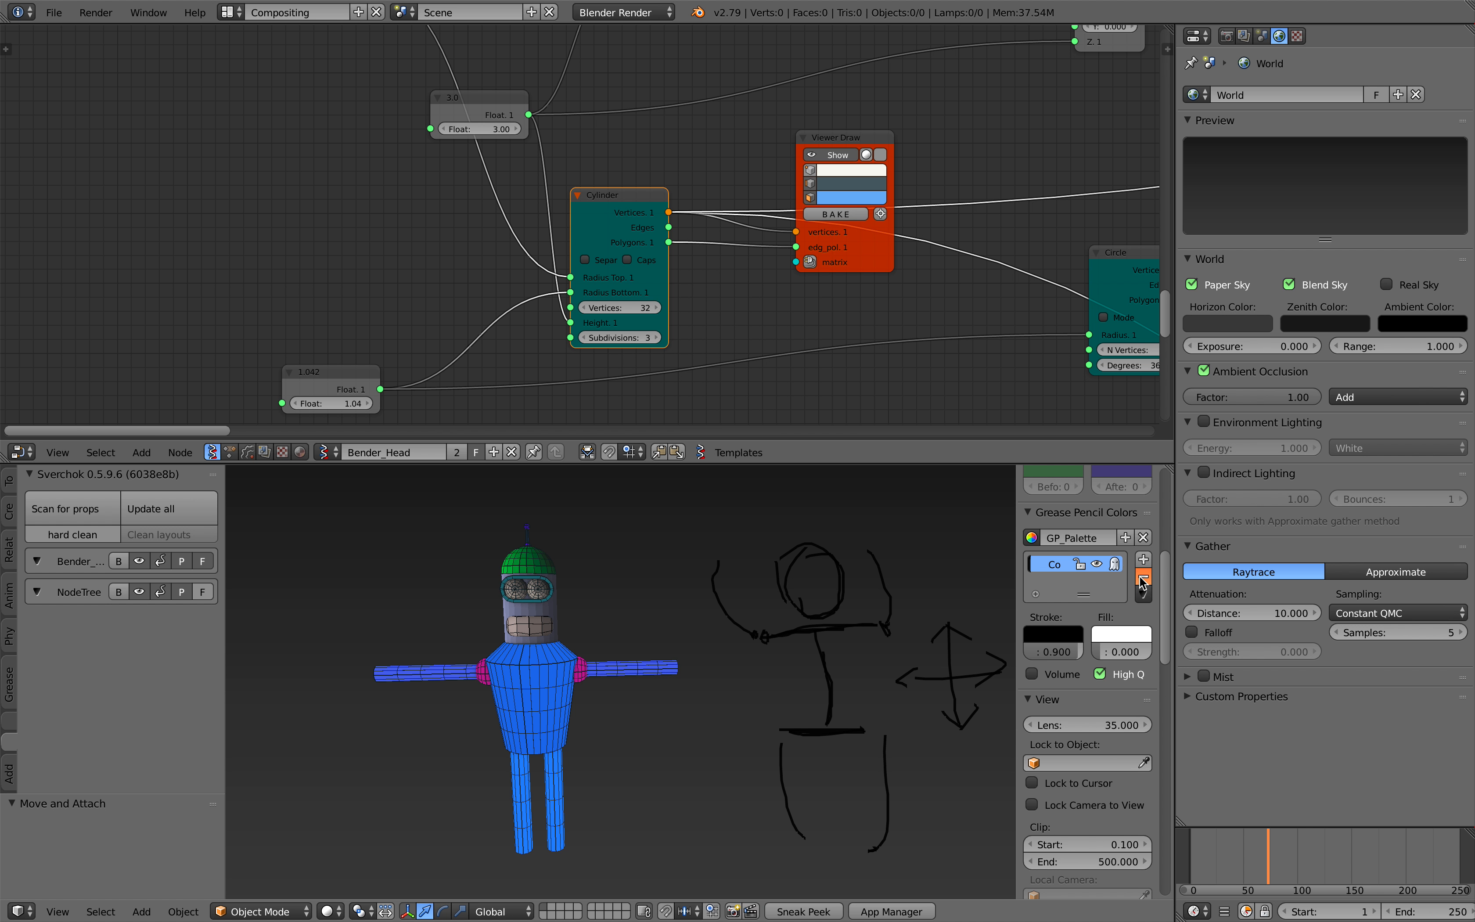
{"action": "left_click", "coordinate": [1142, 581]}
{"action": "scroll", "coordinate": [816, 636], "scroll_direction": "up", "scroll_amount": 3}
{"action": "scroll", "coordinate": [829, 614], "scroll_direction": "down", "scroll_amount": 1}
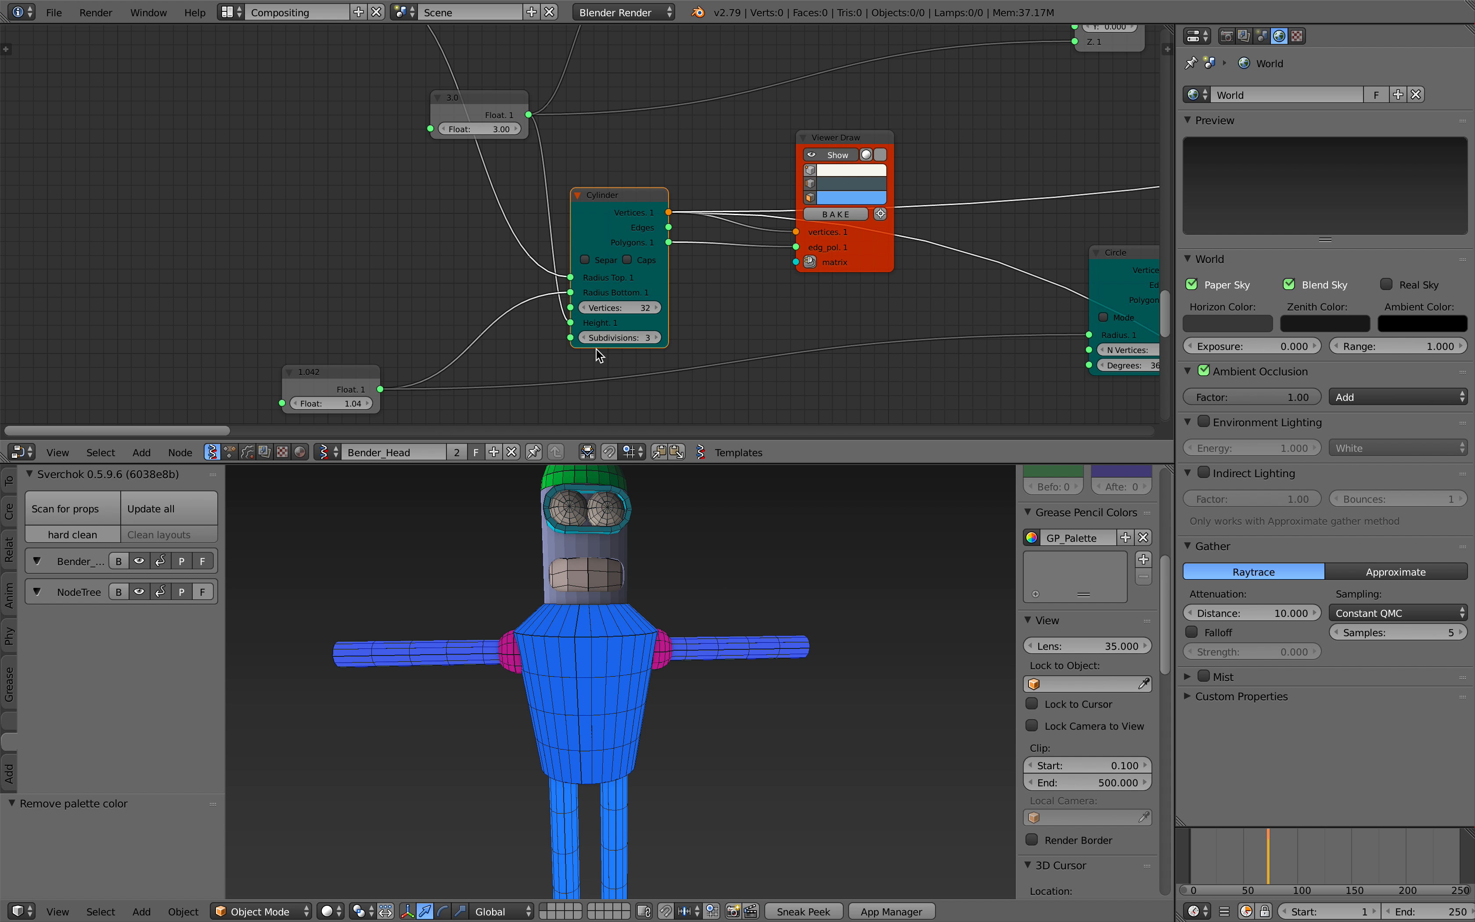
- Vary the Float node driving the torso's height and settle on 3.30
{"action": "scroll", "coordinate": [551, 238], "scroll_direction": "up", "scroll_amount": 3}
{"action": "middle_click_drag", "start_coordinate": [481, 238], "coordinate": [472, 279]}
{"action": "left_click_drag", "start_coordinate": [420, 186], "coordinate": [402, 186]}
{"action": "scroll", "coordinate": [610, 489], "scroll_direction": "down", "scroll_amount": 3}
{"action": "middle_click_drag", "start_coordinate": [636, 531], "coordinate": [623, 536]}
{"action": "scroll", "coordinate": [622, 536], "scroll_direction": "up", "scroll_amount": 1}
{"action": "left_click_drag", "start_coordinate": [420, 186], "coordinate": [342, 186]}
{"action": "left_click_drag", "start_coordinate": [419, 186], "coordinate": [554, 186]}
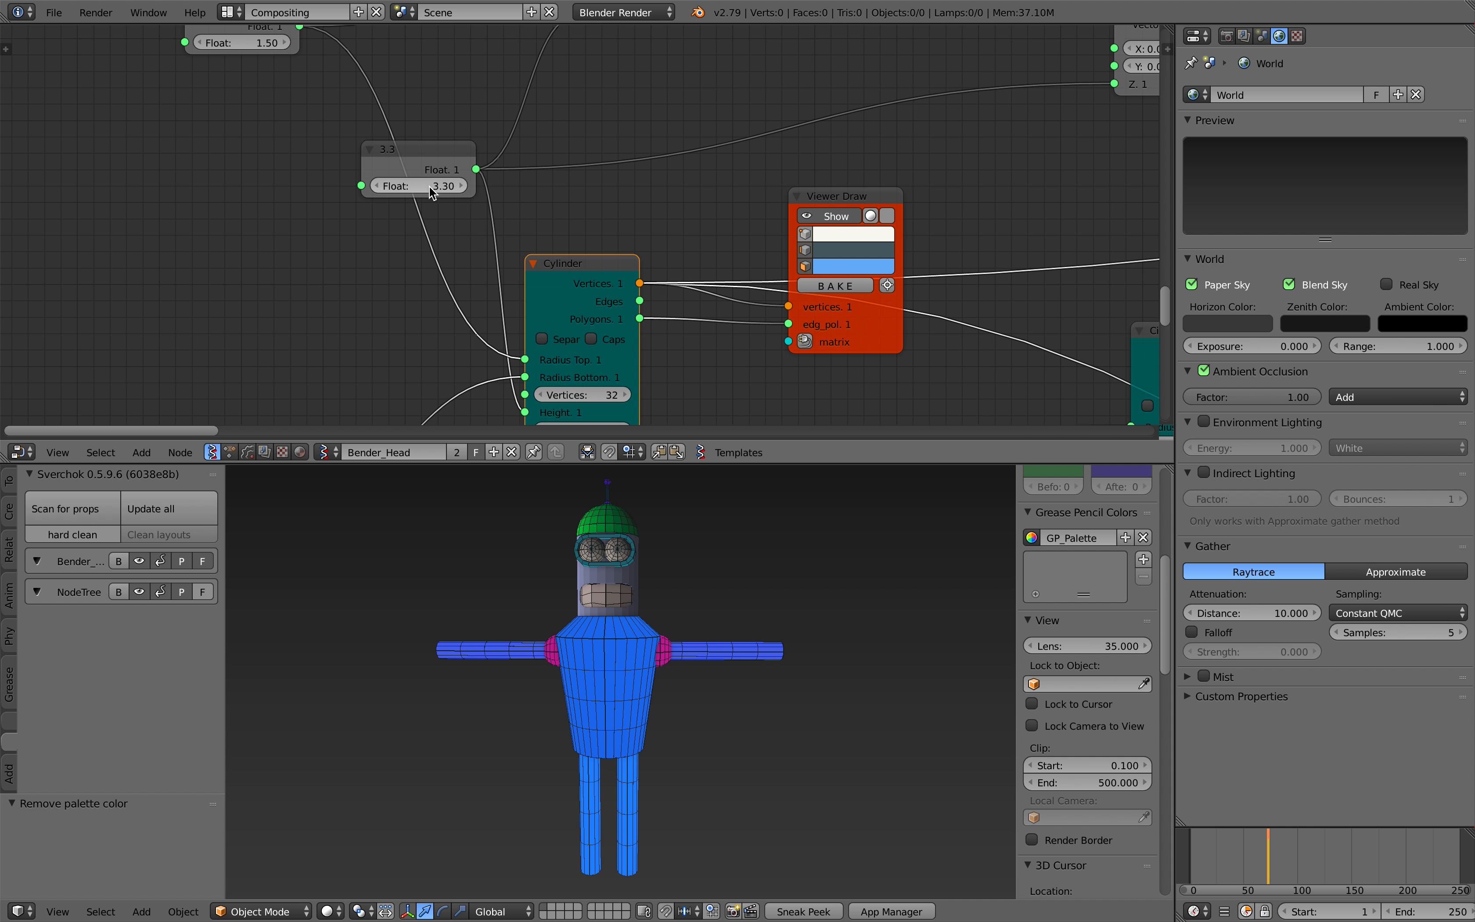
{"action": "left_click", "coordinate": [419, 360]}
- Set the Float node driving the torso's top radius to 1.56
{"action": "middle_click_drag", "start_coordinate": [604, 571], "coordinate": [618, 591]}
{"action": "middle_click_drag", "start_coordinate": [468, 234], "coordinate": [517, 272]}
{"action": "scroll", "coordinate": [516, 271], "scroll_direction": "down", "scroll_amount": 3}
{"action": "mouse_move", "coordinate": [338, 119]}
{"action": "left_mouse_down"}
{"action": "mouse_move", "coordinate": [304, 120]}
{"action": "mouse_move", "coordinate": [340, 120]}
{"action": "left_mouse_up"}
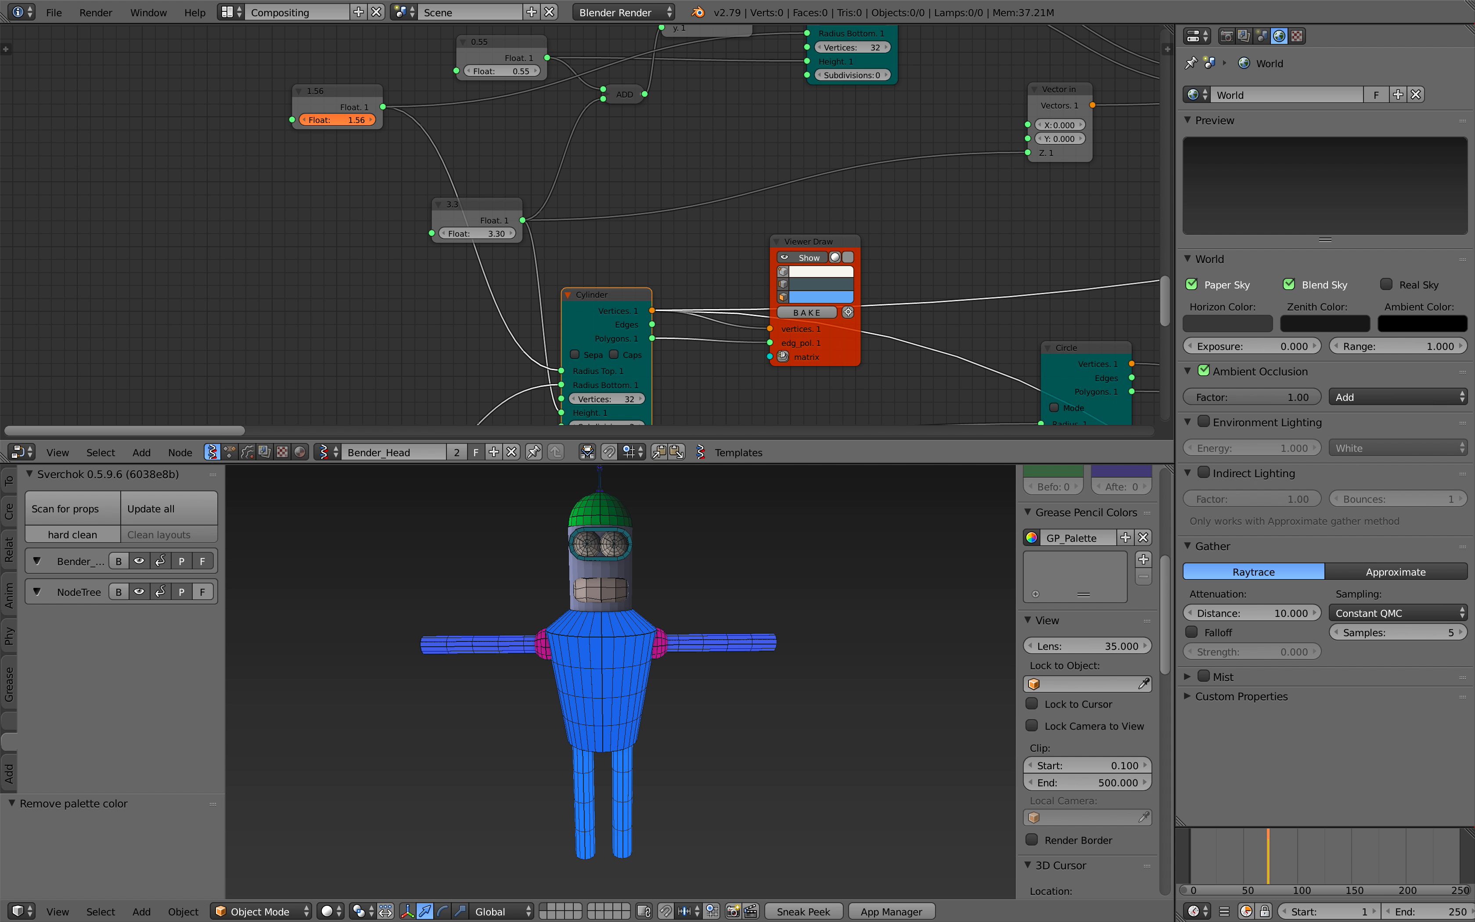
- Vary the Float node driving the shoulder cone's height and return it to 0.55
{"action": "middle_click_drag", "start_coordinate": [498, 139], "coordinate": [485, 209]}
{"action": "scroll", "coordinate": [497, 139], "scroll_direction": "up", "scroll_amount": 2}
{"action": "middle_click_drag", "start_coordinate": [497, 138], "coordinate": [482, 249]}
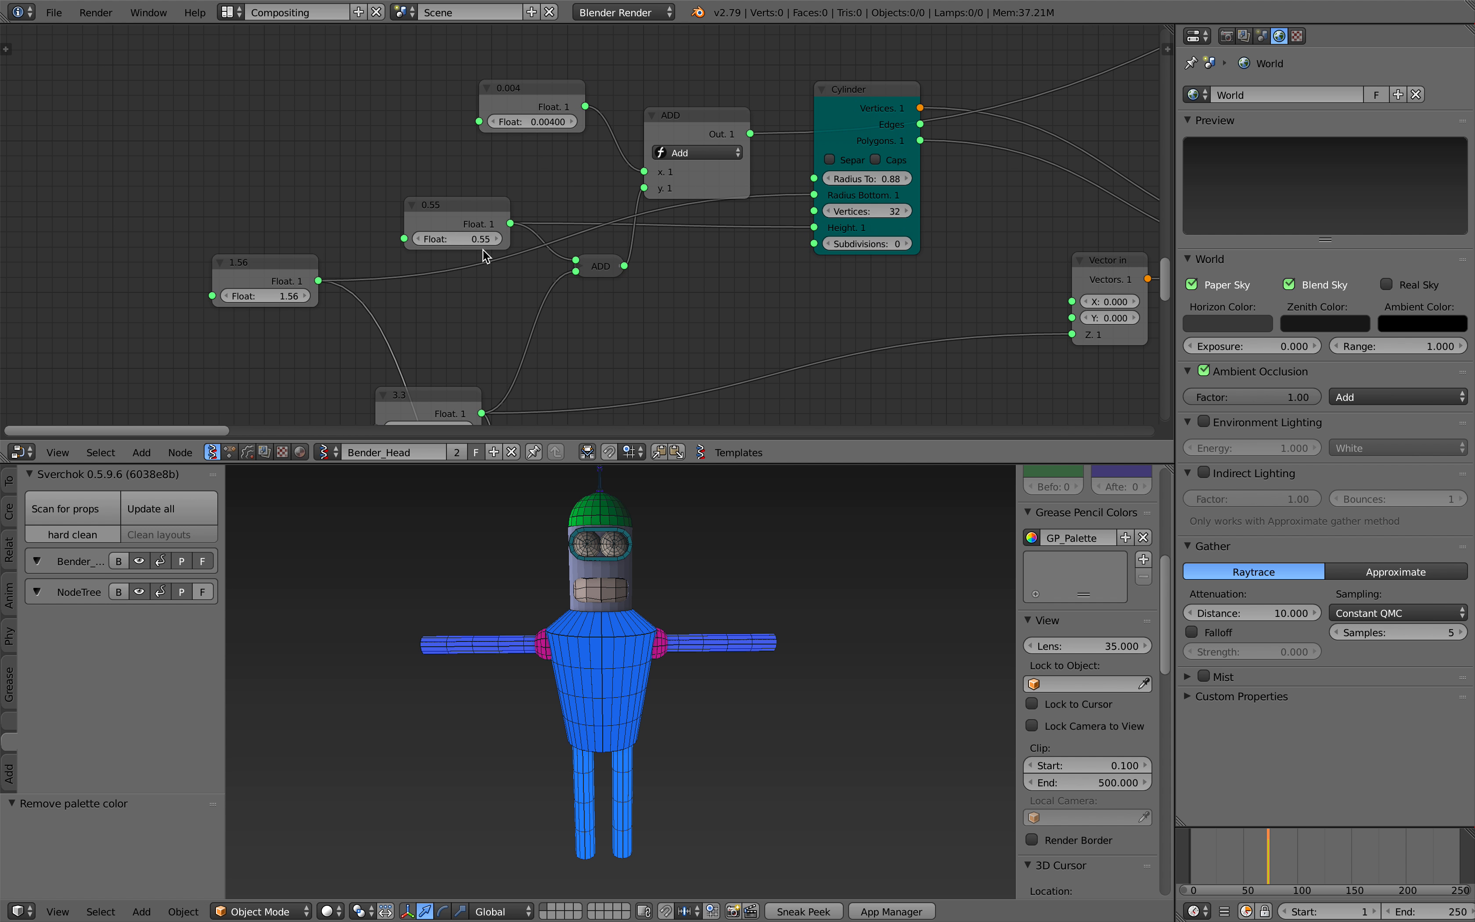
{"action": "mouse_move", "coordinate": [457, 238]}
{"action": "left_mouse_down"}
{"action": "mouse_move", "coordinate": [497, 239]}
{"action": "mouse_move", "coordinate": [459, 238]}
{"action": "left_mouse_up"}
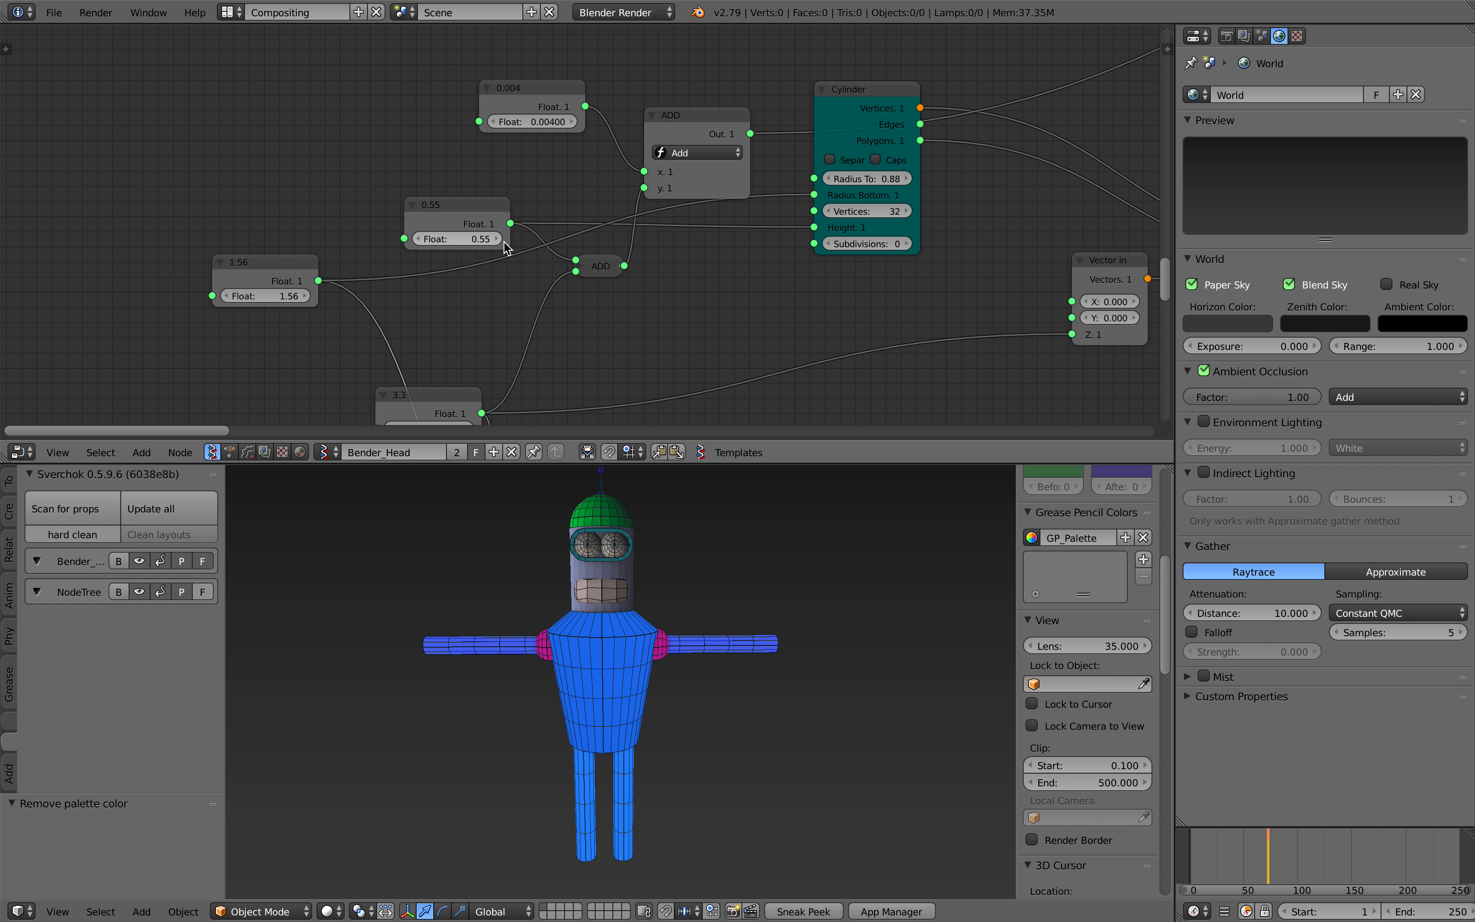
- Try a head height offset of -0.476 and reset that Float node to 0
{"action": "left_click_drag", "start_coordinate": [543, 120], "coordinate": [540, 120]}
{"action": "left_click_drag", "start_coordinate": [540, 120], "coordinate": [539, 124]}
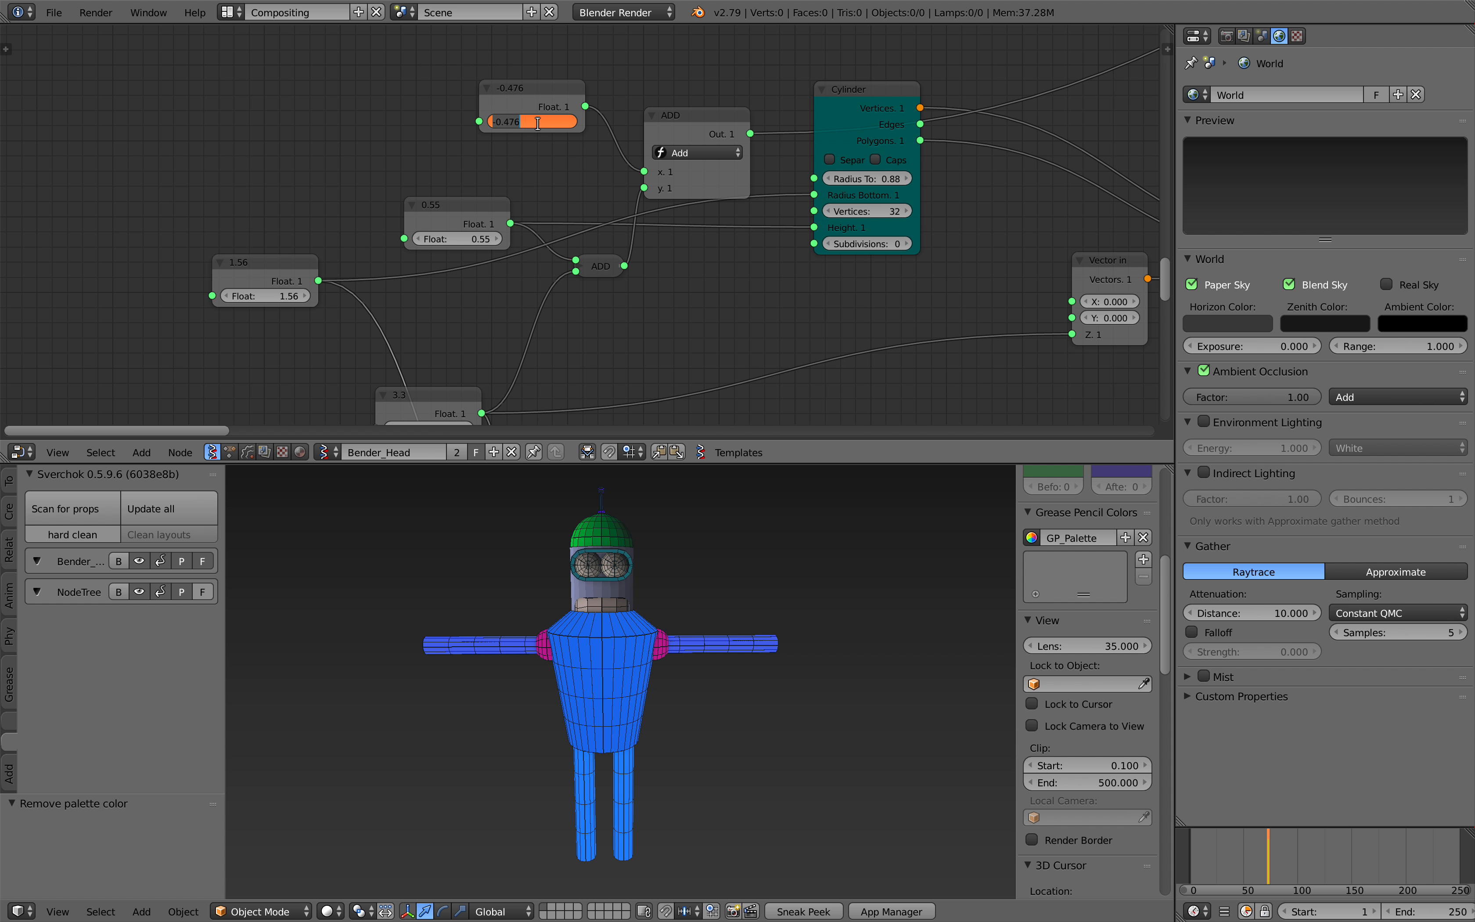
{"action": "type", "text": "0"}
{"action": "key", "text": "Return"}
- Try other vertex counts on the shoulder cone's Cylinder node, return it to 32, and reposition the node
{"action": "middle_click_drag", "start_coordinate": [597, 217], "coordinate": [461, 253]}
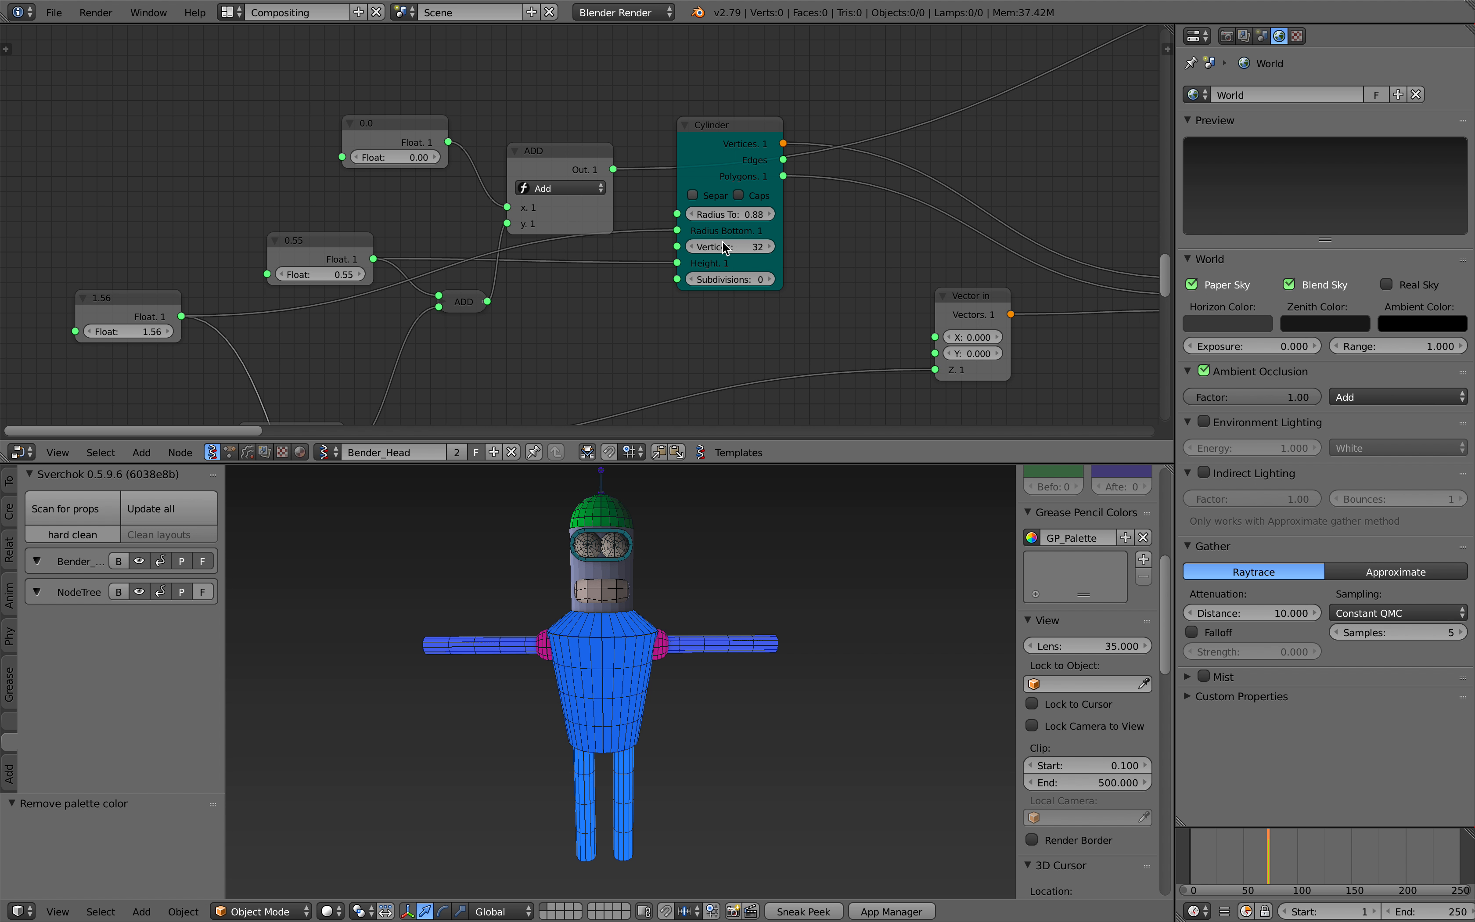
{"action": "left_click_drag", "start_coordinate": [734, 247], "coordinate": [769, 246]}
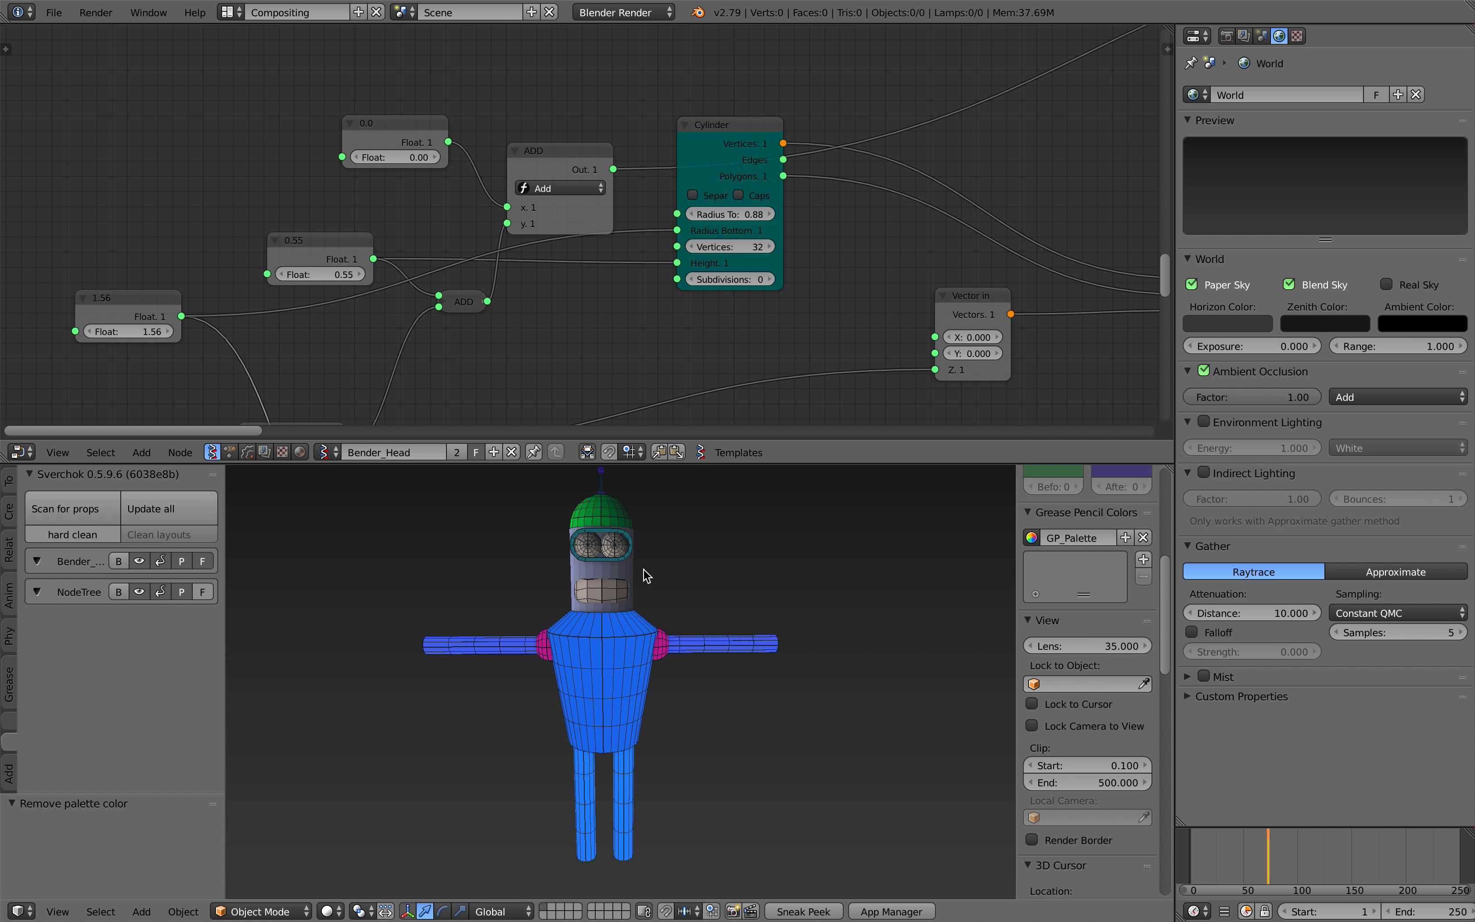
{"action": "middle_click_drag", "start_coordinate": [771, 238], "coordinate": [633, 250]}
{"action": "left_click_drag", "start_coordinate": [601, 159], "coordinate": [582, 225]}
- Toggle the shoulder cone's Viewer Draw display and change its face colour to near-white
{"action": "middle_click_drag", "start_coordinate": [643, 213], "coordinate": [431, 221]}
{"action": "middle_click_drag", "start_coordinate": [734, 211], "coordinate": [575, 254]}
{"action": "left_click", "coordinate": [712, 254]}
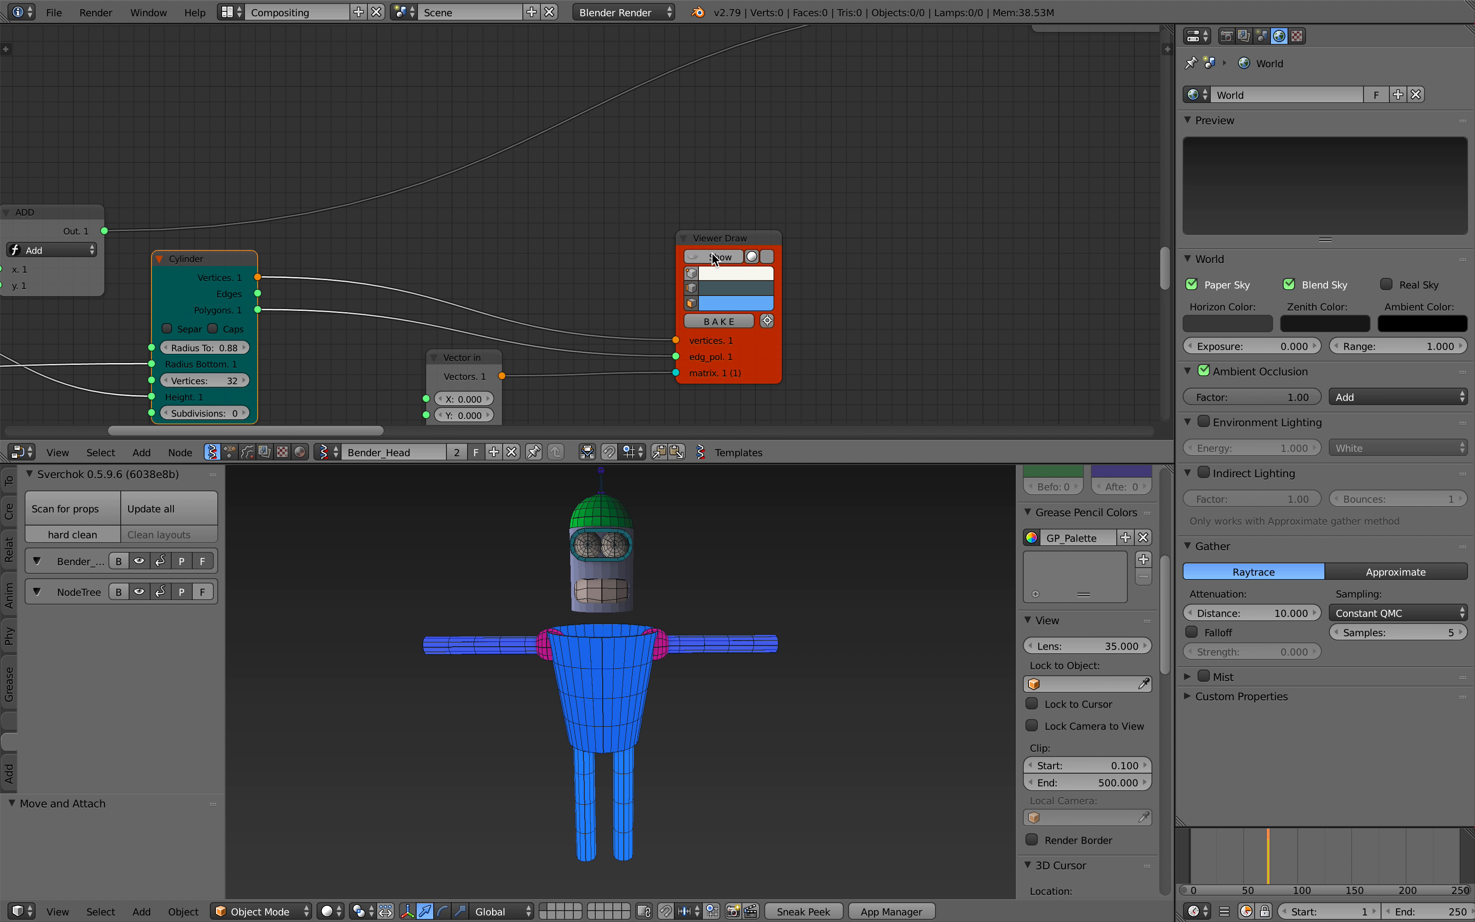
{"action": "left_click", "coordinate": [733, 301]}
{"action": "left_click_drag", "start_coordinate": [762, 171], "coordinate": [764, 153]}
{"action": "middle_click_drag", "start_coordinate": [761, 538], "coordinate": [731, 574]}
{"action": "scroll", "coordinate": [613, 421], "scroll_direction": "down", "scroll_amount": 4}
- Spread out the torso base's Circle and Viewer Draw nodes and toggle the base's display
{"action": "middle_click_drag", "start_coordinate": [613, 420], "coordinate": [592, 194]}
{"action": "scroll", "coordinate": [595, 270], "scroll_direction": "down", "scroll_amount": 4}
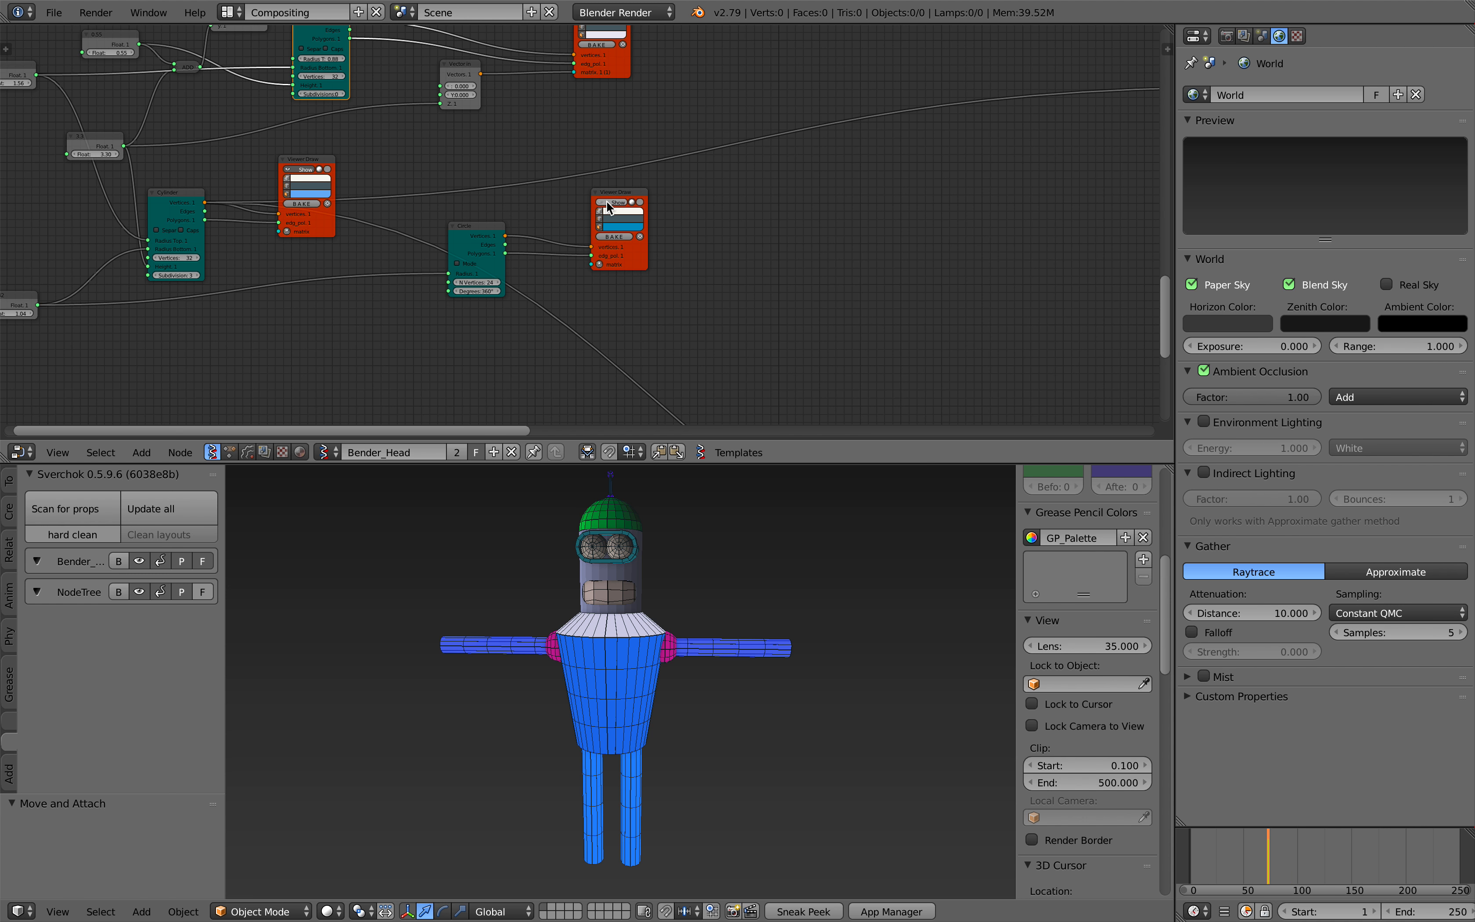
{"action": "scroll", "coordinate": [598, 213], "scroll_direction": "up", "scroll_amount": 1}
{"action": "left_click_drag", "start_coordinate": [453, 247], "coordinate": [511, 221]}
{"action": "left_click_drag", "start_coordinate": [616, 195], "coordinate": [663, 191]}
{"action": "scroll", "coordinate": [512, 287], "scroll_direction": "up", "scroll_amount": 1}
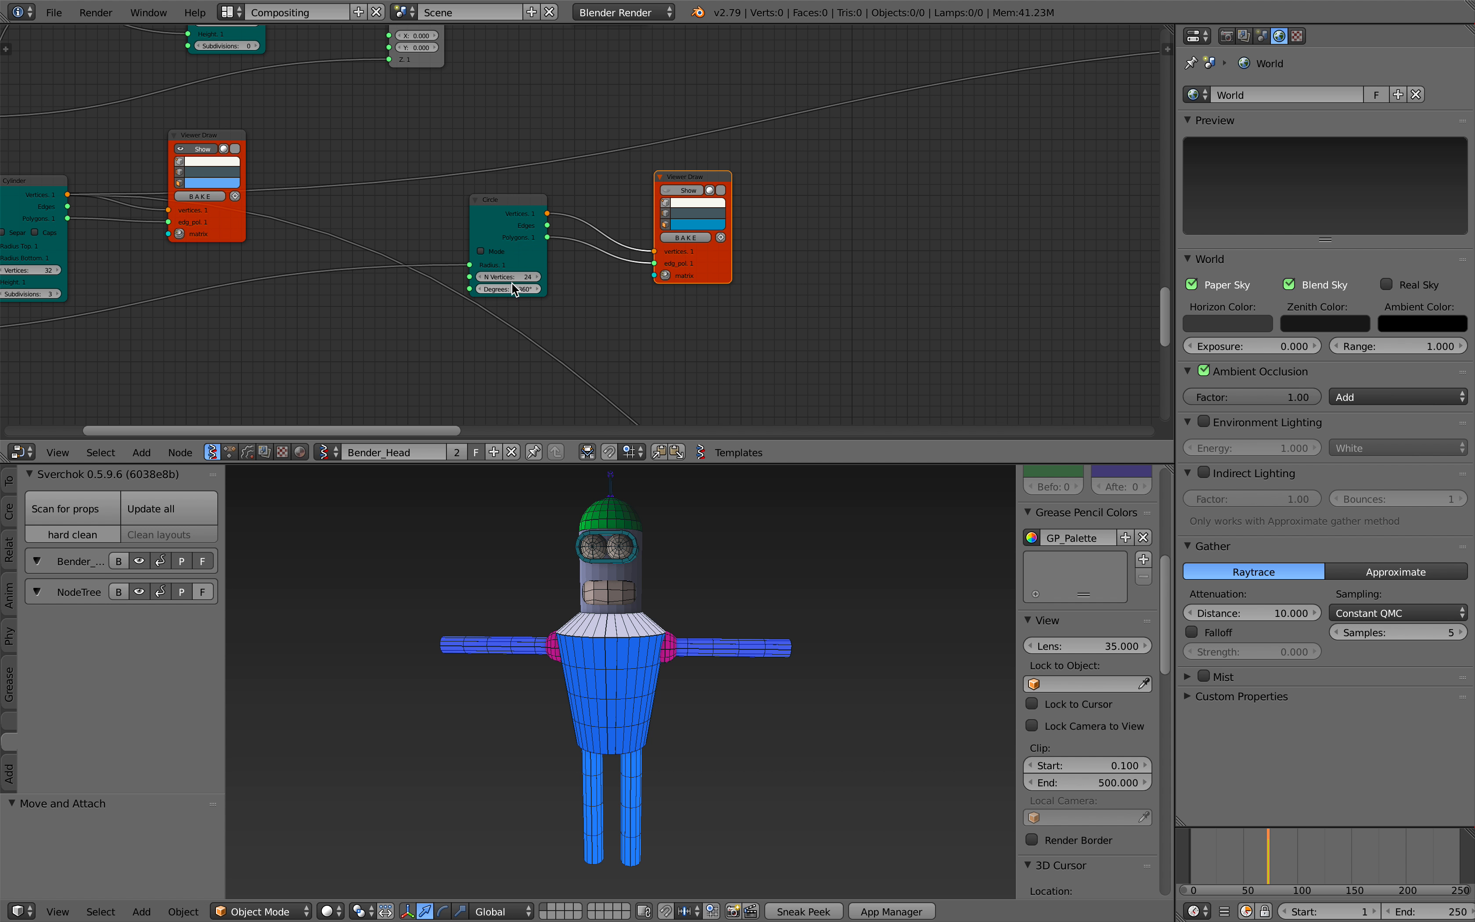
{"action": "left_click", "coordinate": [691, 190]}
{"action": "middle_click_drag", "start_coordinate": [685, 590], "coordinate": [687, 582]}
{"action": "left_click_drag", "start_coordinate": [518, 229], "coordinate": [570, 215]}
- Enlarge the node editor and examine the shoulder-joint node chain from the first Bounding box to the Sphere
{"action": "scroll", "coordinate": [481, 256], "scroll_direction": "down", "scroll_amount": 1}
{"action": "middle_click_drag", "start_coordinate": [467, 263], "coordinate": [769, 85]}
{"action": "scroll", "coordinate": [804, 171], "scroll_direction": "down", "scroll_amount": 1}
{"action": "middle_click_drag", "start_coordinate": [910, 209], "coordinate": [453, 128]}
{"action": "middle_click_drag", "start_coordinate": [738, 238], "coordinate": [414, 157]}
{"action": "scroll", "coordinate": [552, 198], "scroll_direction": "up", "scroll_amount": 4}
{"action": "middle_click_drag", "start_coordinate": [552, 197], "coordinate": [417, 188]}
{"action": "scroll", "coordinate": [490, 207], "scroll_direction": "up", "scroll_amount": 2}
{"action": "left_click_drag", "start_coordinate": [579, 466], "coordinate": [579, 523]}
{"action": "middle_click_drag", "start_coordinate": [469, 321], "coordinate": [412, 334]}
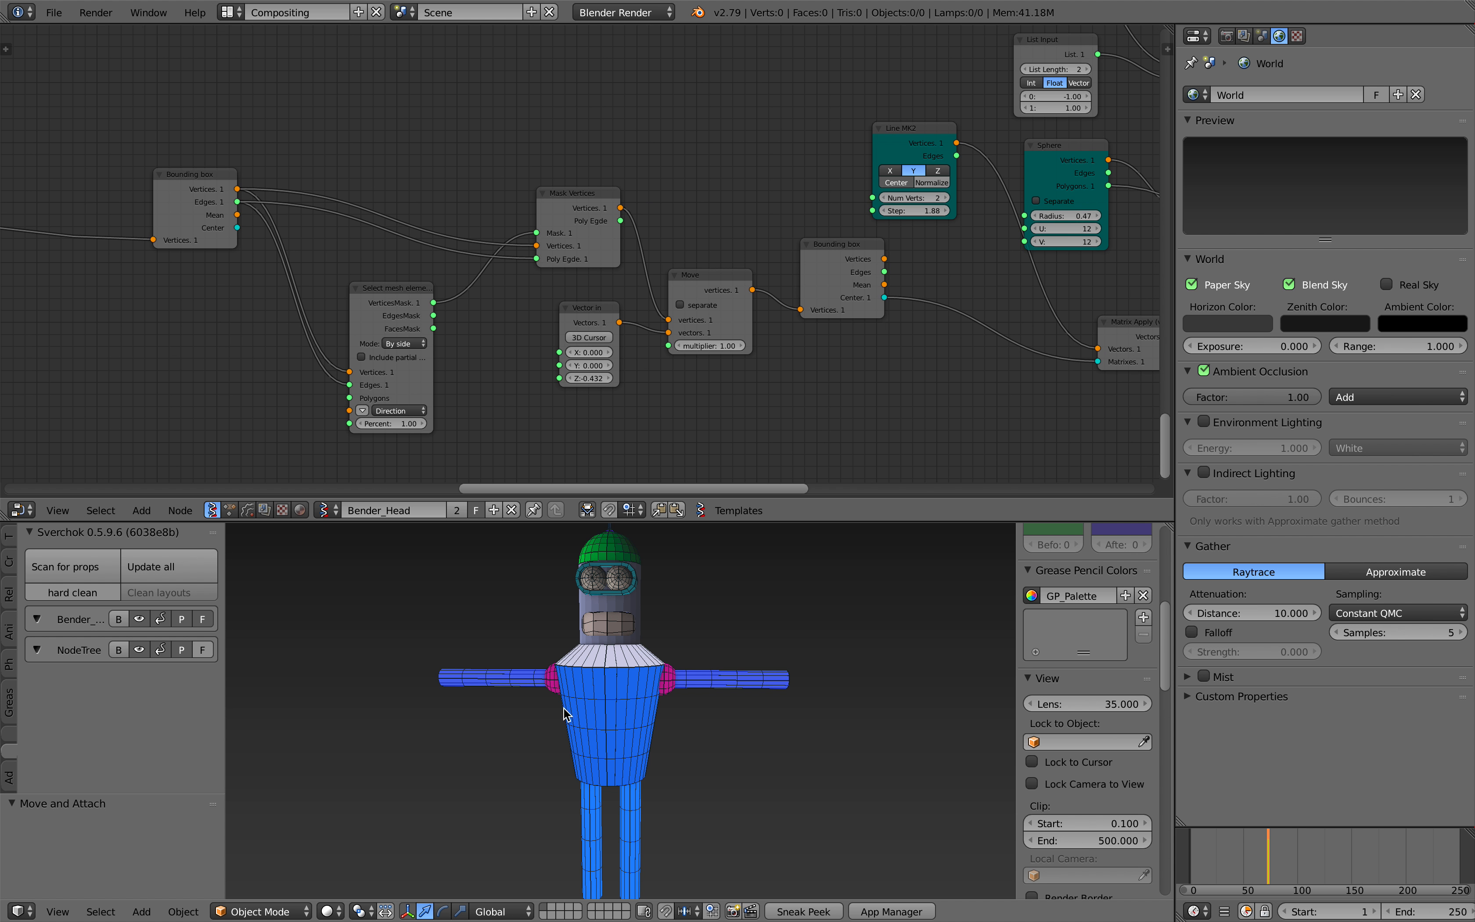
- Reposition the first Bounding box node, widen the Select mesh elements by location node, and open its direction vector
{"action": "middle_click_drag", "start_coordinate": [331, 288], "coordinate": [563, 322]}
{"action": "middle_click_drag", "start_coordinate": [437, 297], "coordinate": [459, 332]}
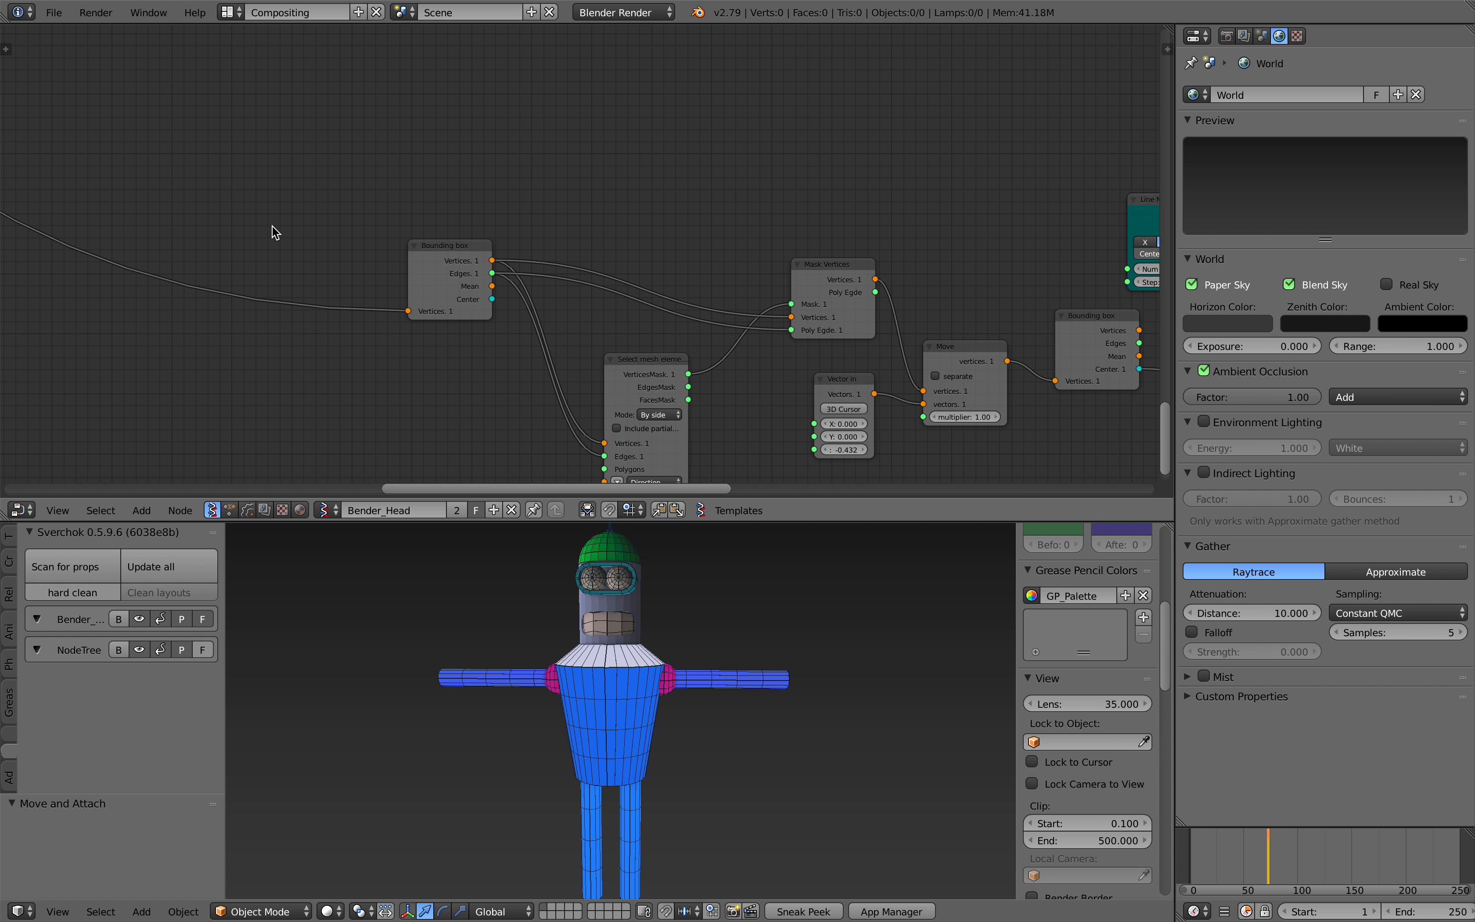
{"action": "middle_click_drag", "start_coordinate": [280, 245], "coordinate": [272, 262]}
{"action": "left_click_drag", "start_coordinate": [435, 280], "coordinate": [417, 270]}
{"action": "scroll", "coordinate": [417, 270], "scroll_direction": "up", "scroll_amount": 1}
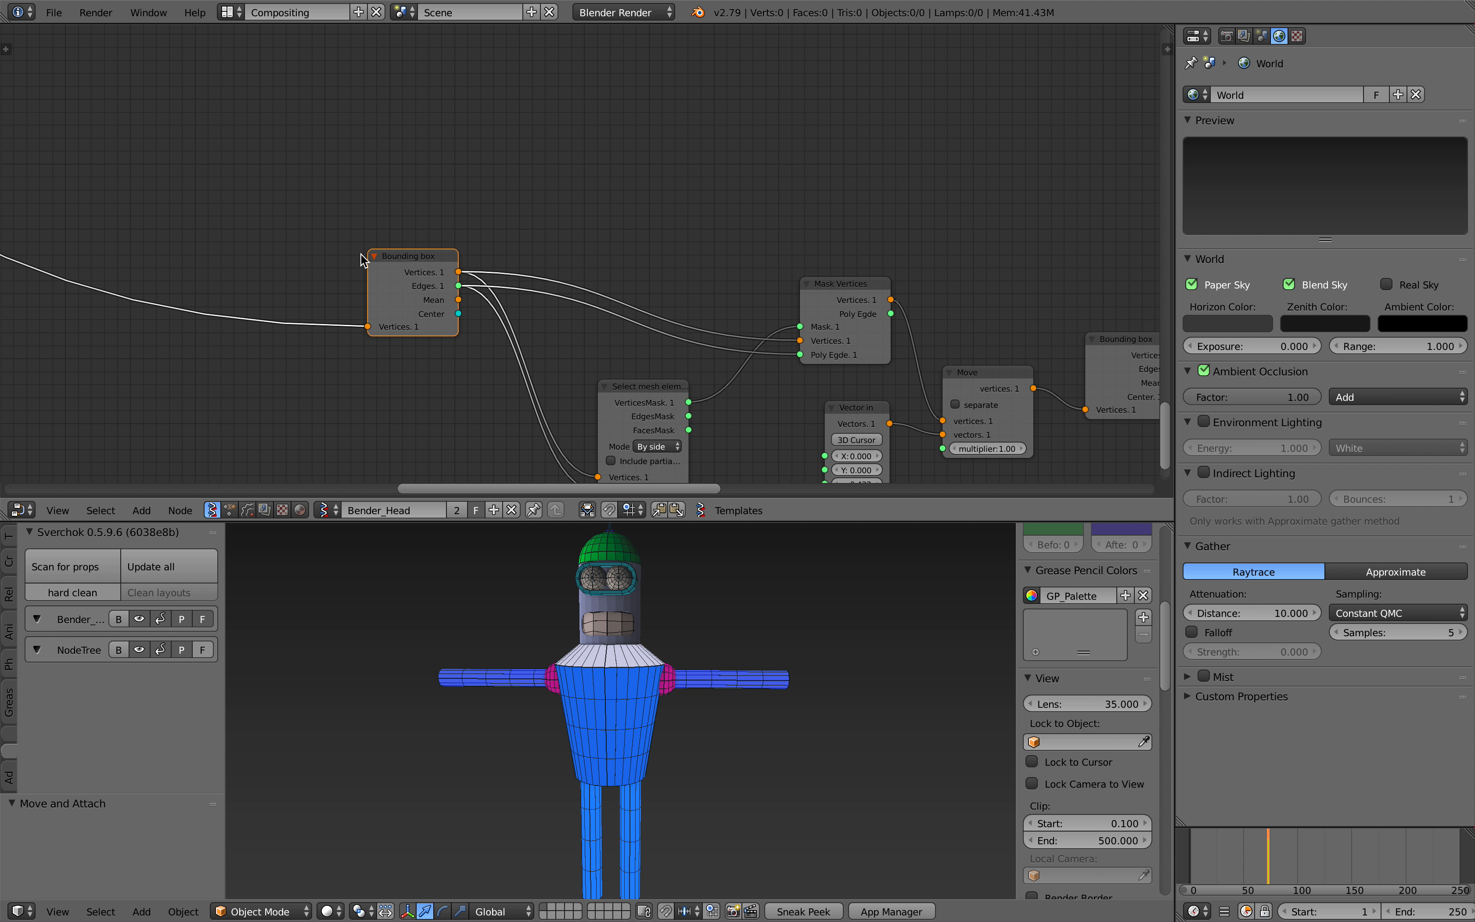
{"action": "middle_click_drag", "start_coordinate": [625, 672], "coordinate": [619, 696]}
{"action": "middle_click_drag", "start_coordinate": [561, 382], "coordinate": [433, 277]}
{"action": "left_click_drag", "start_coordinate": [506, 294], "coordinate": [405, 301]}
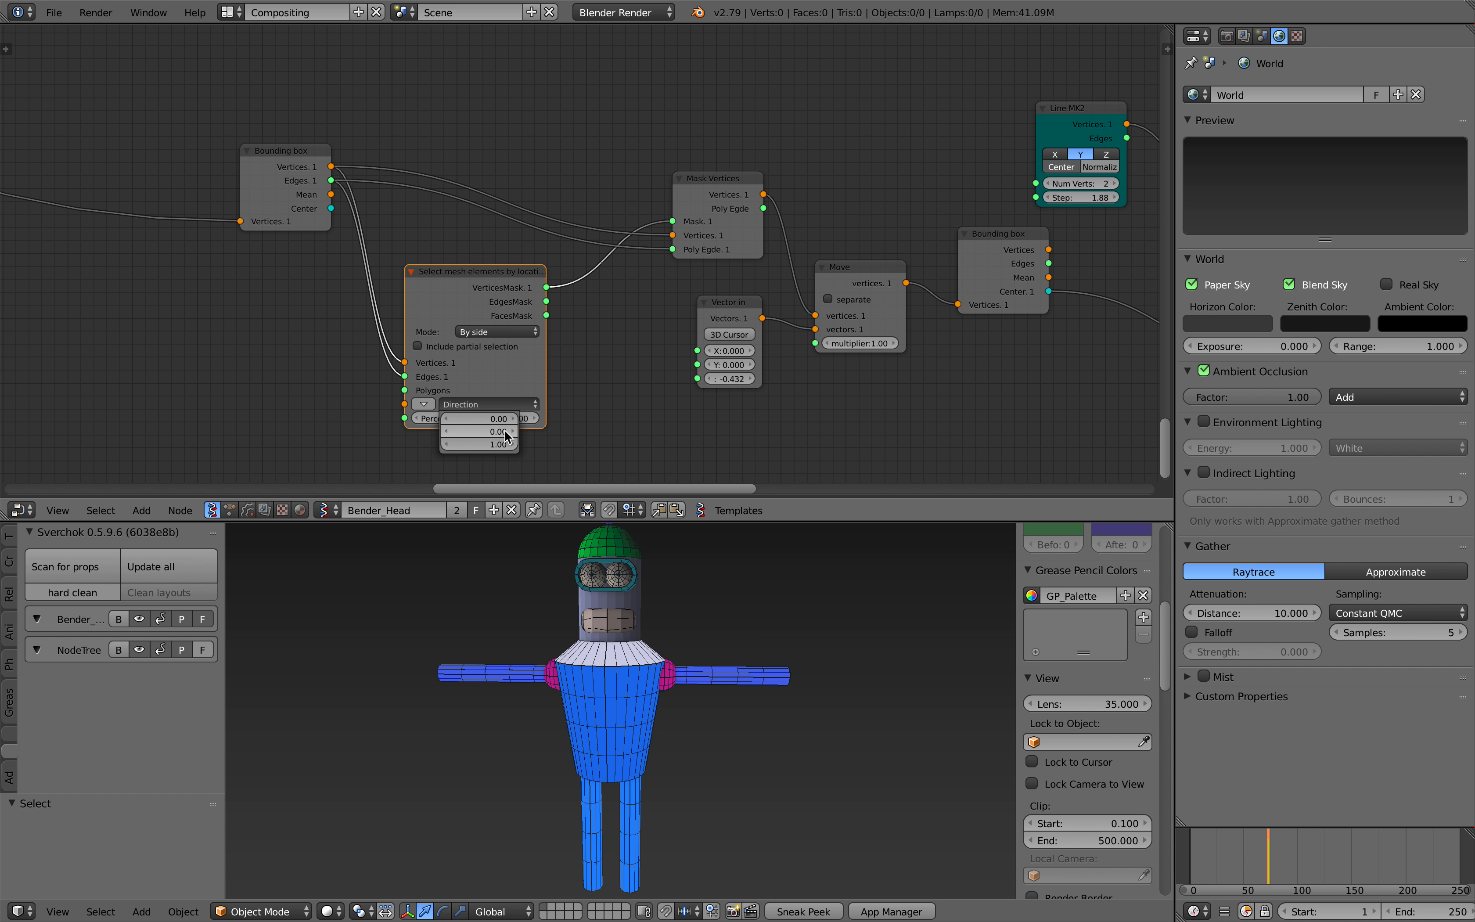
- Reposition the Mask Vertices node and raise the shoulder joints by setting the Vector in node's Z to -0.192
{"action": "middle_click_drag", "start_coordinate": [575, 355], "coordinate": [414, 361]}
{"action": "middle_click_drag", "start_coordinate": [522, 320], "coordinate": [442, 335]}
{"action": "left_click_drag", "start_coordinate": [528, 271], "coordinate": [519, 250]}
{"action": "middle_click_drag", "start_coordinate": [523, 259], "coordinate": [484, 255]}
{"action": "mouse_move", "coordinate": [465, 391]}
{"action": "left_mouse_down"}
{"action": "mouse_move", "coordinate": [487, 392]}
{"action": "mouse_move", "coordinate": [472, 391]}
{"action": "left_mouse_up"}
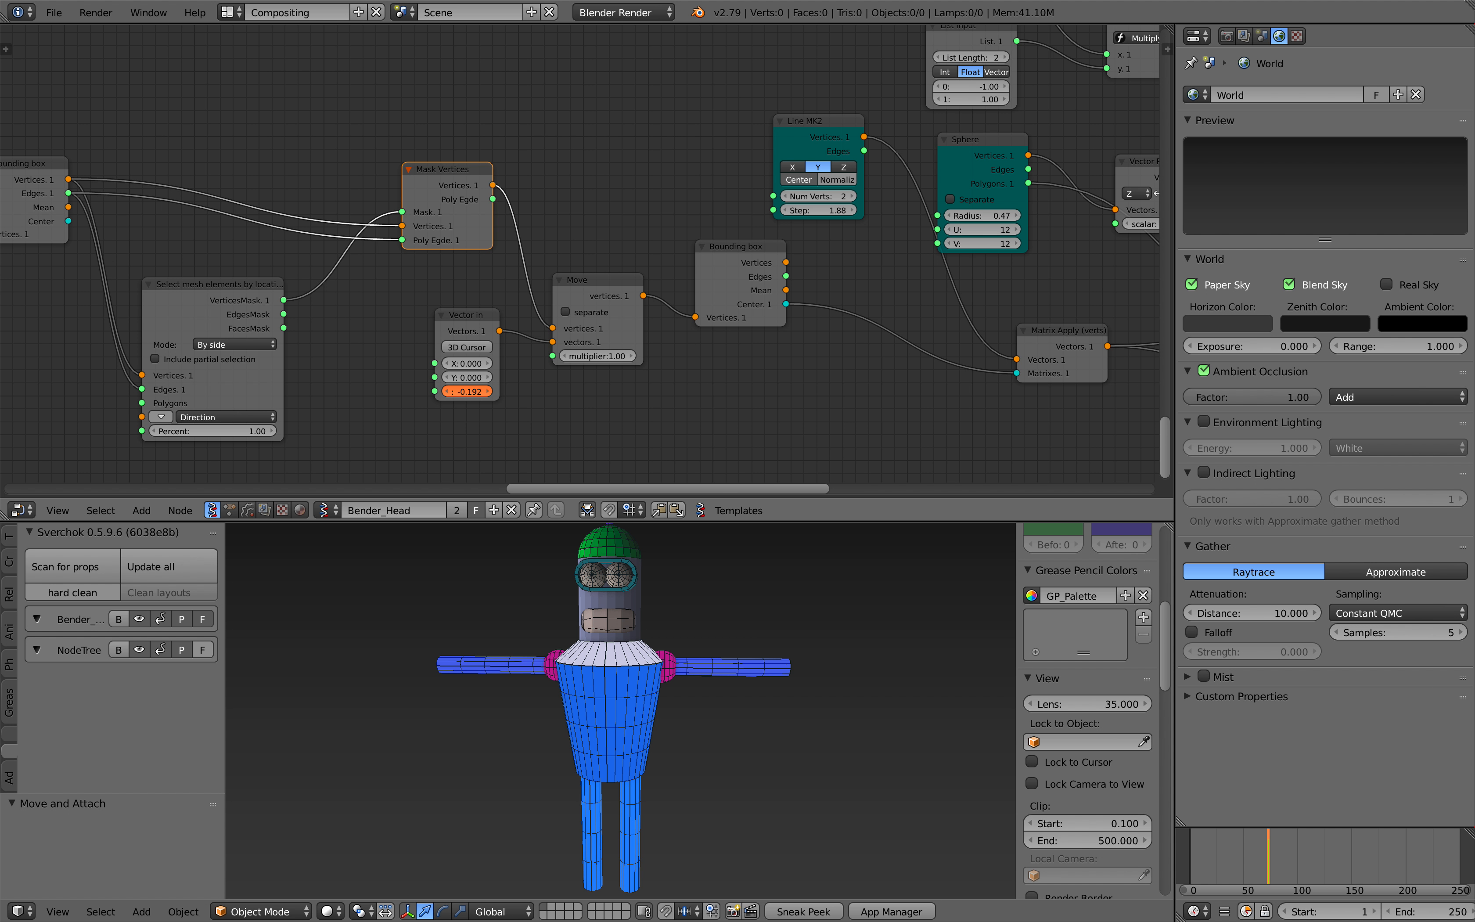
- Reposition the second Bounding box node and spread the arms apart by setting the Line MK2 step to 2.78
{"action": "middle_click_drag", "start_coordinate": [571, 388], "coordinate": [479, 395]}
{"action": "mouse_move", "coordinate": [508, 360]}
{"action": "left_mouse_down"}
{"action": "mouse_move", "coordinate": [524, 361]}
{"action": "mouse_move", "coordinate": [508, 361]}
{"action": "left_mouse_up"}
{"action": "right_click", "coordinate": [508, 361]}
{"action": "middle_click_drag", "start_coordinate": [689, 361], "coordinate": [471, 372]}
{"action": "left_click_drag", "start_coordinate": [419, 281], "coordinate": [435, 302]}
{"action": "middle_click_drag", "start_coordinate": [552, 289], "coordinate": [480, 351]}
{"action": "left_click_drag", "start_coordinate": [443, 294], "coordinate": [472, 295]}
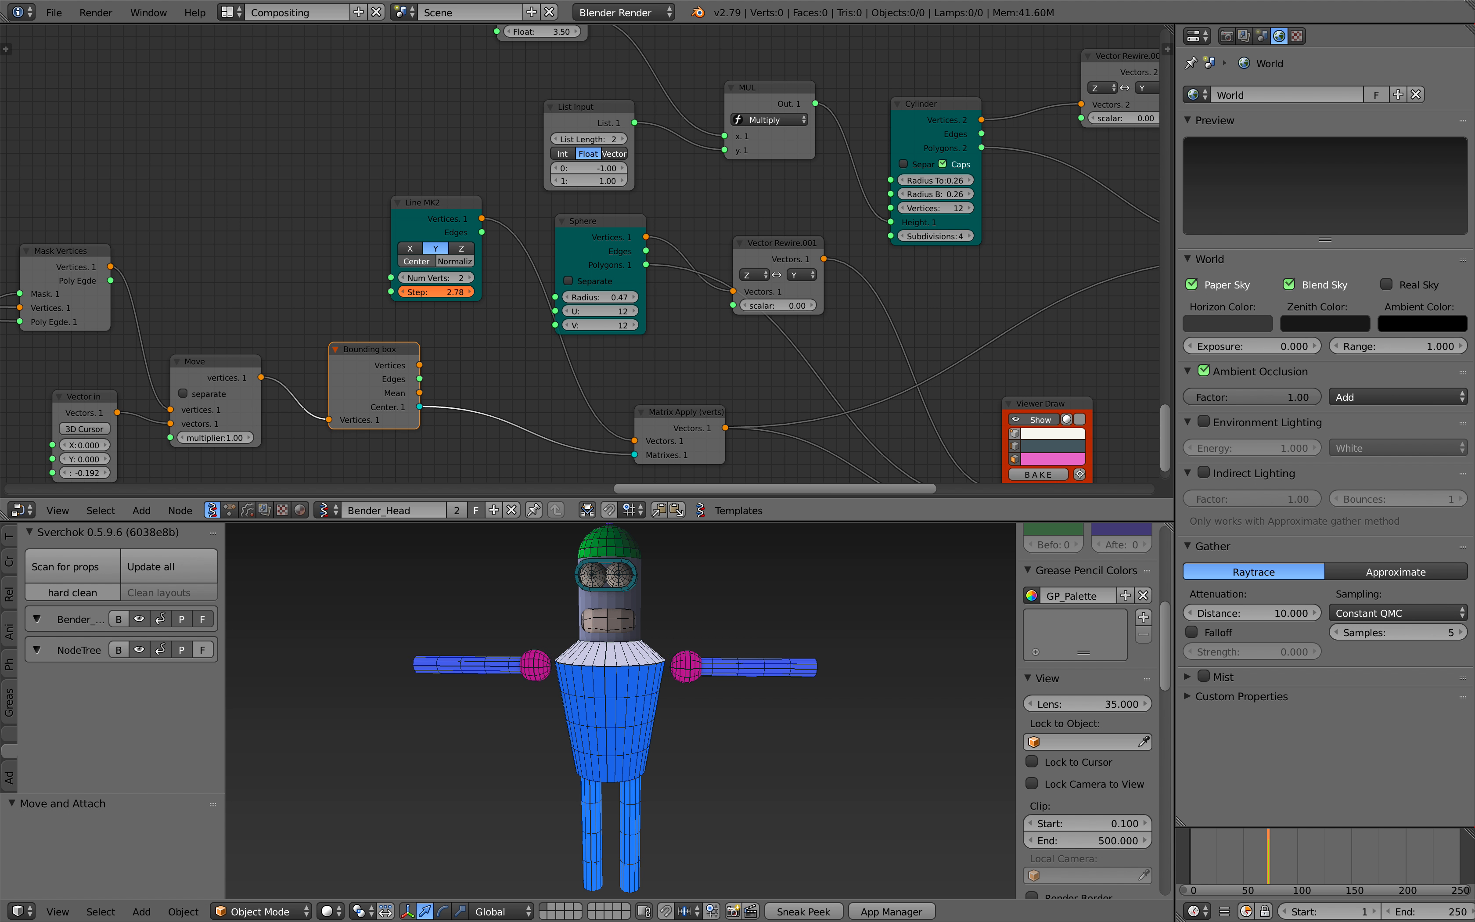
- Bring the arms closer by setting the Line MK2 step to 1.82, and add extra arms by setting Num Verts to 6
{"action": "left_click_drag", "start_coordinate": [463, 295], "coordinate": [445, 295]}
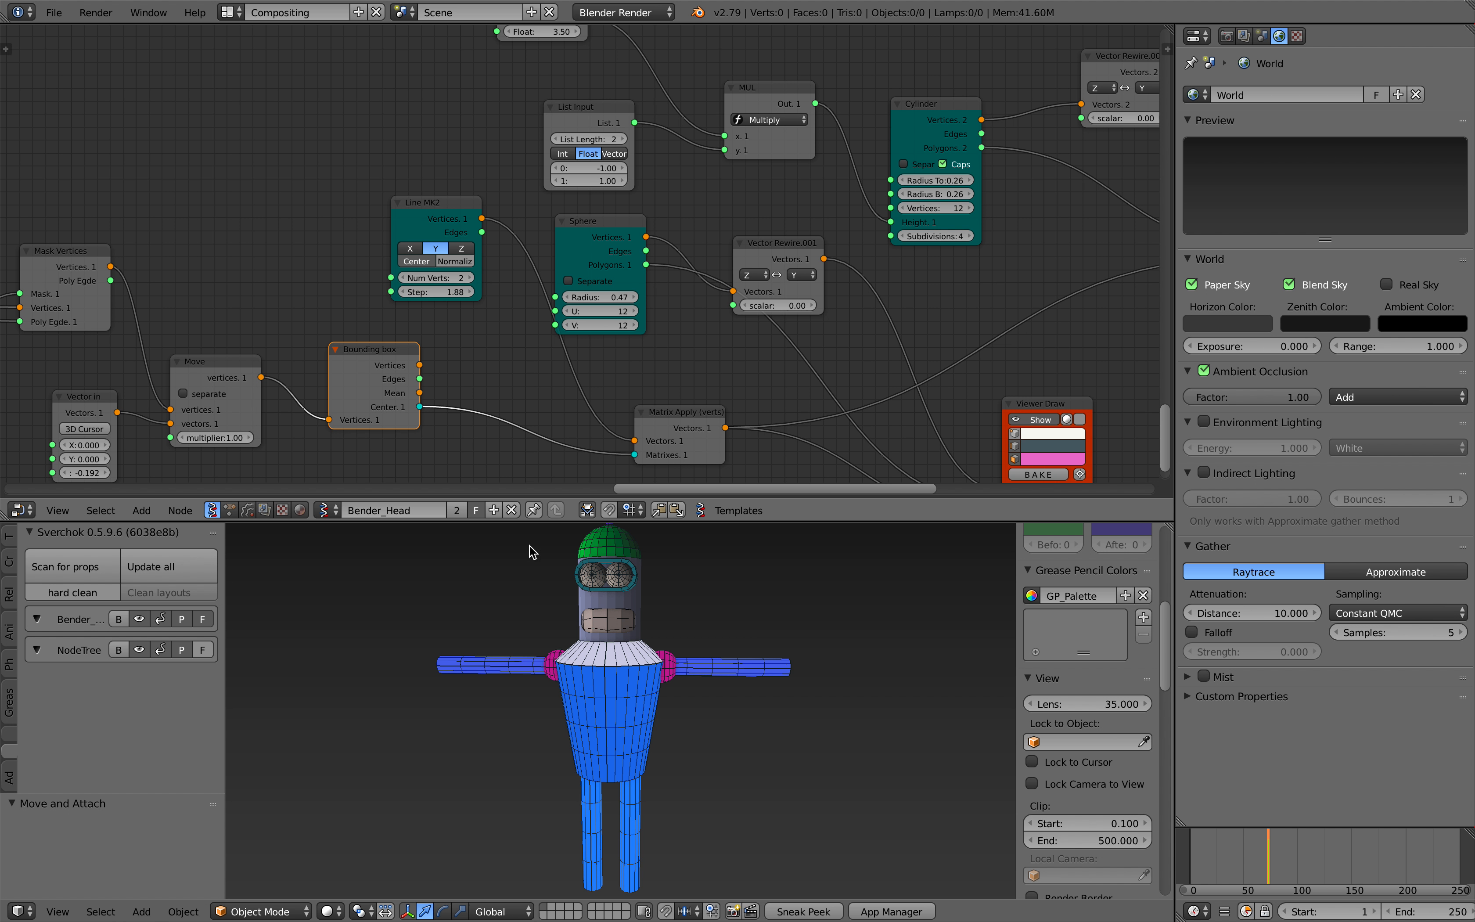
{"action": "middle_click_drag", "start_coordinate": [472, 320], "coordinate": [463, 328]}
{"action": "left_click", "coordinate": [463, 288]}
{"action": "left_click", "coordinate": [462, 287]}
{"action": "left_click", "coordinate": [462, 288]}
{"action": "left_click", "coordinate": [463, 288]}
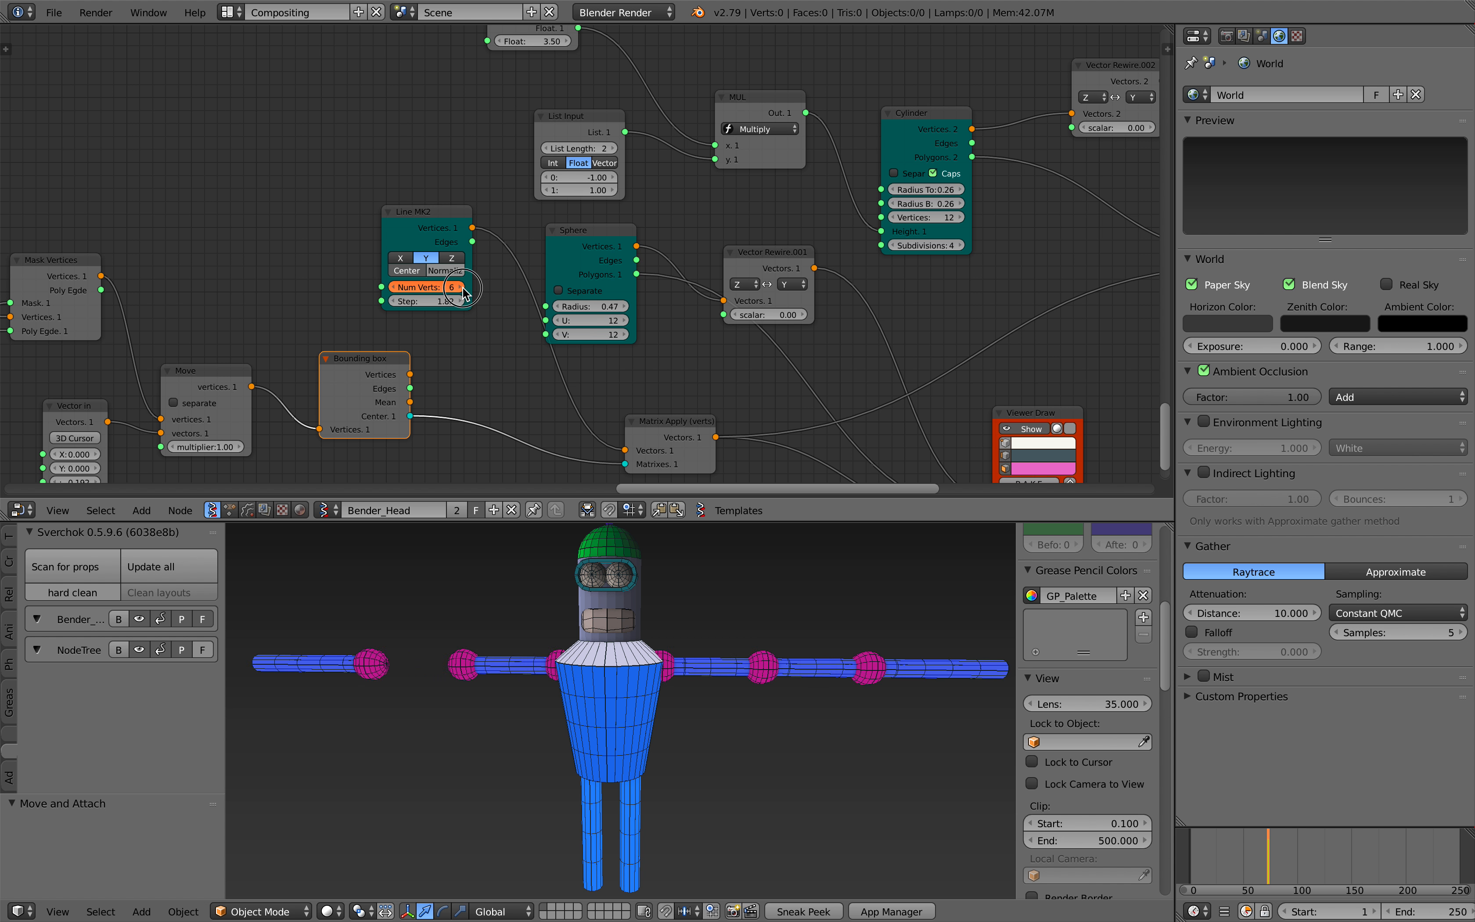
{"action": "left_click", "coordinate": [463, 288]}
{"action": "scroll", "coordinate": [606, 672], "scroll_direction": "down", "scroll_amount": 2}
{"action": "middle_click_drag", "start_coordinate": [606, 672], "coordinate": [633, 672]}
- Reduce the arms to a single pair by setting the Line MK2 Num Verts to 2
{"action": "left_click", "coordinate": [397, 285]}
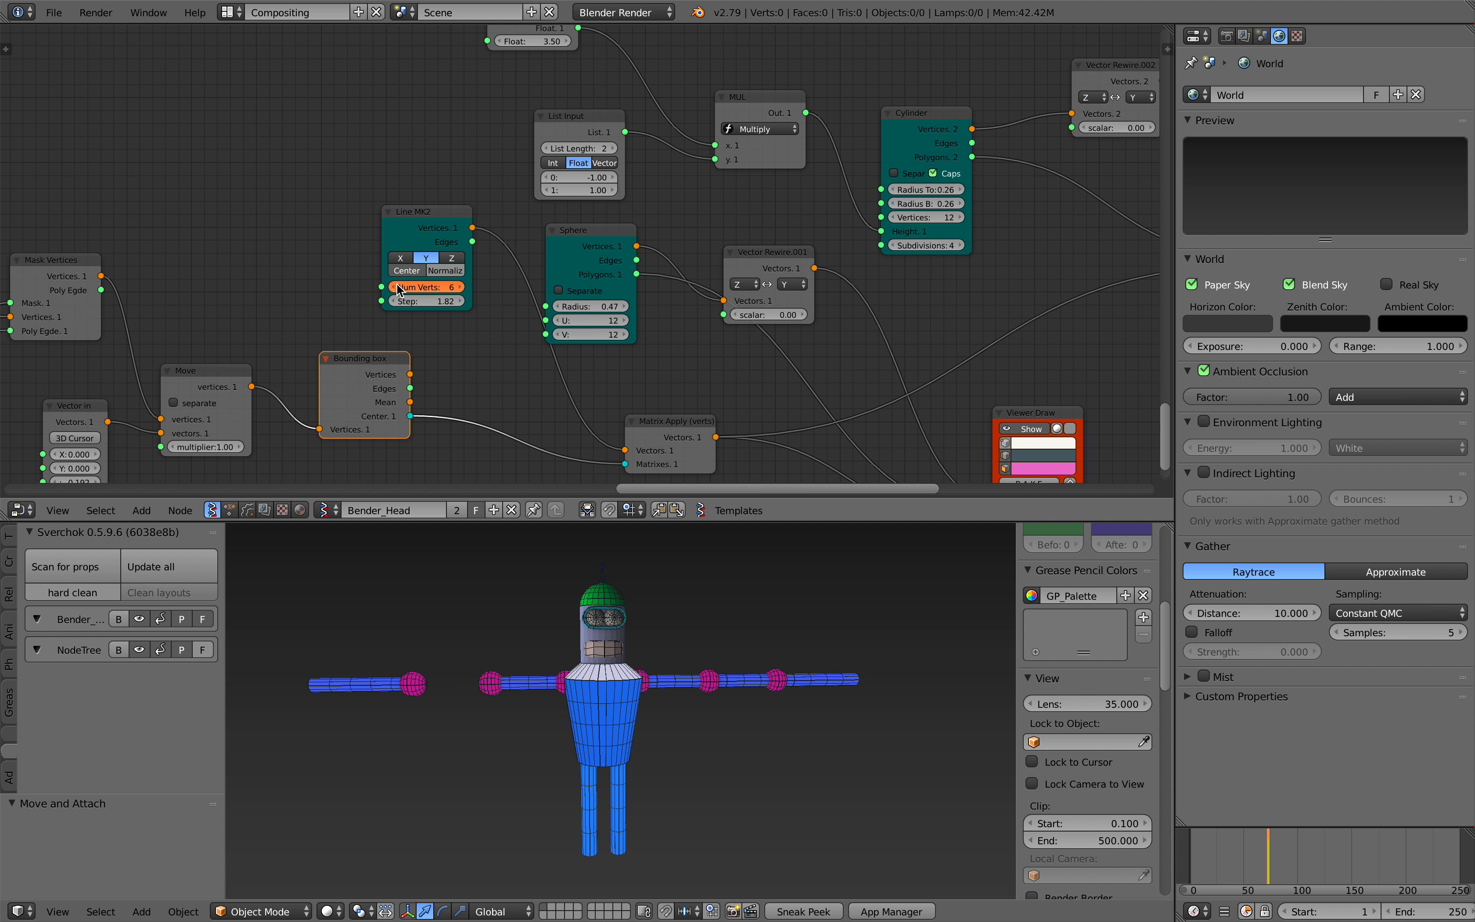
{"action": "left_click", "coordinate": [397, 286]}
{"action": "left_click", "coordinate": [397, 286]}
{"action": "key", "text": "Return"}
- Enlarge the shoulder joints by setting the Sphere node's radius to 0.57
{"action": "middle_click_drag", "start_coordinate": [481, 347], "coordinate": [386, 363]}
{"action": "scroll", "coordinate": [420, 349], "scroll_direction": "up", "scroll_amount": 1}
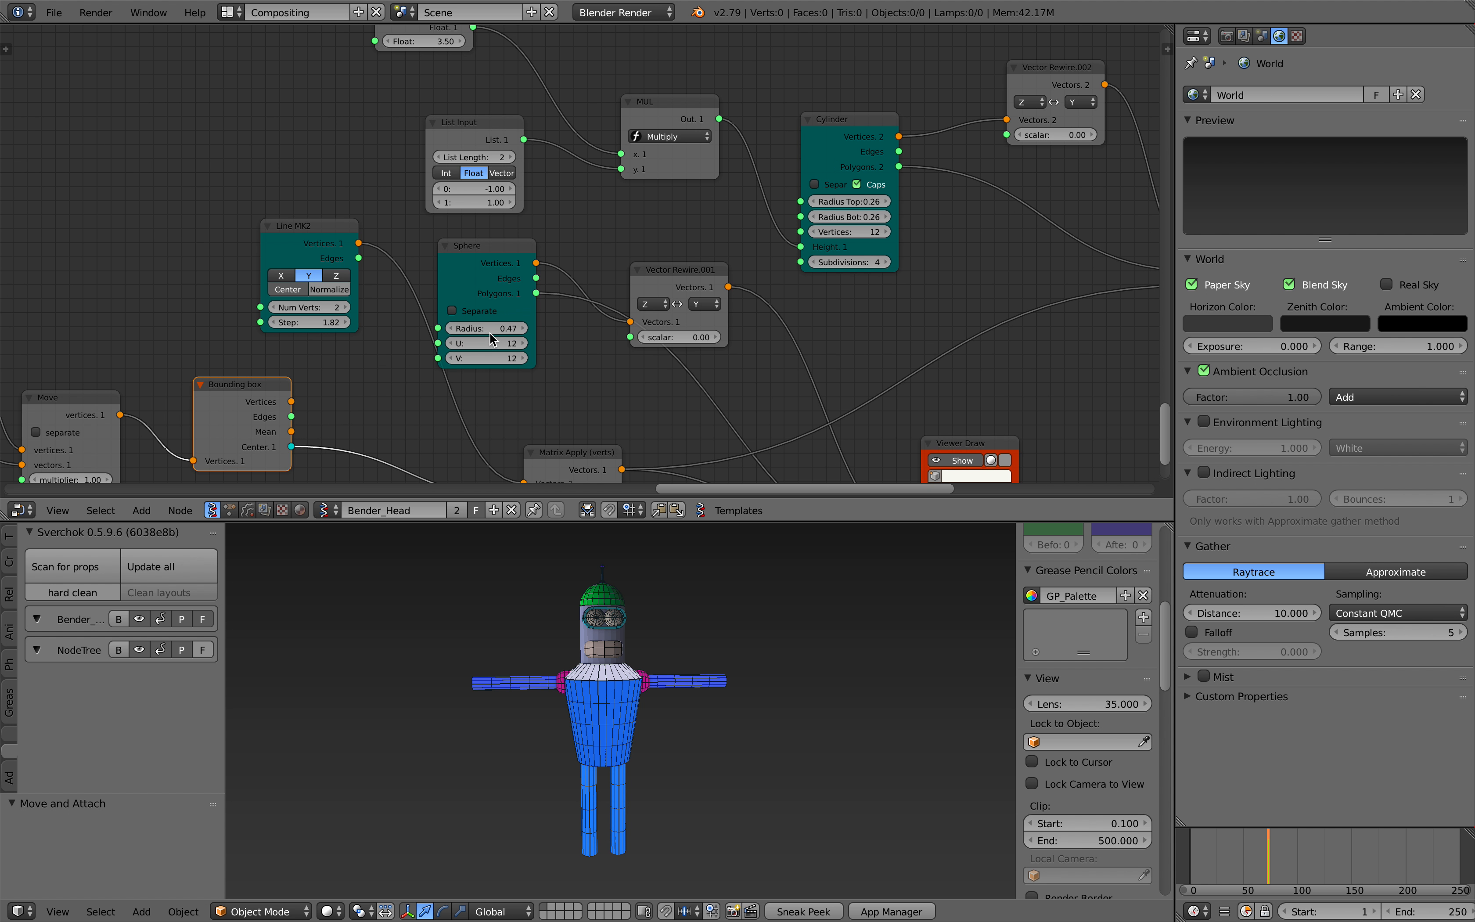
{"action": "left_click_drag", "start_coordinate": [487, 263], "coordinate": [510, 331]}
{"action": "middle_click_drag", "start_coordinate": [602, 345], "coordinate": [399, 252]}
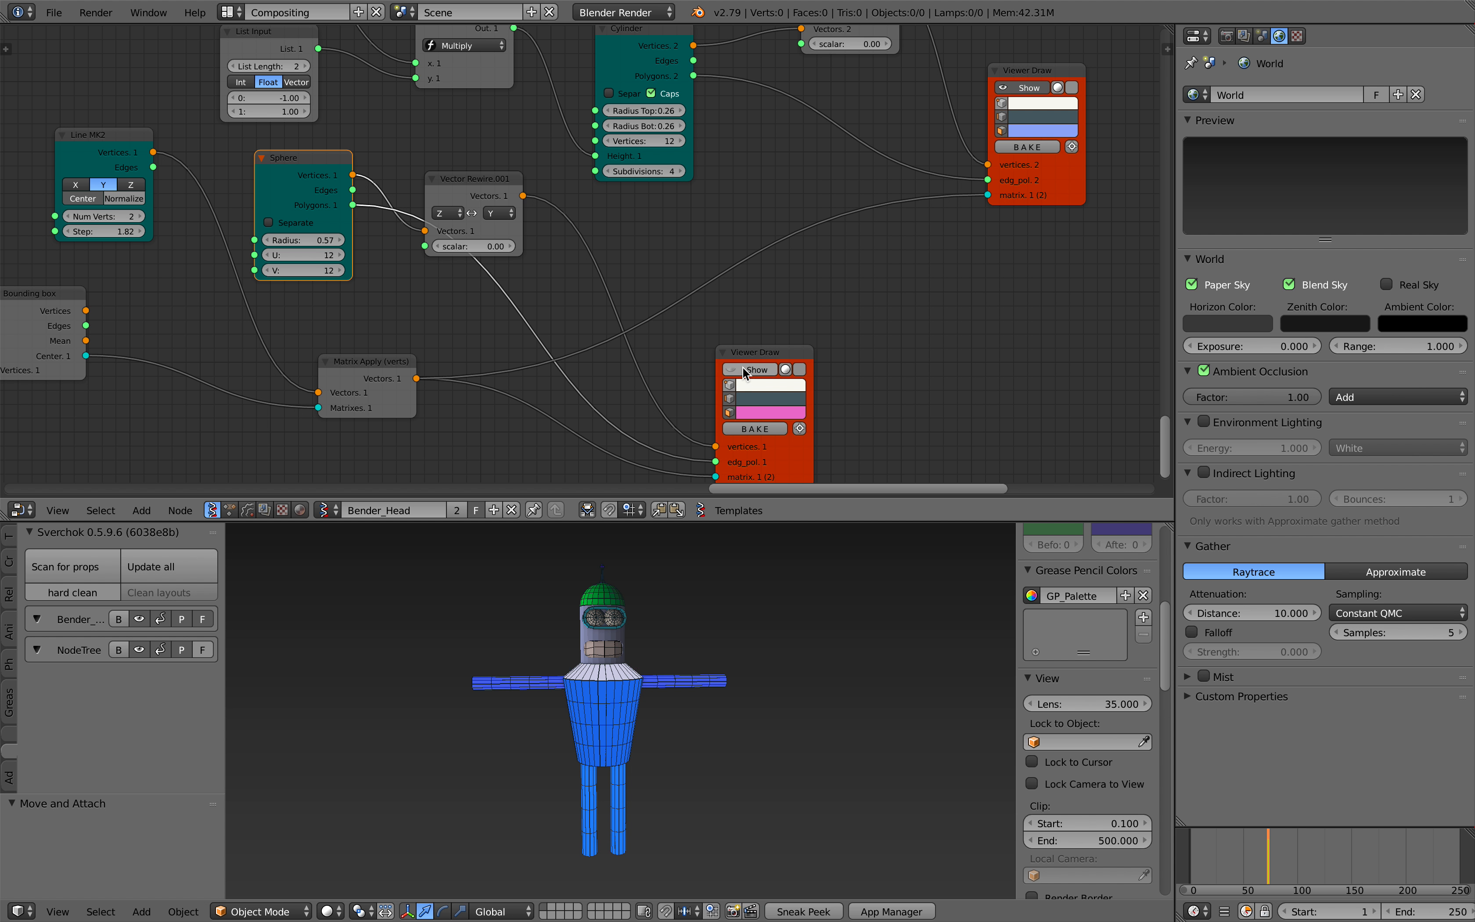
- Set the arm Cylinder node's Radius Top to 0.28 and inspect the arms on the model
{"action": "middle_click_drag", "start_coordinate": [557, 217], "coordinate": [538, 360]}
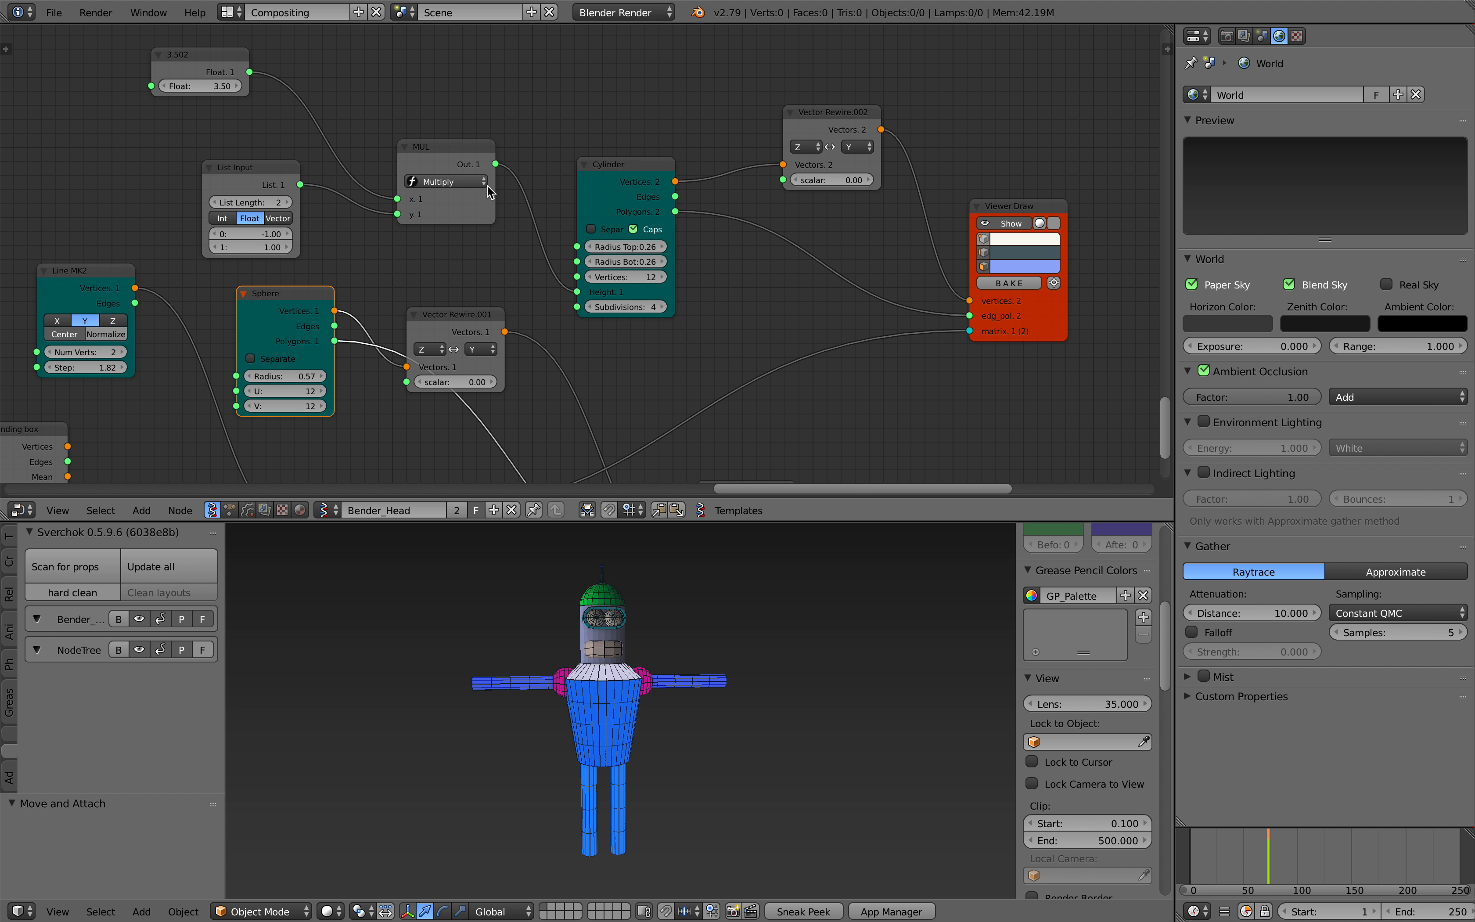
{"action": "middle_click_drag", "start_coordinate": [630, 199], "coordinate": [603, 220]}
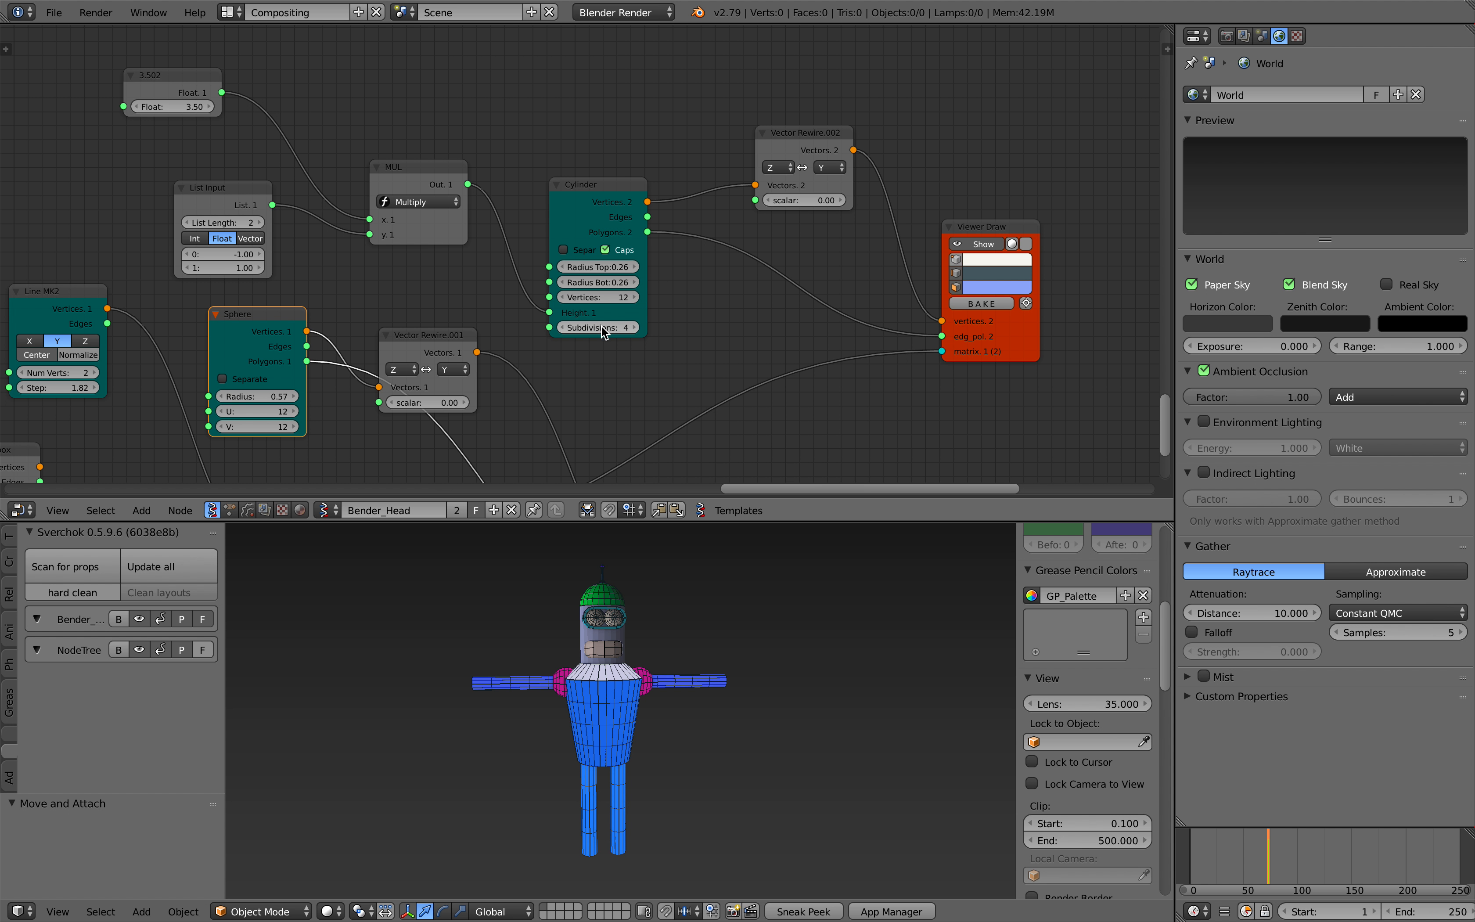
{"action": "mouse_move", "coordinate": [598, 267]}
{"action": "left_mouse_down"}
{"action": "mouse_move", "coordinate": [637, 267]}
{"action": "mouse_move", "coordinate": [596, 267]}
{"action": "left_mouse_up"}
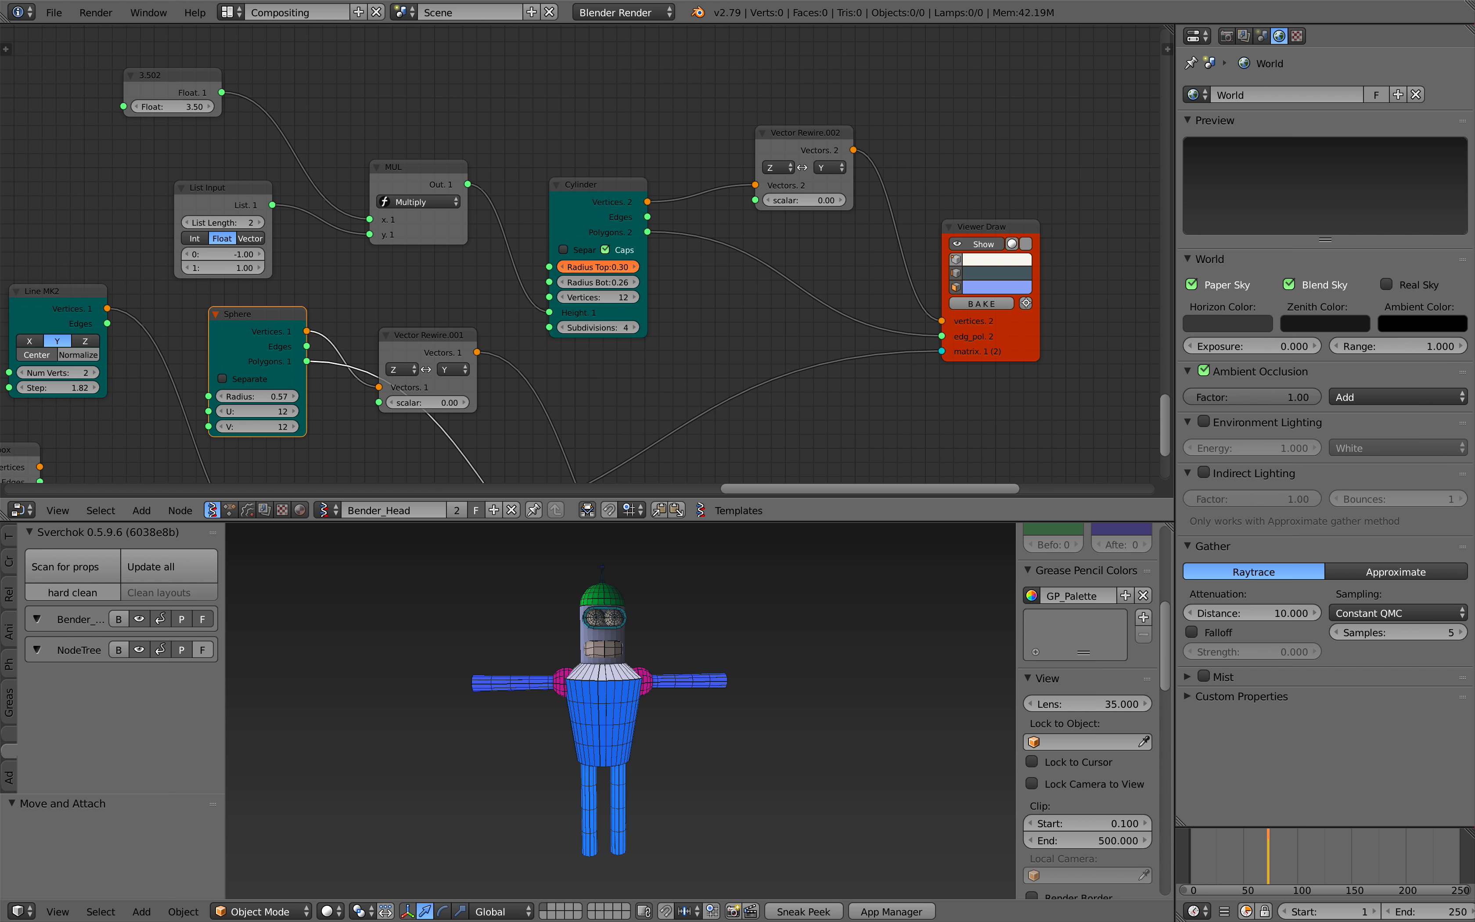
{"action": "scroll", "coordinate": [711, 621], "scroll_direction": "up", "scroll_amount": 2}
{"action": "middle_click_drag", "start_coordinate": [680, 623], "coordinate": [579, 669]}
{"action": "scroll", "coordinate": [696, 628], "scroll_direction": "up", "scroll_amount": 3}
{"action": "scroll", "coordinate": [686, 663], "scroll_direction": "down", "scroll_amount": 2}
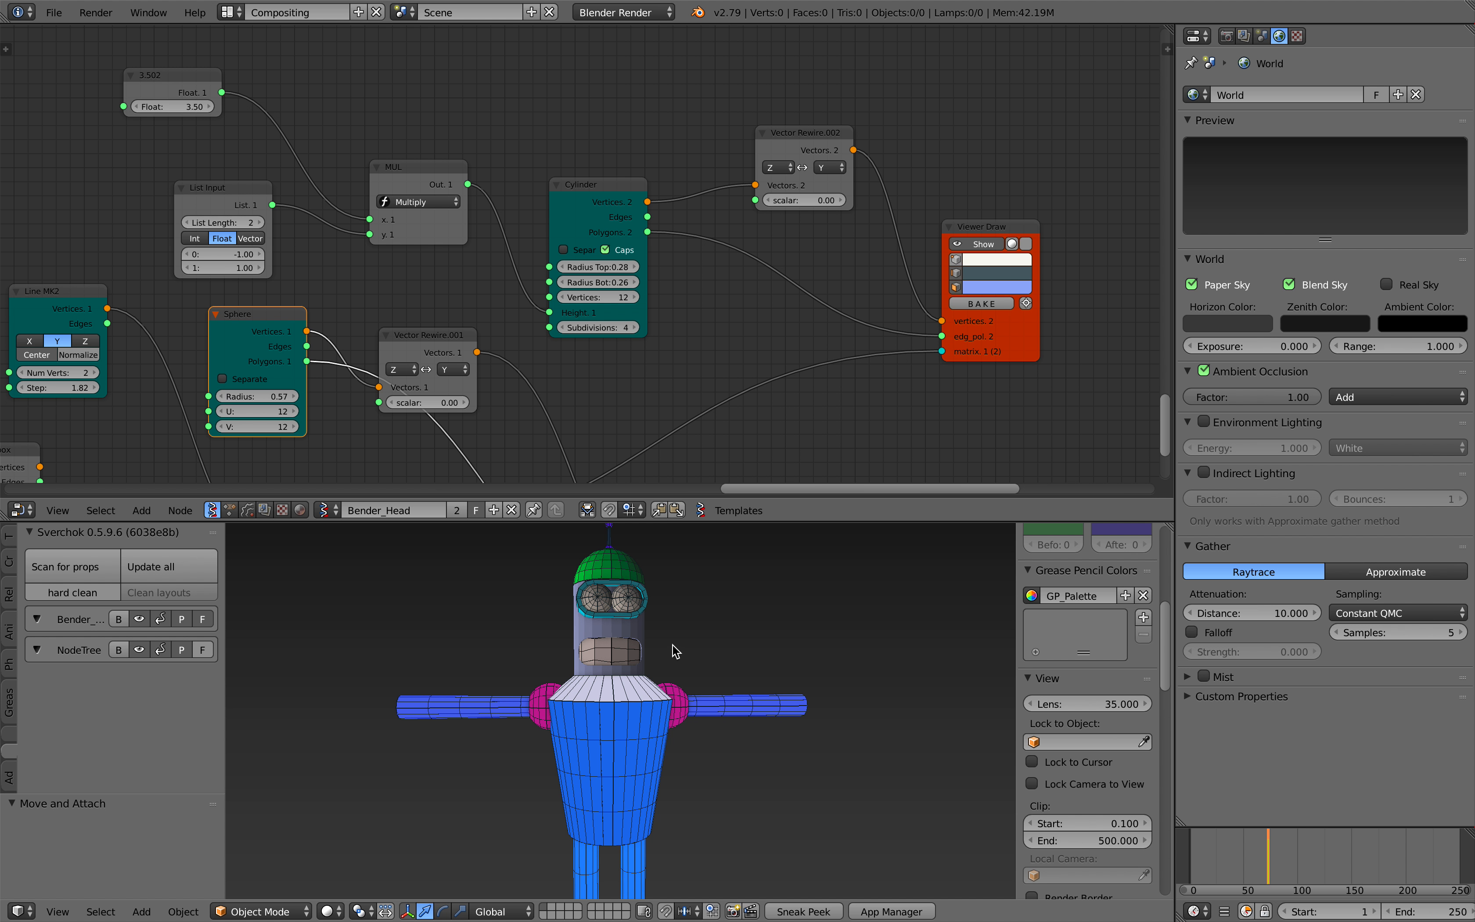
{"action": "middle_click_drag", "start_coordinate": [586, 389], "coordinate": [590, 404]}
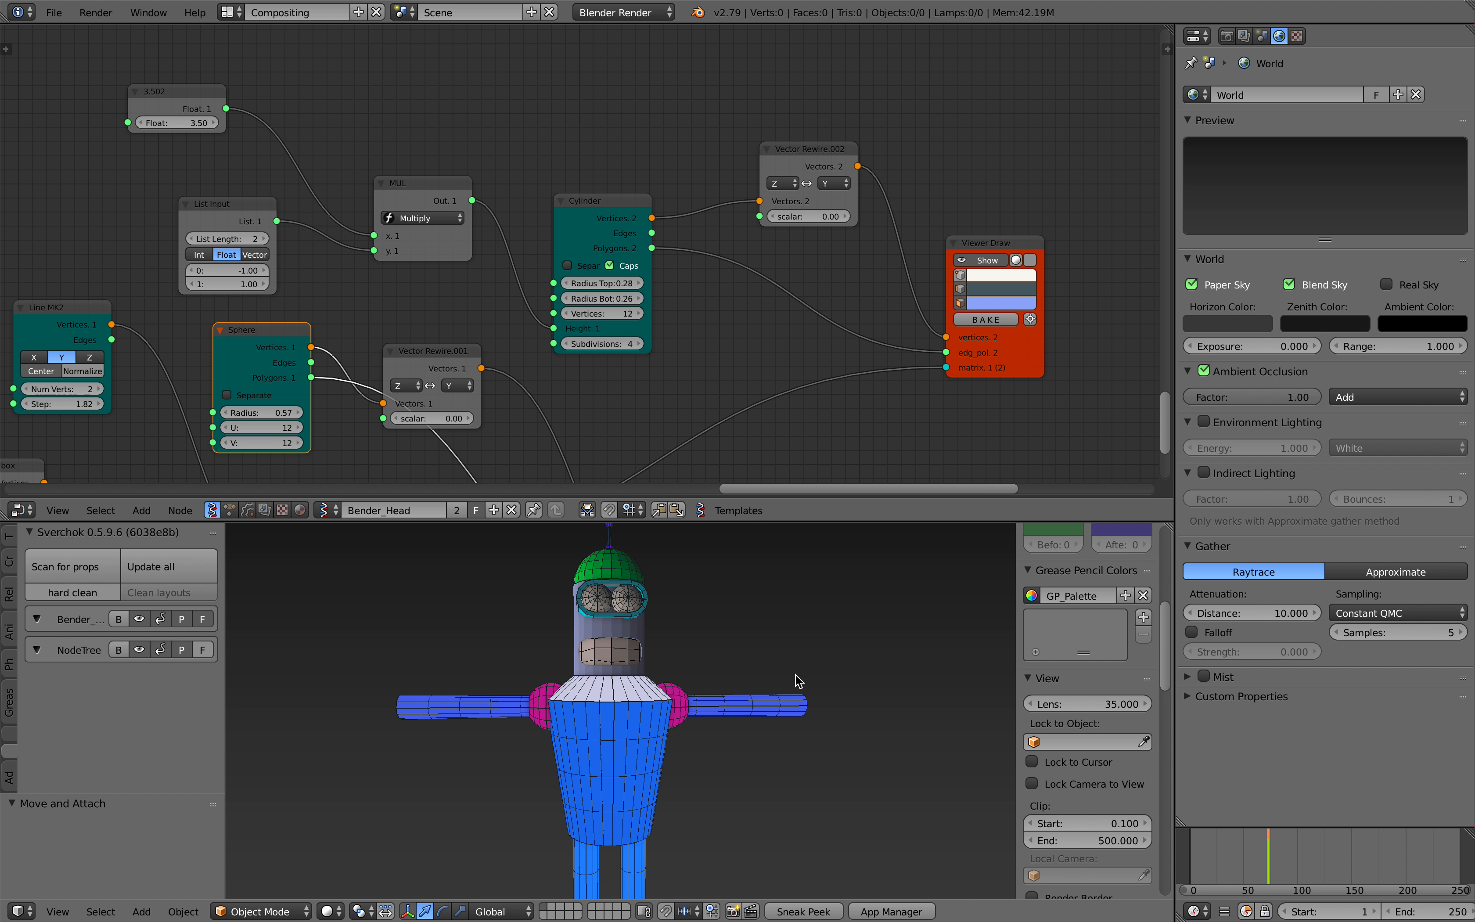
- Switch to the browser and view the full-body Bender PNG clipart in the bender robot image results
{"action": "key", "text": "super+Tab"}
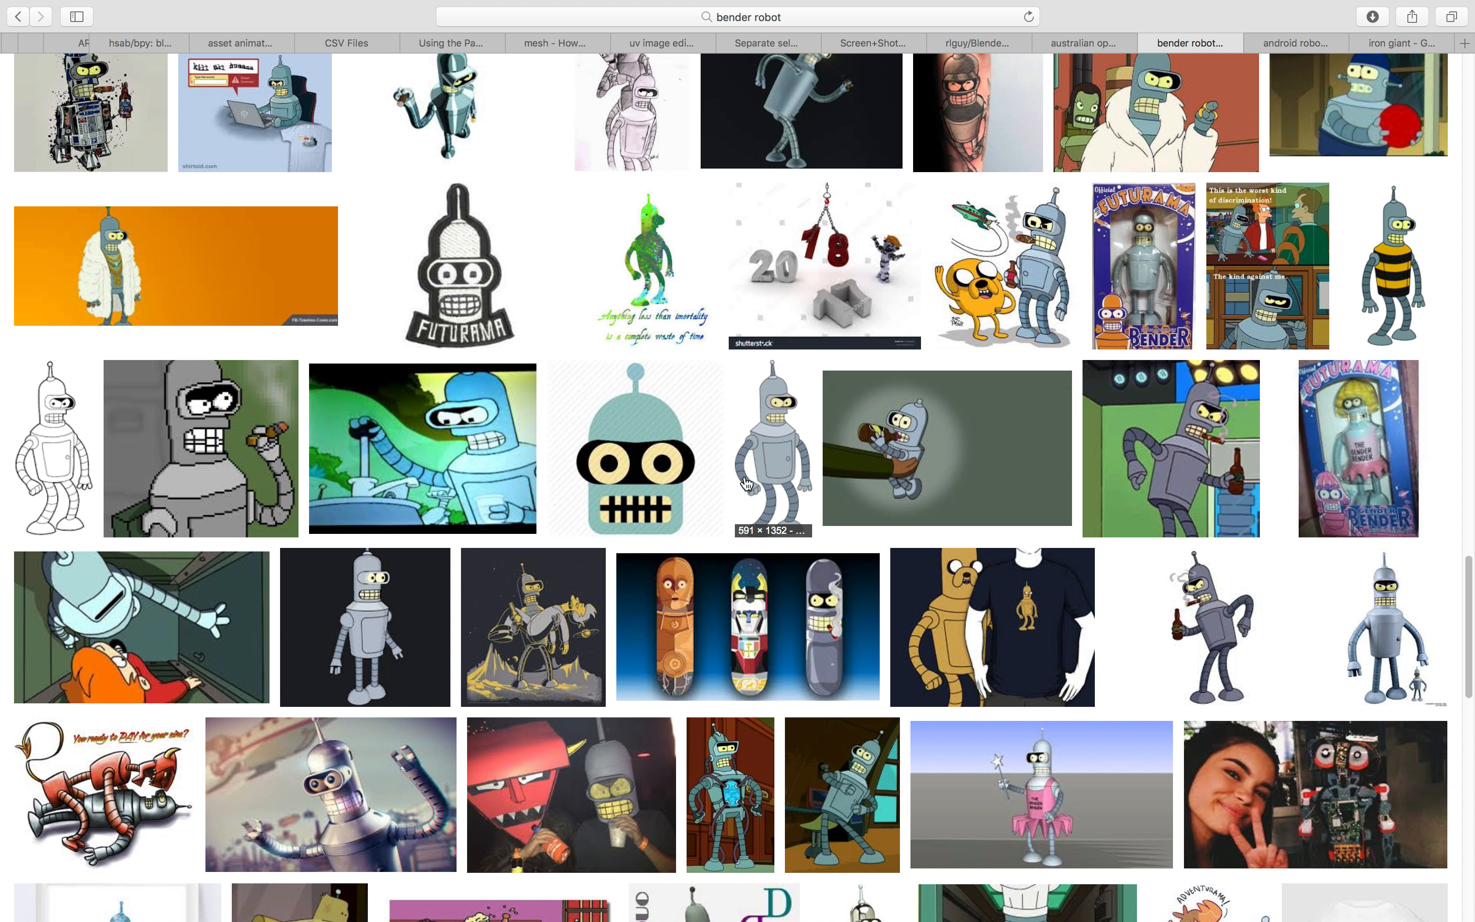
{"action": "left_click", "coordinate": [822, 506]}
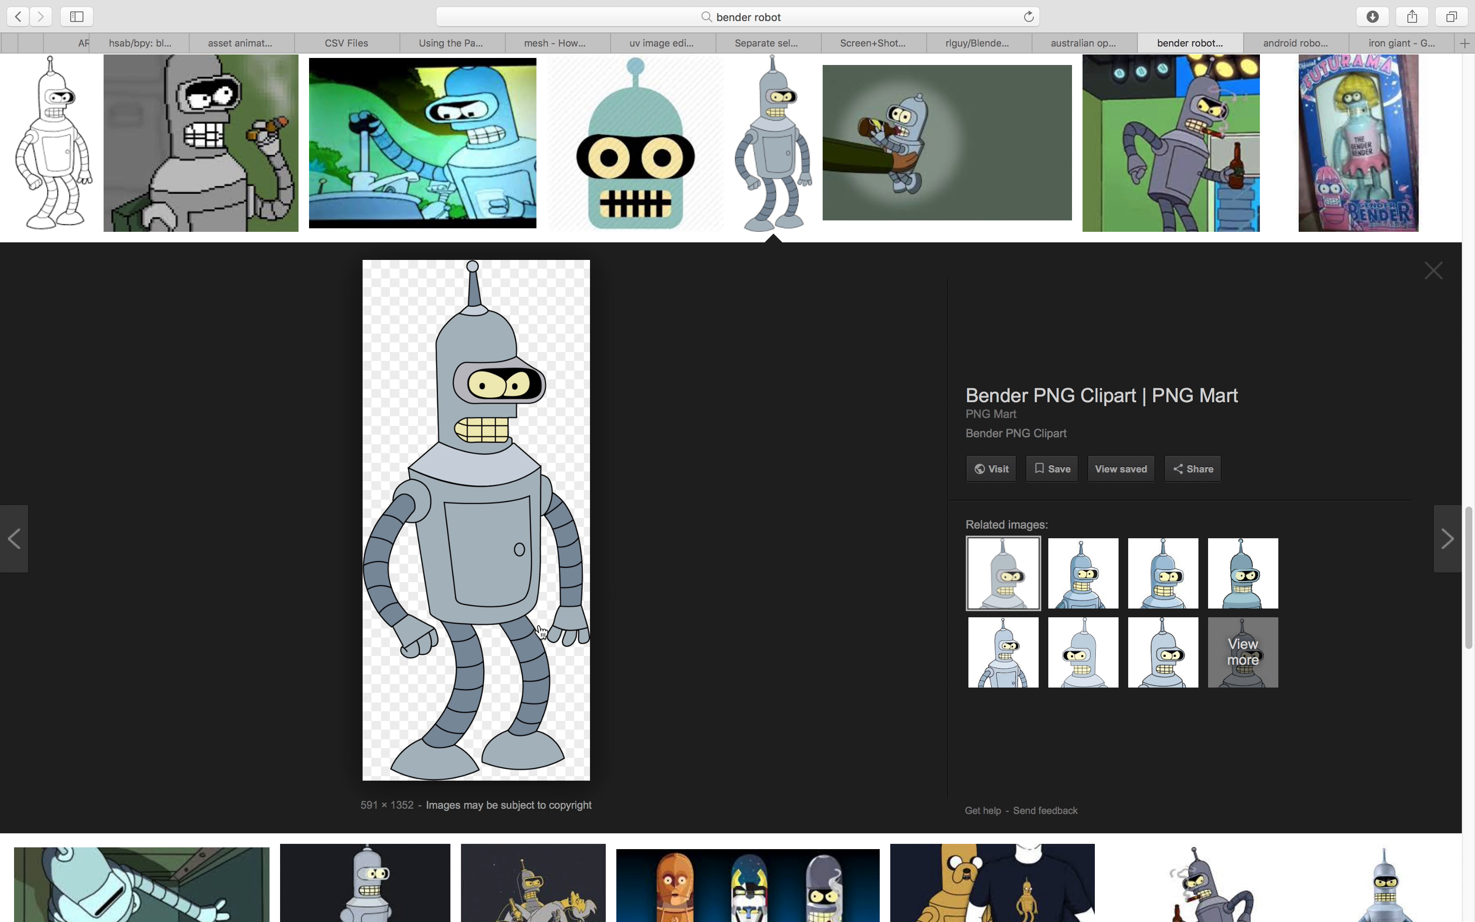
{"action": "scroll", "coordinate": [480, 755], "scroll_direction": "down", "scroll_amount": 15}
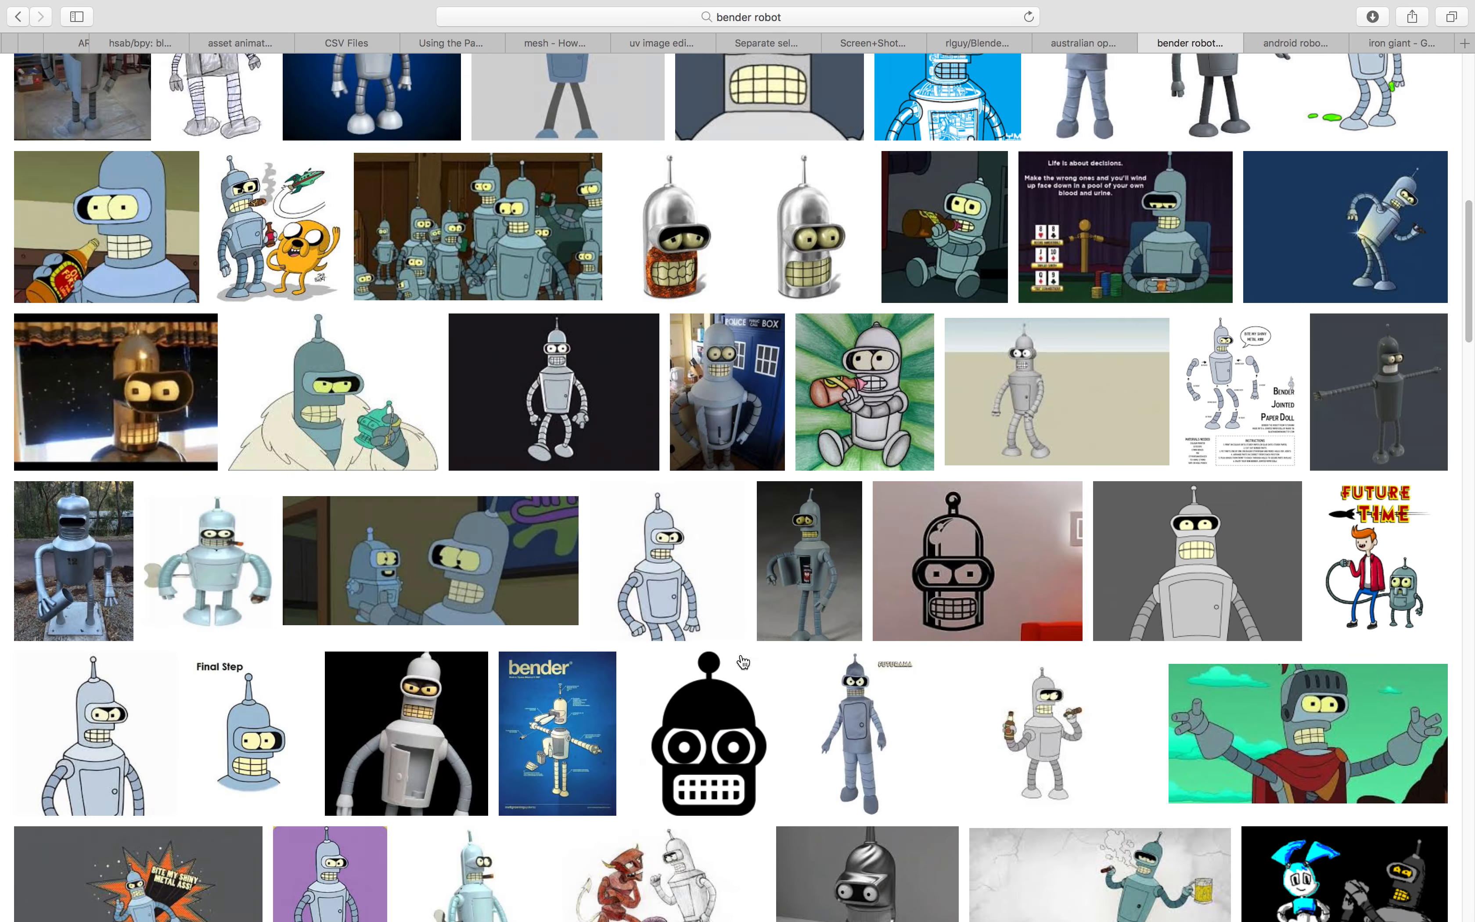
- View the Baby Bender picture and the pop culture robots Bender picture, and switch back to Blender
{"action": "scroll", "coordinate": [906, 516], "scroll_direction": "up", "scroll_amount": 15}
{"action": "scroll", "coordinate": [914, 488], "scroll_direction": "down", "scroll_amount": 5}
{"action": "left_click", "coordinate": [942, 448]}
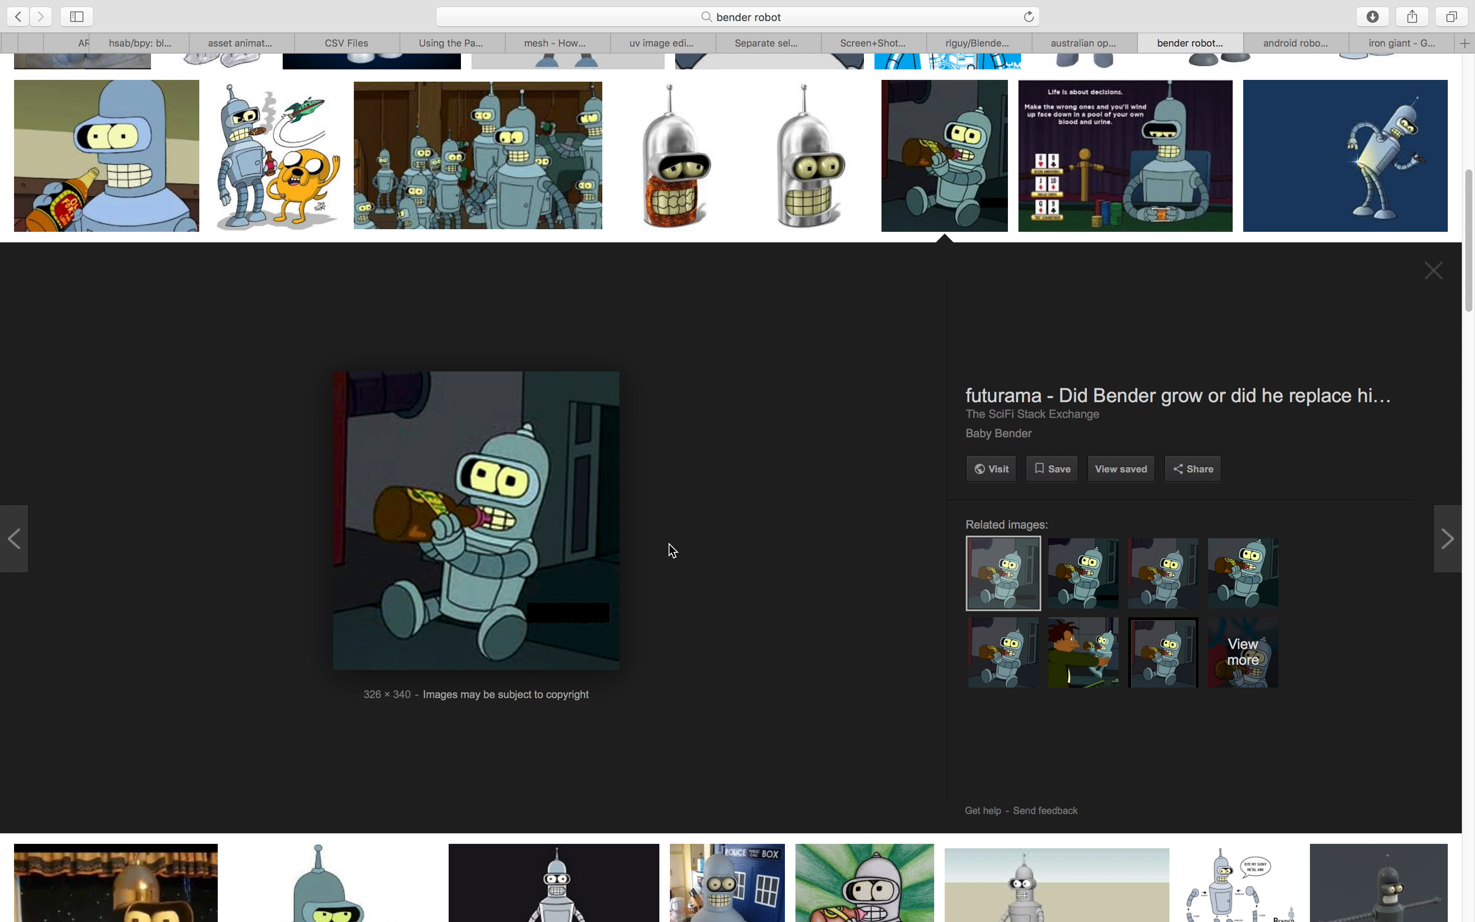
{"action": "scroll", "coordinate": [681, 559], "scroll_direction": "up", "scroll_amount": 10}
{"action": "left_click", "coordinate": [919, 458]}
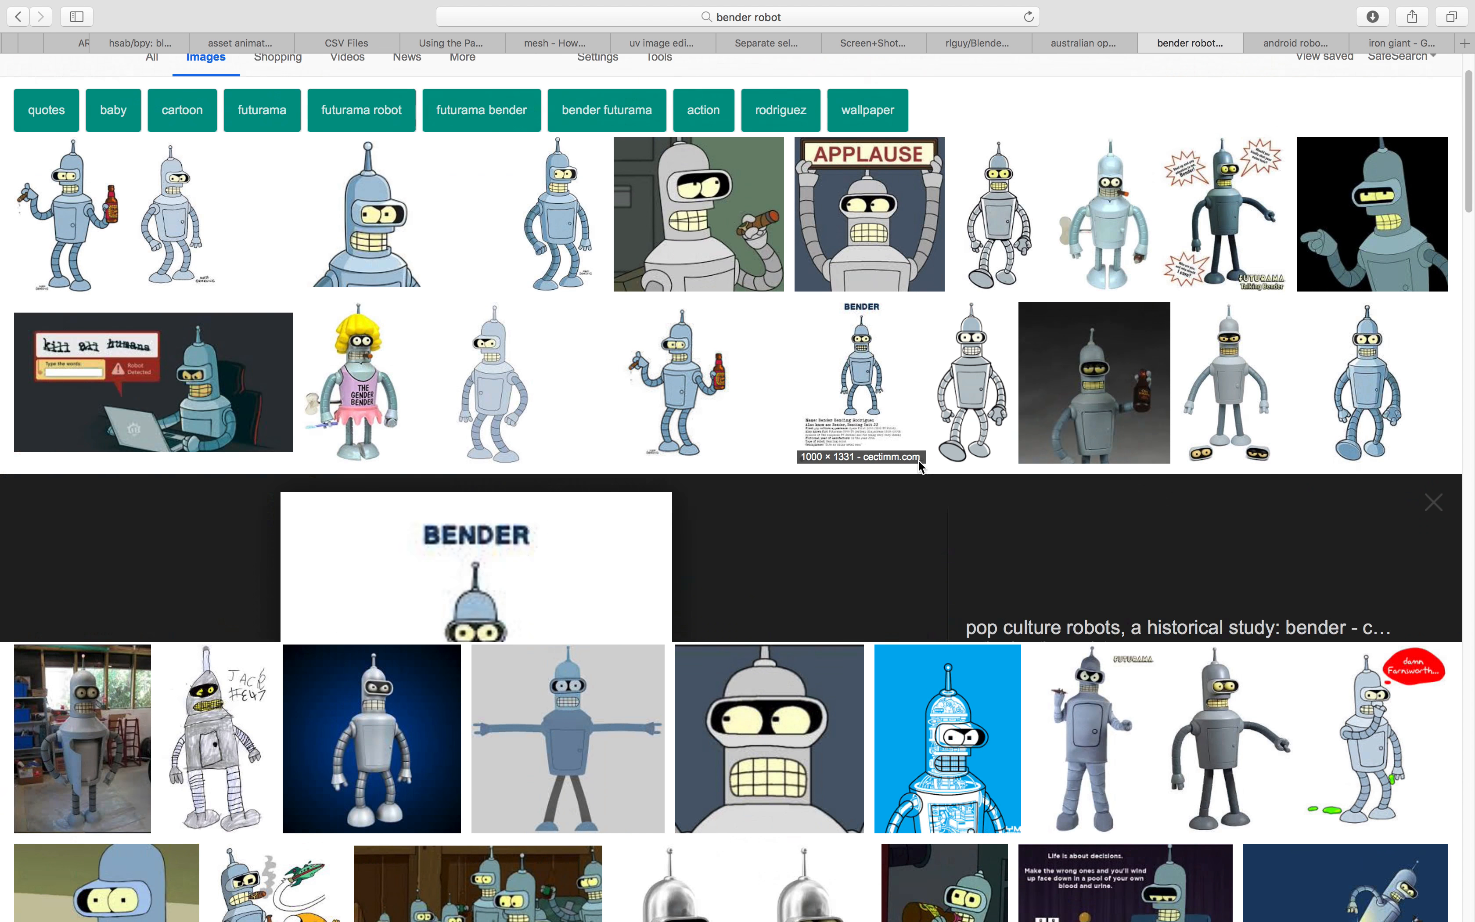
{"action": "key", "text": "ctrl+Right"}
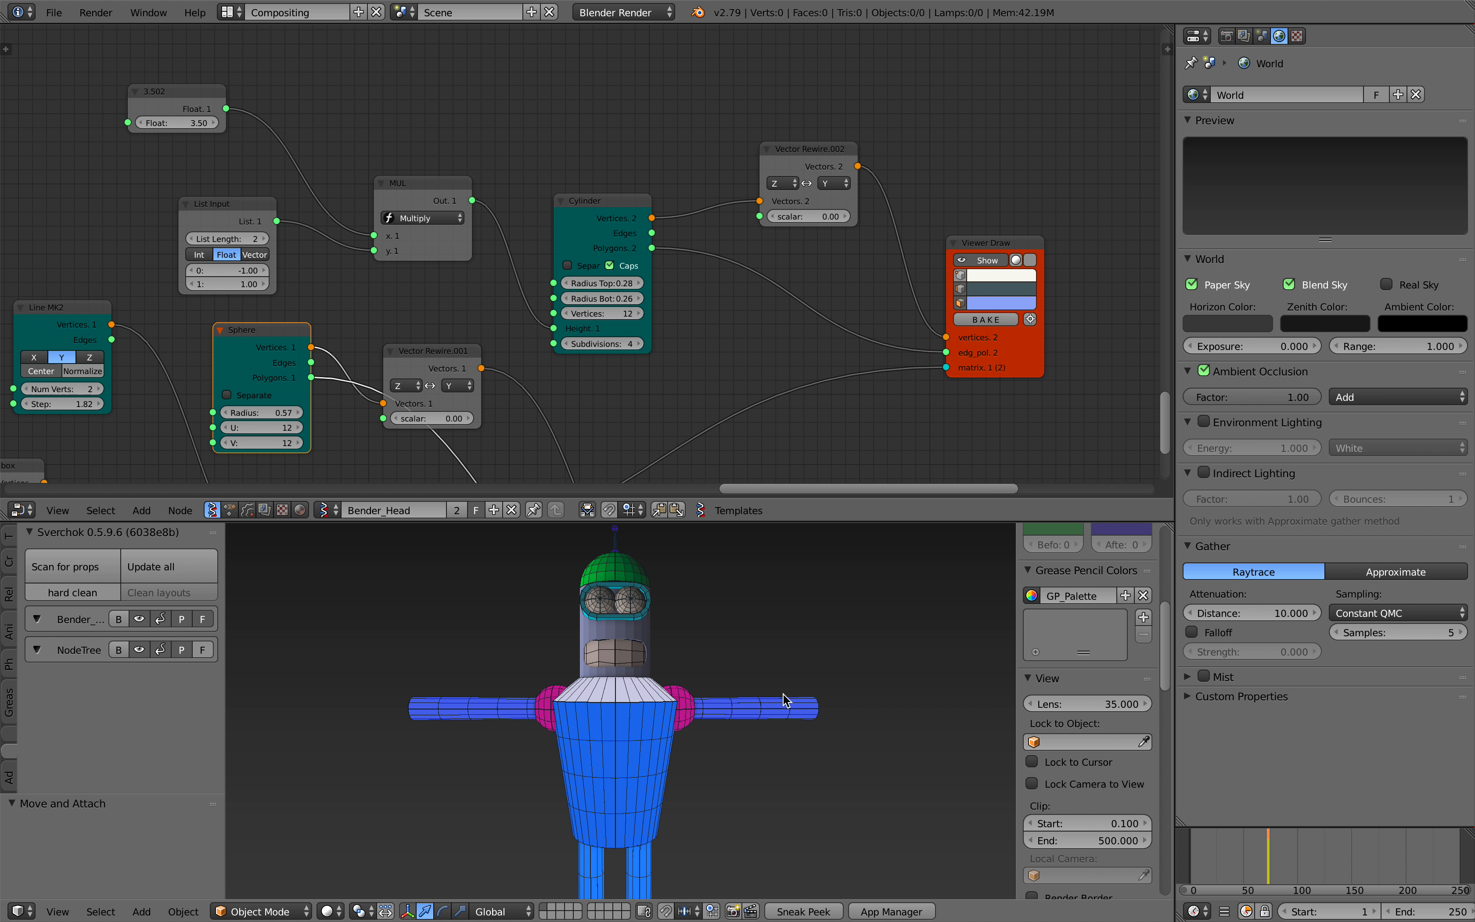
- Sketch a wavy Grease Pencil arm from each shoulder and toggle the arm cylinders' Viewer Draw display to compare them
{"action": "mouse_move", "coordinate": [694, 708]}
{"action": "left_mouse_down"}
{"action": "mouse_move", "coordinate": [714, 675]}
{"action": "mouse_move", "coordinate": [819, 735]}
{"action": "left_mouse_up"}
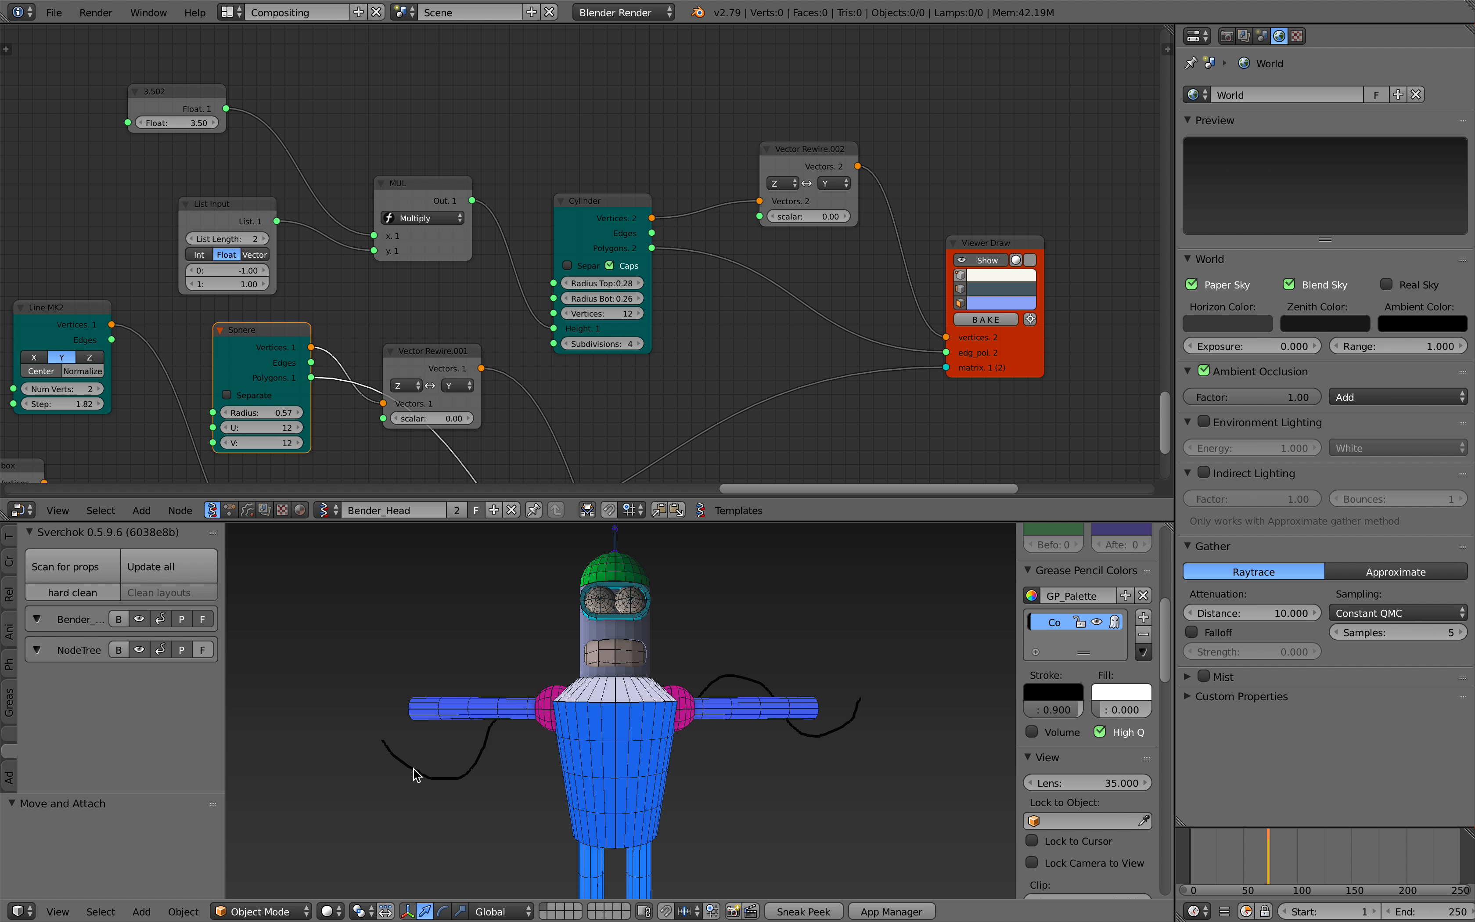
{"action": "middle_click_drag", "start_coordinate": [827, 355], "coordinate": [808, 370]}
{"action": "left_click", "coordinate": [962, 273]}
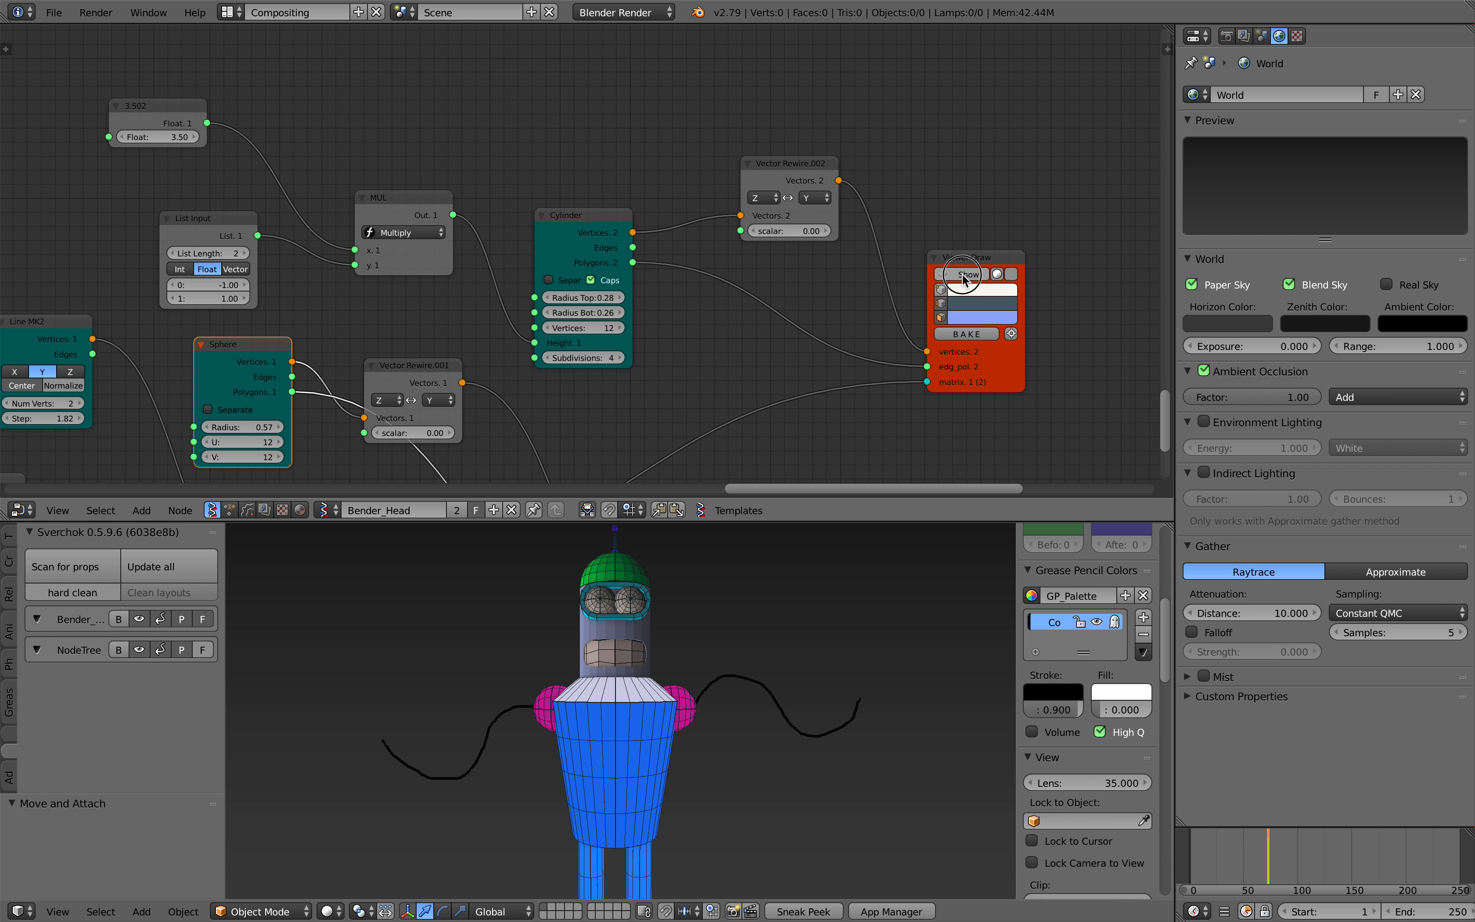
{"action": "left_click", "coordinate": [962, 273]}
{"action": "left_click", "coordinate": [962, 273]}
{"action": "left_click", "coordinate": [962, 273]}
- Examine the leg node chain and select its Viewer Draw node
{"action": "scroll", "coordinate": [639, 279], "scroll_direction": "down", "scroll_amount": 7}
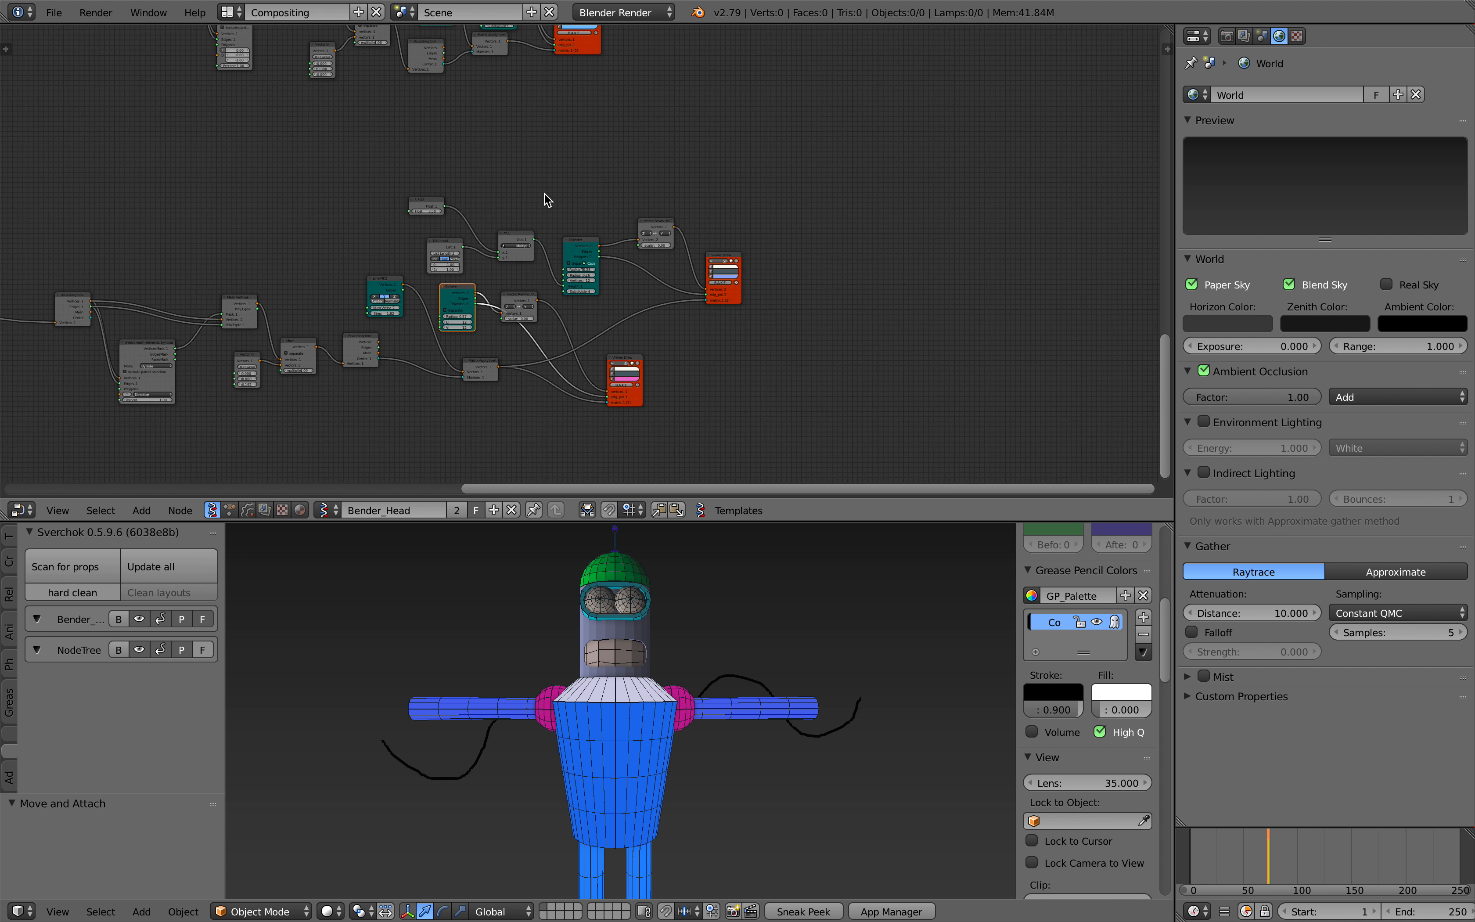
{"action": "scroll", "coordinate": [607, 354], "scroll_direction": "up", "scroll_amount": 7}
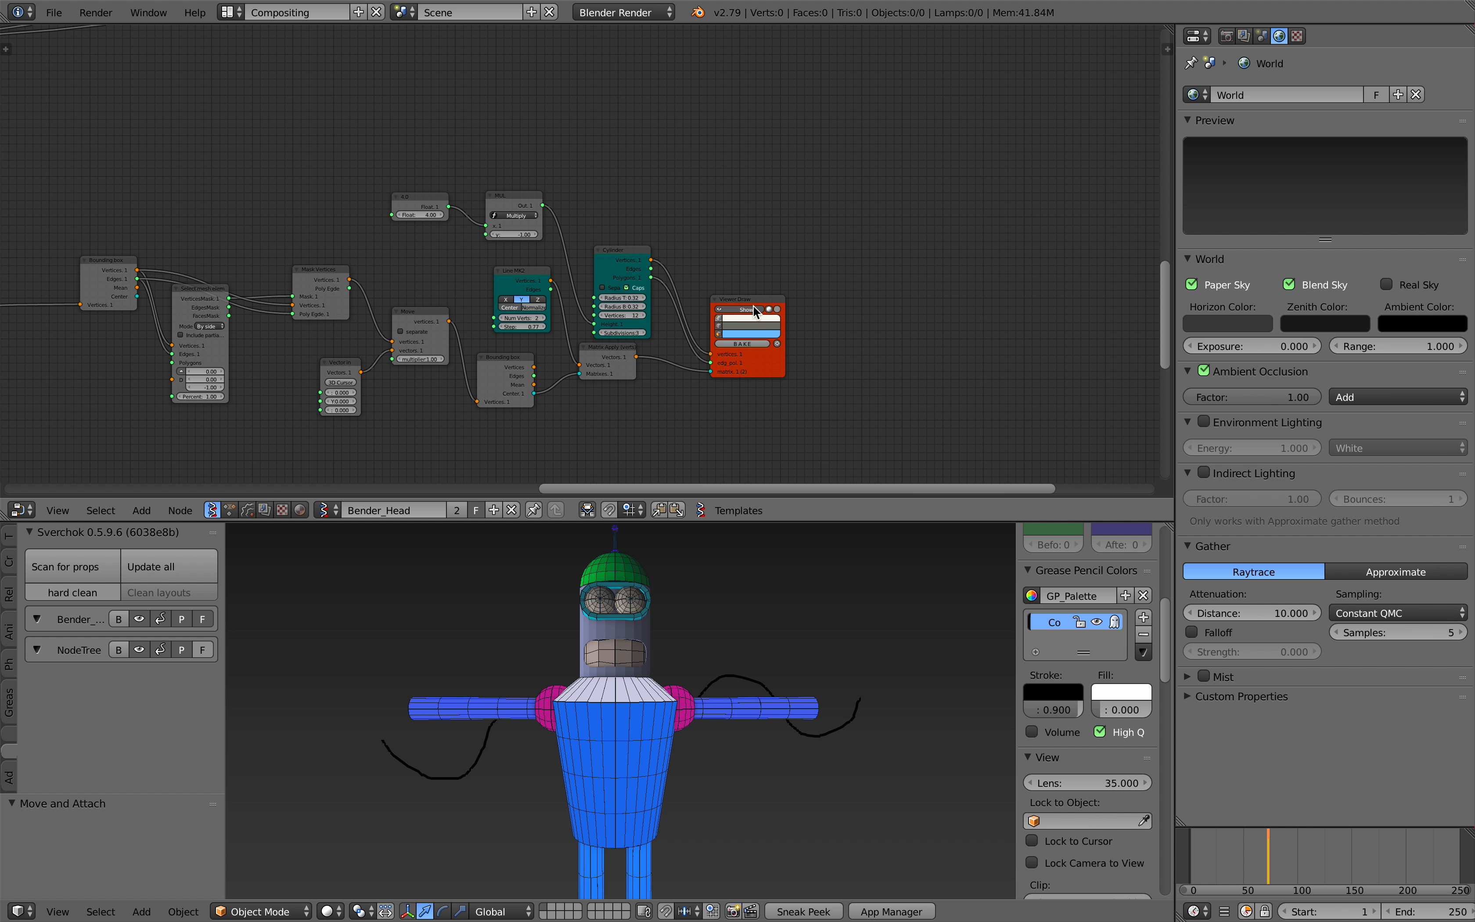
{"action": "scroll", "coordinate": [751, 675], "scroll_direction": "down", "scroll_amount": 3}
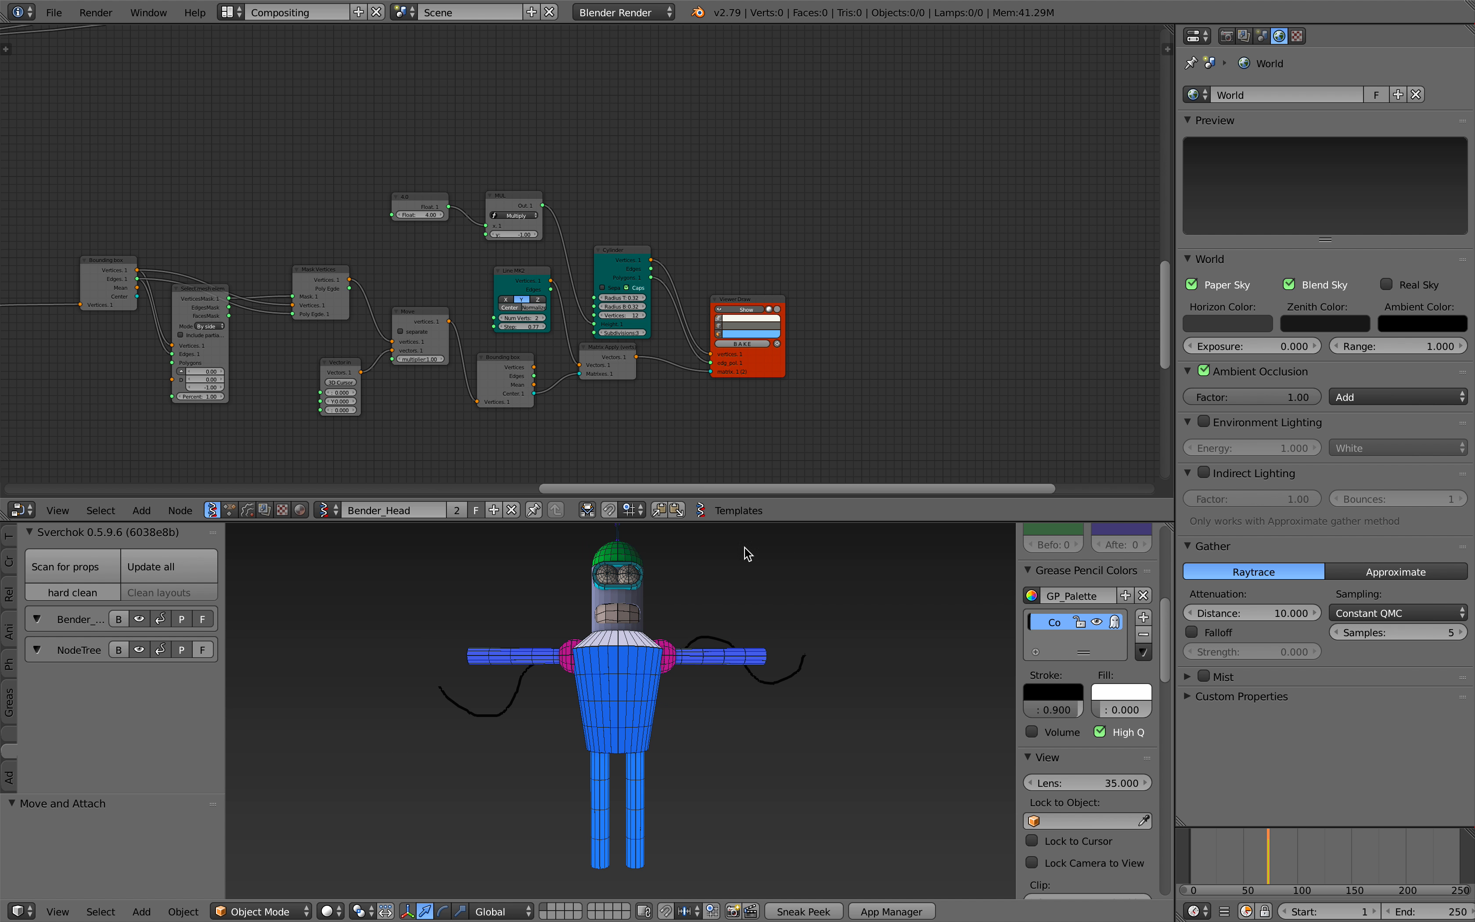
{"action": "left_click", "coordinate": [737, 301]}
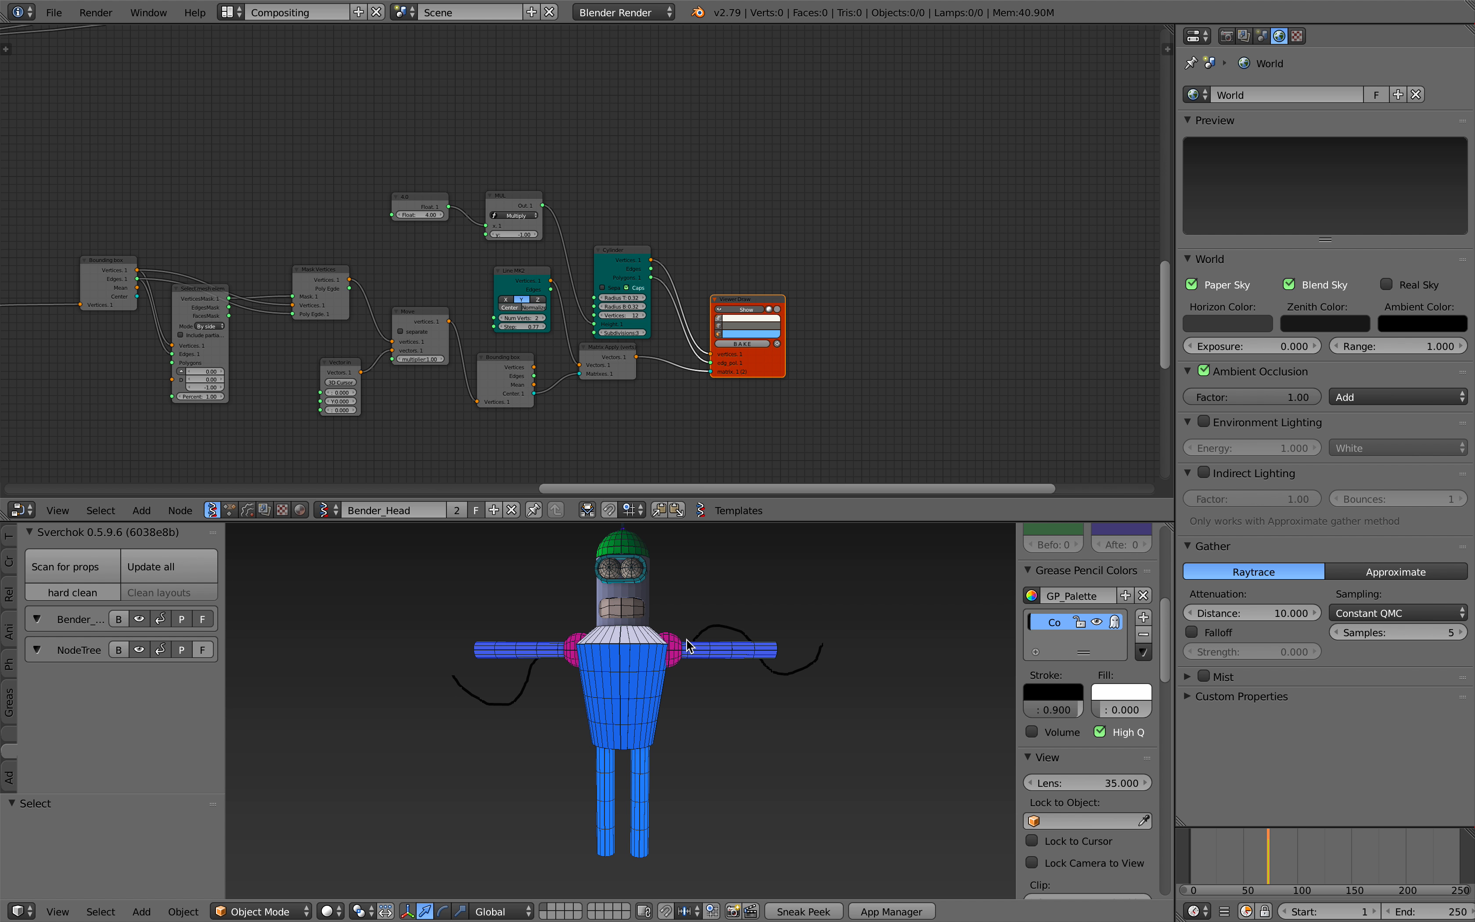
- Find the green head dome's Viewer Draw node and toggle its display off and on
{"action": "scroll", "coordinate": [629, 319], "scroll_direction": "down", "scroll_amount": 6}
{"action": "middle_click_drag", "start_coordinate": [474, 137], "coordinate": [596, 433]}
{"action": "scroll", "coordinate": [615, 674], "scroll_direction": "up", "scroll_amount": 6}
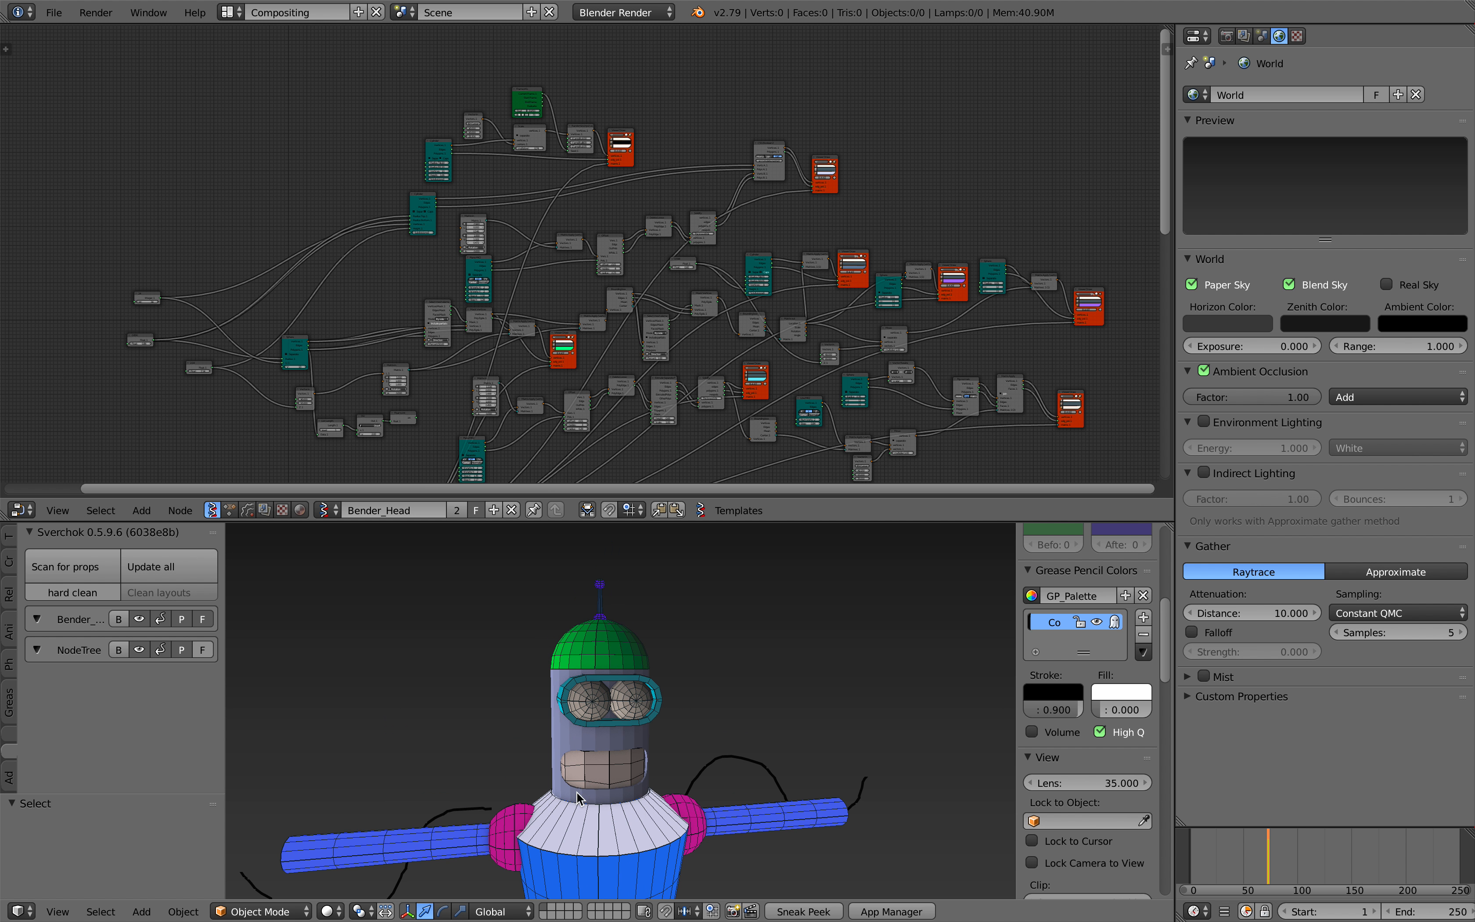
{"action": "middle_click_drag", "start_coordinate": [647, 724], "coordinate": [649, 670]}
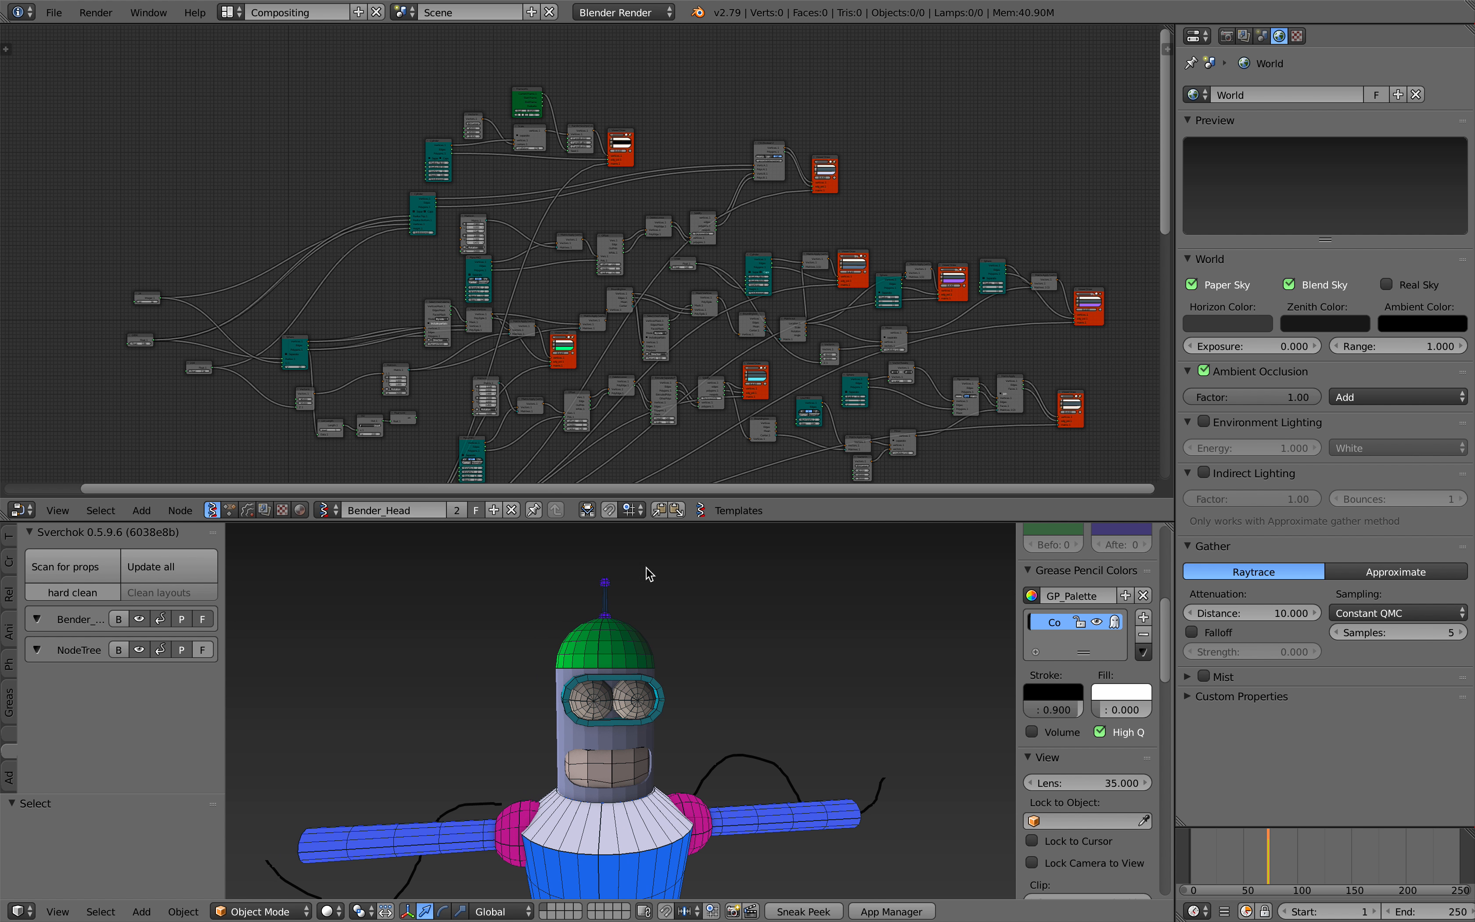
{"action": "middle_click_drag", "start_coordinate": [556, 364], "coordinate": [535, 308]}
{"action": "scroll", "coordinate": [506, 394], "scroll_direction": "up", "scroll_amount": 5}
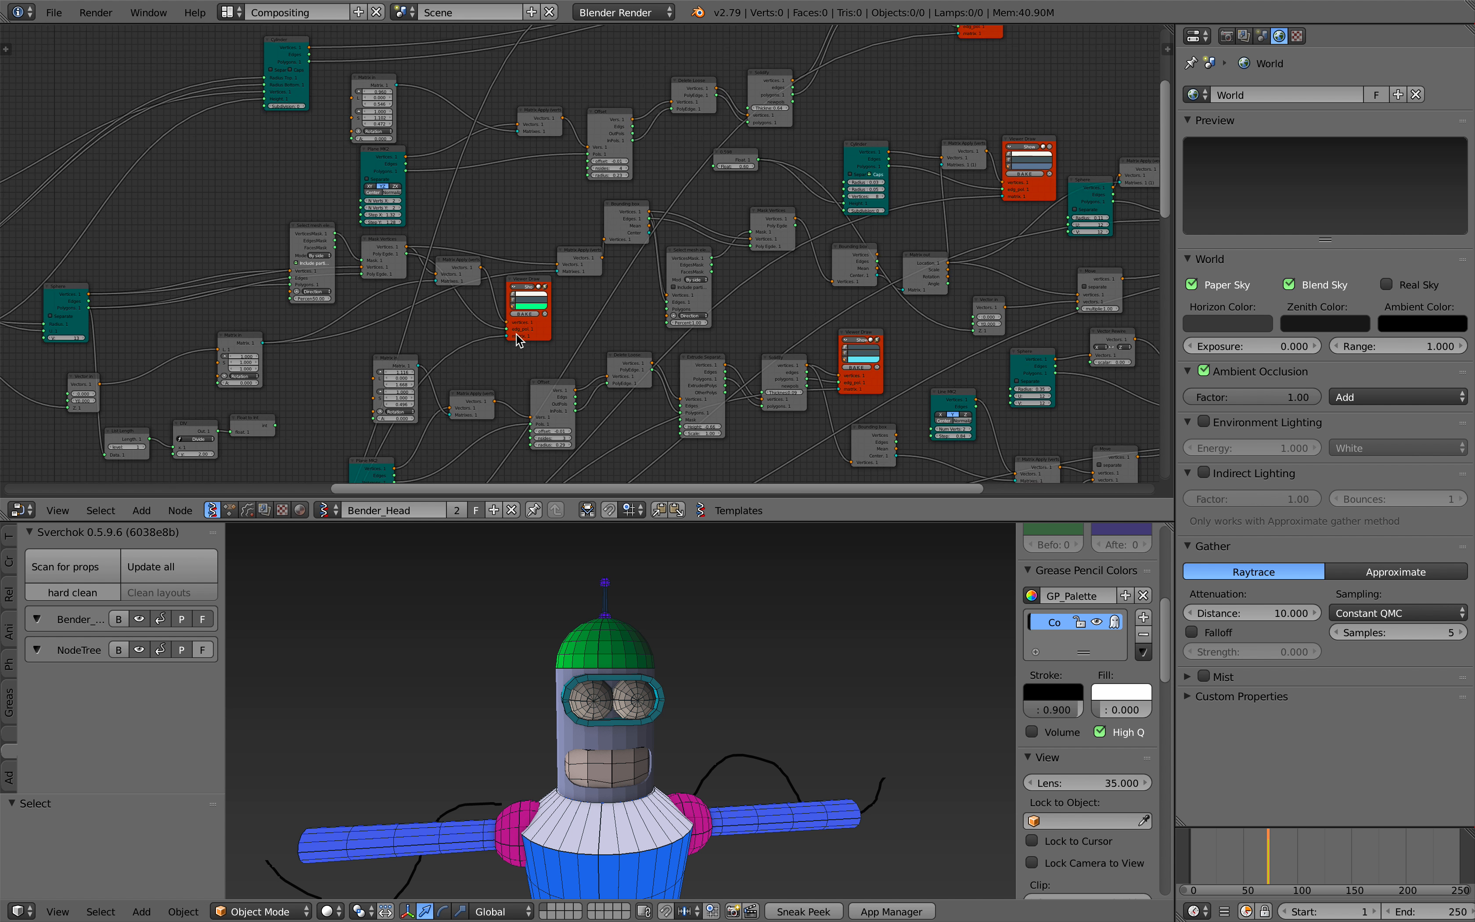
{"action": "scroll", "coordinate": [609, 364], "scroll_direction": "up", "scroll_amount": 2}
{"action": "left_click", "coordinate": [686, 390]}
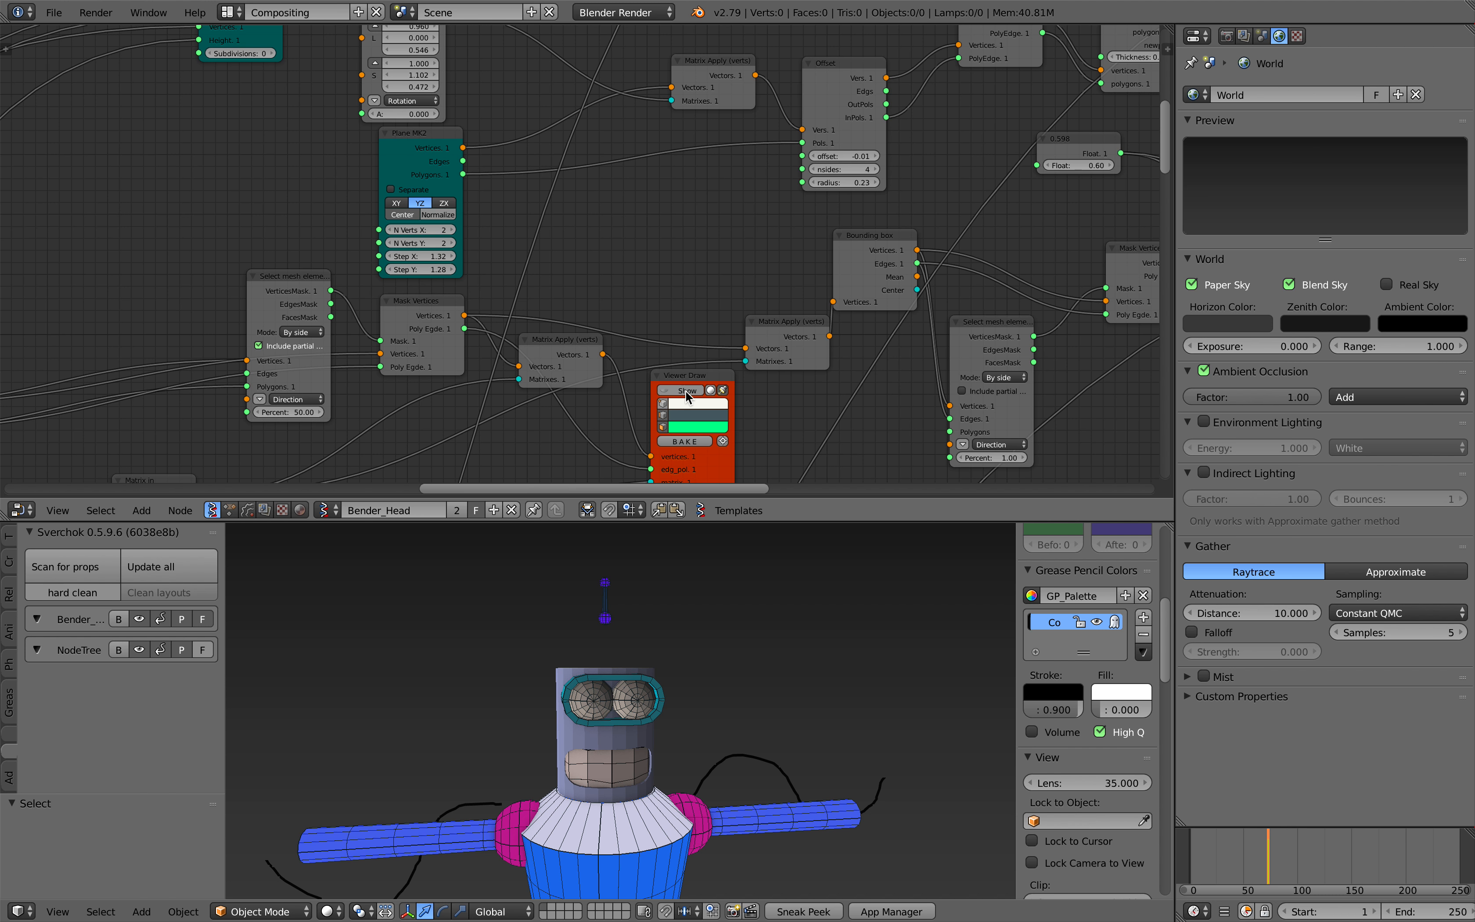
{"action": "left_click", "coordinate": [685, 391]}
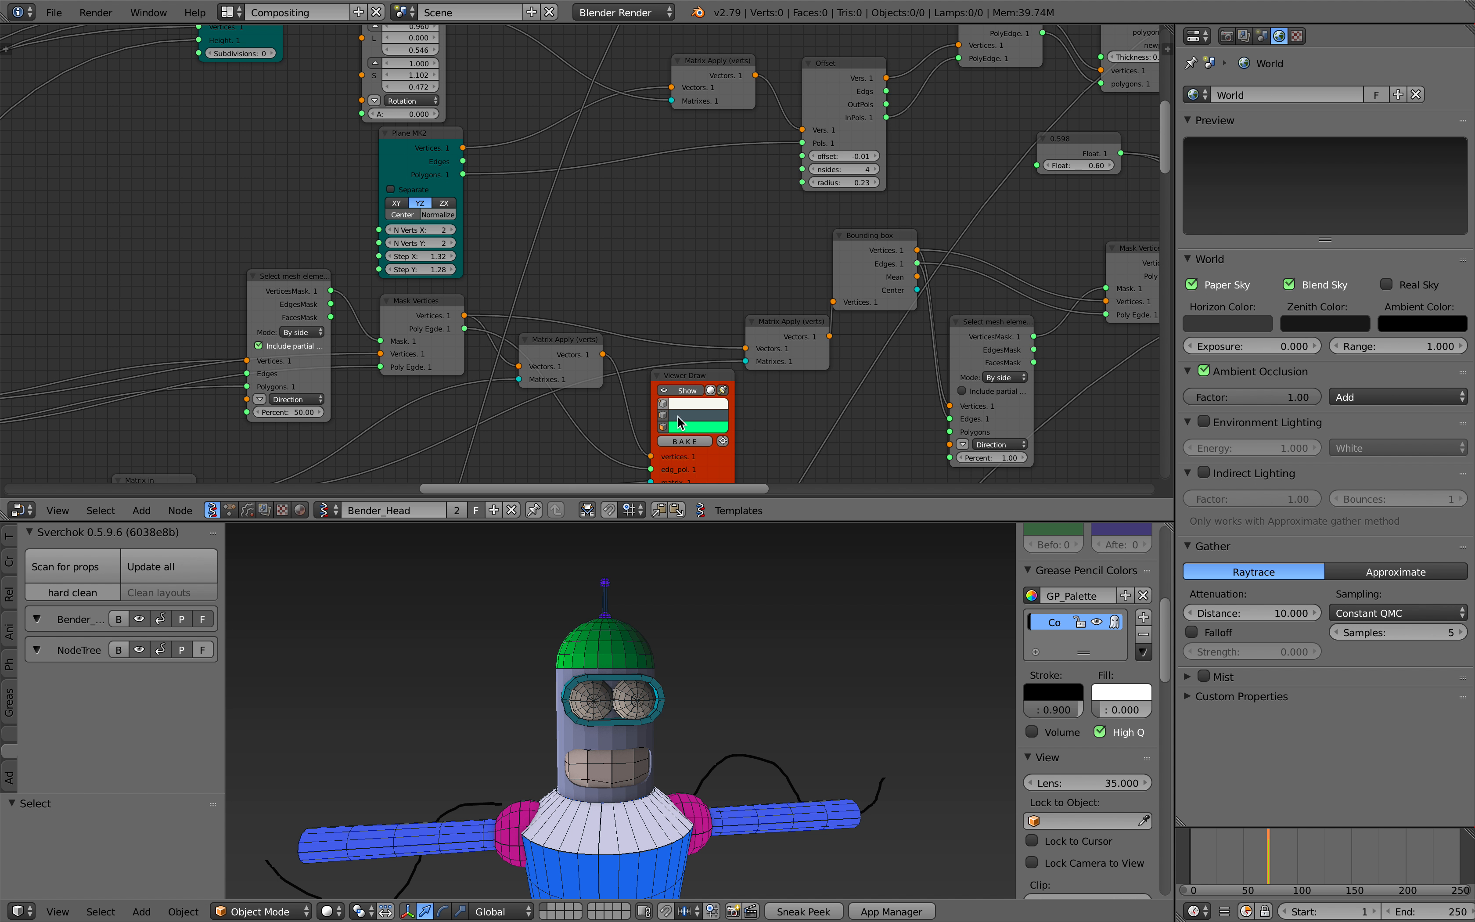
- Inspect the nodes feeding the head dome and scrub the timeline to frame 103
{"action": "scroll", "coordinate": [681, 422], "scroll_direction": "down", "scroll_amount": 3}
{"action": "middle_click_drag", "start_coordinate": [497, 444], "coordinate": [768, 304]}
{"action": "scroll", "coordinate": [367, 282], "scroll_direction": "up", "scroll_amount": 3}
{"action": "middle_click_drag", "start_coordinate": [346, 301], "coordinate": [426, 338]}
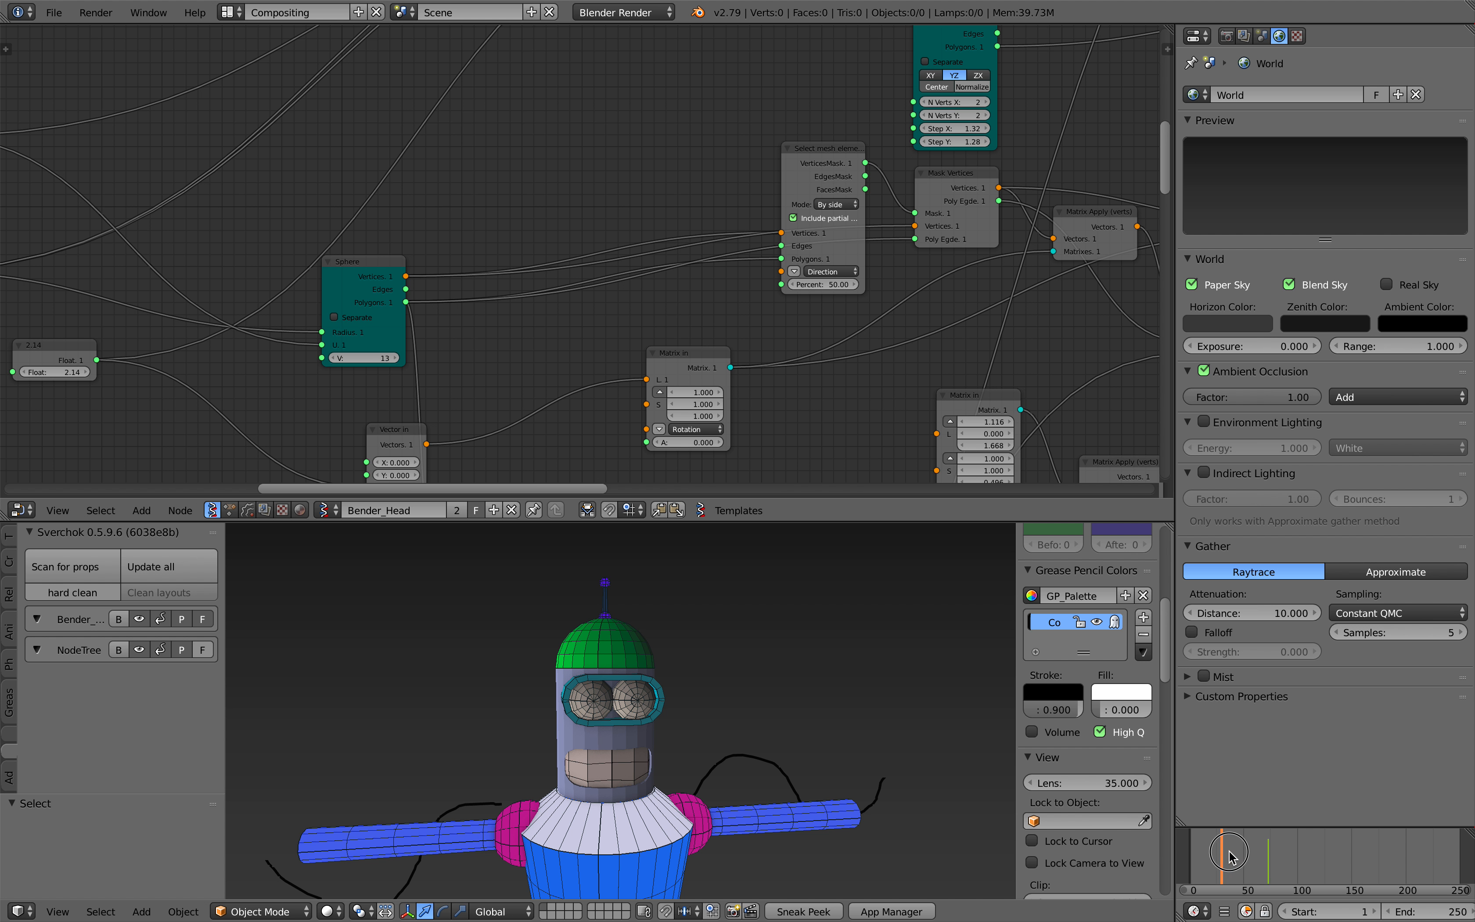
{"action": "left_click_drag", "start_coordinate": [1274, 850], "coordinate": [1301, 851]}
- Find the mouth's Viewer Draw node and toggle its display off and on repeatedly
{"action": "scroll", "coordinate": [728, 431], "scroll_direction": "down", "scroll_amount": 8}
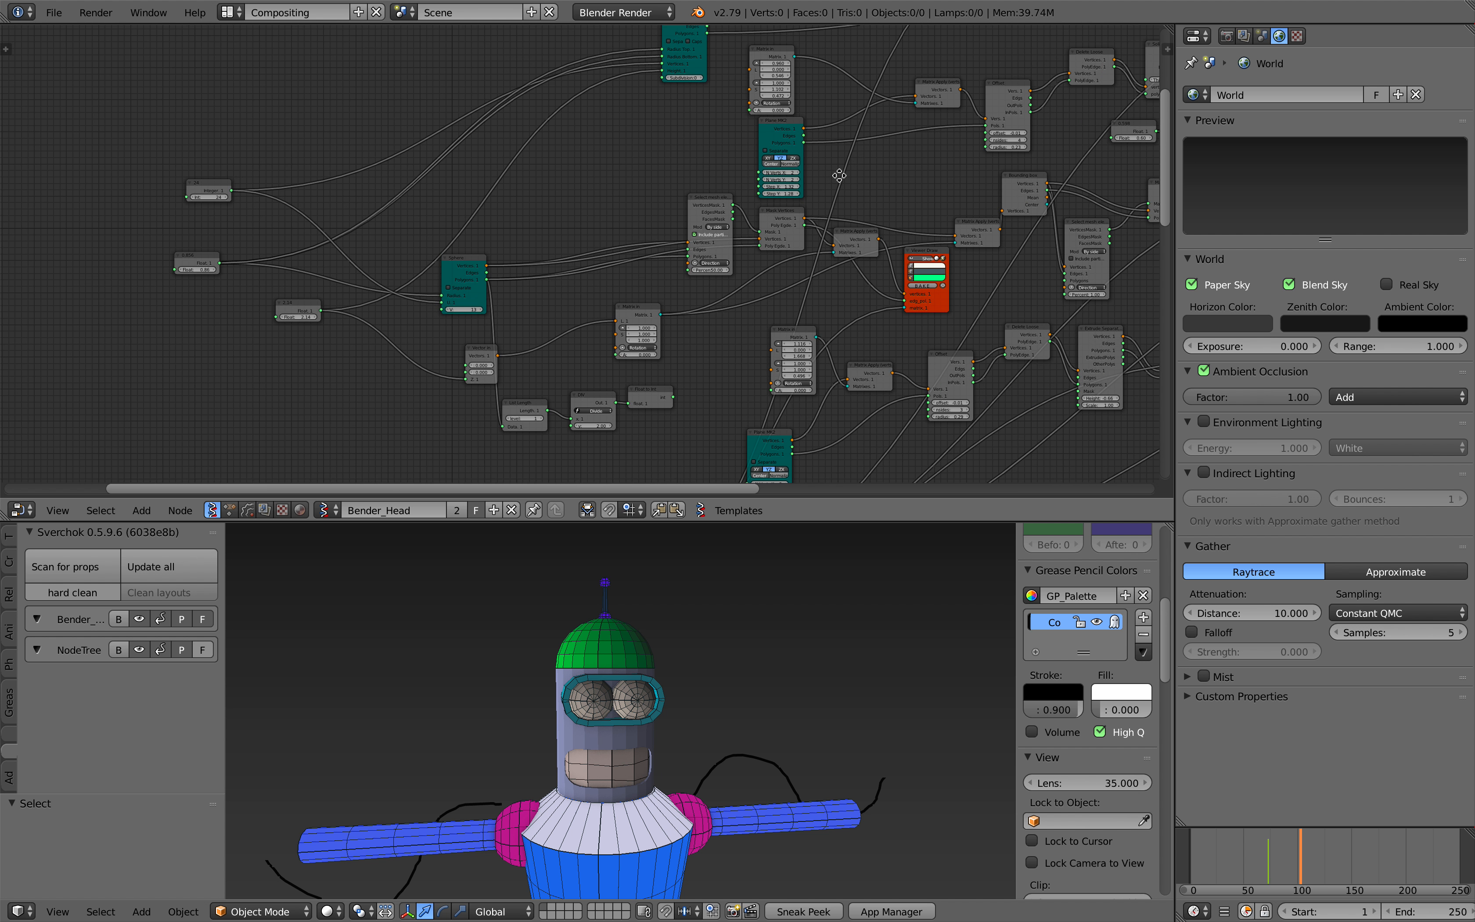
{"action": "mouse_move", "coordinate": [914, 146]}
{"action": "middle_mouse_down"}
{"action": "mouse_move", "coordinate": [434, 428]}
{"action": "mouse_move", "coordinate": [464, 482]}
{"action": "middle_mouse_up"}
{"action": "scroll", "coordinate": [533, 419], "scroll_direction": "up", "scroll_amount": 12}
{"action": "left_click", "coordinate": [554, 337]}
{"action": "left_click", "coordinate": [553, 335]}
{"action": "left_click", "coordinate": [553, 335]}
{"action": "left_click", "coordinate": [553, 335]}
{"action": "middle_click_drag", "start_coordinate": [621, 632], "coordinate": [644, 574]}
{"action": "left_click", "coordinate": [560, 336]}
{"action": "left_click", "coordinate": [560, 336]}
{"action": "left_click", "coordinate": [560, 336]}
{"action": "left_click", "coordinate": [560, 336]}
{"action": "left_click", "coordinate": [560, 327]}
{"action": "left_click", "coordinate": [560, 336]}
{"action": "left_click", "coordinate": [560, 335]}
{"action": "left_click", "coordinate": [560, 335]}
{"action": "left_click", "coordinate": [560, 335]}
- Adjust the mouth by setting the Scale node's multiplier to 0.72 and the Vector in node's Z to 0.408
{"action": "middle_click_drag", "start_coordinate": [290, 354], "coordinate": [508, 320]}
{"action": "scroll", "coordinate": [500, 323], "scroll_direction": "up", "scroll_amount": 2}
{"action": "left_click_drag", "start_coordinate": [427, 368], "coordinate": [434, 368]}
{"action": "middle_click_drag", "start_coordinate": [79, 309], "coordinate": [290, 326]}
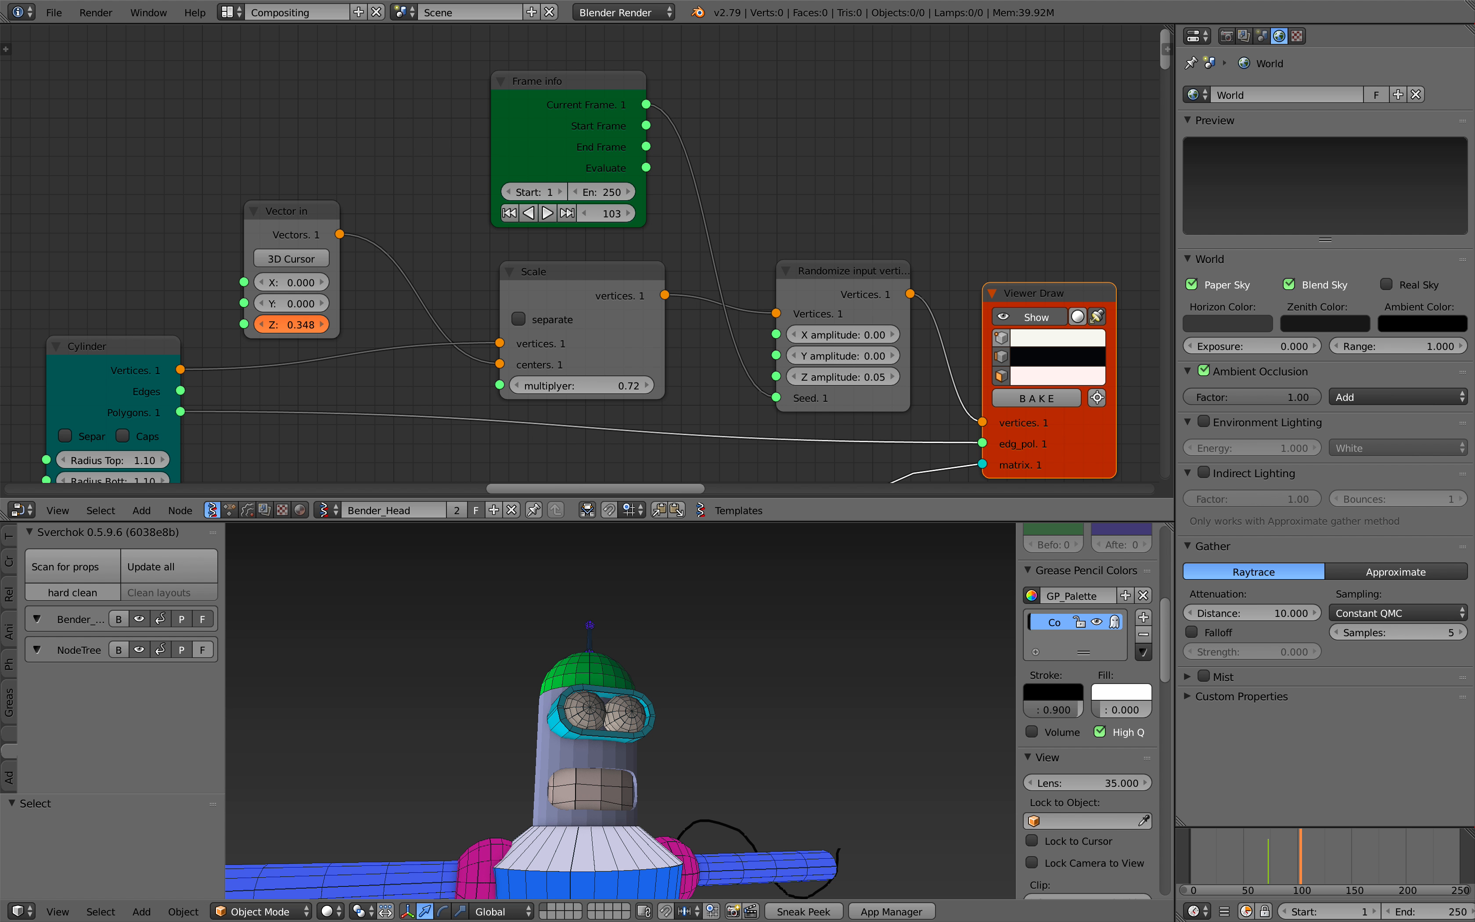
{"action": "left_click_drag", "start_coordinate": [291, 324], "coordinate": [297, 324]}
- Examine the mouth and eye visor up close from below and from the front
{"action": "middle_click_drag", "start_coordinate": [1044, 414], "coordinate": [673, 417]}
{"action": "scroll", "coordinate": [672, 416], "scroll_direction": "down", "scroll_amount": 2}
{"action": "middle_click_drag", "start_coordinate": [678, 668], "coordinate": [681, 716]}
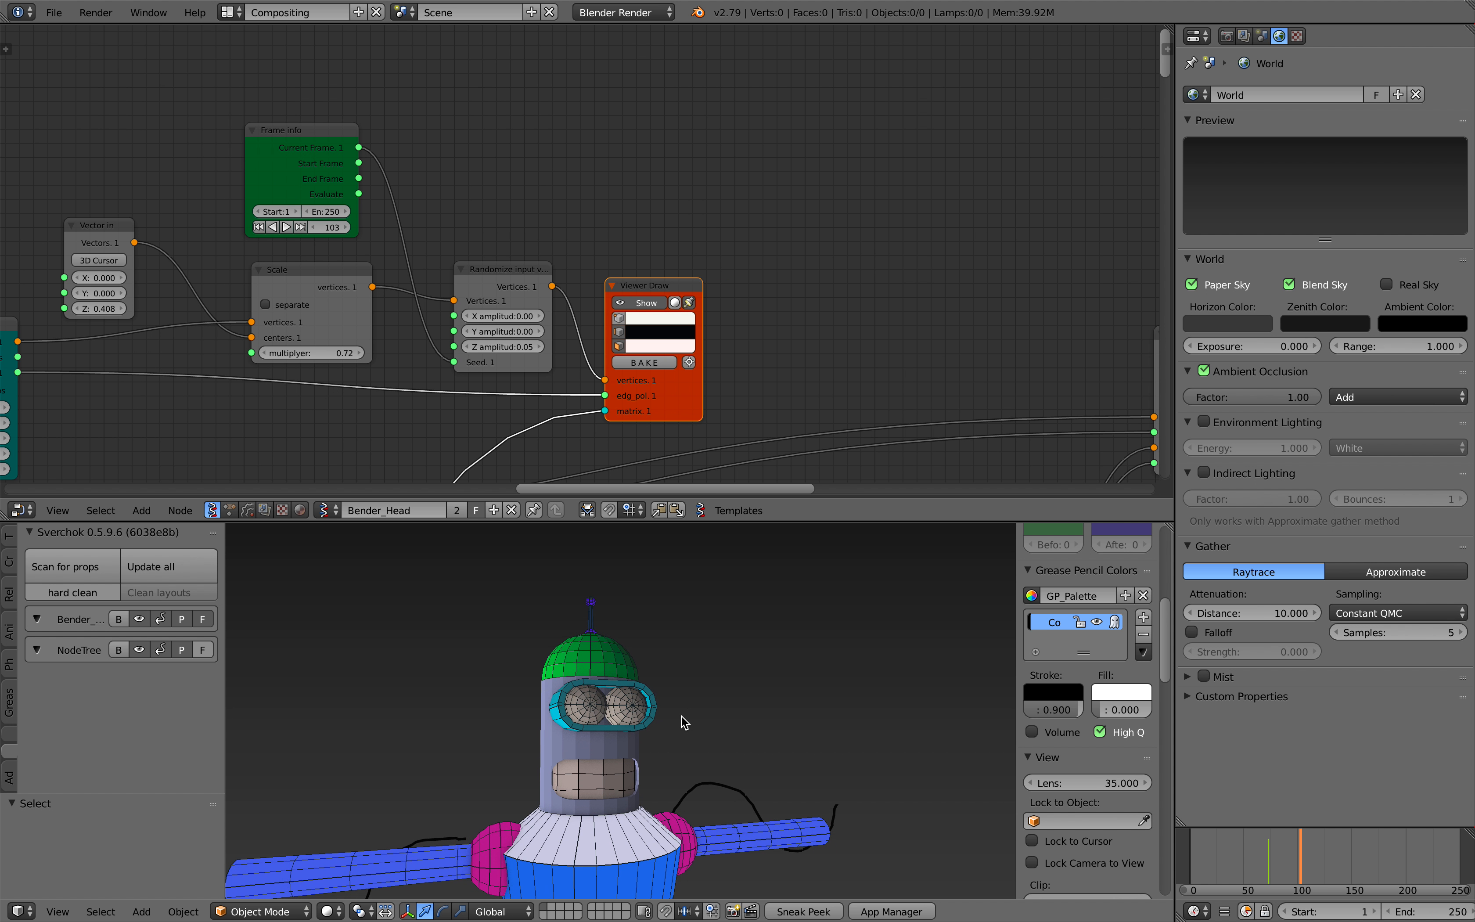
{"action": "scroll", "coordinate": [566, 684], "scroll_direction": "up", "scroll_amount": 2}
{"action": "middle_click_drag", "start_coordinate": [563, 706], "coordinate": [631, 716]}
{"action": "scroll", "coordinate": [566, 786], "scroll_direction": "up", "scroll_amount": 2}
{"action": "middle_click_drag", "start_coordinate": [565, 792], "coordinate": [663, 749]}
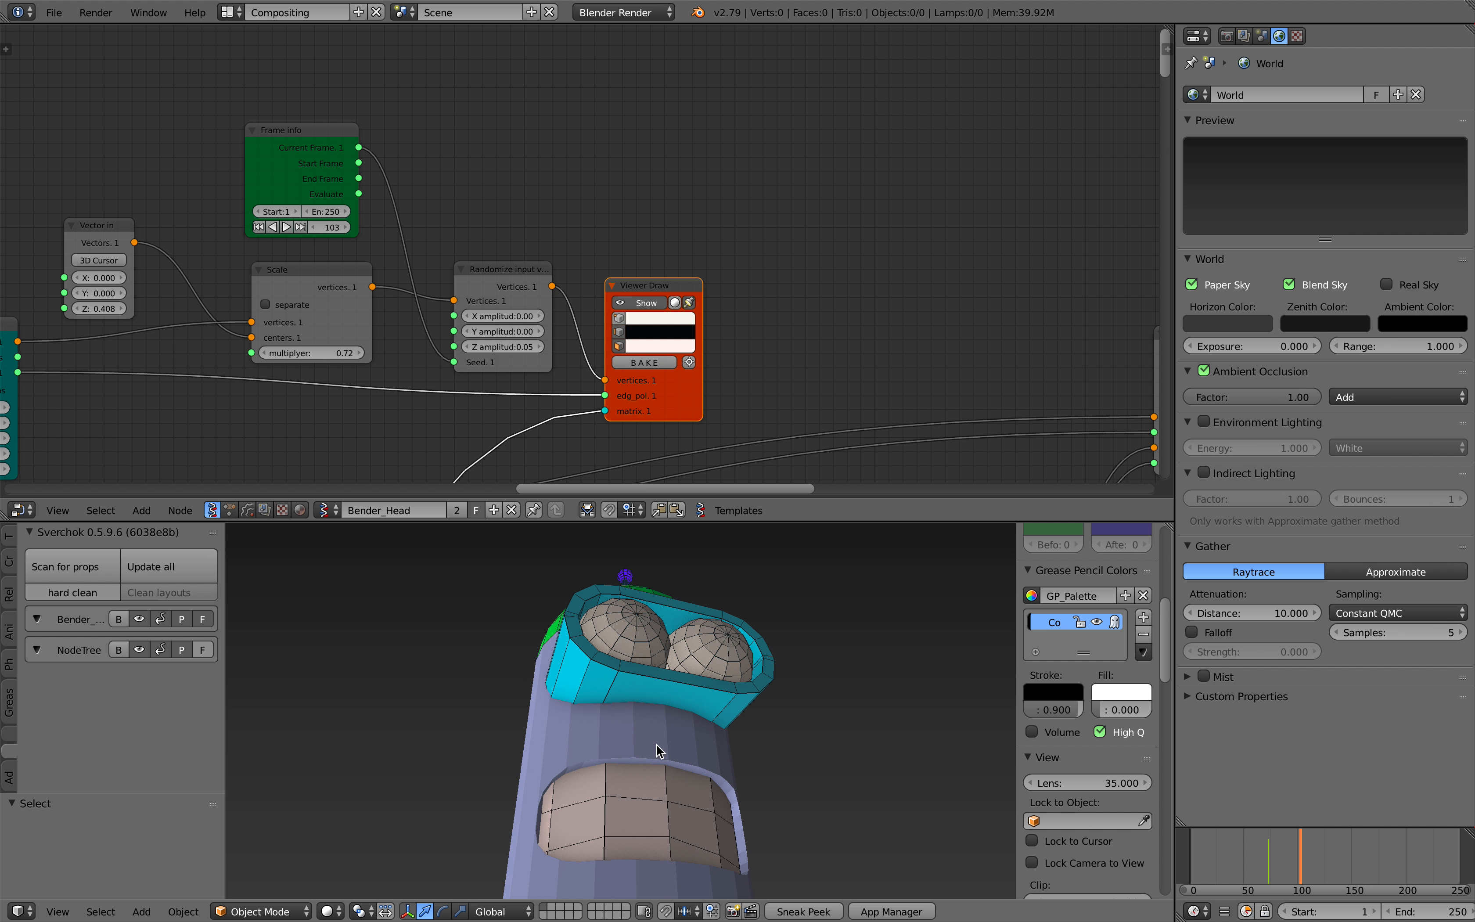
{"action": "middle_click_drag", "start_coordinate": [564, 840], "coordinate": [616, 701]}
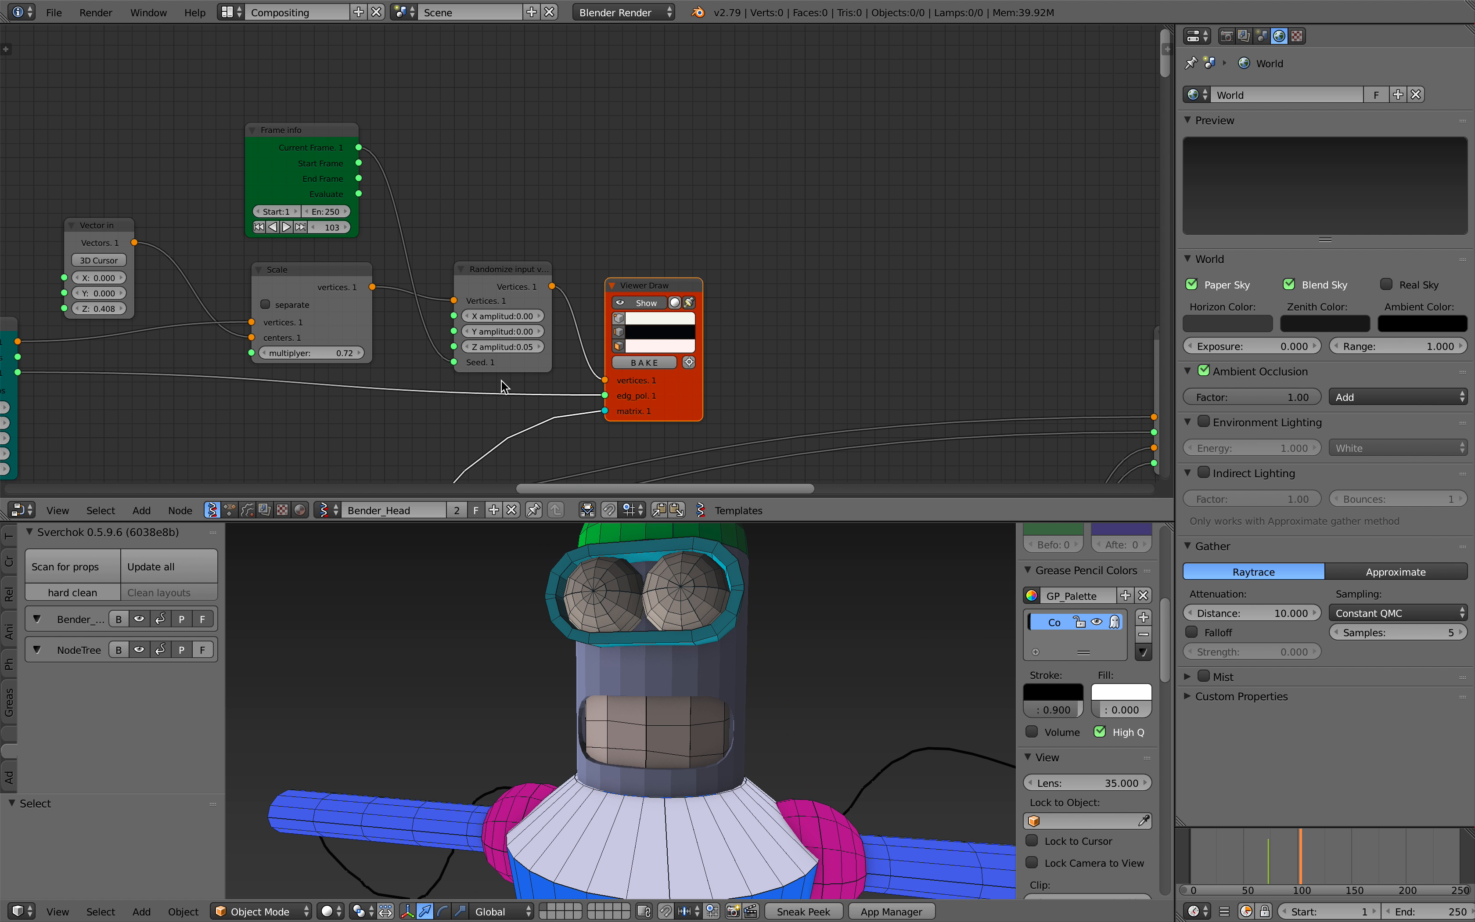
- Widen the head by setting the Float node that drives its radius to 0.904
{"action": "scroll", "coordinate": [363, 382], "scroll_direction": "down", "scroll_amount": 4}
{"action": "scroll", "coordinate": [364, 378], "scroll_direction": "down", "scroll_amount": 1}
{"action": "middle_click_drag", "start_coordinate": [361, 376], "coordinate": [677, 235]}
{"action": "scroll", "coordinate": [619, 290], "scroll_direction": "up", "scroll_amount": 4}
{"action": "scroll", "coordinate": [677, 235], "scroll_direction": "up", "scroll_amount": 9}
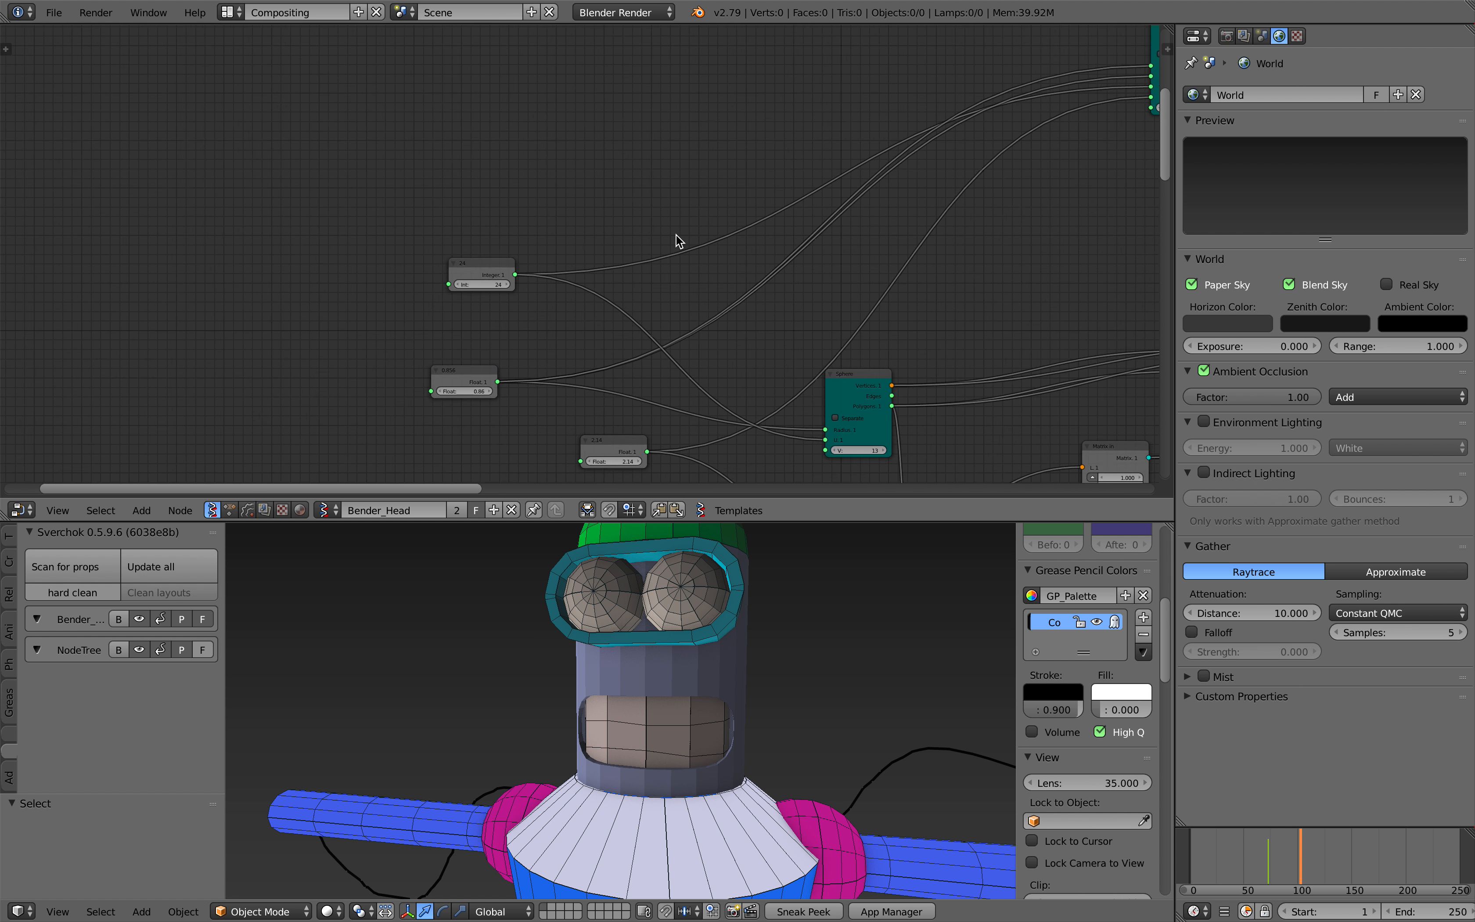
{"action": "middle_click_drag", "start_coordinate": [488, 335], "coordinate": [477, 273]}
{"action": "mouse_move", "coordinate": [395, 352]}
{"action": "left_mouse_down"}
{"action": "mouse_move", "coordinate": [375, 353]}
{"action": "mouse_move", "coordinate": [417, 353]}
{"action": "left_mouse_up"}
{"action": "middle_click_drag", "start_coordinate": [663, 313], "coordinate": [659, 208]}
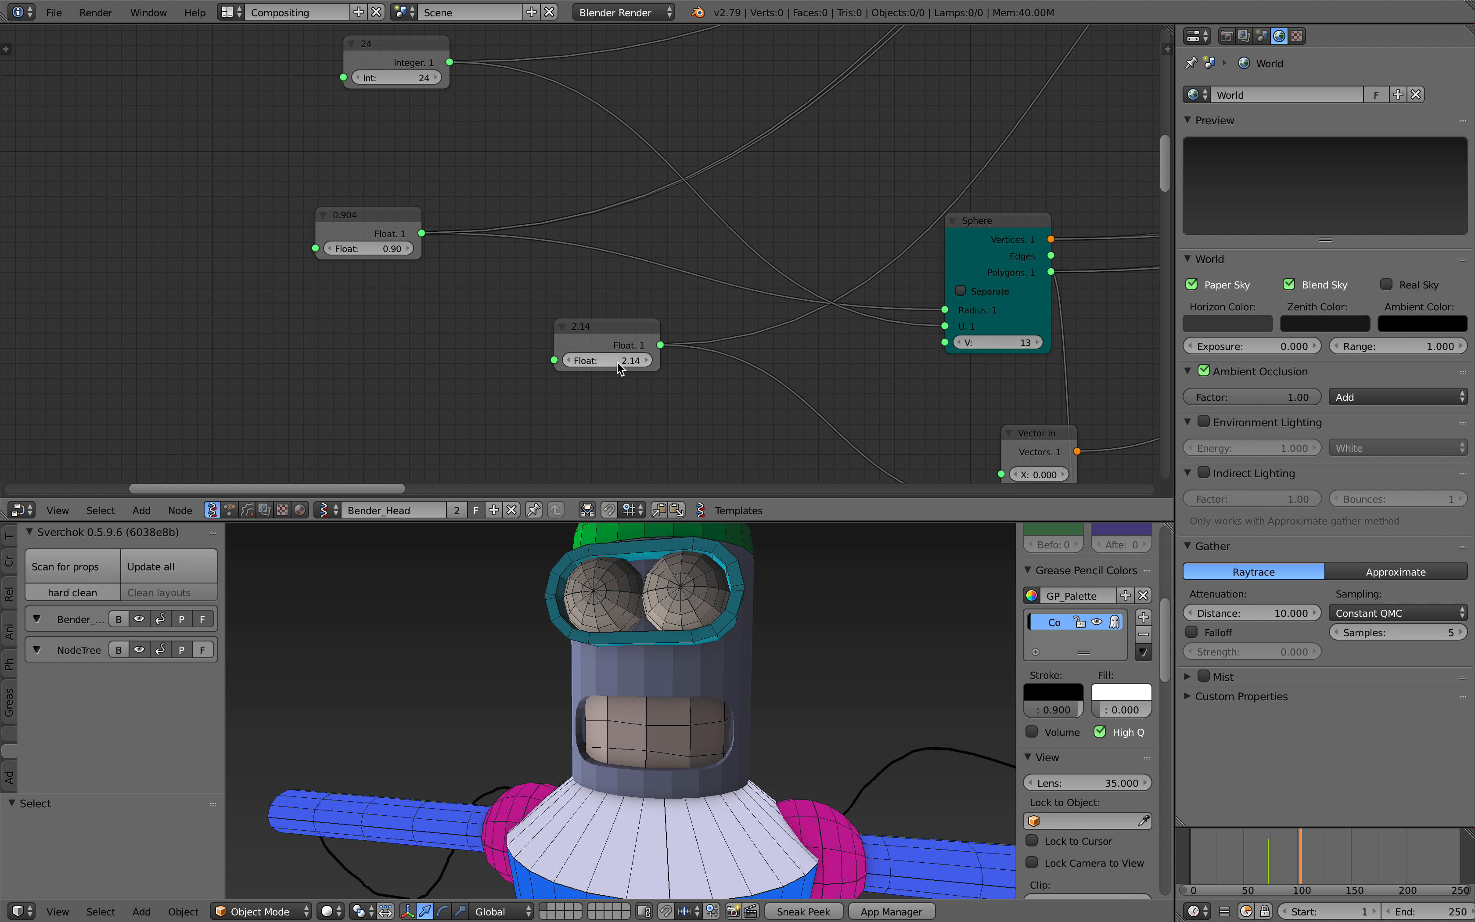
- Make the head taller by setting the second Float node, below the radius one, to 2.38
{"action": "scroll", "coordinate": [766, 724], "scroll_direction": "down", "scroll_amount": 2}
{"action": "middle_click_drag", "start_coordinate": [766, 724], "coordinate": [698, 707]}
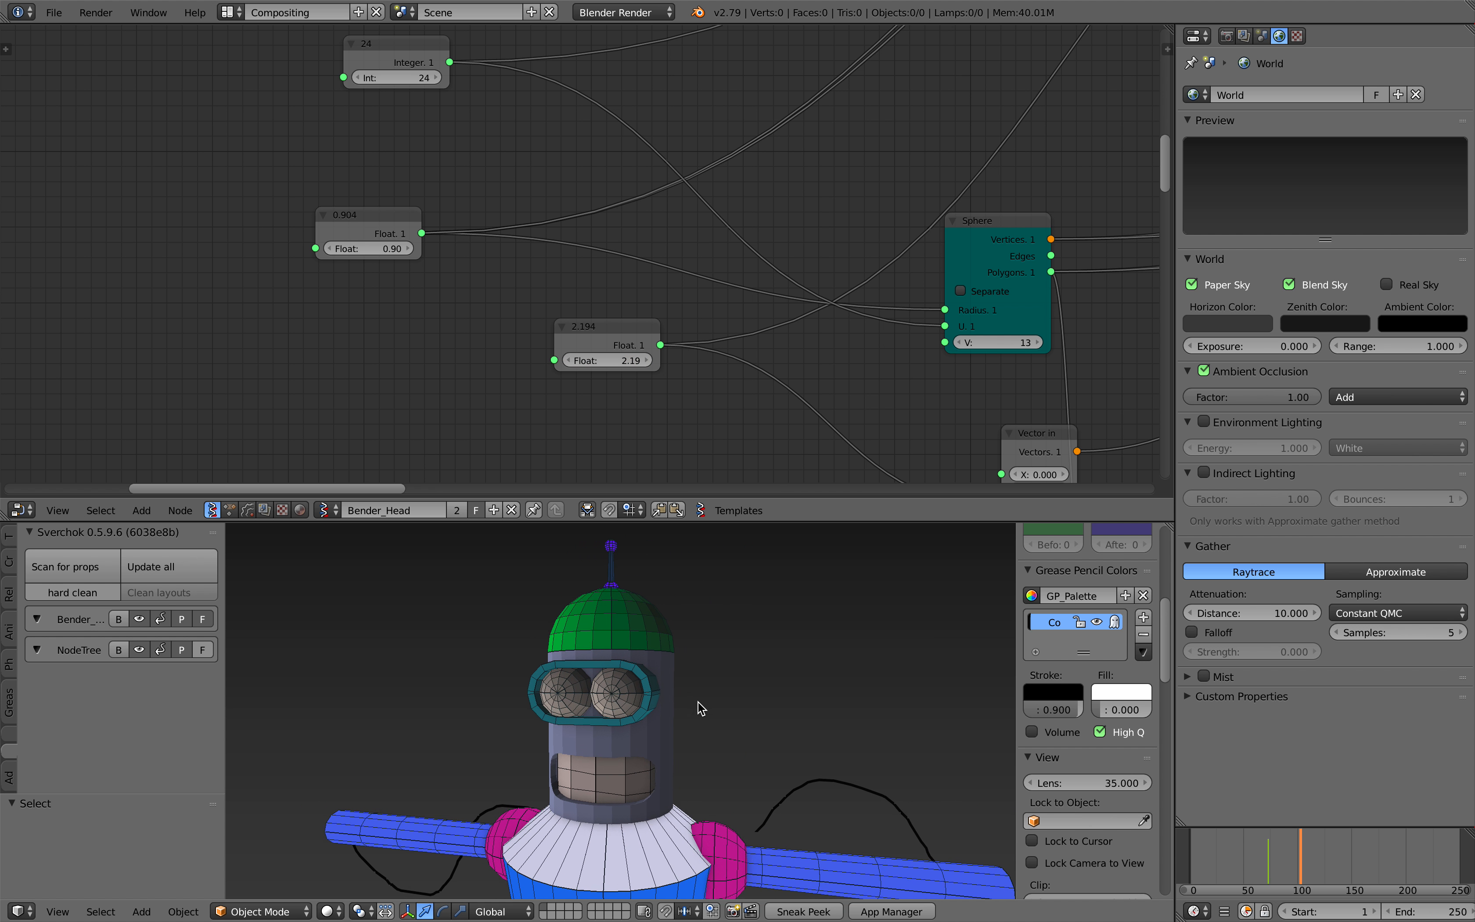
{"action": "key", "text": "KP_1"}
{"action": "mouse_move", "coordinate": [617, 360]}
{"action": "left_mouse_down"}
{"action": "mouse_move", "coordinate": [676, 361]}
{"action": "mouse_move", "coordinate": [630, 361]}
{"action": "left_mouse_up"}
{"action": "middle_click_drag", "start_coordinate": [746, 776], "coordinate": [533, 628]}
{"action": "scroll", "coordinate": [733, 775], "scroll_direction": "down", "scroll_amount": 4}
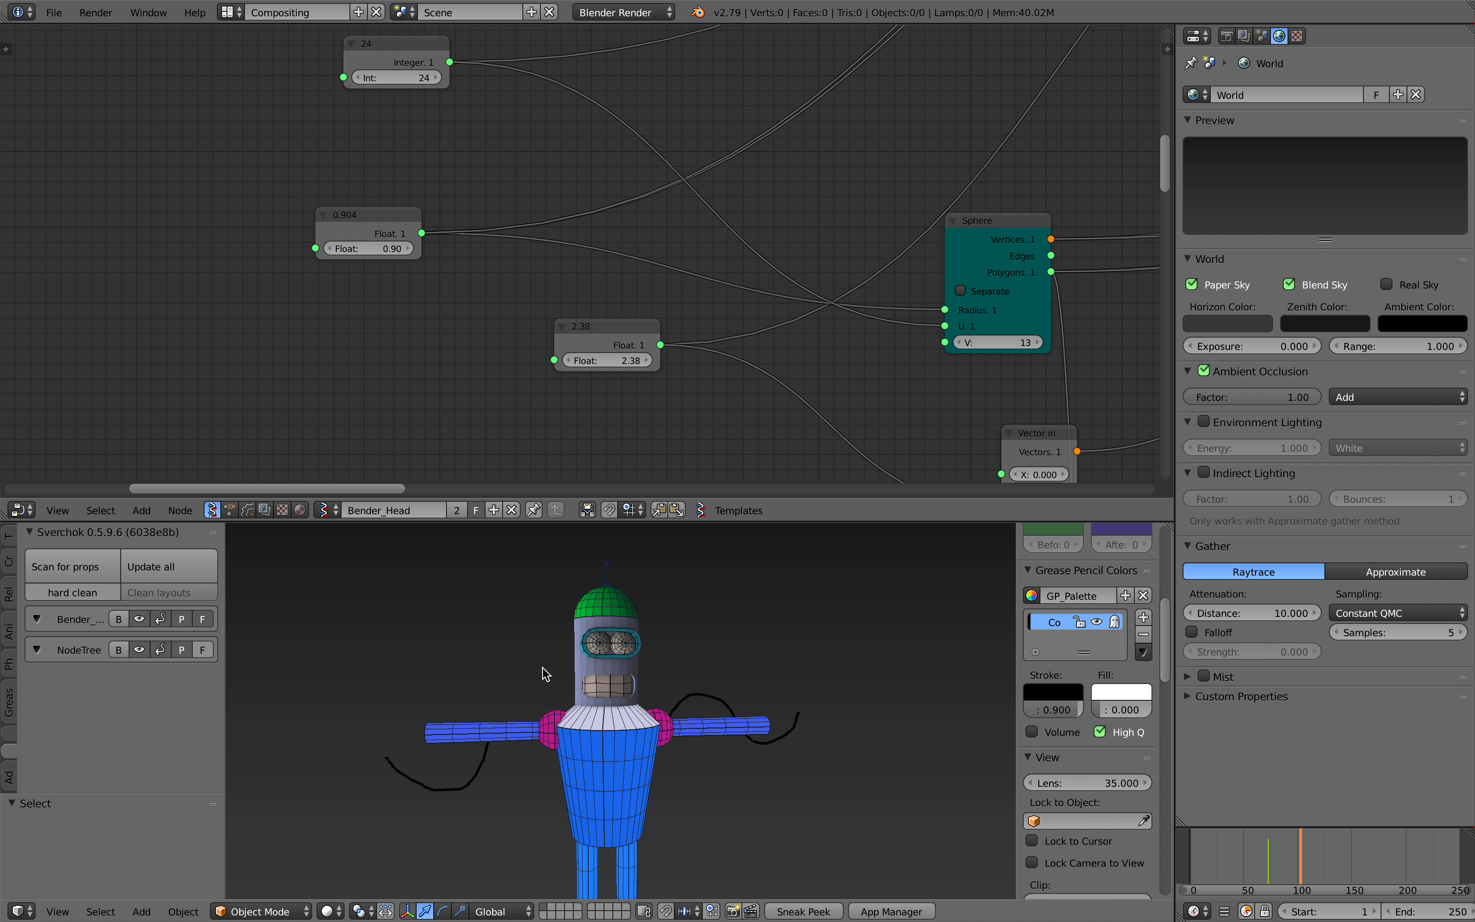
- Switch to the browser's "bender robot" image results and enlarge the Baby Bender picture to study its head proportions
{"action": "key", "text": "ctrl+Left"}
{"action": "scroll", "coordinate": [829, 306], "scroll_direction": "down", "scroll_amount": 10}
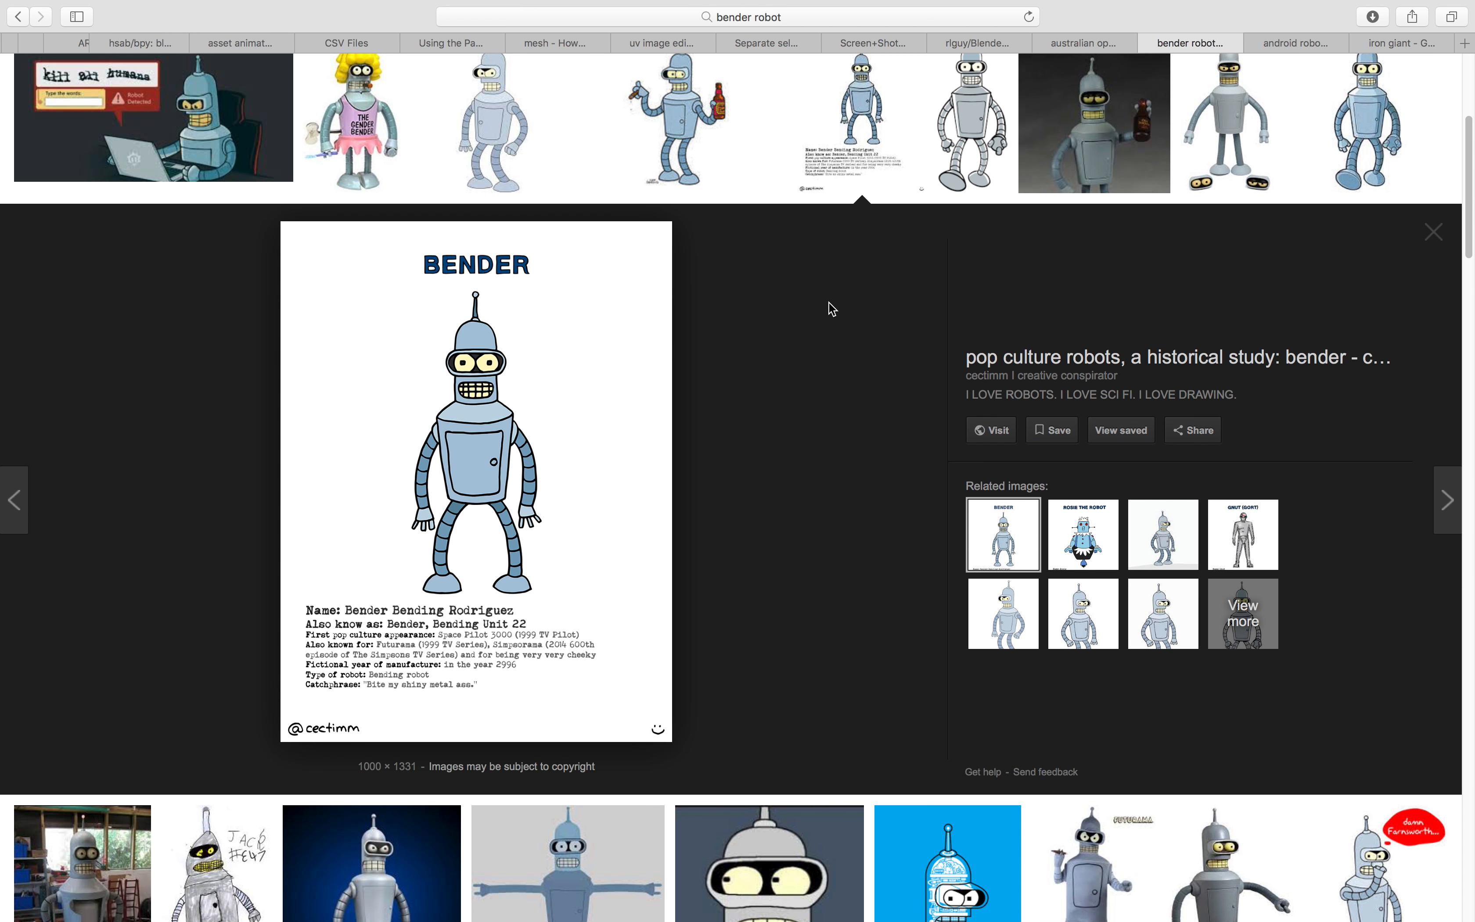
{"action": "left_click", "coordinate": [969, 517]}
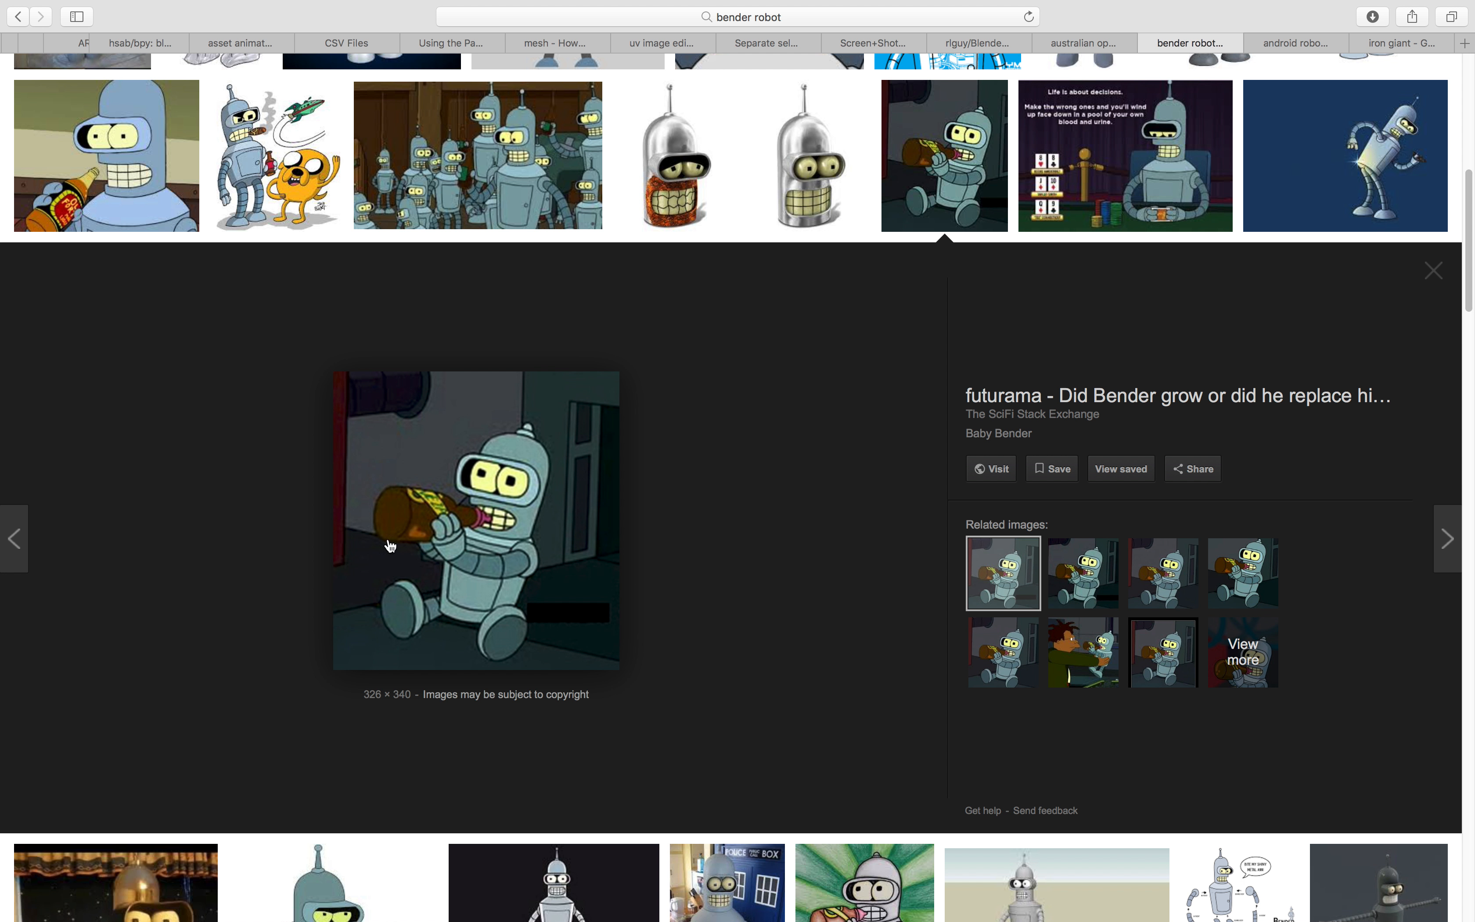
{"action": "scroll", "coordinate": [717, 477], "scroll_direction": "up", "scroll_amount": 2}
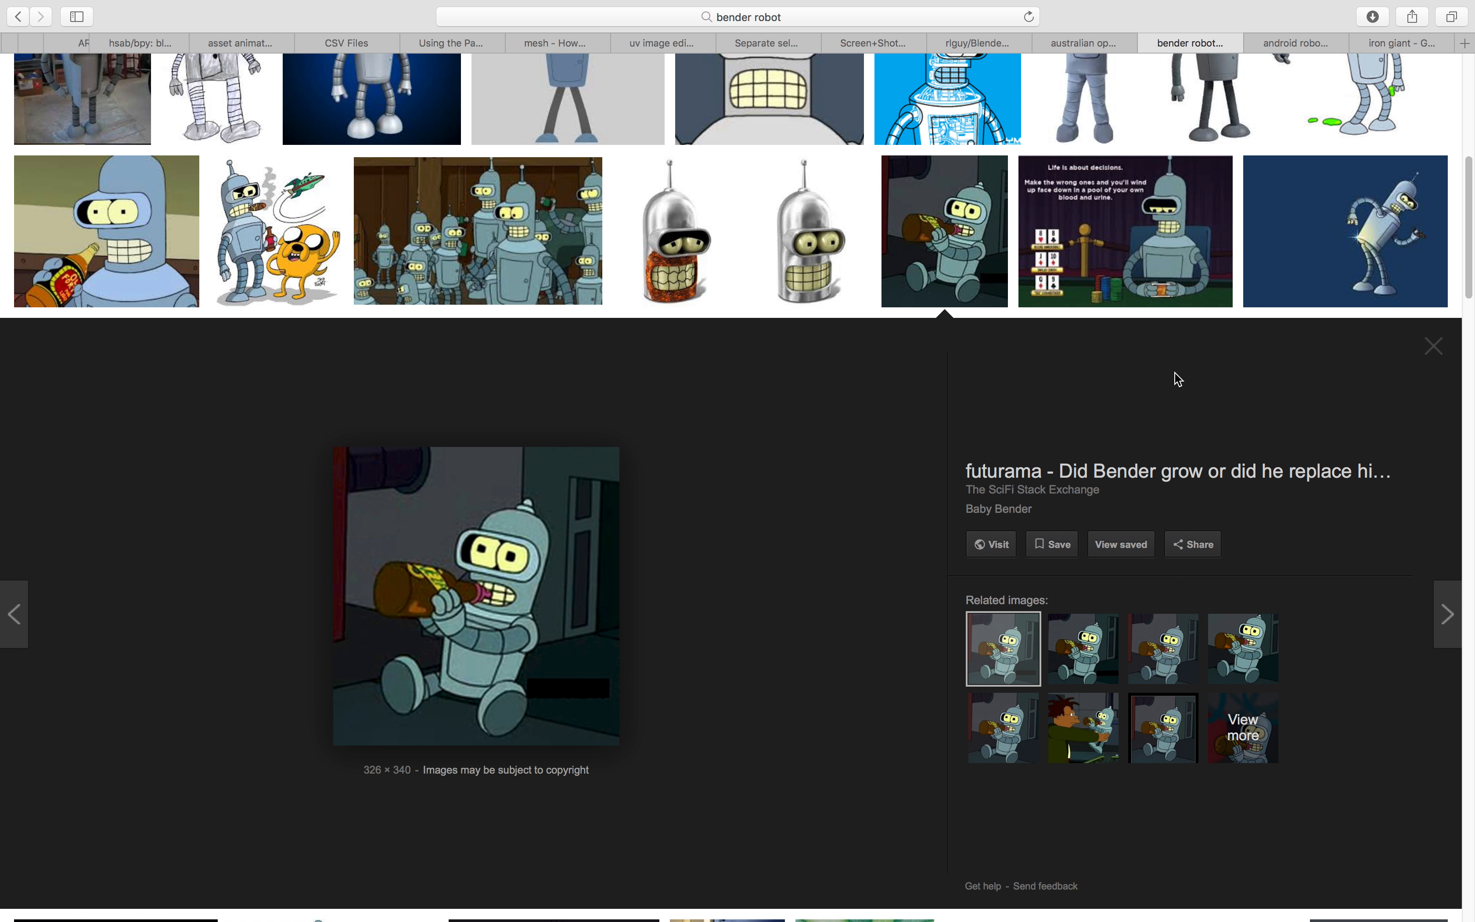
{"action": "scroll", "coordinate": [1103, 326], "scroll_direction": "up", "scroll_amount": 5}
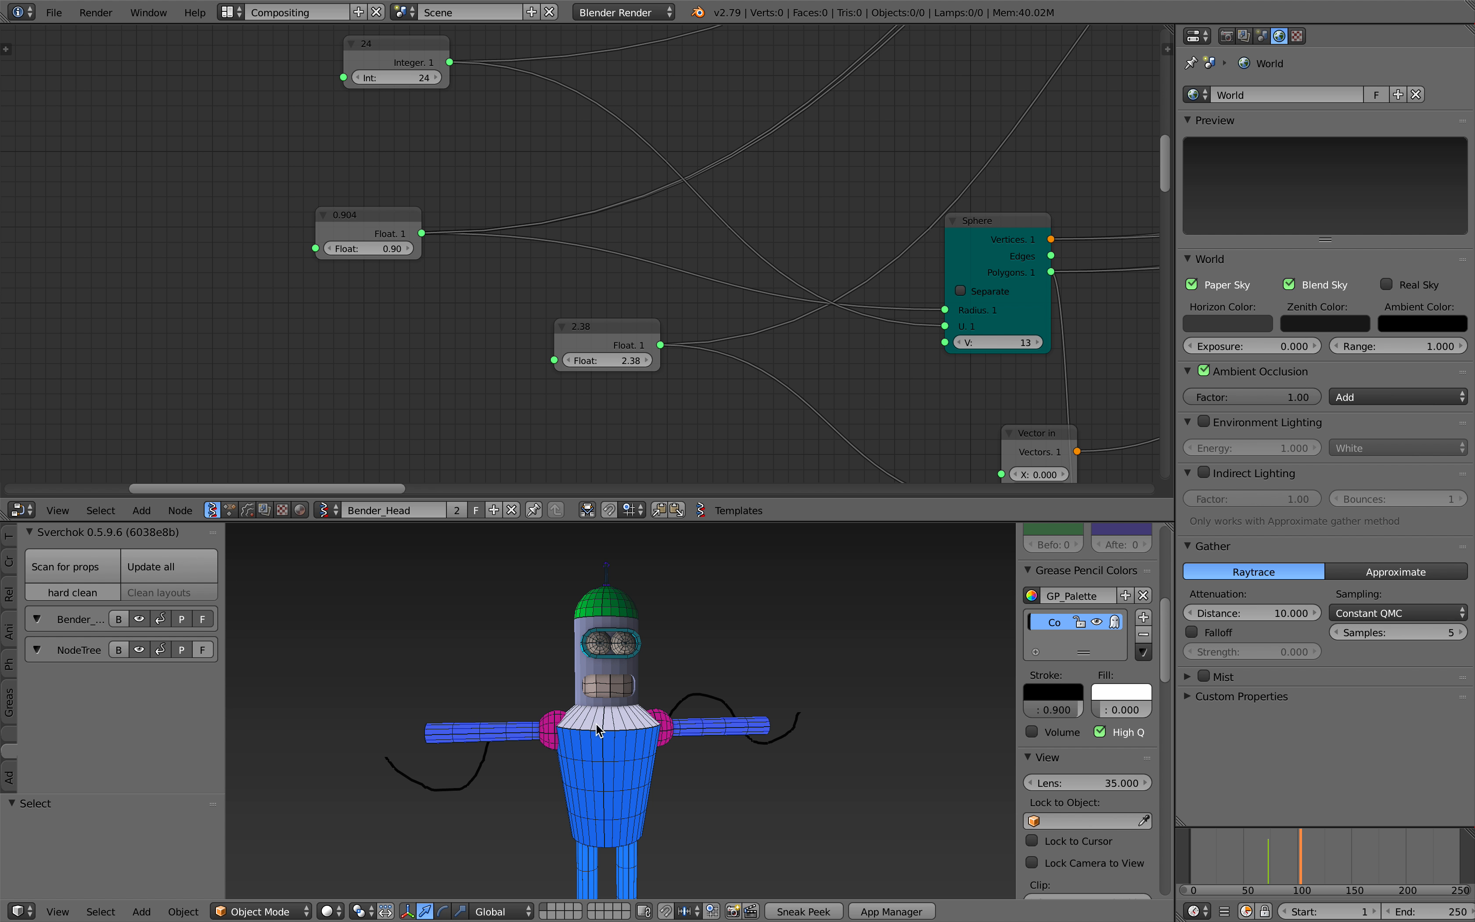
- Return to Blender and examine the Bender_Head node tree from the Sphere node through the mask, plane and offset nodes
{"action": "mouse_move", "coordinate": [658, 716]}
{"action": "middle_mouse_down"}
{"action": "mouse_move", "coordinate": [596, 706]}
{"action": "mouse_move", "coordinate": [596, 721]}
{"action": "mouse_move", "coordinate": [646, 719]}
{"action": "middle_mouse_up"}
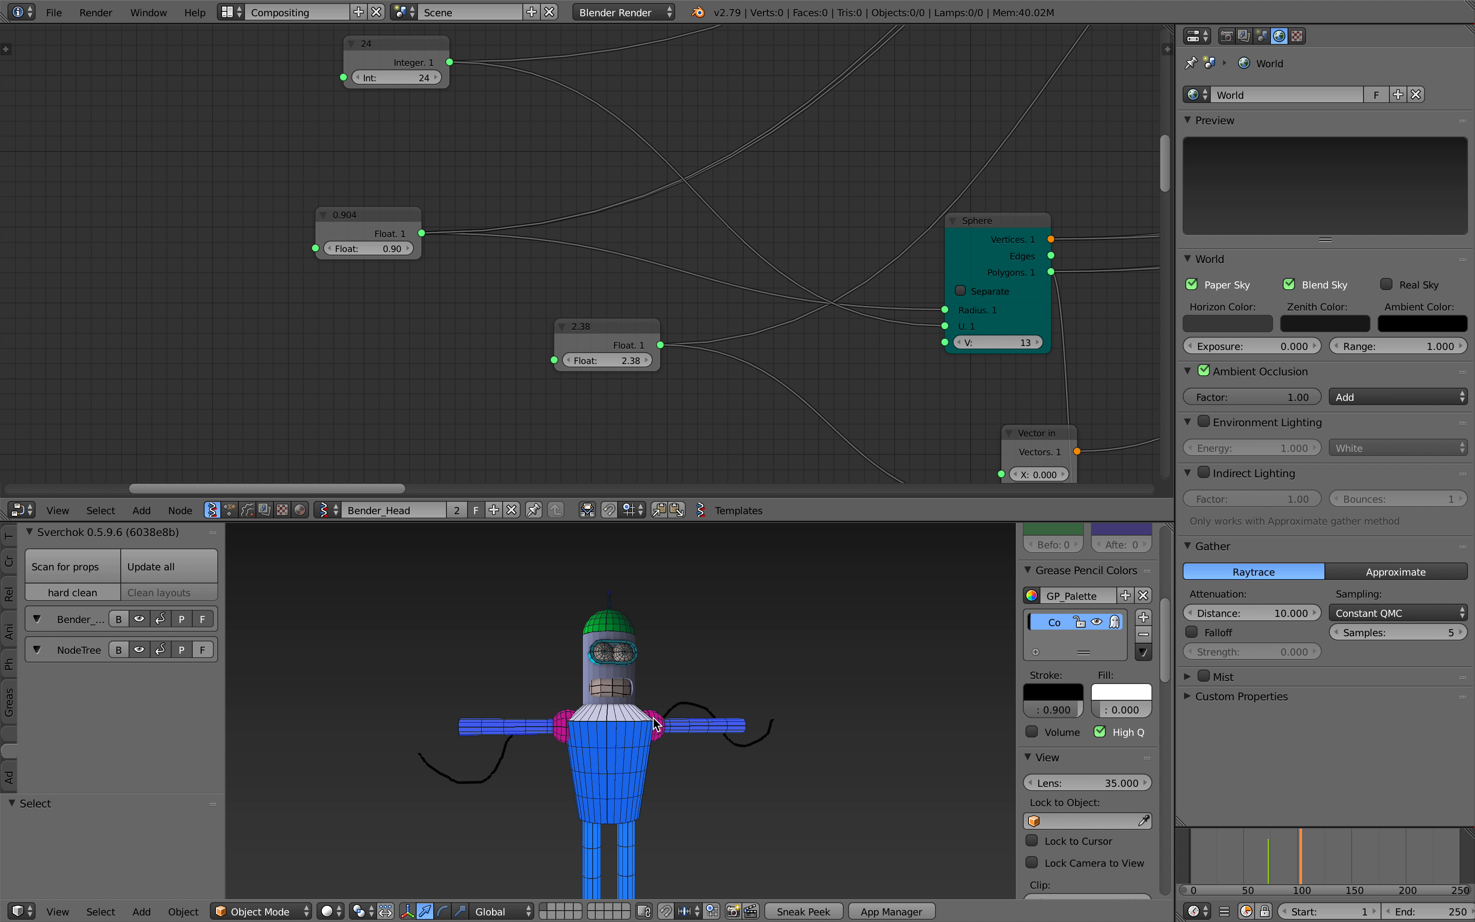
{"action": "middle_click_drag", "start_coordinate": [668, 336], "coordinate": [370, 360]}
{"action": "middle_click_drag", "start_coordinate": [623, 735], "coordinate": [612, 744]}
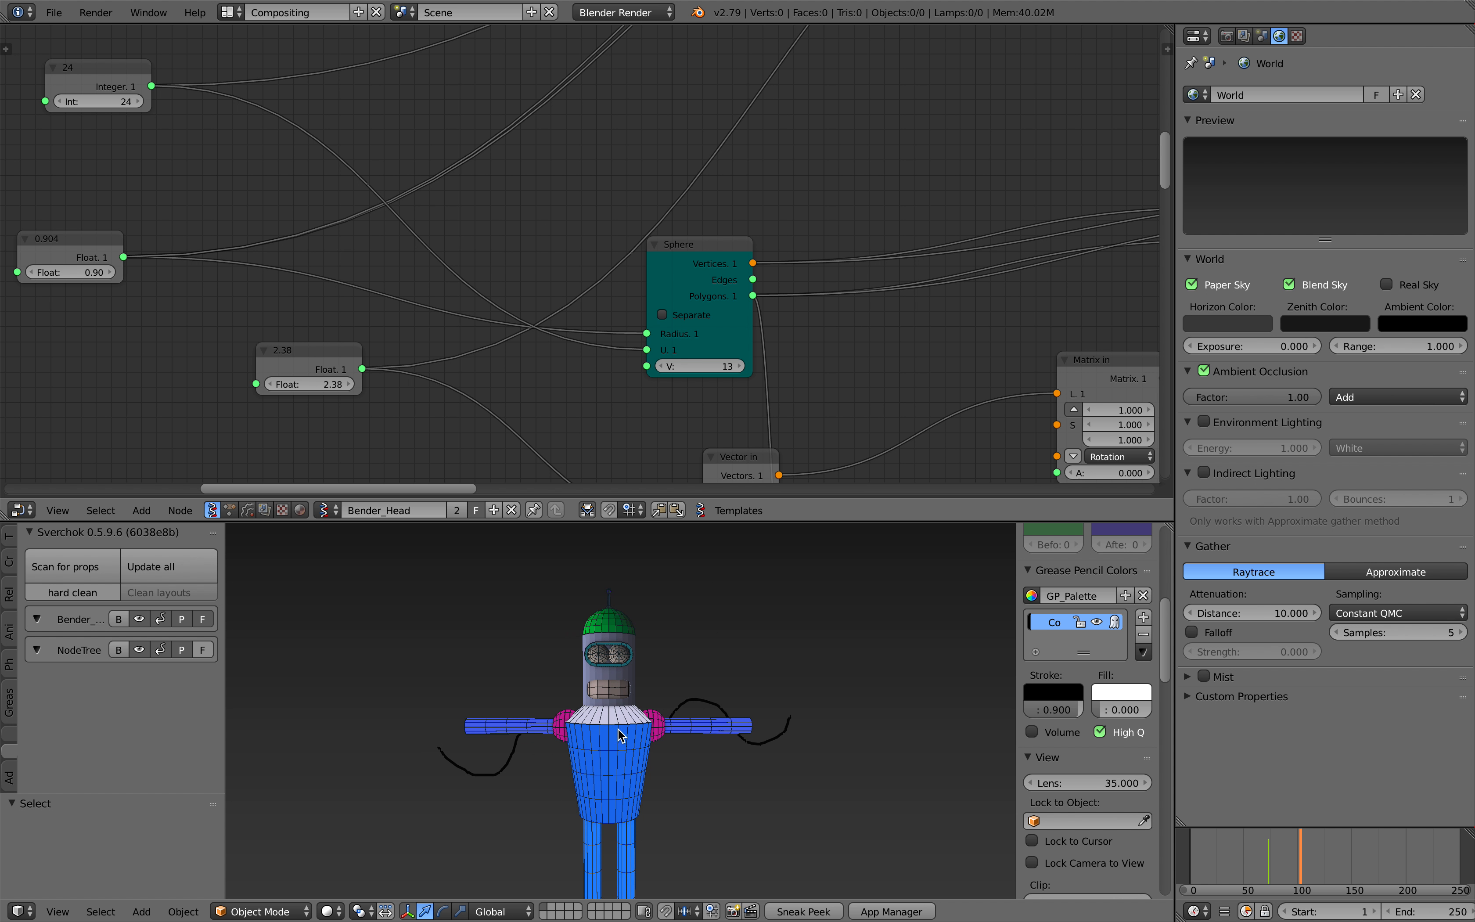
{"action": "scroll", "coordinate": [788, 366], "scroll_direction": "down", "scroll_amount": 3}
{"action": "middle_click_drag", "start_coordinate": [887, 311], "coordinate": [327, 414]}
{"action": "middle_click_drag", "start_coordinate": [515, 395], "coordinate": [508, 416]}
{"action": "scroll", "coordinate": [532, 391], "scroll_direction": "up", "scroll_amount": 1}
{"action": "left_click_drag", "start_coordinate": [546, 273], "coordinate": [521, 272]}
{"action": "middle_click_drag", "start_coordinate": [629, 245], "coordinate": [501, 340]}
{"action": "scroll", "coordinate": [501, 340], "scroll_direction": "down", "scroll_amount": 5}
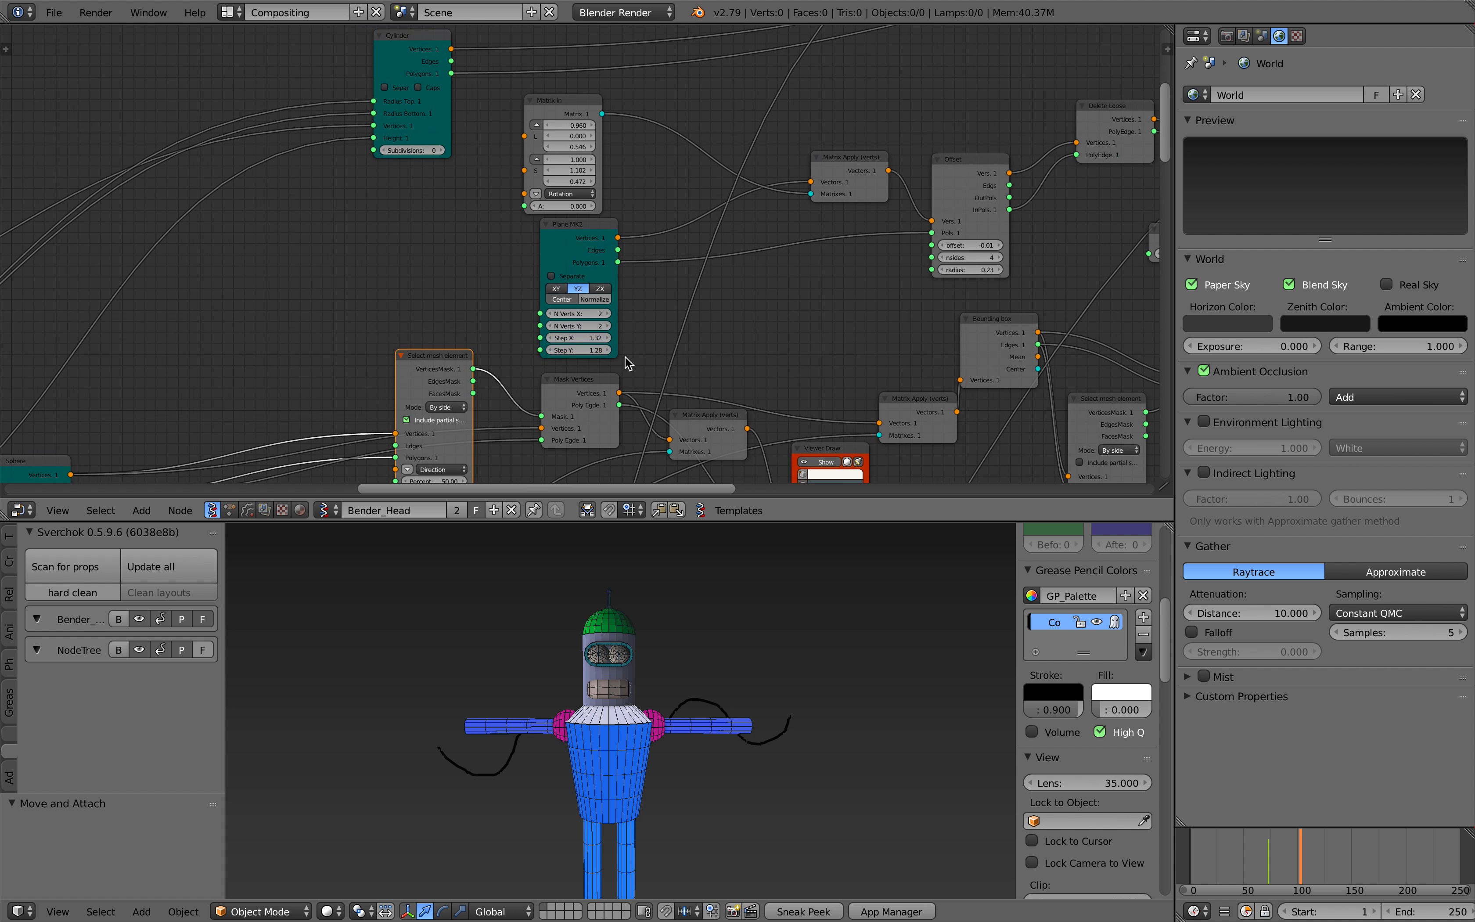
- Find the eye visor's Viewer Draw node and toggle its display off and on while viewing the head up close
{"action": "scroll", "coordinate": [650, 356], "scroll_direction": "up", "scroll_amount": 6}
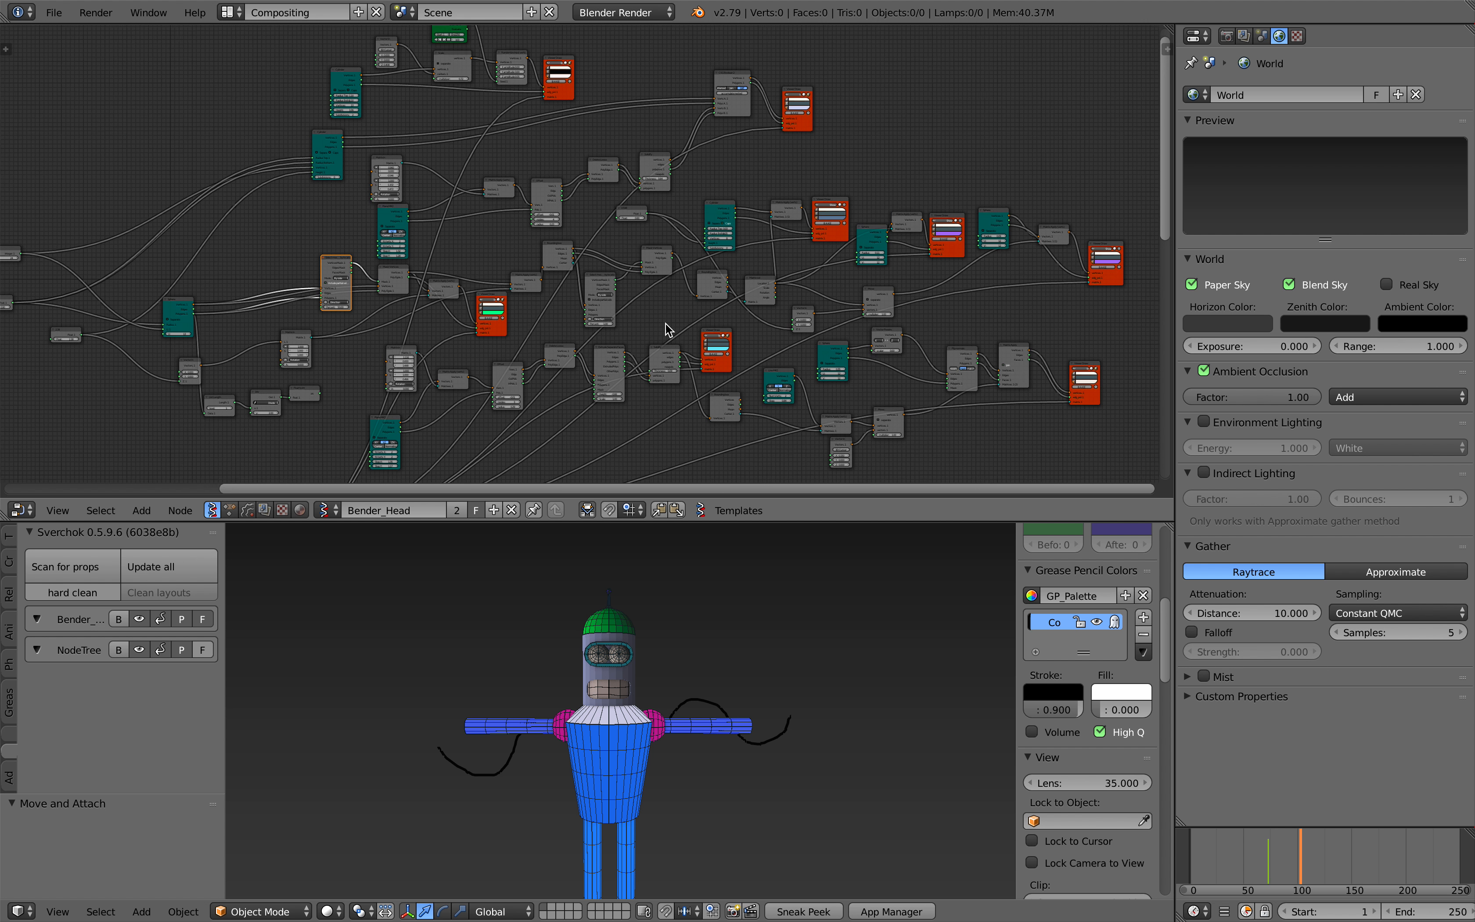
{"action": "left_click", "coordinate": [669, 370]}
{"action": "left_click", "coordinate": [669, 371]}
{"action": "middle_click_drag", "start_coordinate": [678, 615], "coordinate": [717, 619]}
{"action": "left_click", "coordinate": [679, 364]}
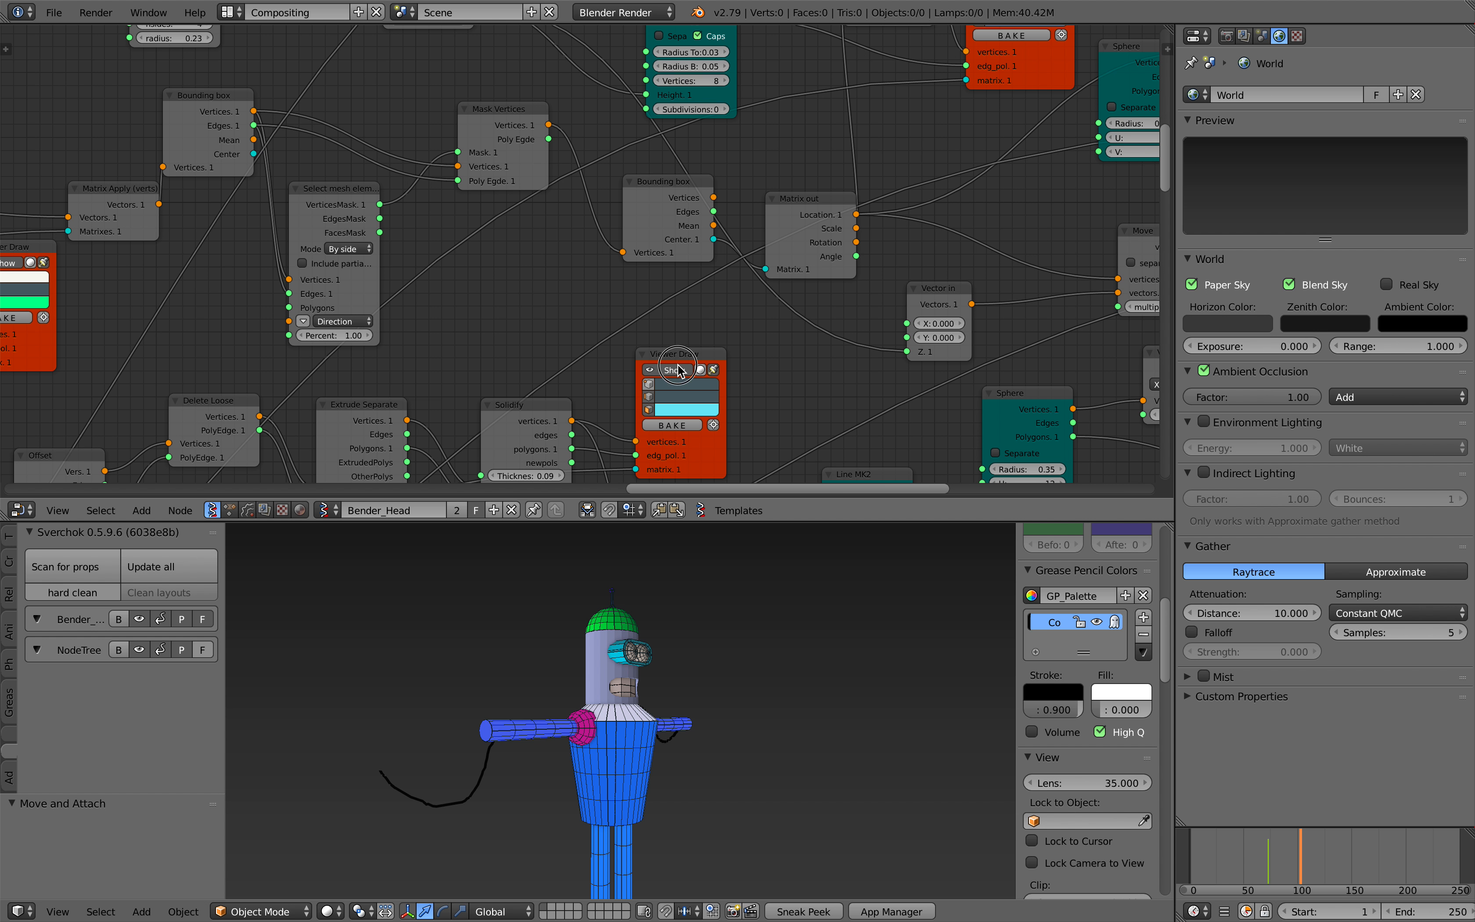
{"action": "scroll", "coordinate": [715, 659], "scroll_direction": "up", "scroll_amount": 6}
{"action": "middle_click_drag", "start_coordinate": [651, 681], "coordinate": [647, 687]}
{"action": "left_click", "coordinate": [661, 368]}
{"action": "left_click", "coordinate": [661, 368]}
{"action": "left_click", "coordinate": [667, 370]}
{"action": "left_click", "coordinate": [667, 370]}
- Sharpen the eye visor's rounded corners by setting the radius of its Offset node to 0.17
{"action": "middle_click_drag", "start_coordinate": [466, 368], "coordinate": [665, 193]}
{"action": "middle_click_drag", "start_coordinate": [462, 278], "coordinate": [648, 264]}
{"action": "middle_click_drag", "start_coordinate": [478, 348], "coordinate": [588, 342]}
{"action": "middle_click_drag", "start_coordinate": [272, 422], "coordinate": [500, 327]}
{"action": "left_click_drag", "start_coordinate": [439, 421], "coordinate": [329, 347]}
{"action": "middle_click_drag", "start_coordinate": [380, 307], "coordinate": [361, 397]}
{"action": "scroll", "coordinate": [615, 313], "scroll_direction": "up", "scroll_amount": 2}
{"action": "left_click_drag", "start_coordinate": [775, 261], "coordinate": [766, 259]}
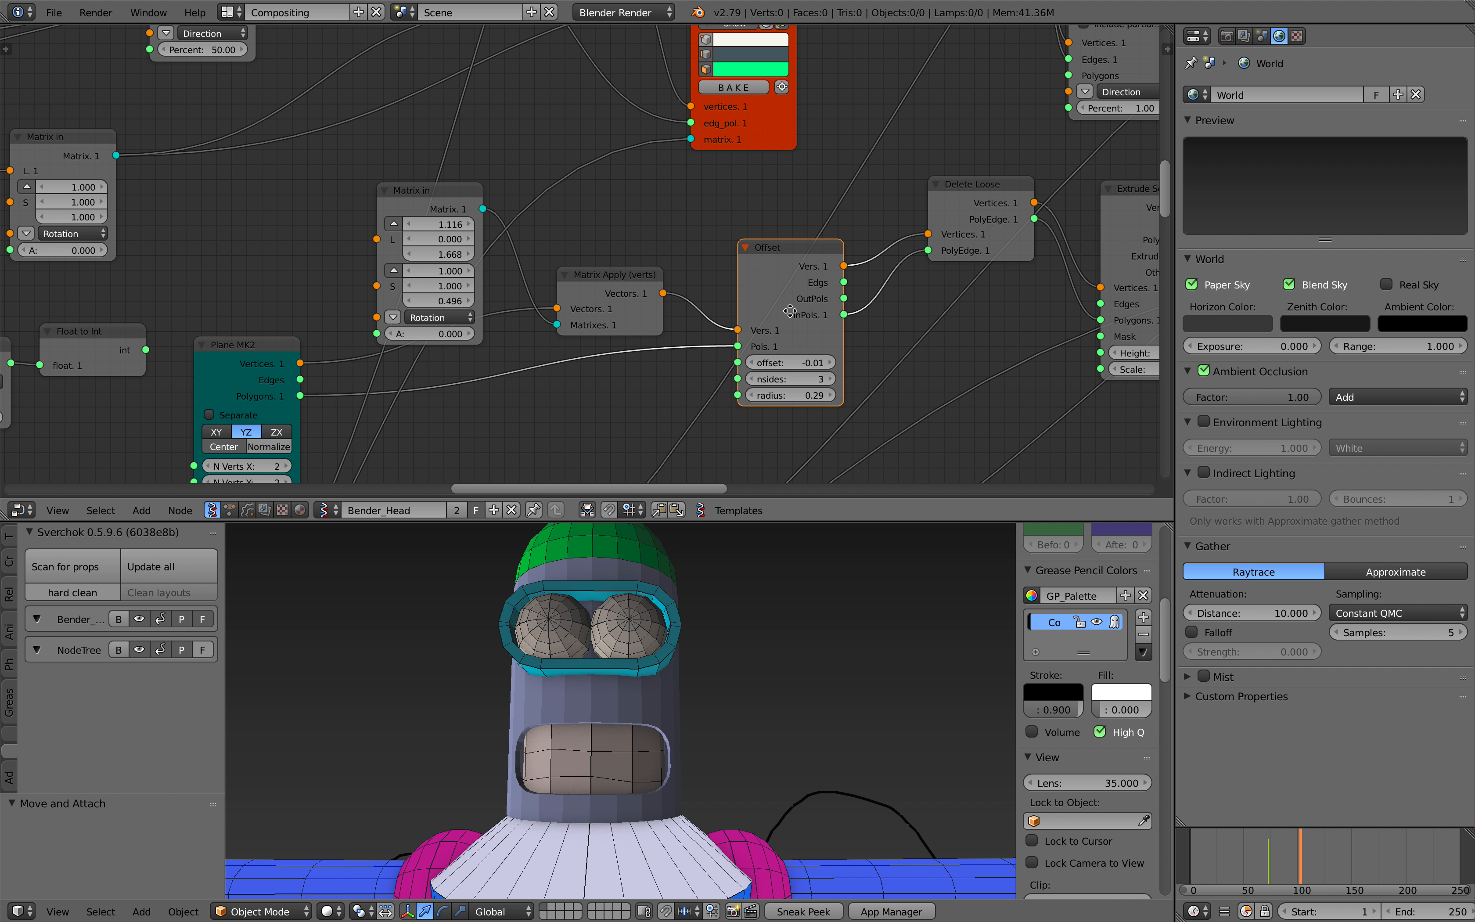
{"action": "middle_click_drag", "start_coordinate": [803, 421], "coordinate": [740, 398]}
{"action": "left_click_drag", "start_coordinate": [728, 373], "coordinate": [701, 373]}
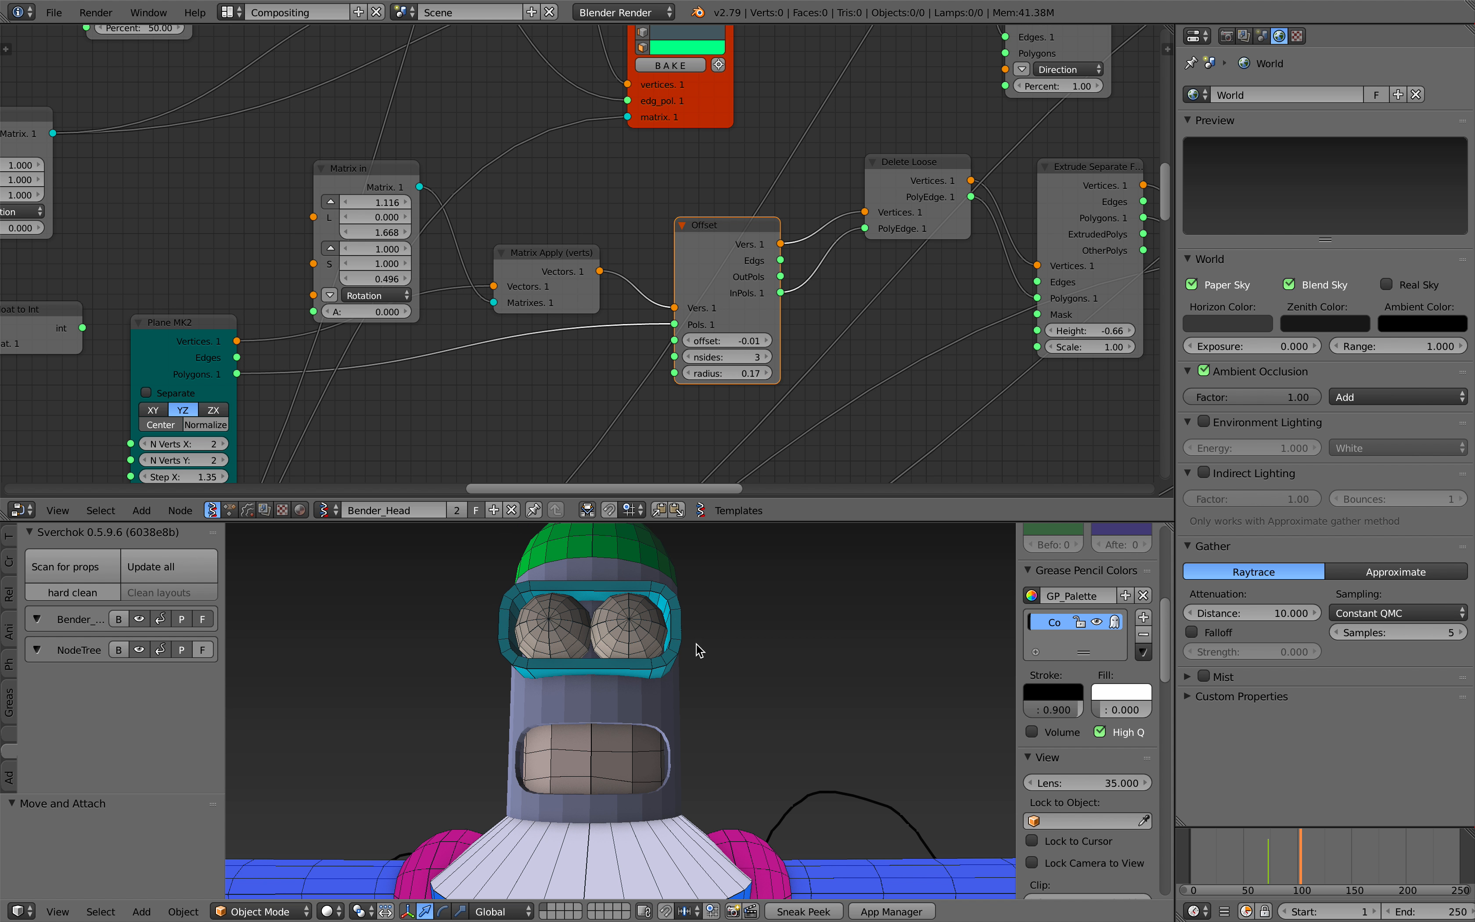
{"action": "middle_click_drag", "start_coordinate": [695, 649], "coordinate": [528, 702]}
{"action": "middle_click_drag", "start_coordinate": [568, 612], "coordinate": [628, 605]}
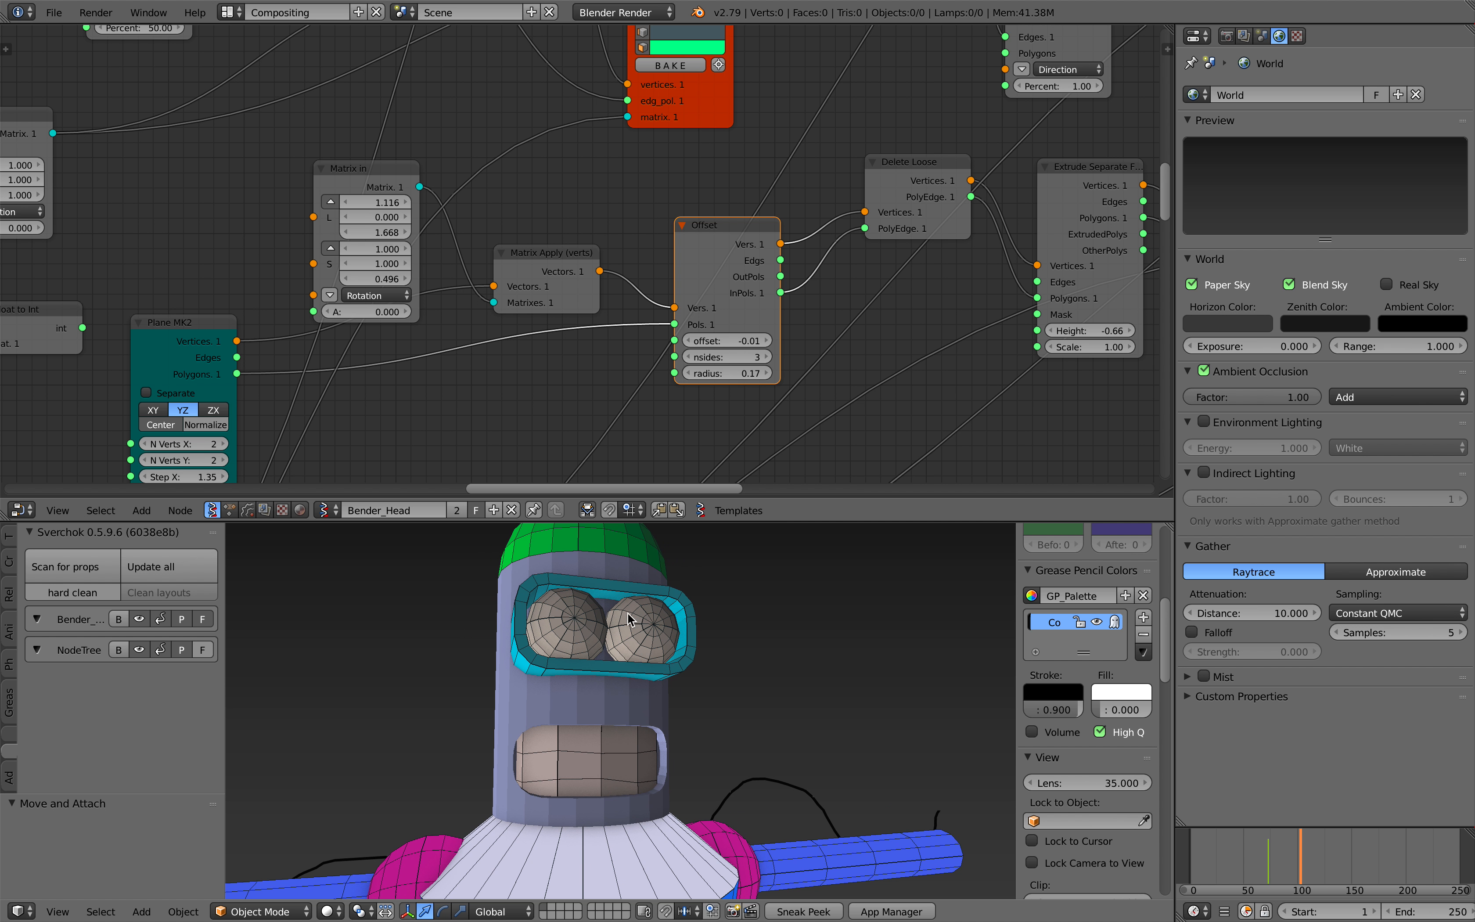
- Locate the Line MK2 and Sphere nodes that build the eyes and try a different step for the eye spacing
{"action": "scroll", "coordinate": [862, 321], "scroll_direction": "down", "scroll_amount": 4}
{"action": "scroll", "coordinate": [847, 310], "scroll_direction": "up", "scroll_amount": 2}
{"action": "middle_click_drag", "start_coordinate": [846, 307], "coordinate": [704, 357]}
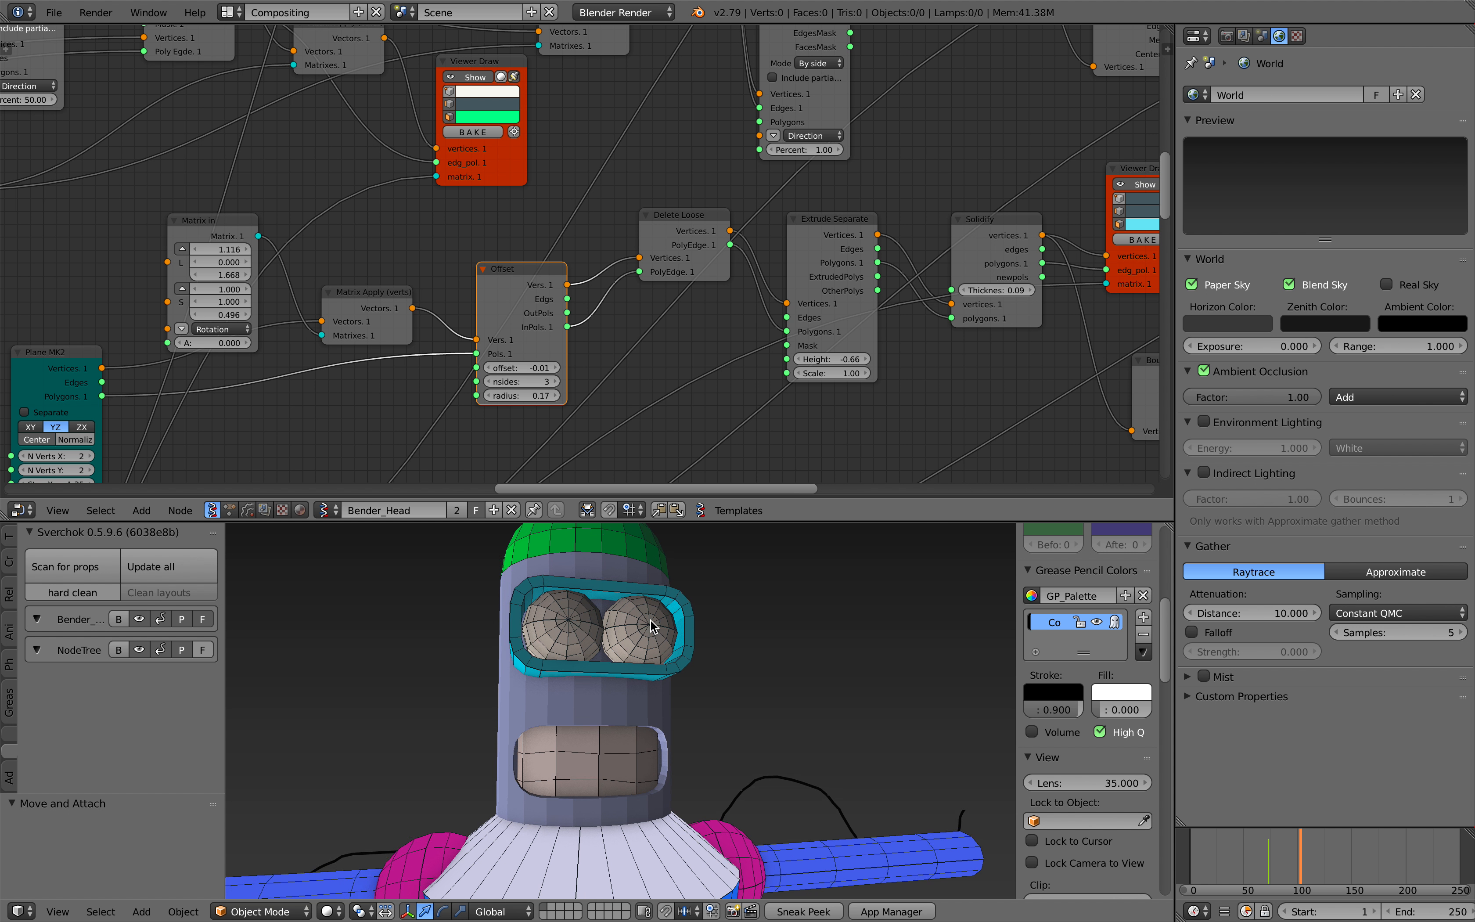
{"action": "scroll", "coordinate": [634, 378], "scroll_direction": "down", "scroll_amount": 6}
{"action": "scroll", "coordinate": [653, 420], "scroll_direction": "up", "scroll_amount": 7}
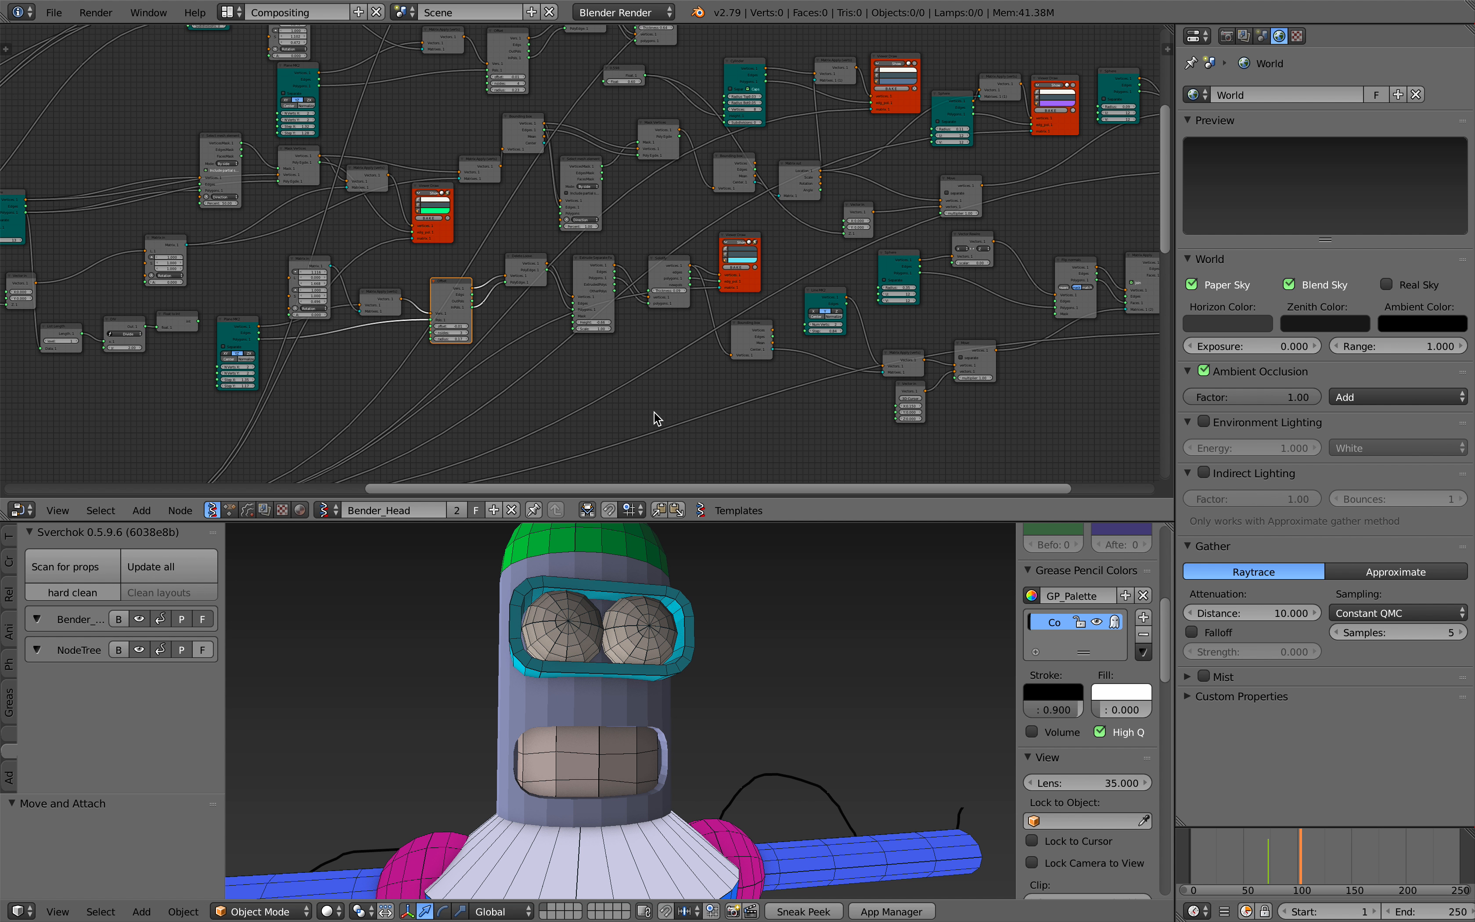
{"action": "scroll", "coordinate": [549, 342], "scroll_direction": "up", "scroll_amount": 3}
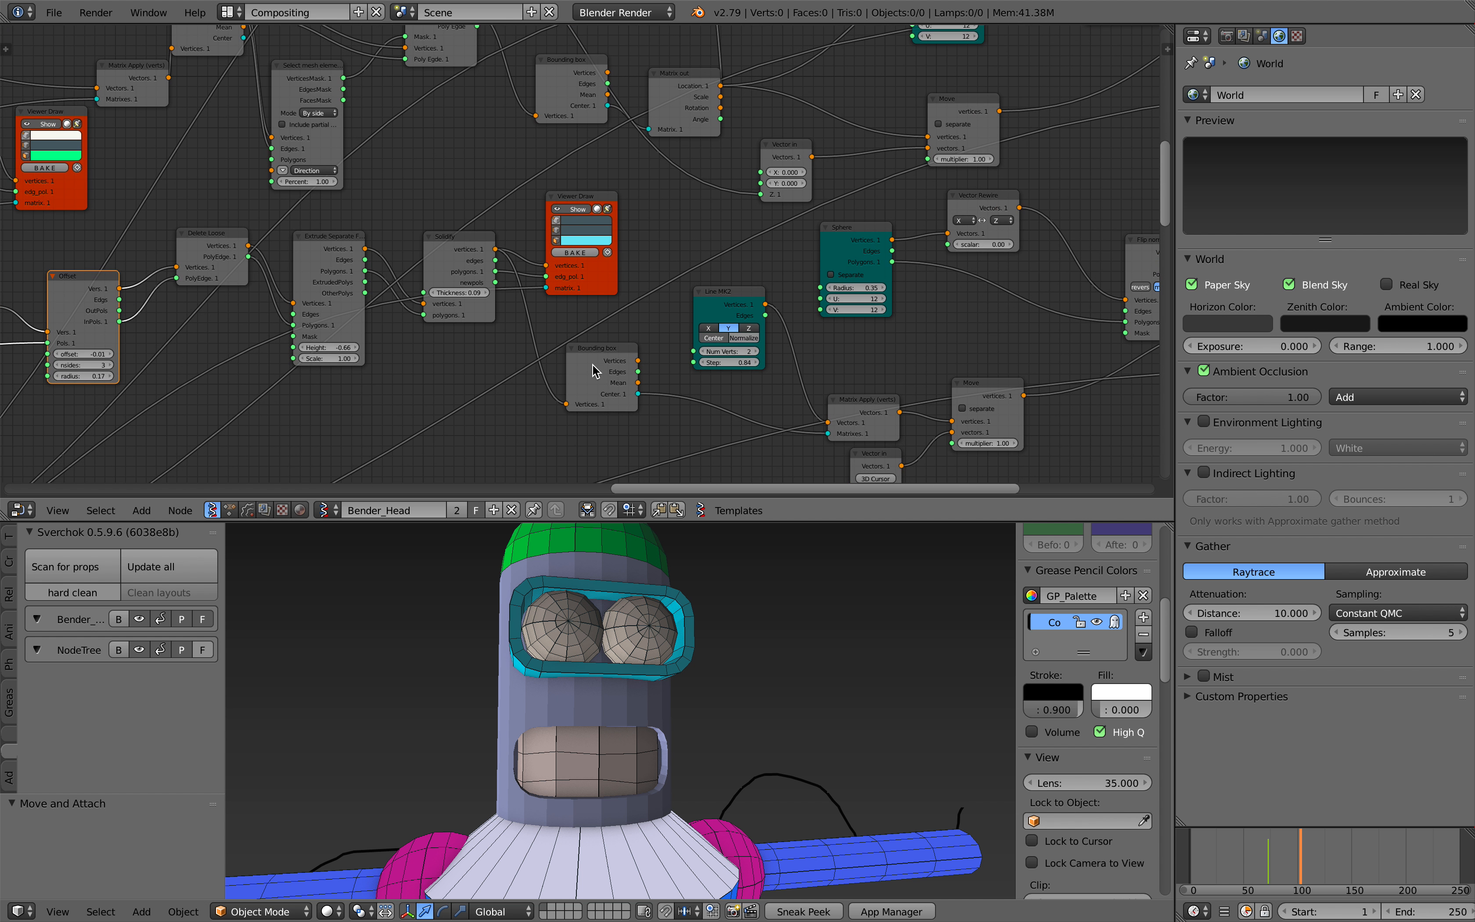
{"action": "scroll", "coordinate": [512, 320], "scroll_direction": "up", "scroll_amount": 3}
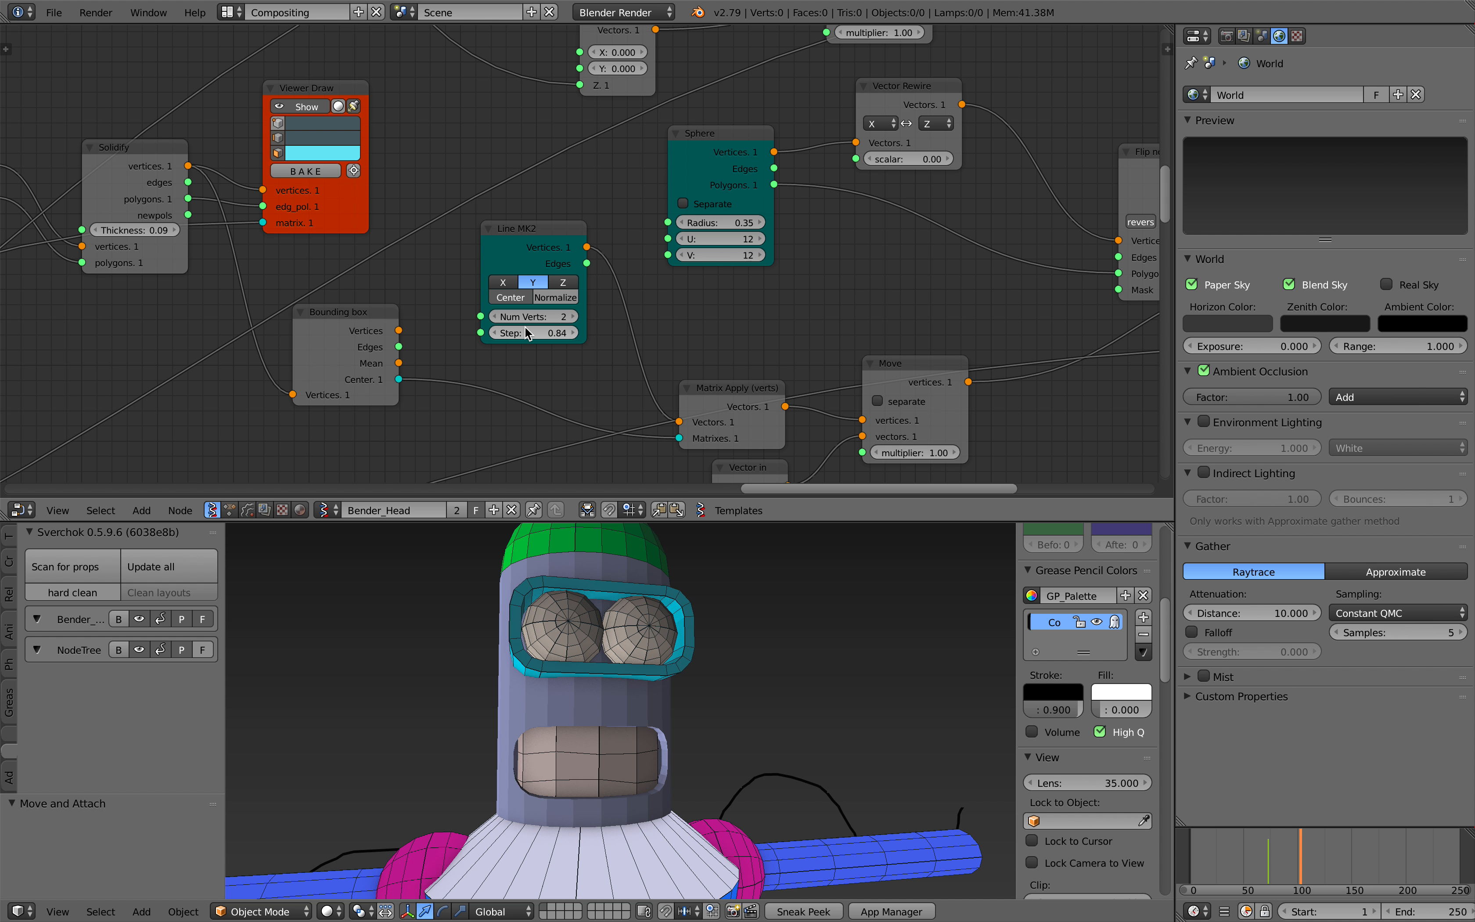
{"action": "mouse_move", "coordinate": [530, 332]}
{"action": "left_mouse_down"}
{"action": "mouse_move", "coordinate": [628, 333]}
{"action": "mouse_move", "coordinate": [529, 332]}
{"action": "left_mouse_up"}
{"action": "middle_click_drag", "start_coordinate": [732, 290], "coordinate": [548, 284]}
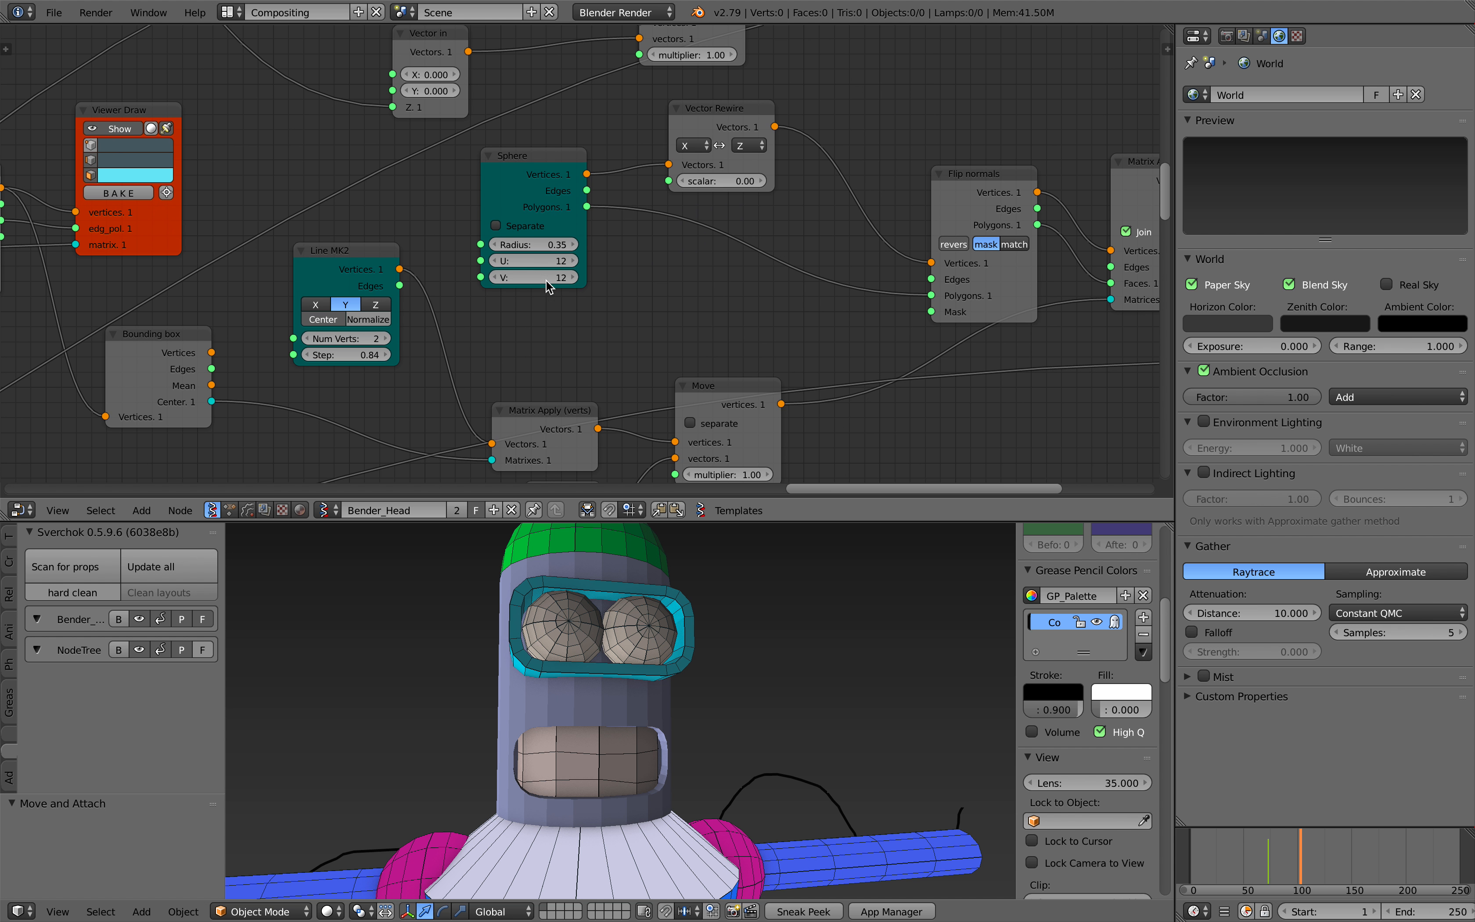
- Resize and spread the eyes by setting the Sphere radius to 0.20 and the Line MK2 step to 0.98
{"action": "left_click_drag", "start_coordinate": [534, 244], "coordinate": [502, 244]}
{"action": "left_click_drag", "start_coordinate": [346, 355], "coordinate": [363, 355]}
{"action": "middle_click_drag", "start_coordinate": [649, 629], "coordinate": [615, 641]}
{"action": "middle_click_drag", "start_coordinate": [637, 347], "coordinate": [612, 252]}
{"action": "scroll", "coordinate": [698, 627], "scroll_direction": "down", "scroll_amount": 6}
{"action": "scroll", "coordinate": [699, 627], "scroll_direction": "up", "scroll_amount": 3}
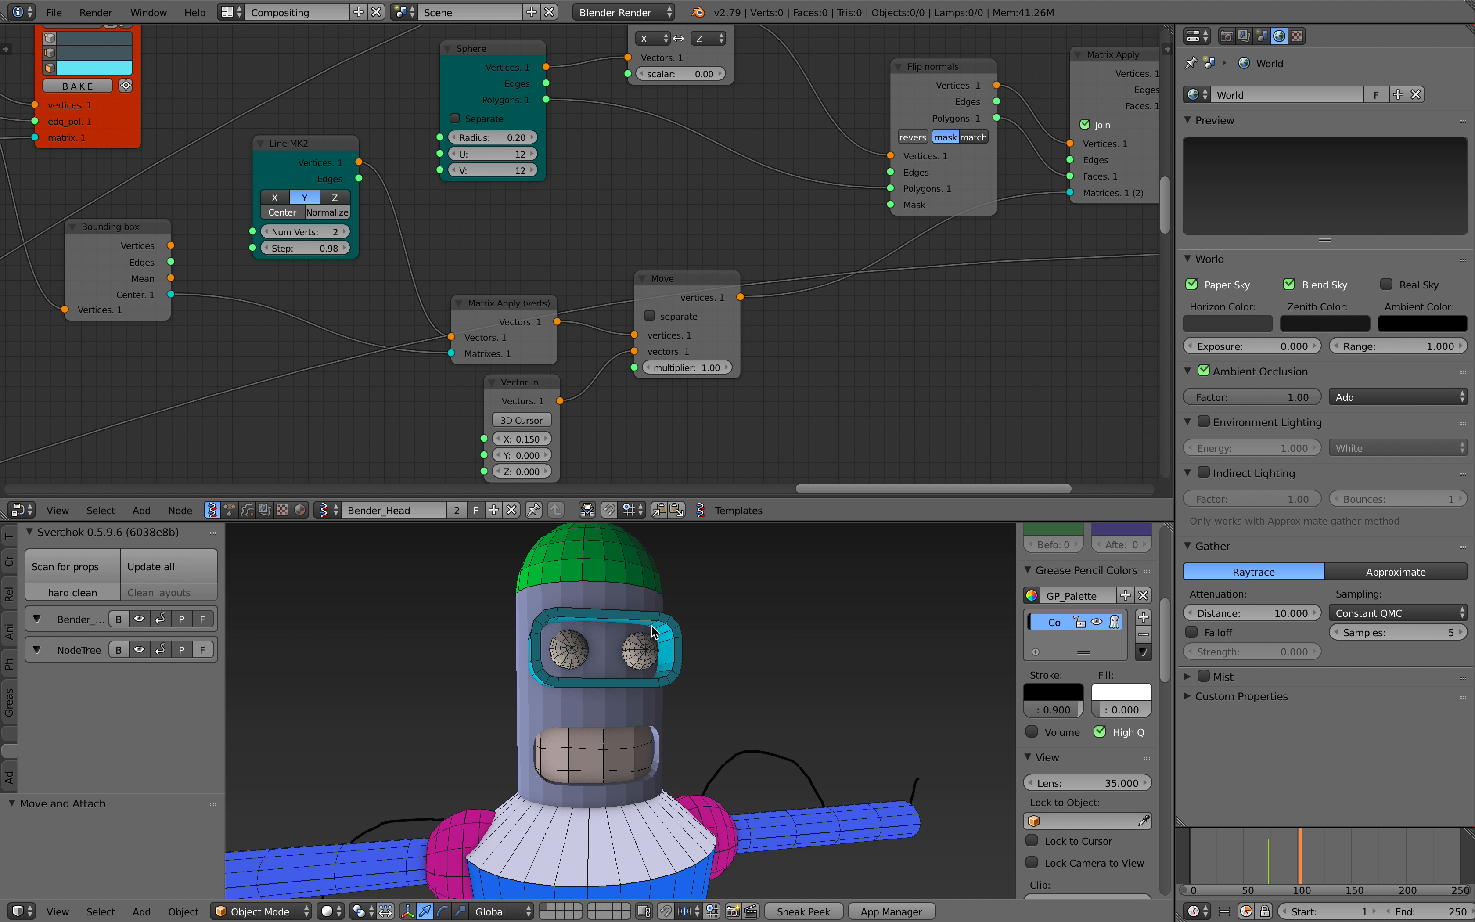
- Check the eyes in the browser's Bender reference images, closing the enlarged picture, and return to Blender
{"action": "key", "text": "ctrl+Left"}
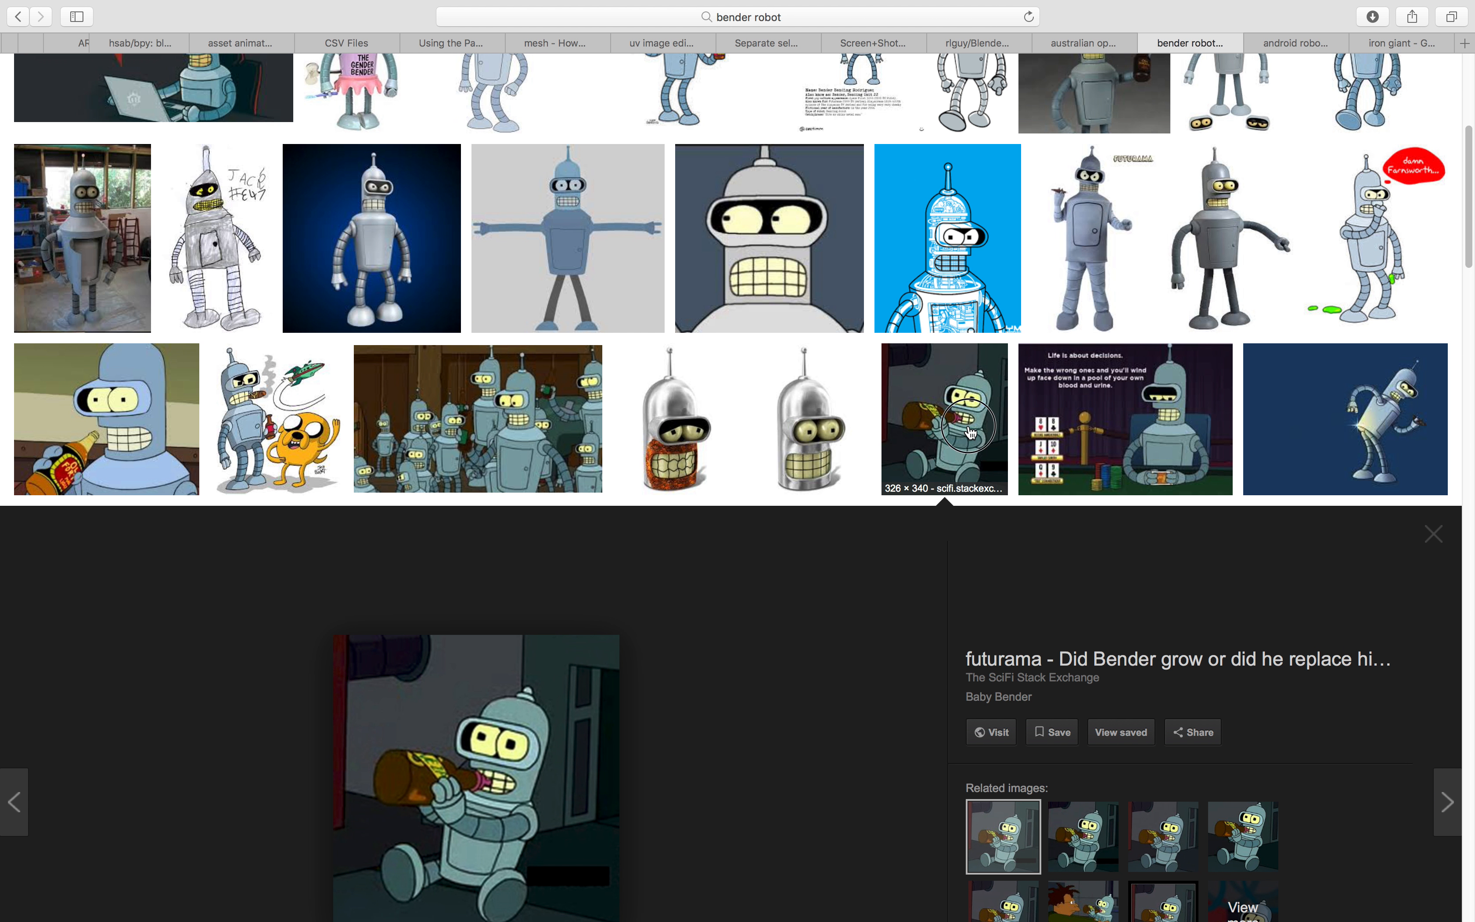
{"action": "left_click", "coordinate": [971, 432]}
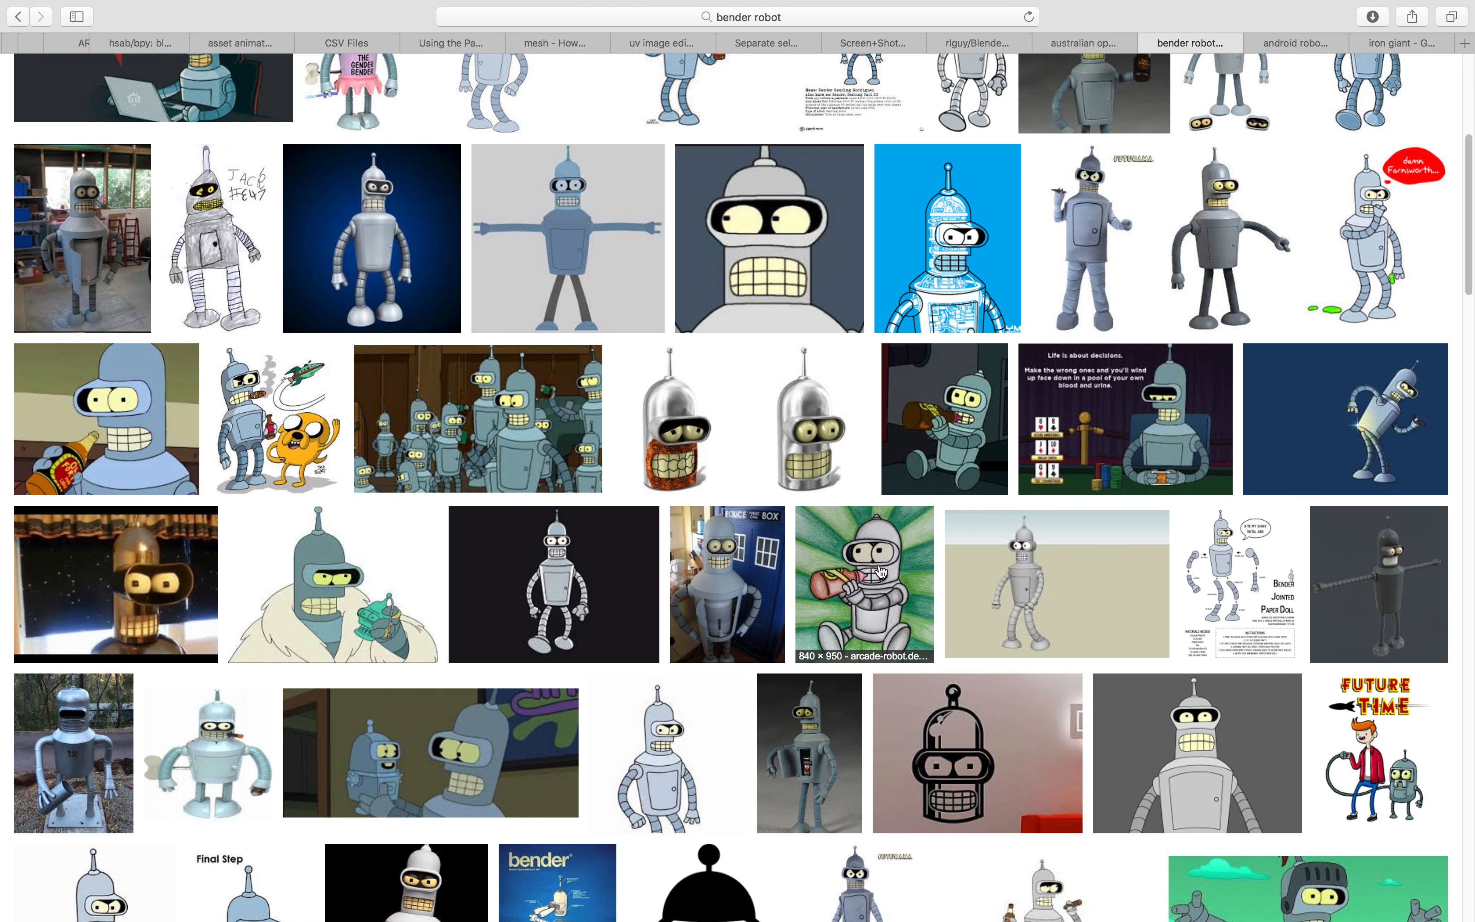
{"action": "key", "text": "ctrl+Right"}
- Reposition the eyes by setting the Vector in node's X to 0.372 and the Line MK2 step to 1.01
{"action": "middle_click_drag", "start_coordinate": [585, 365], "coordinate": [598, 320]}
{"action": "left_click_drag", "start_coordinate": [532, 393], "coordinate": [534, 393]}
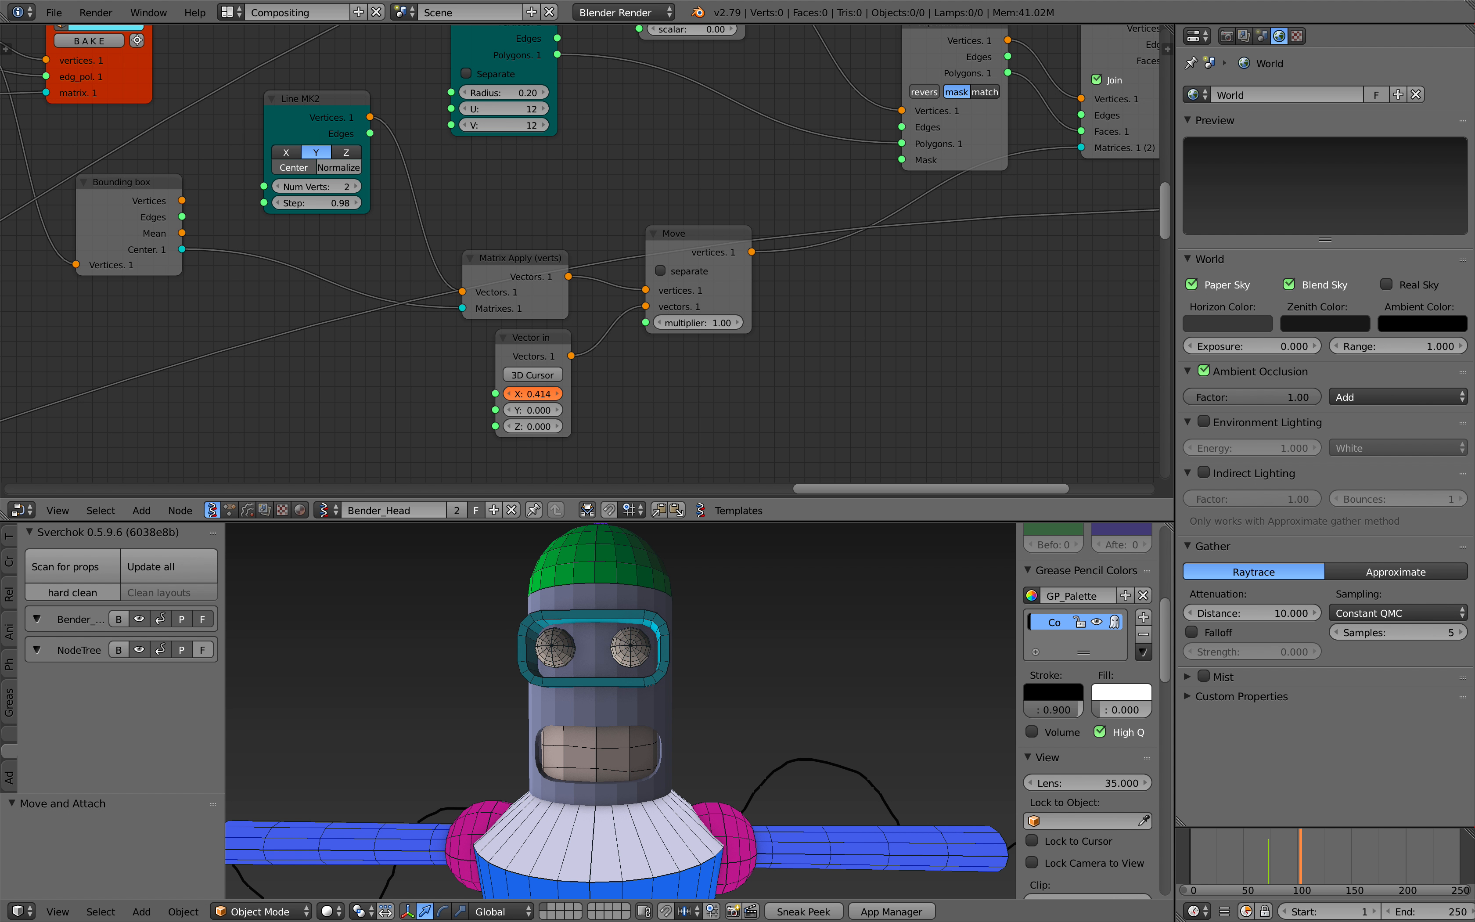
{"action": "middle_click_drag", "start_coordinate": [473, 330], "coordinate": [491, 368]}
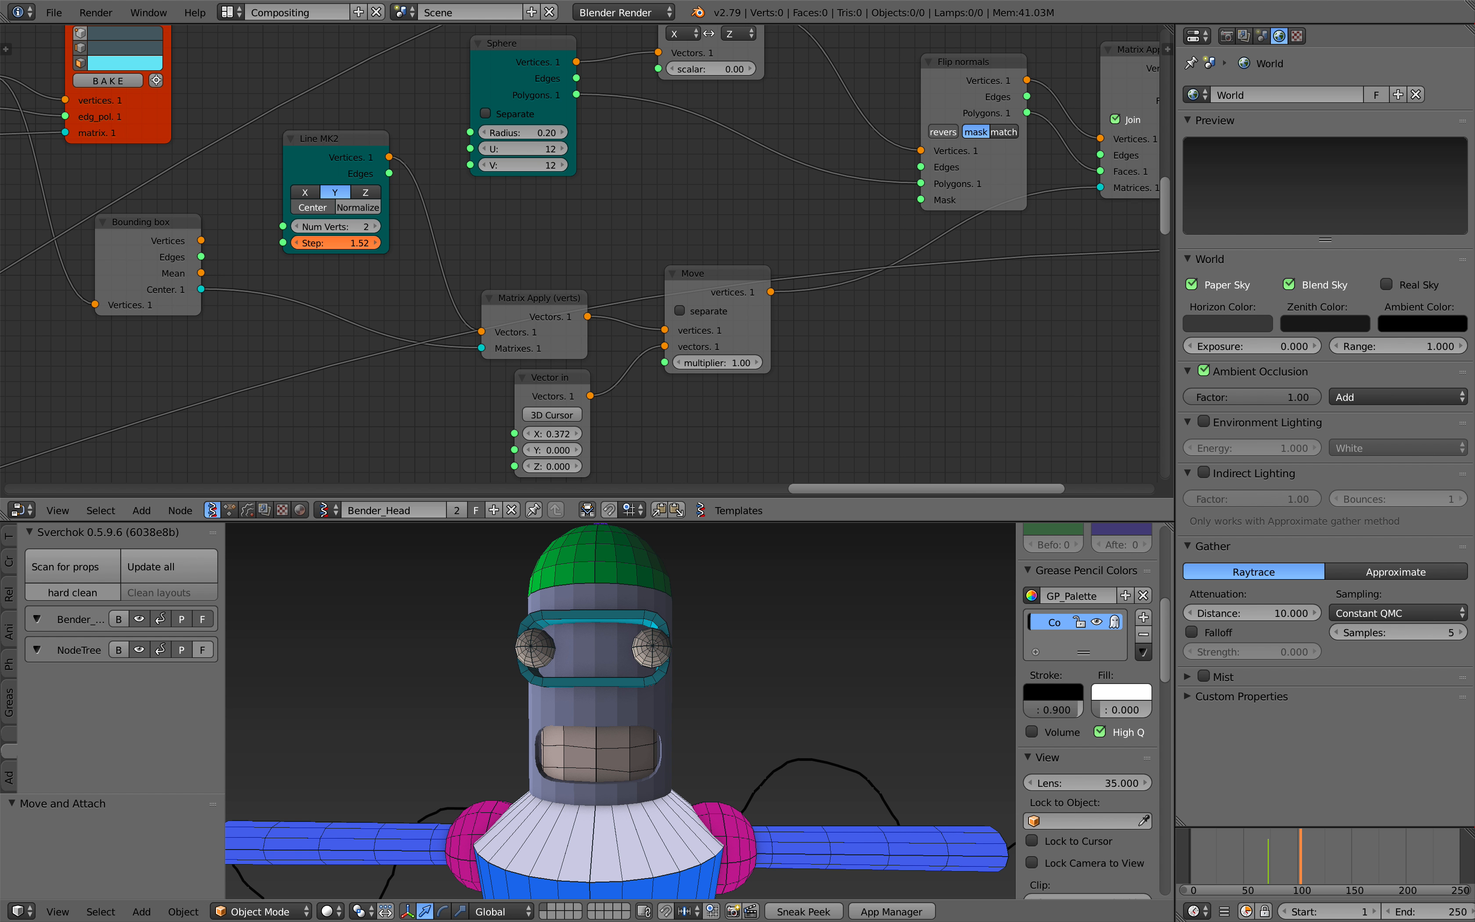
{"action": "mouse_move", "coordinate": [615, 673]}
{"action": "middle_mouse_down"}
{"action": "mouse_move", "coordinate": [701, 661]}
{"action": "mouse_move", "coordinate": [615, 677]}
{"action": "middle_mouse_up"}
- Follow the eye nodes to their Viewer Draw node, toggle its display off and on, and inspect the eyes up close
{"action": "scroll", "coordinate": [615, 677], "scroll_direction": "down", "scroll_amount": 5}
{"action": "scroll", "coordinate": [615, 677], "scroll_direction": "up", "scroll_amount": 4}
{"action": "middle_click_drag", "start_coordinate": [904, 354], "coordinate": [627, 404]}
{"action": "middle_click_drag", "start_coordinate": [838, 211], "coordinate": [562, 385]}
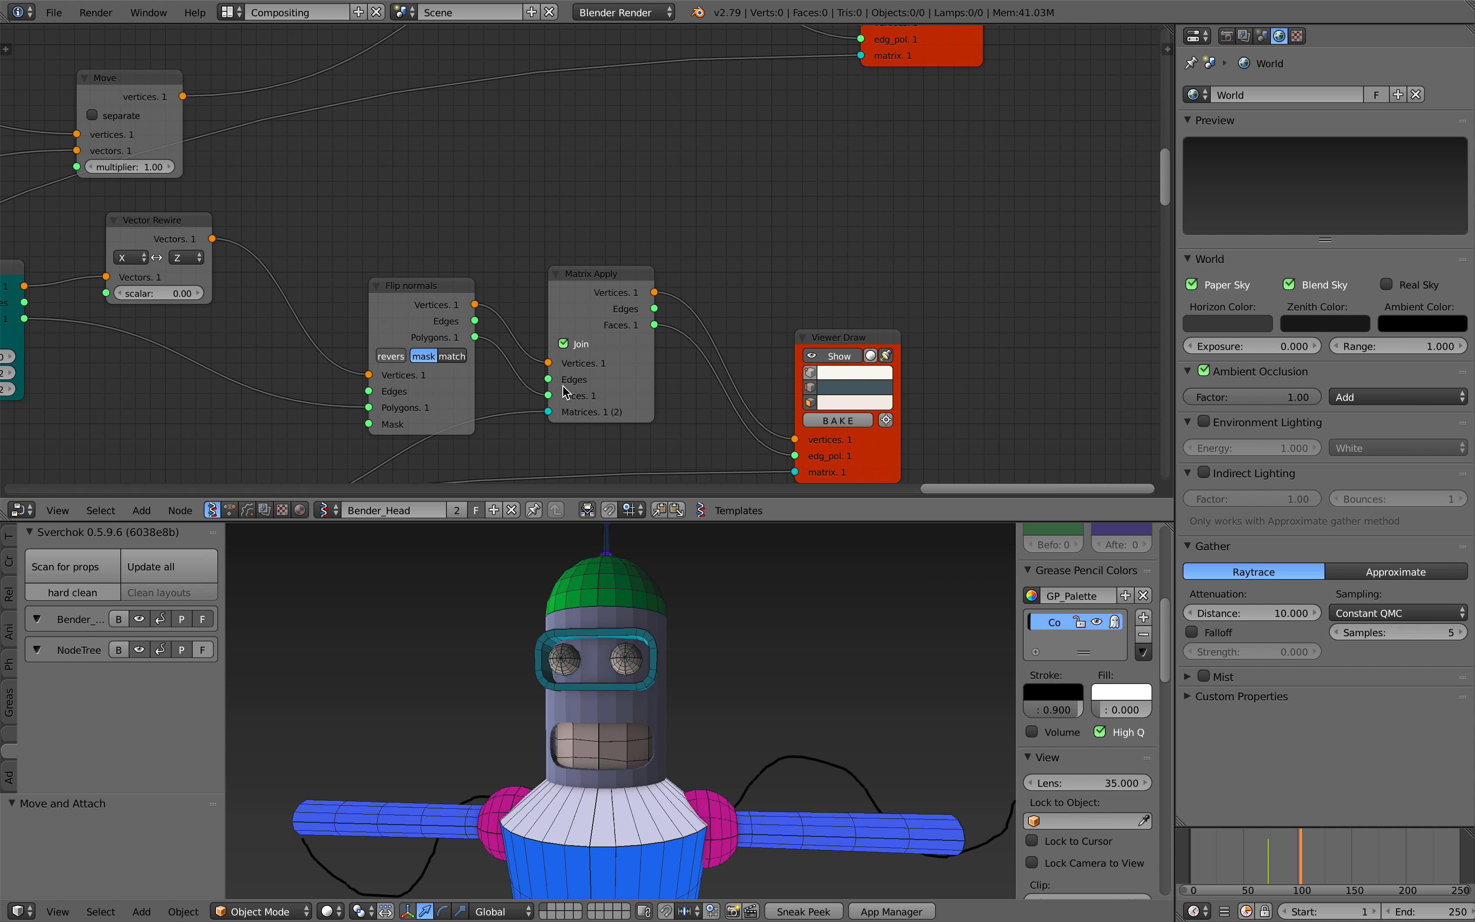
{"action": "left_click", "coordinate": [832, 356]}
{"action": "left_click", "coordinate": [832, 356]}
{"action": "middle_click_drag", "start_coordinate": [838, 389], "coordinate": [786, 241]}
{"action": "mouse_move", "coordinate": [932, 423]}
{"action": "middle_mouse_down"}
{"action": "mouse_move", "coordinate": [688, 158]}
{"action": "mouse_move", "coordinate": [743, 209]}
{"action": "middle_mouse_up"}
{"action": "scroll", "coordinate": [688, 158], "scroll_direction": "down", "scroll_amount": 7}
{"action": "scroll", "coordinate": [711, 657], "scroll_direction": "up", "scroll_amount": 5}
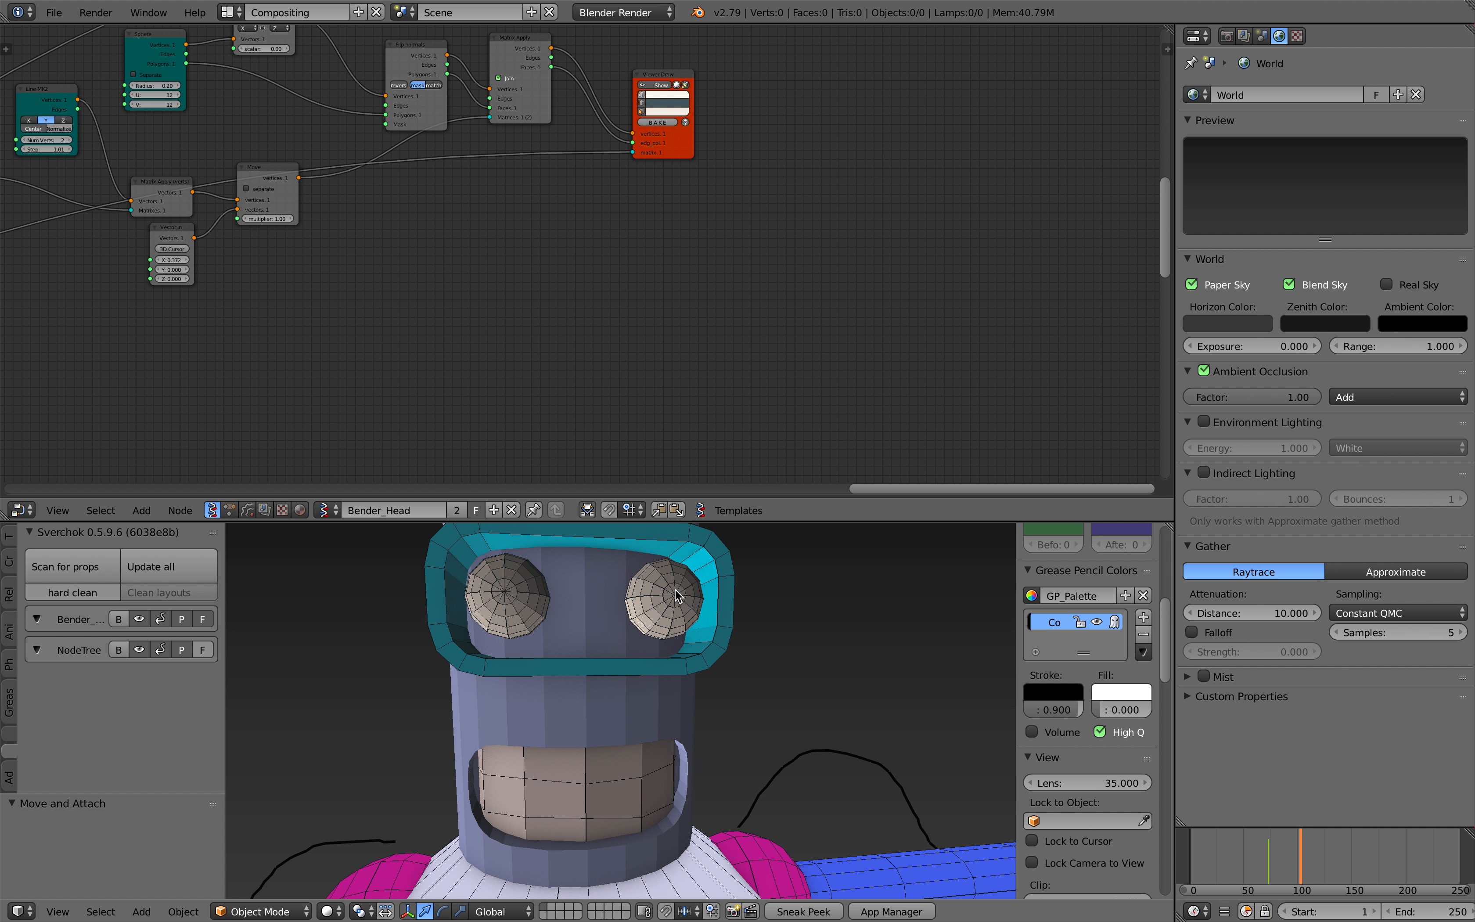
- Compare the eyes with the Giant Bomb and vinyl wall decal pictures of Bender in the browser, and return to Blender
{"action": "key", "text": "ctrl+Left"}
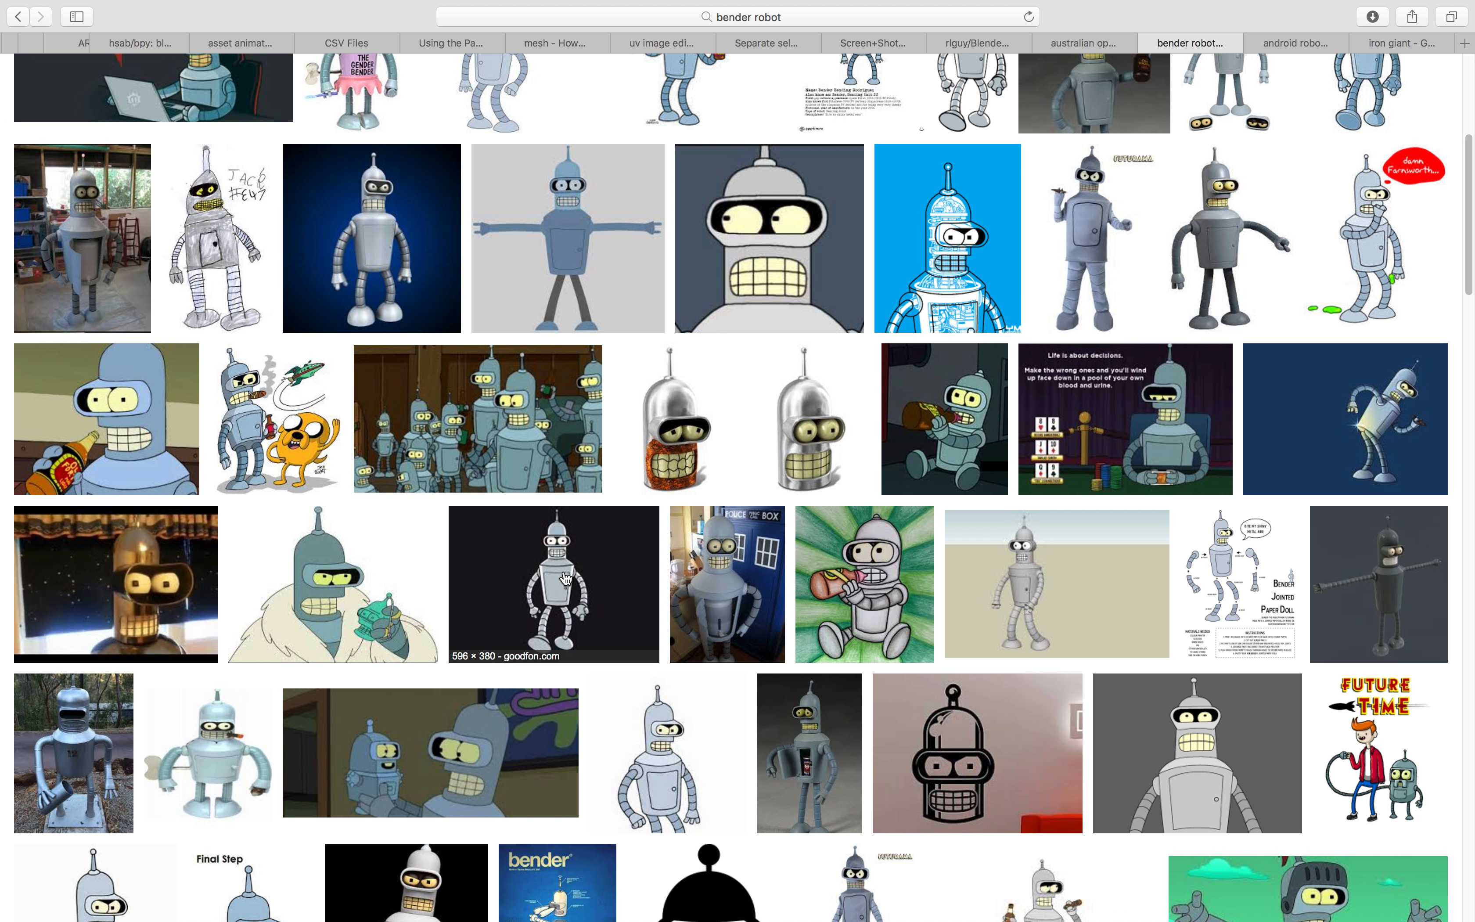
{"action": "left_click", "coordinate": [662, 756]}
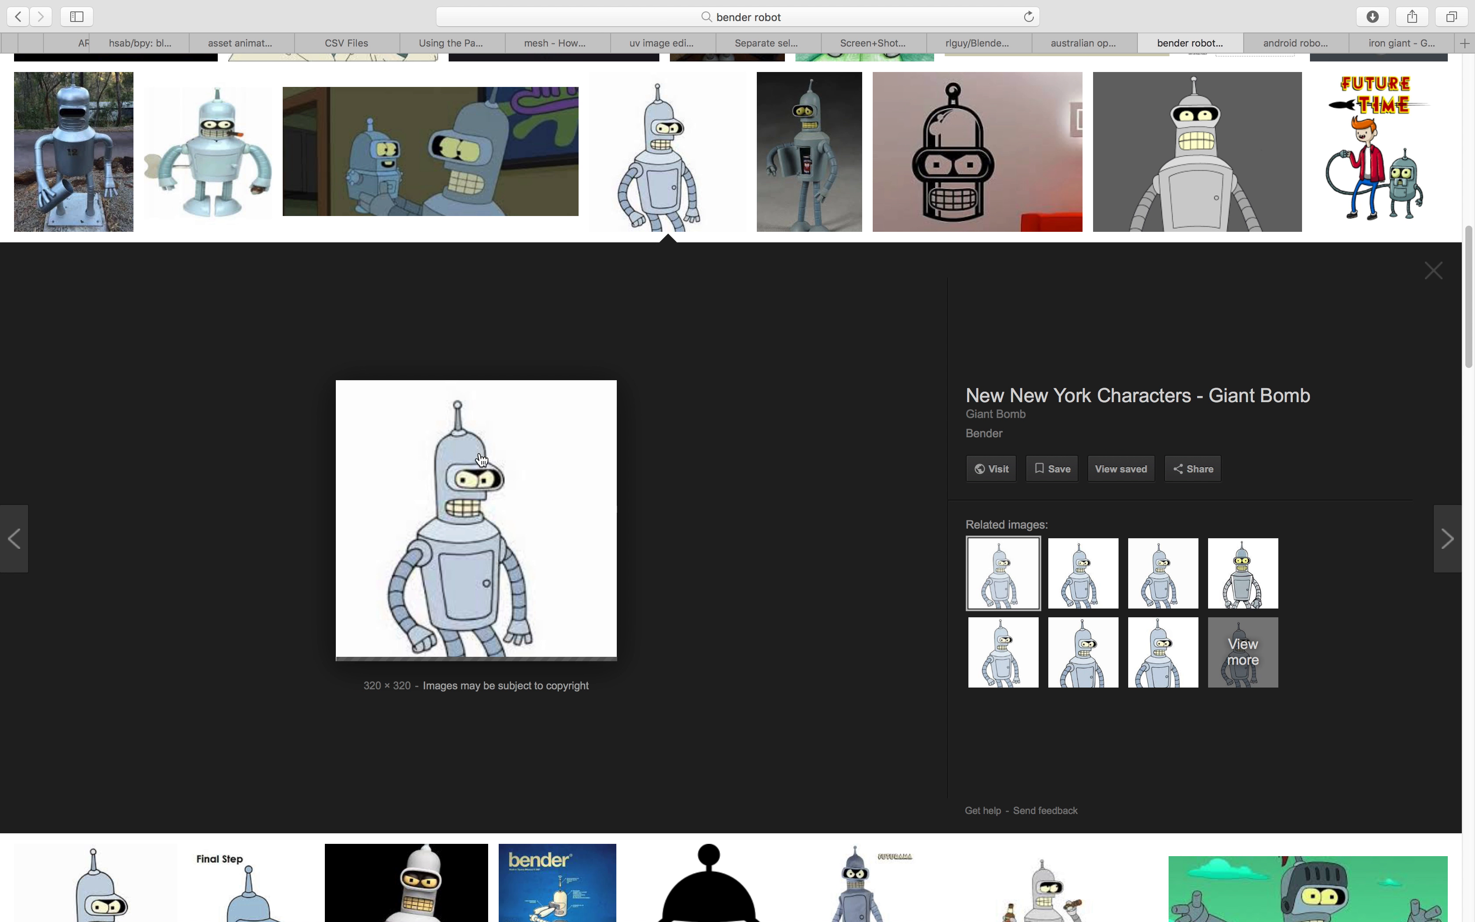
{"action": "key", "text": "ctrl+Right"}
{"action": "key", "text": "ctrl+Left"}
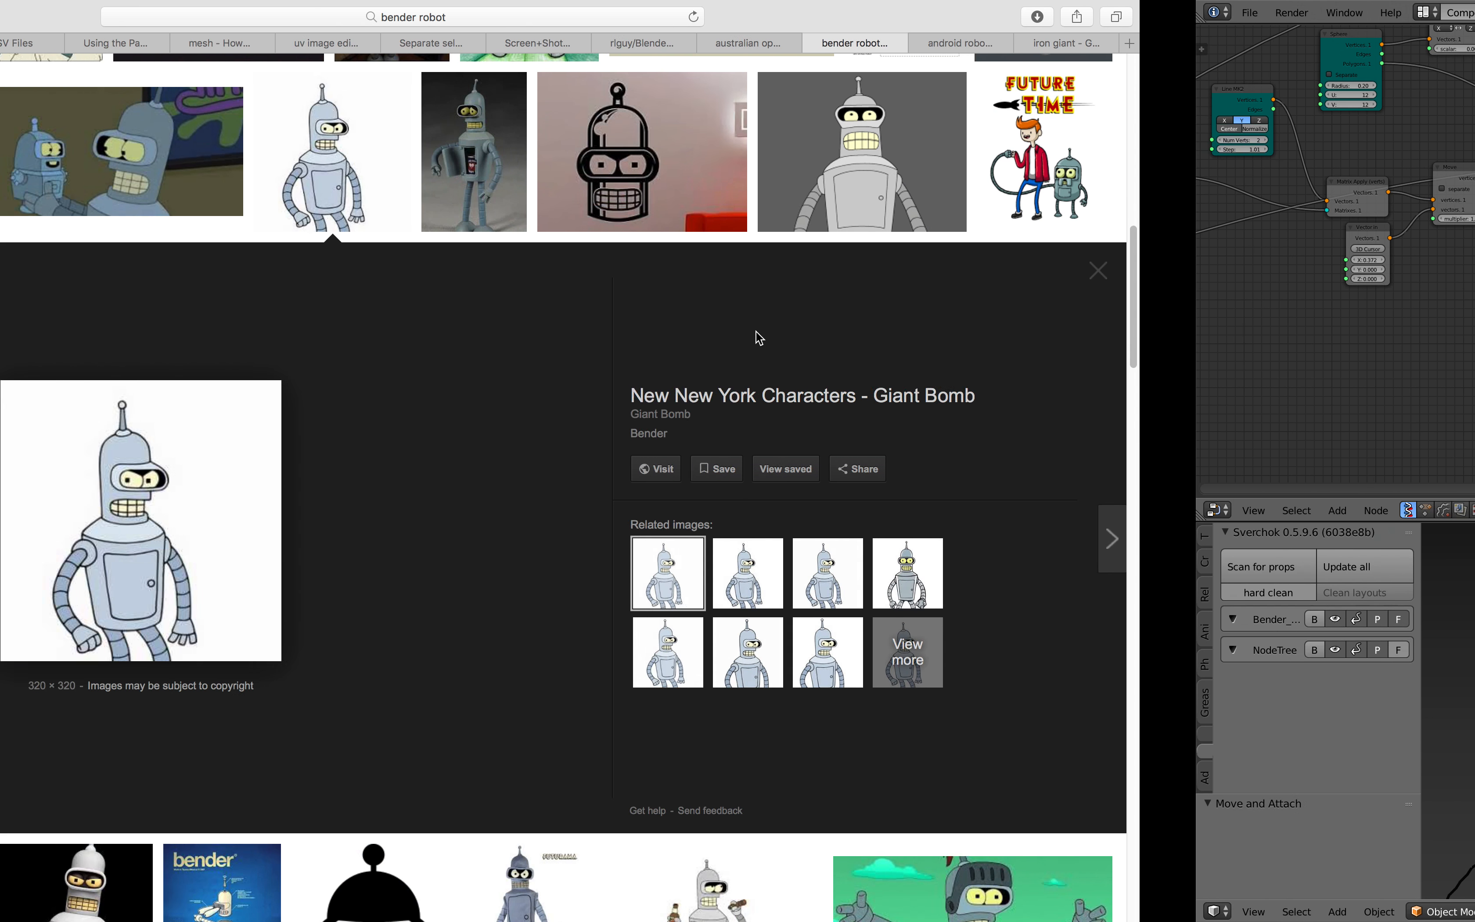
{"action": "left_click", "coordinate": [954, 192]}
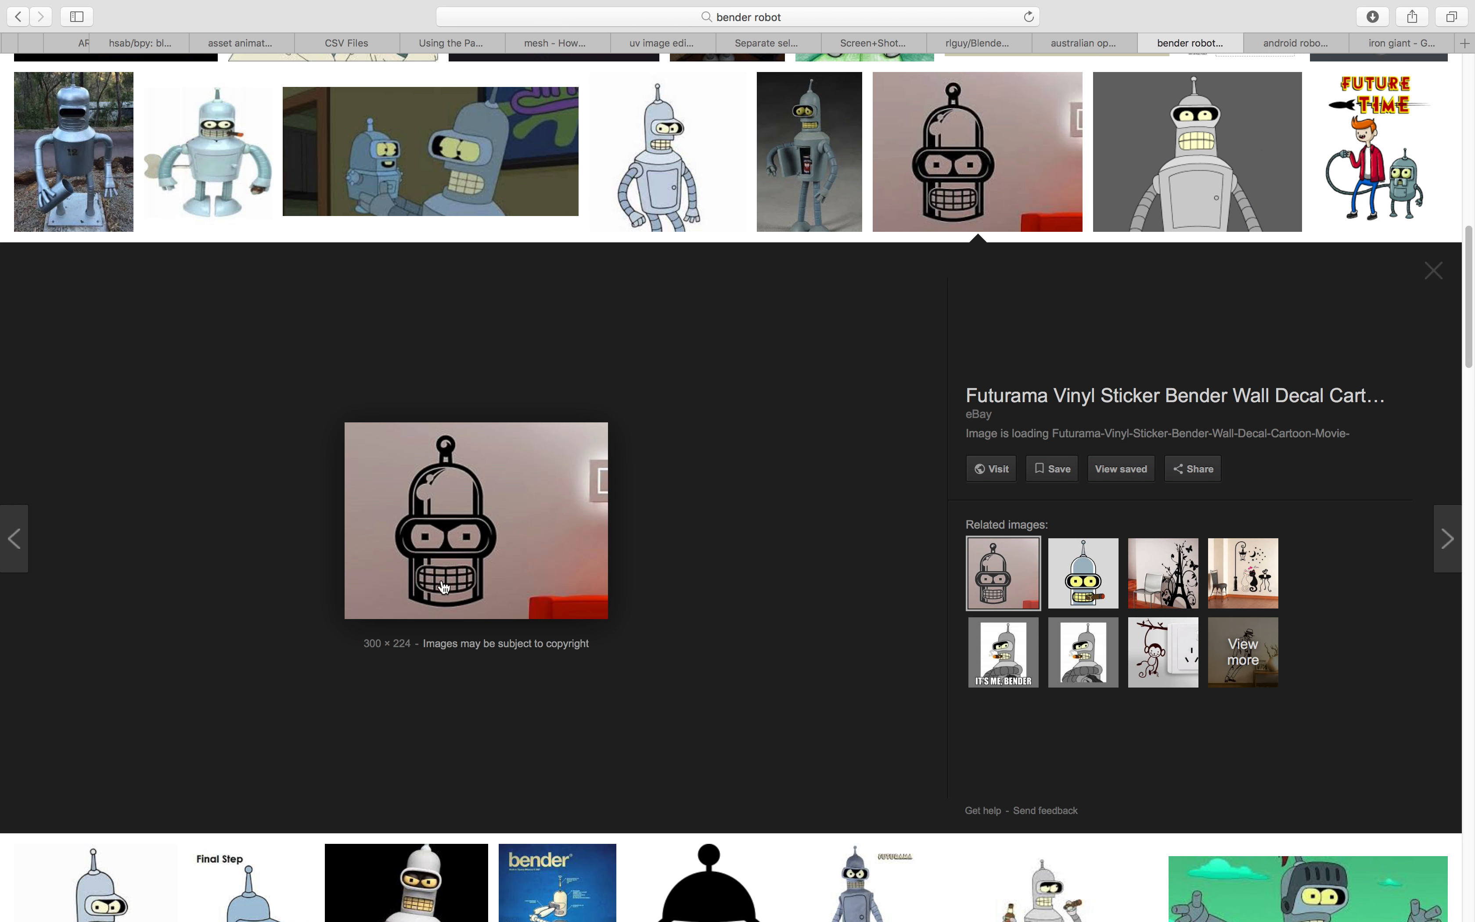
{"action": "scroll", "coordinate": [681, 628], "scroll_direction": "down", "scroll_amount": 5}
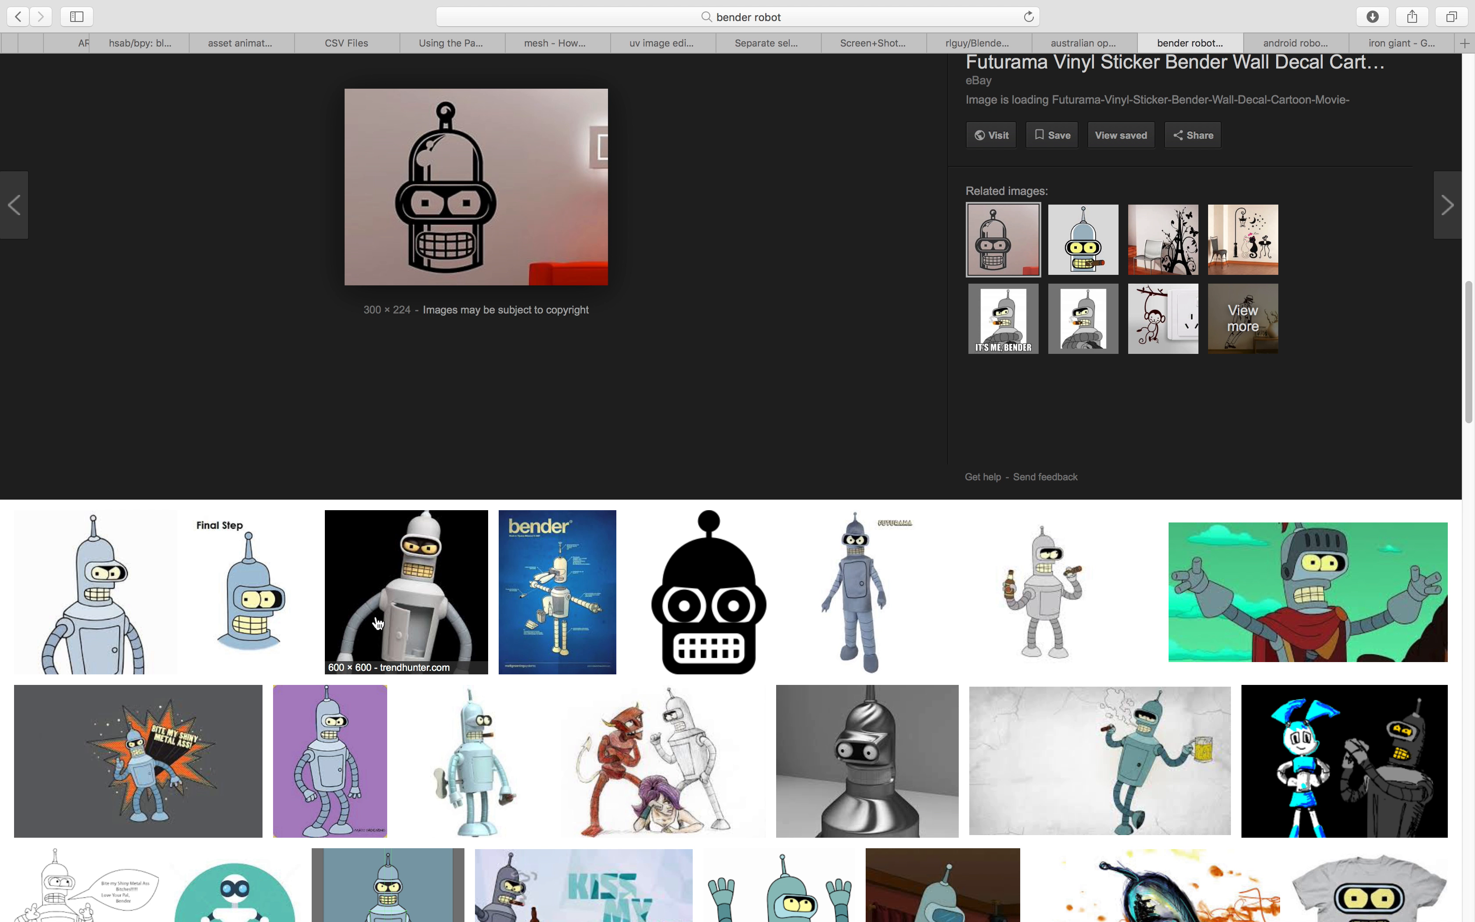
{"action": "key", "text": "ctrl+Right"}
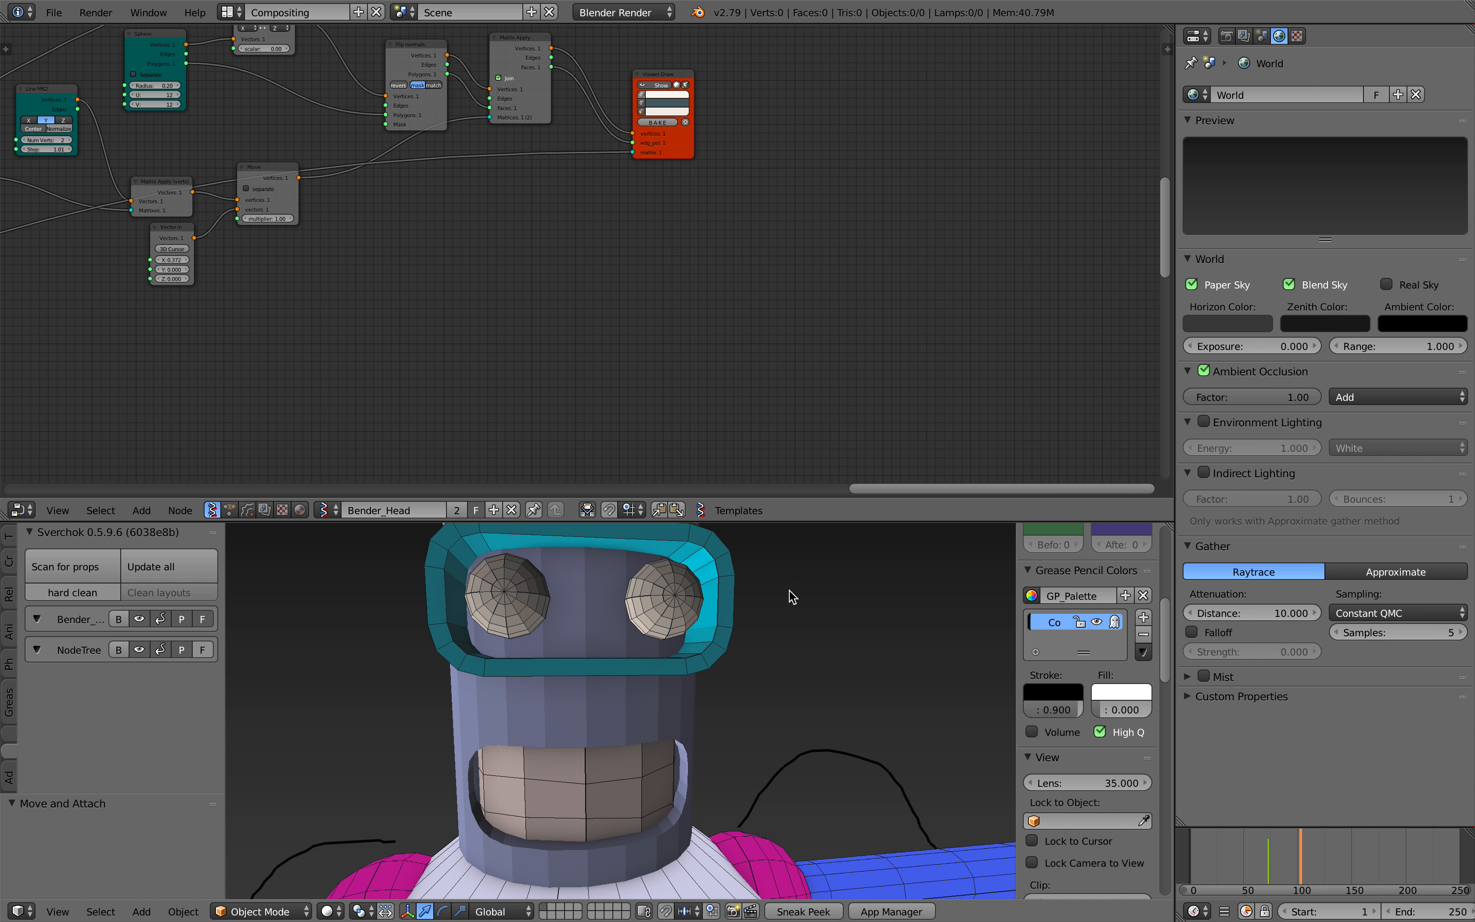
- Examine the head's dome and antenna up close and toggle the display of the eyes' Viewer Draw node off and on
{"action": "scroll", "coordinate": [777, 599], "scroll_direction": "down", "scroll_amount": 4}
{"action": "middle_click_drag", "start_coordinate": [732, 585], "coordinate": [672, 625]}
{"action": "scroll", "coordinate": [710, 427], "scroll_direction": "down", "scroll_amount": 2}
{"action": "scroll", "coordinate": [731, 625], "scroll_direction": "down", "scroll_amount": 3}
{"action": "scroll", "coordinate": [672, 644], "scroll_direction": "up", "scroll_amount": 4}
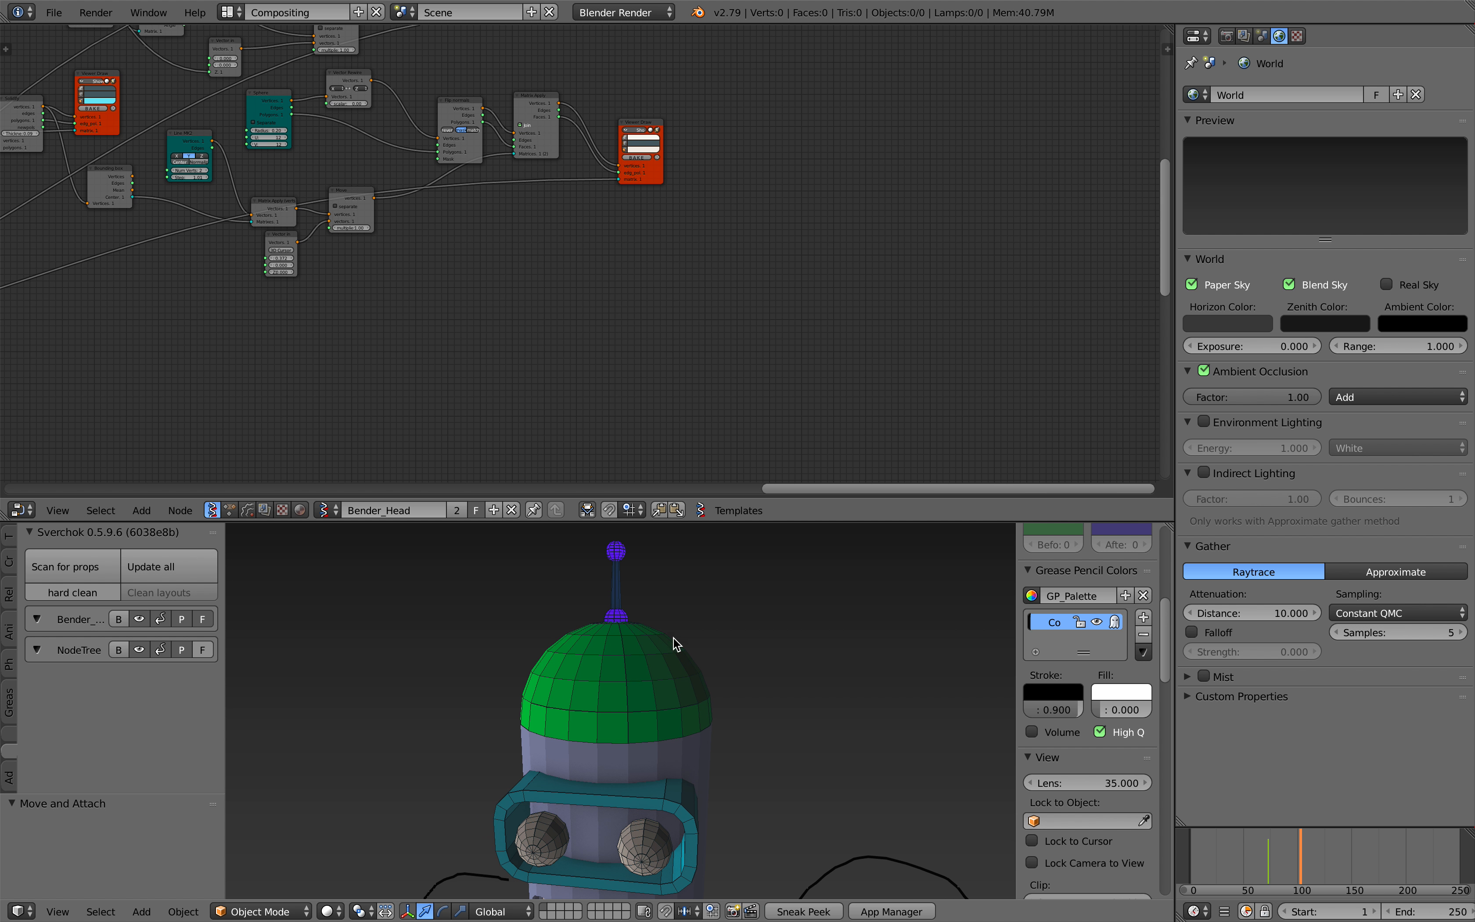
{"action": "scroll", "coordinate": [707, 355], "scroll_direction": "up", "scroll_amount": 3}
{"action": "left_click", "coordinate": [747, 339]}
{"action": "left_click", "coordinate": [746, 338]}
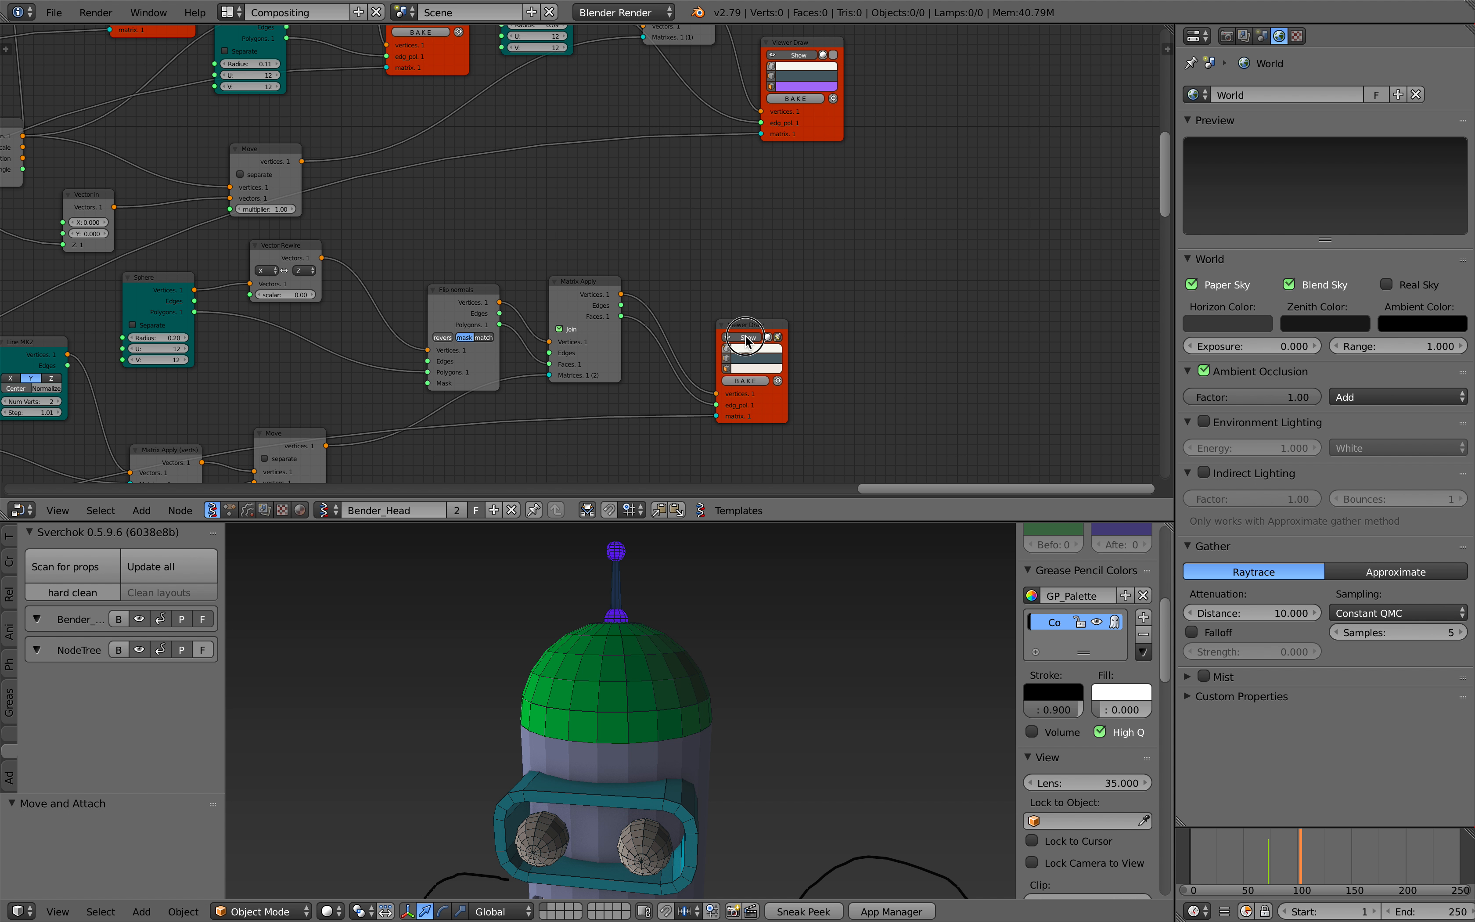
{"action": "left_click", "coordinate": [746, 338]}
{"action": "left_click", "coordinate": [745, 338]}
{"action": "scroll", "coordinate": [712, 594], "scroll_direction": "up", "scroll_amount": 5}
{"action": "middle_click_drag", "start_coordinate": [688, 599], "coordinate": [701, 662]}
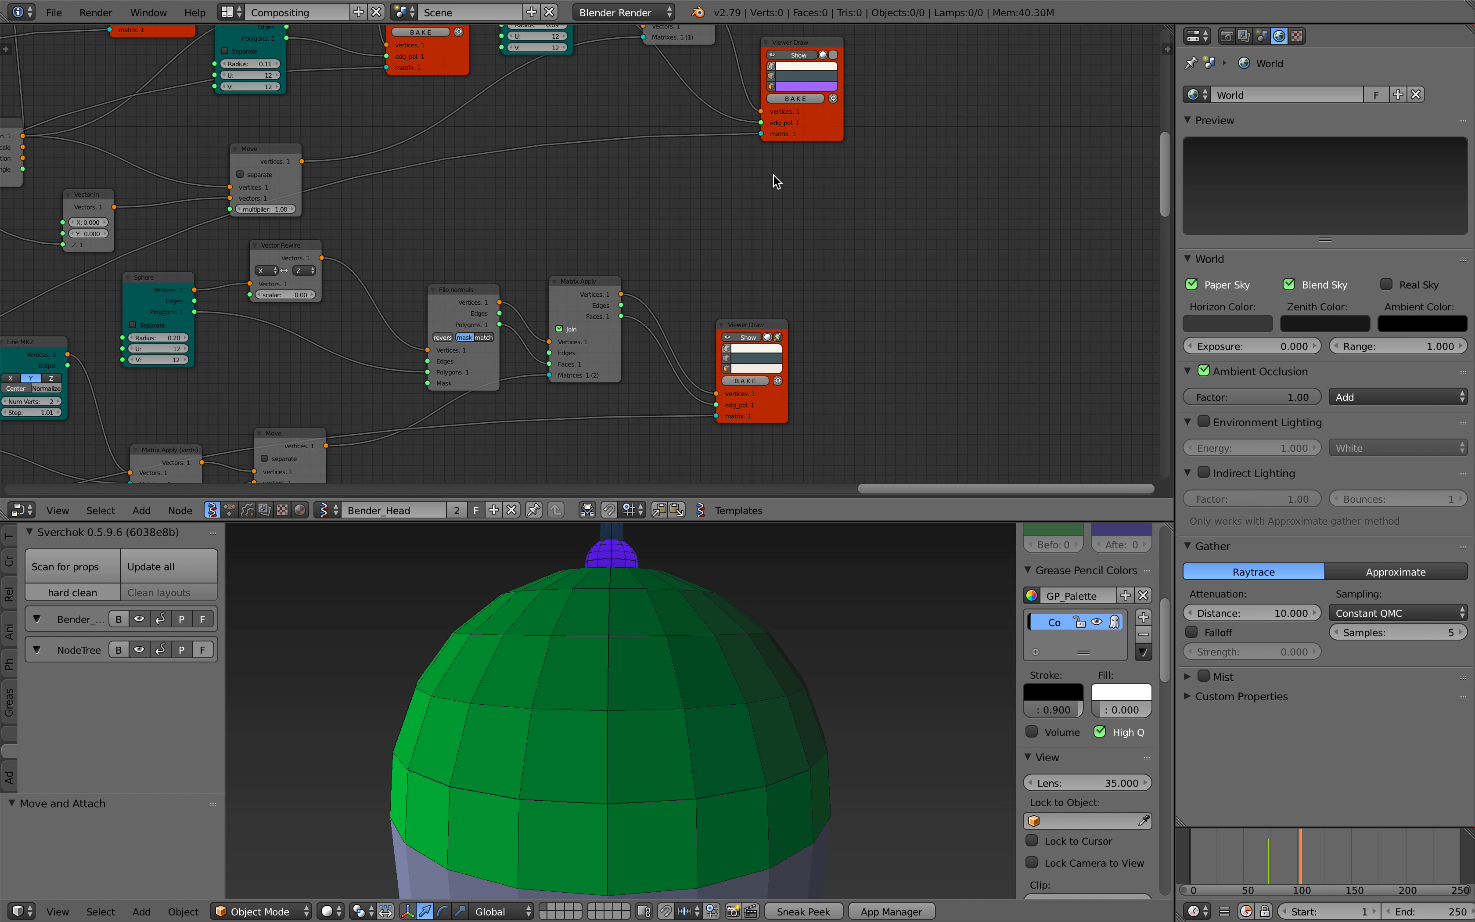
- Enlarge the 3D viewport by shrinking the node editor, and frame the robot's upper body with free space beside it
{"action": "middle_click_drag", "start_coordinate": [773, 173], "coordinate": [767, 259]}
{"action": "scroll", "coordinate": [767, 244], "scroll_direction": "down", "scroll_amount": 1}
{"action": "scroll", "coordinate": [773, 596], "scroll_direction": "down", "scroll_amount": 2}
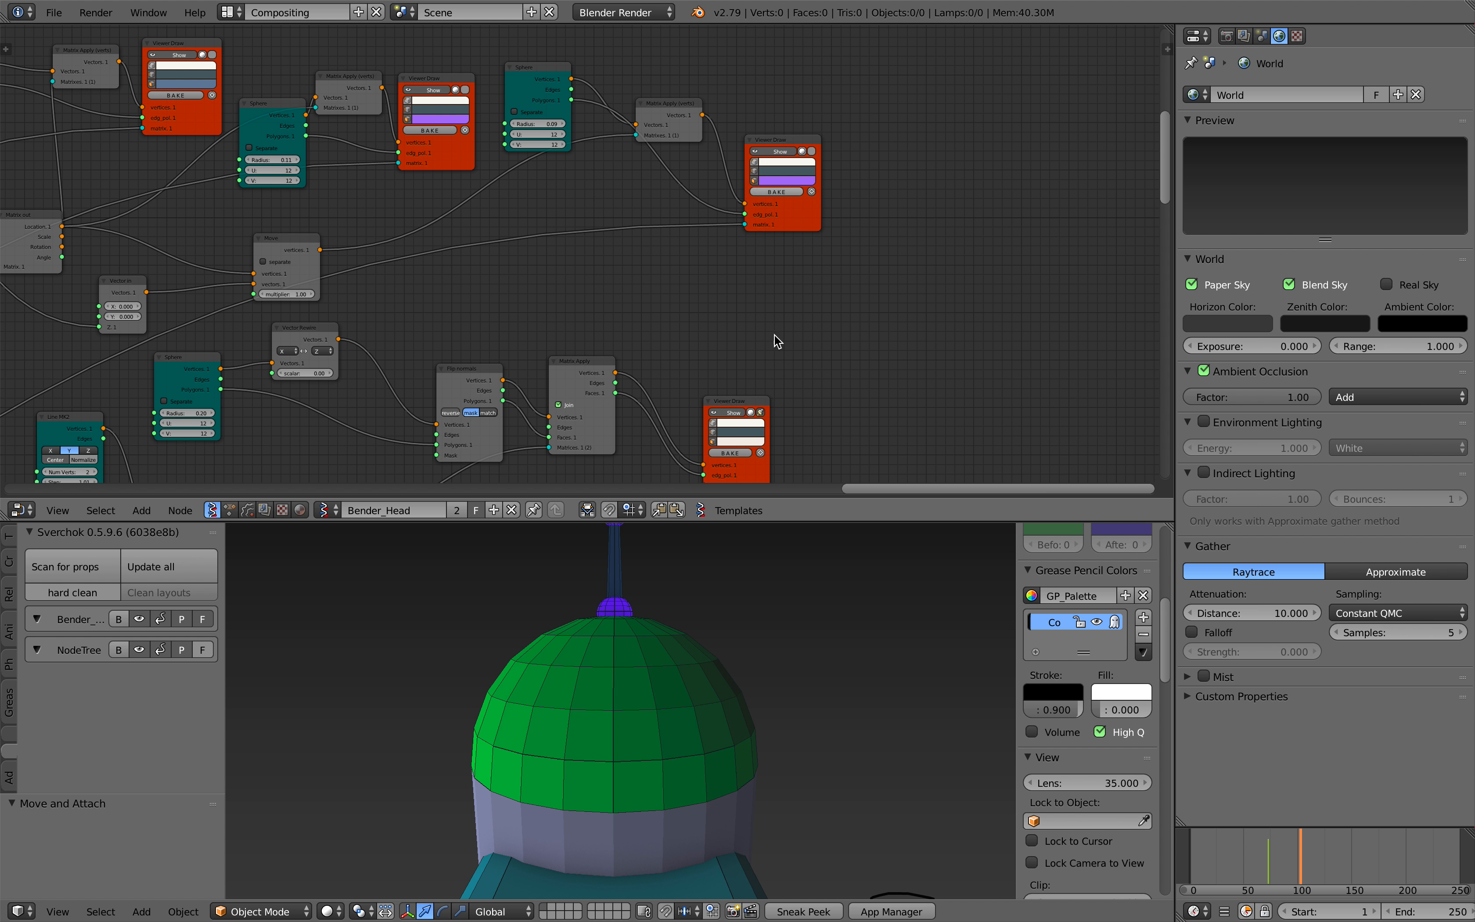
{"action": "scroll", "coordinate": [754, 685], "scroll_direction": "down", "scroll_amount": 2}
{"action": "left_click_drag", "start_coordinate": [768, 522], "coordinate": [768, 276]}
{"action": "scroll", "coordinate": [719, 640], "scroll_direction": "down", "scroll_amount": 6}
{"action": "middle_click_drag", "start_coordinate": [731, 701], "coordinate": [616, 628], "text": "shift"}
- Sketch with the Grease Pencil a dot, an arrow and a circle with a centre dot beside the robot's head
{"action": "left_click_drag", "start_coordinate": [577, 624], "coordinate": [583, 628]}
{"action": "left_click_drag", "start_coordinate": [613, 636], "coordinate": [712, 637]}
{"action": "left_click_drag", "start_coordinate": [699, 625], "coordinate": [706, 653]}
{"action": "left_click_drag", "start_coordinate": [781, 625], "coordinate": [786, 631]}
{"action": "left_click_drag", "start_coordinate": [771, 591], "coordinate": [775, 595]}
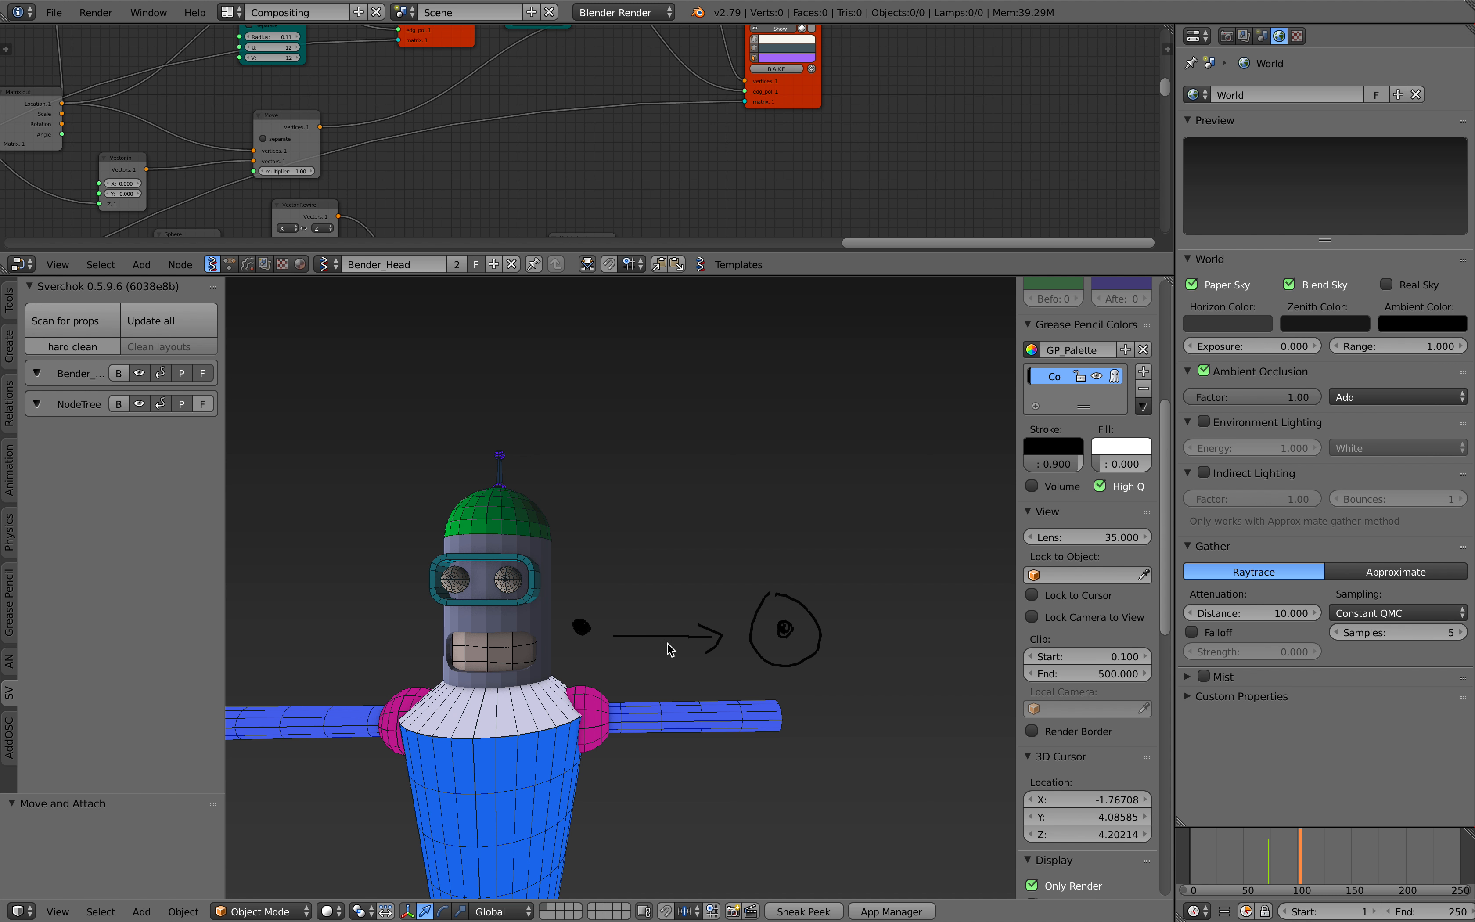
- Add a second arrowhead to the sketched arrow and another beside the robot's head, and inspect the robot and sketch from several angles
{"action": "middle_click_drag", "start_coordinate": [569, 587], "coordinate": [669, 639]}
{"action": "left_click_drag", "start_coordinate": [712, 586], "coordinate": [718, 585]}
{"action": "scroll", "coordinate": [704, 720], "scroll_direction": "down", "scroll_amount": 2}
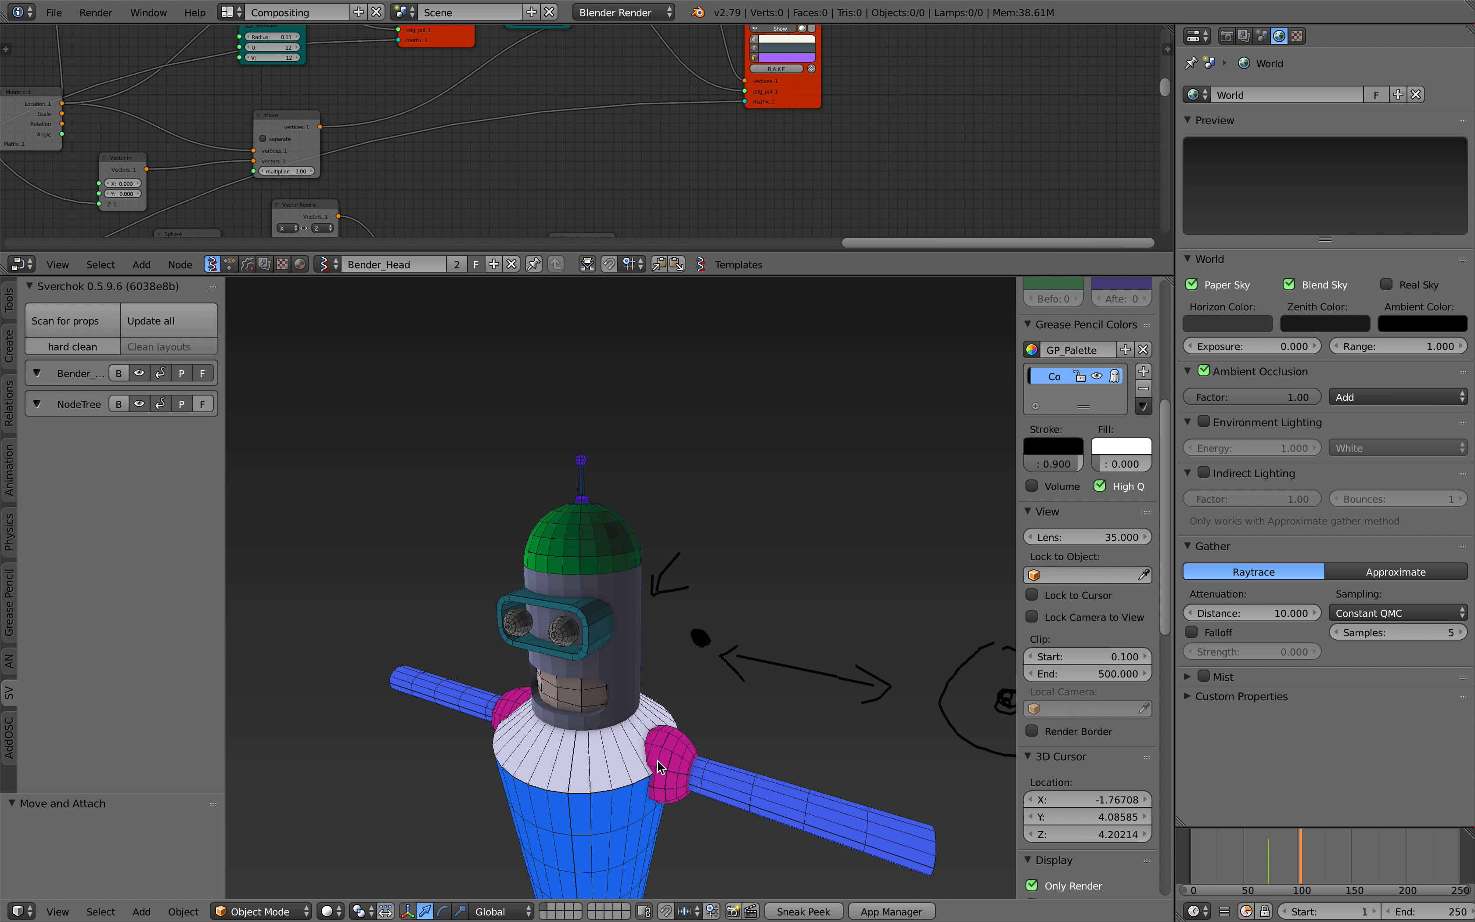
{"action": "mouse_move", "coordinate": [664, 712]}
{"action": "middle_mouse_down", "text": "shift"}
{"action": "mouse_move", "coordinate": [650, 625]}
{"action": "mouse_move", "coordinate": [774, 601]}
{"action": "middle_mouse_up", "text": "shift"}
{"action": "scroll", "coordinate": [622, 668], "scroll_direction": "down", "scroll_amount": 2}
{"action": "mouse_move", "coordinate": [616, 669]}
{"action": "middle_mouse_down", "text": "shift"}
{"action": "mouse_move", "coordinate": [620, 601]}
{"action": "mouse_move", "coordinate": [554, 611]}
{"action": "mouse_move", "coordinate": [698, 626]}
{"action": "mouse_move", "coordinate": [583, 597]}
{"action": "mouse_move", "coordinate": [512, 560]}
{"action": "middle_mouse_up", "text": "shift"}
{"action": "mouse_move", "coordinate": [638, 675]}
{"action": "middle_mouse_down"}
{"action": "mouse_move", "coordinate": [566, 659]}
{"action": "mouse_move", "coordinate": [603, 616]}
{"action": "mouse_move", "coordinate": [624, 660]}
{"action": "mouse_move", "coordinate": [672, 634]}
{"action": "middle_mouse_up"}
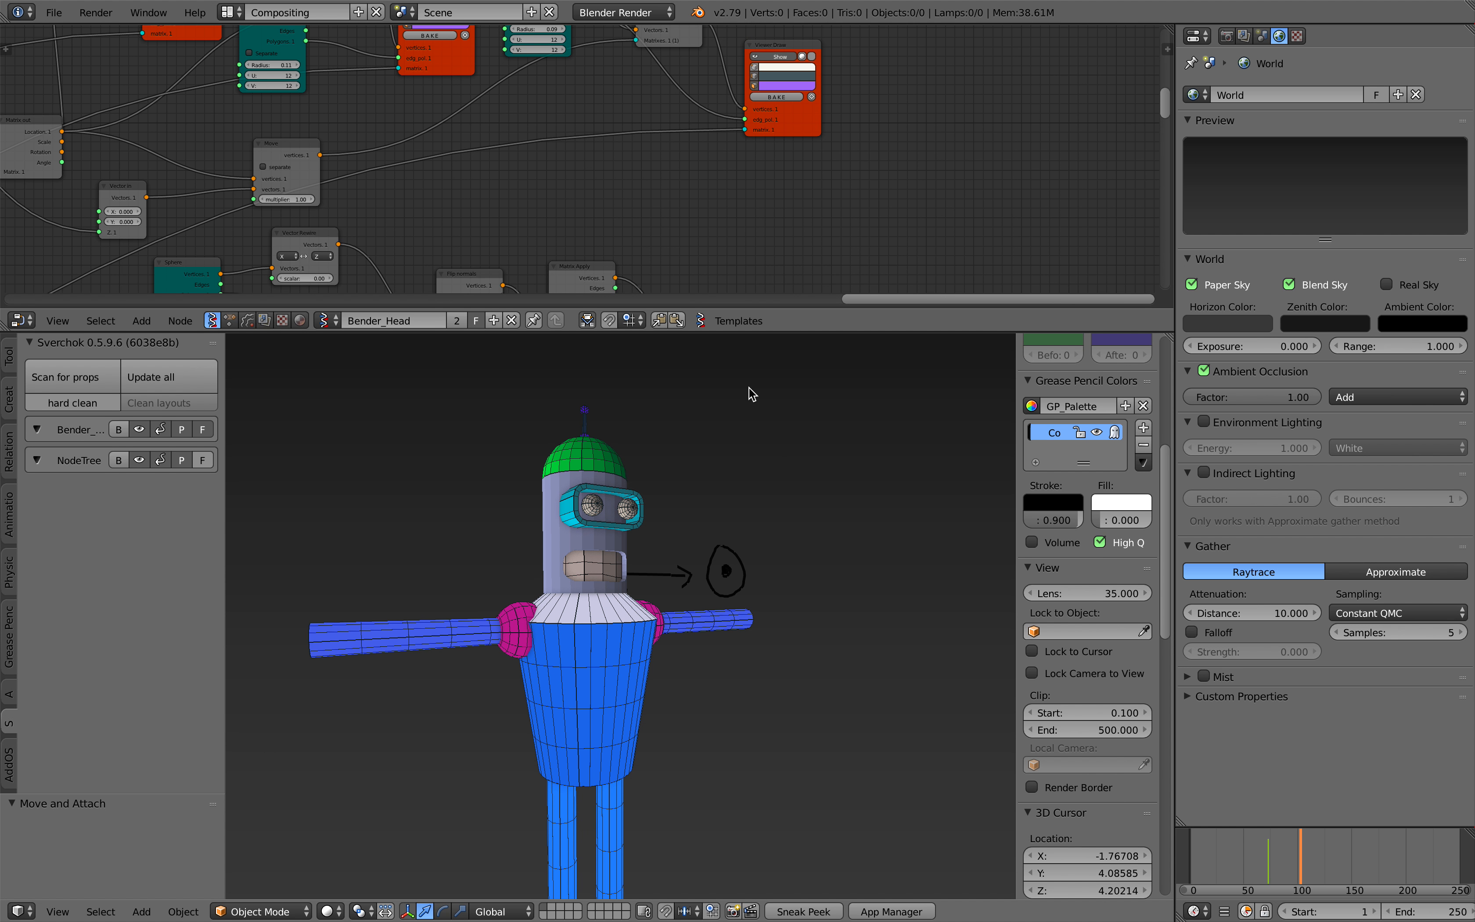
- Switch to the browser, go to the android robot logo image results and examine the plain green Android logo enlarged
{"action": "key", "text": "ctrl+Left"}
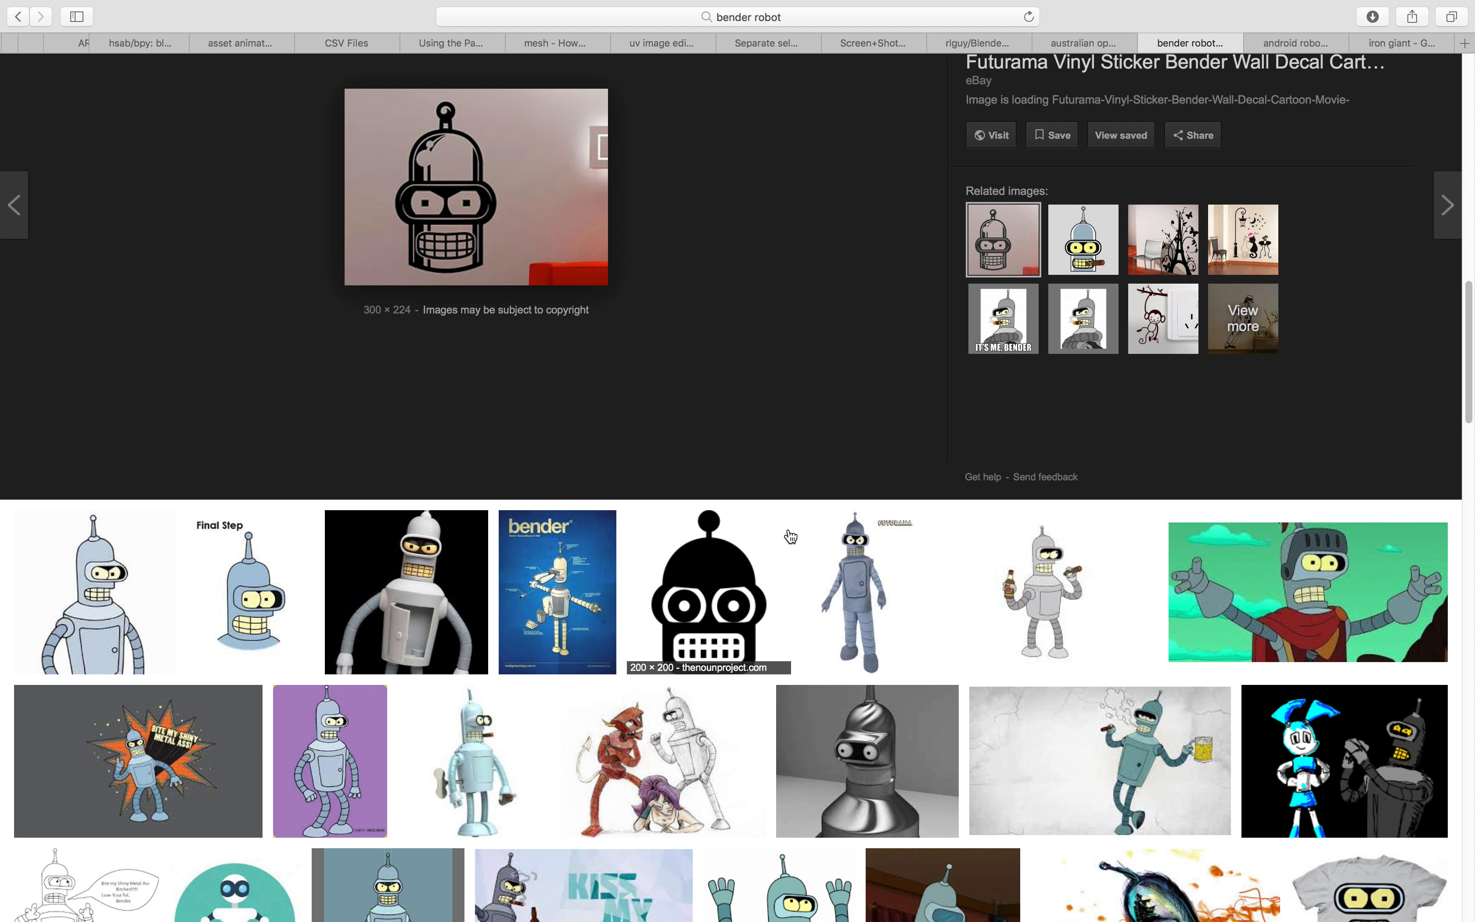
{"action": "left_click", "coordinate": [1291, 43]}
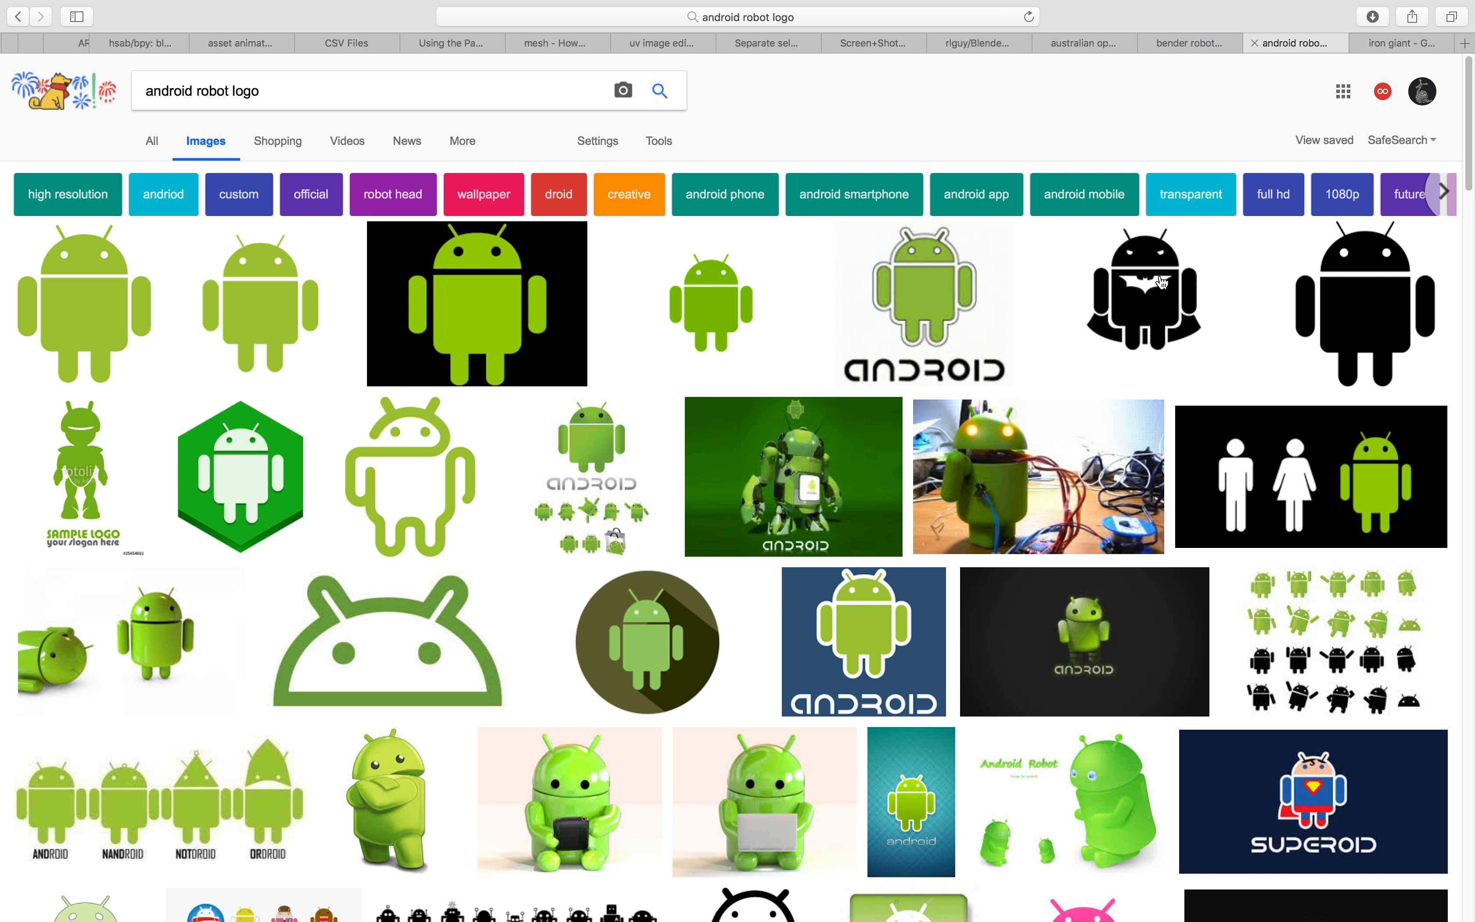
{"action": "left_click", "coordinate": [775, 275]}
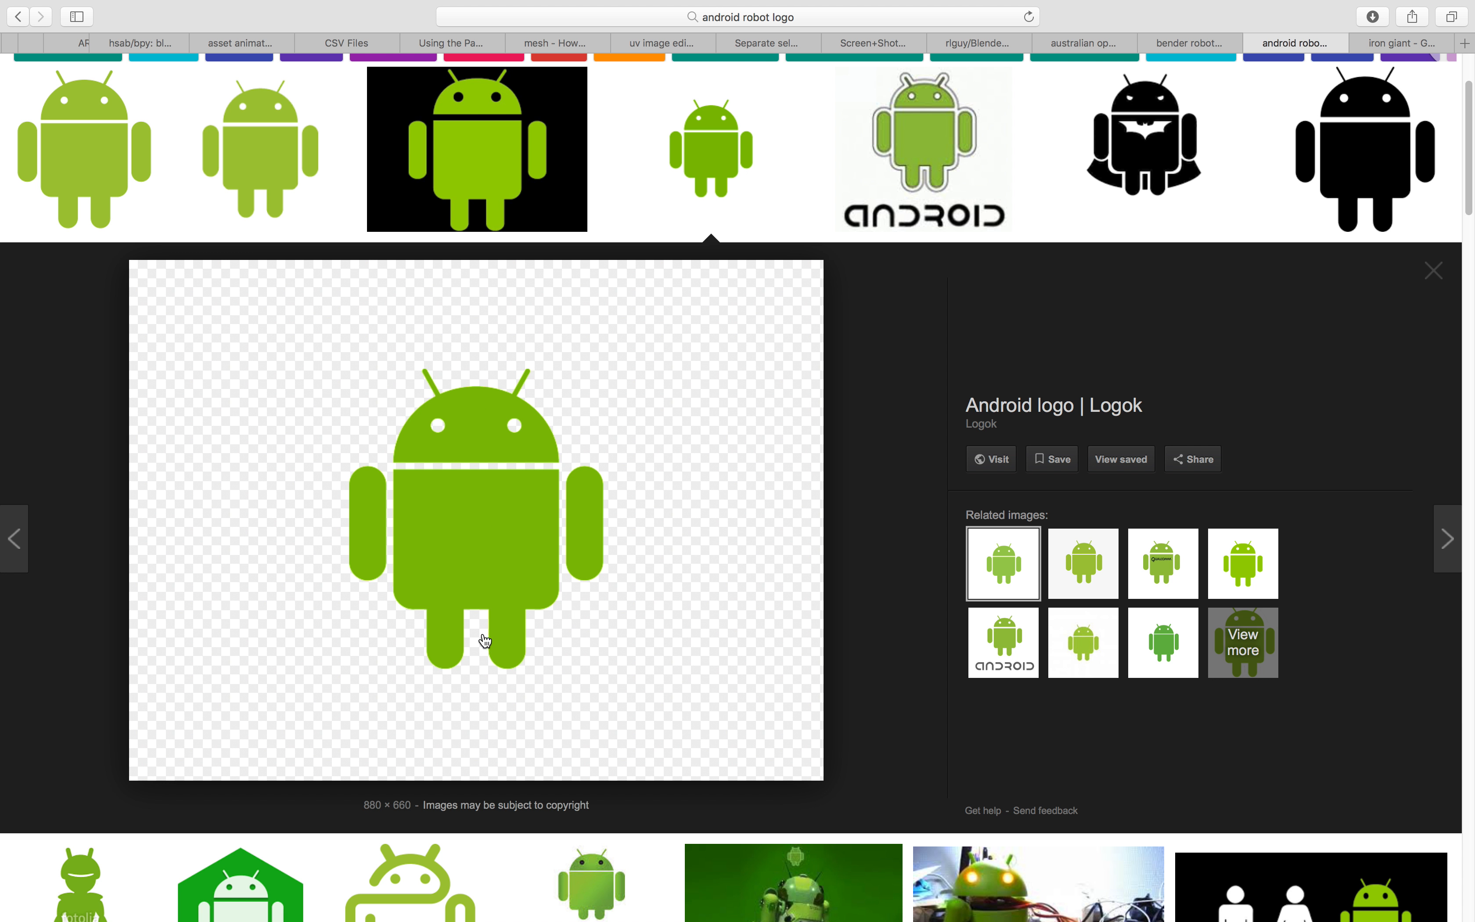
{"action": "scroll", "coordinate": [717, 724], "scroll_direction": "down", "scroll_amount": 3}
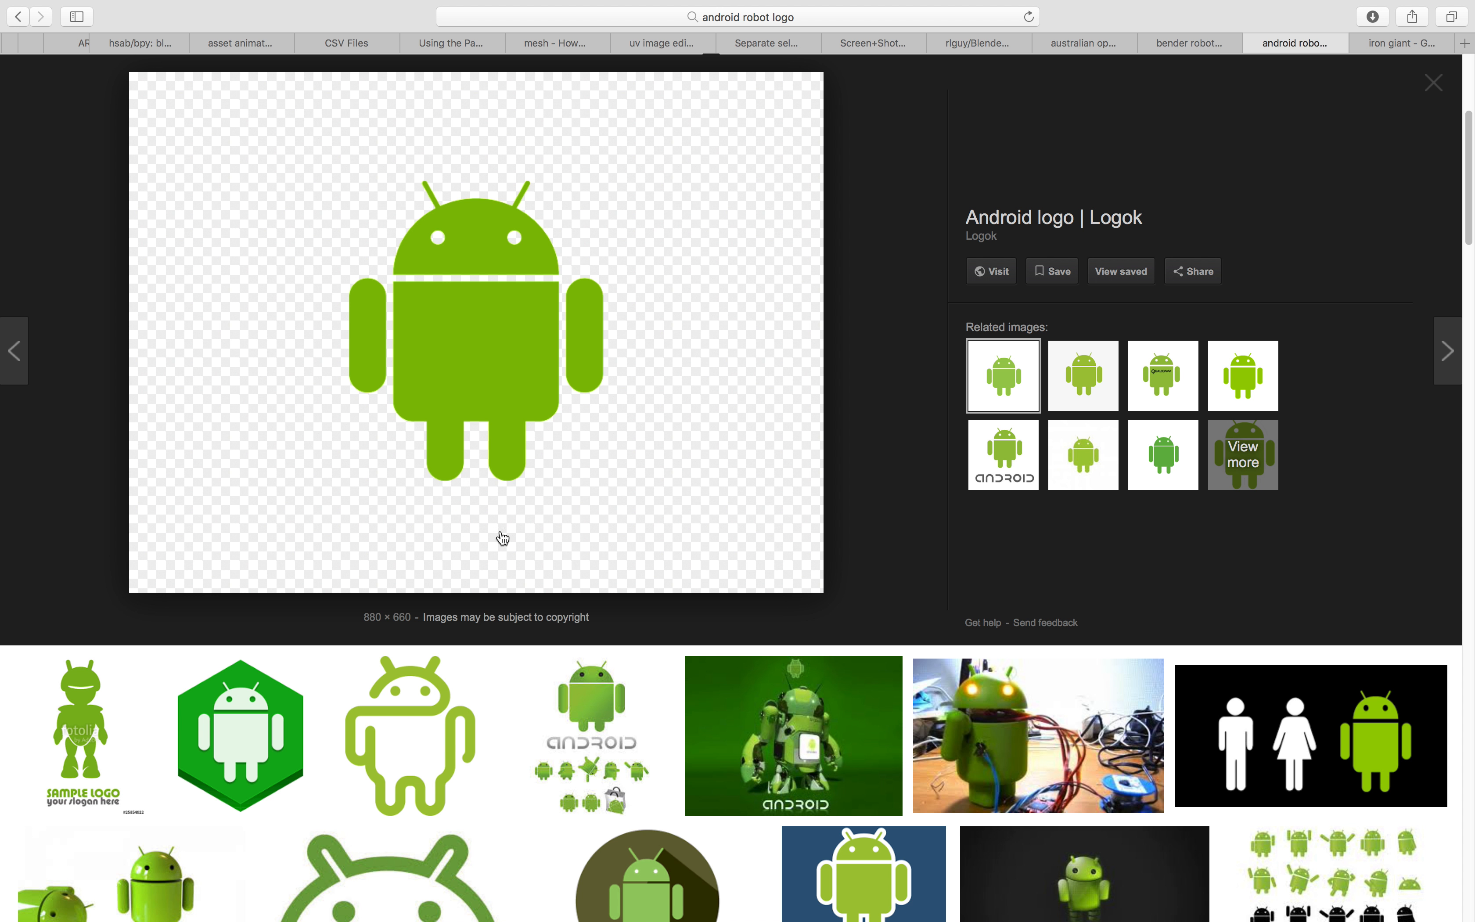
{"action": "scroll", "coordinate": [491, 553], "scroll_direction": "up", "scroll_amount": 1}
- Compare the Bender robot image results with the Android logo, going back and forth between the two searches
{"action": "left_click", "coordinate": [1202, 44]}
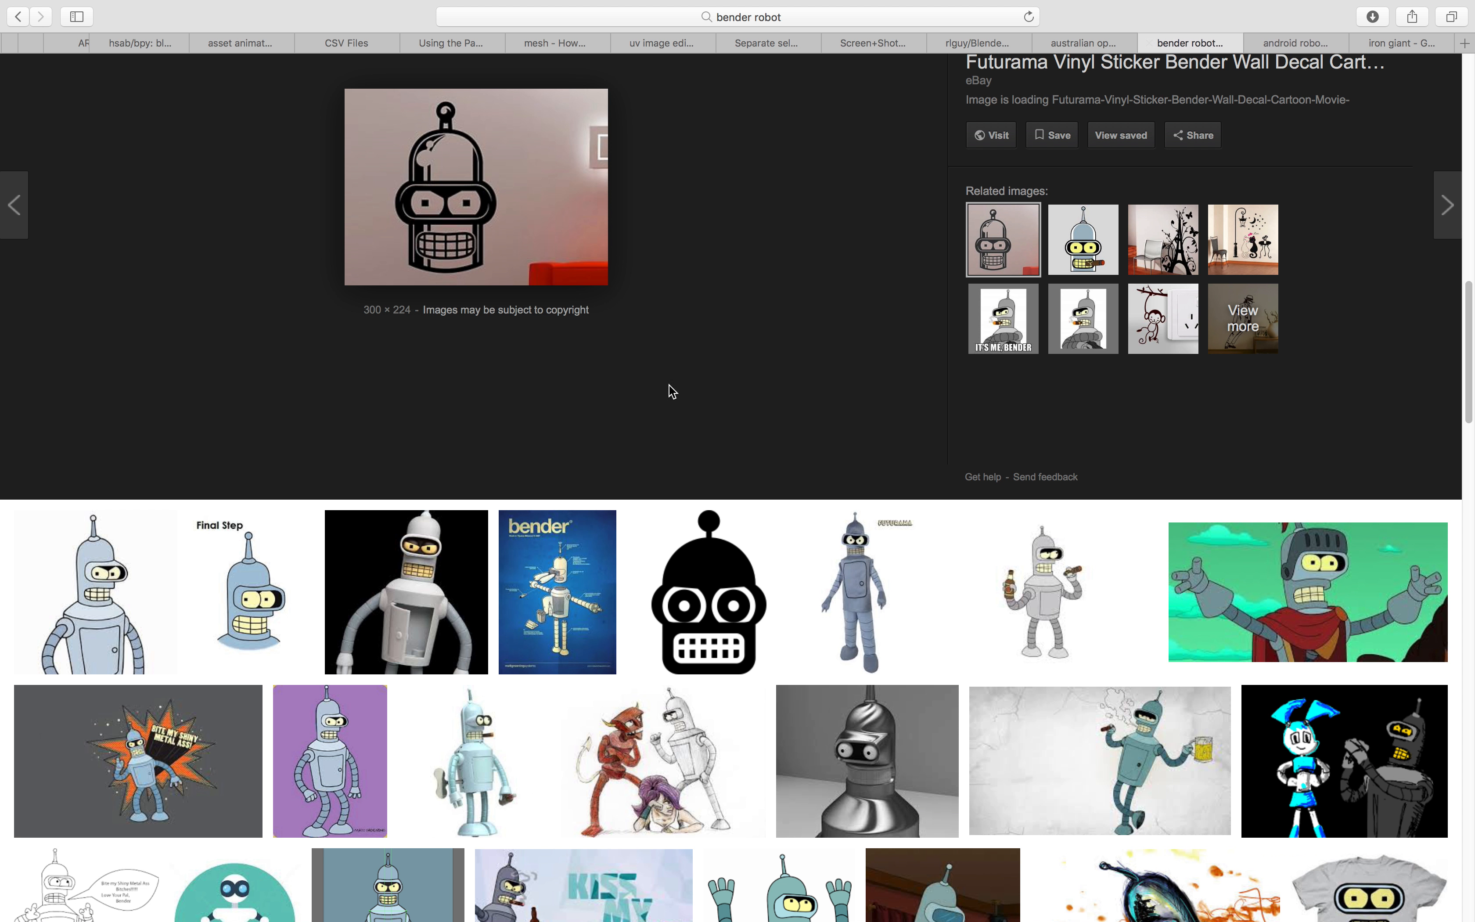
{"action": "scroll", "coordinate": [707, 389], "scroll_direction": "down", "scroll_amount": 3}
{"action": "scroll", "coordinate": [1028, 299], "scroll_direction": "up", "scroll_amount": 8}
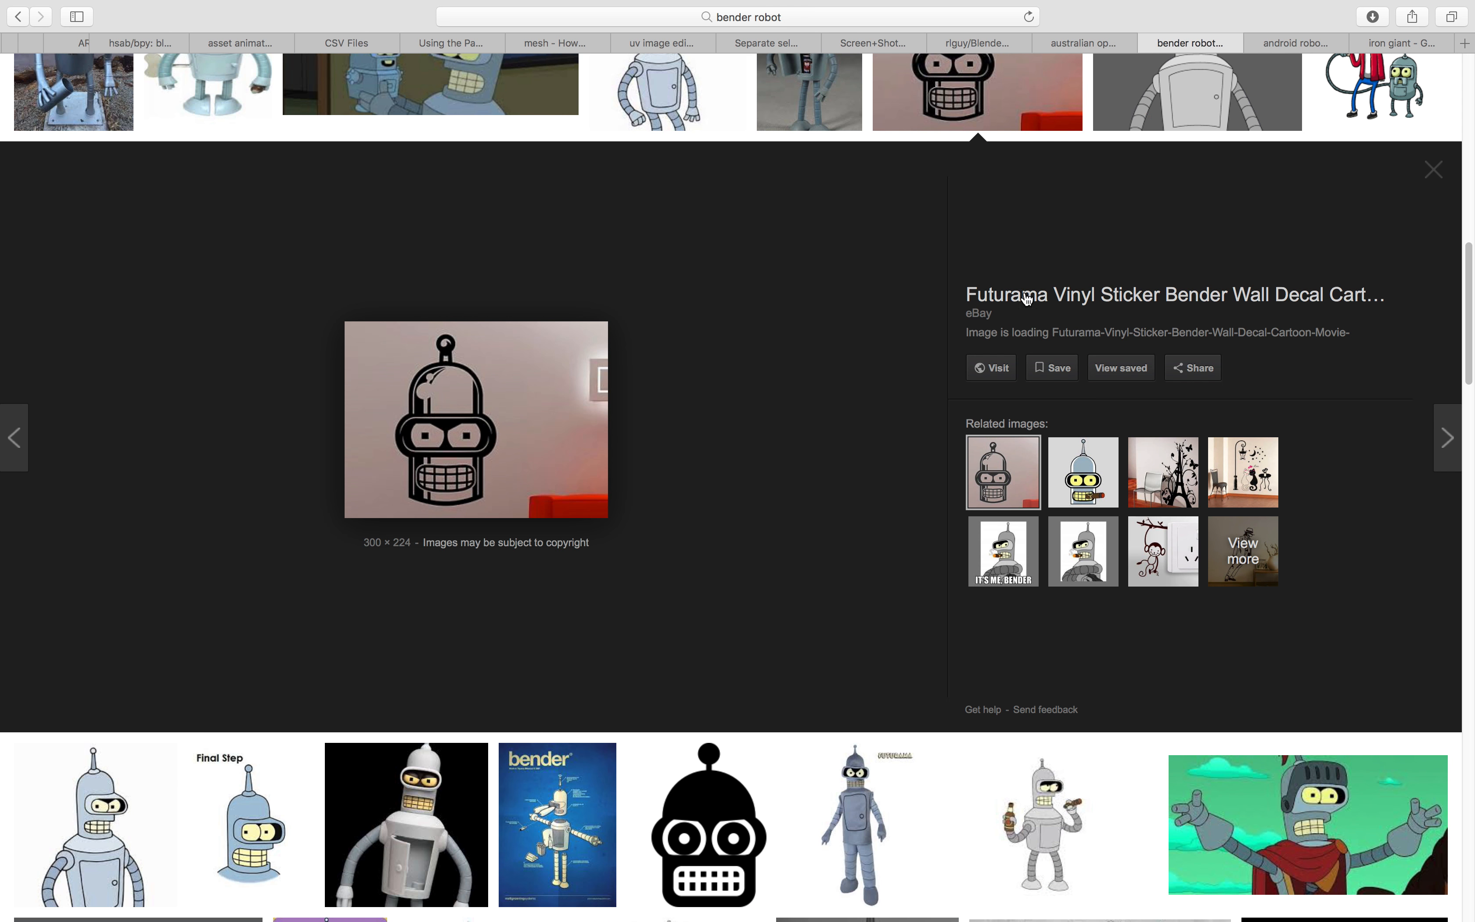
{"action": "left_click", "coordinate": [1295, 44]}
{"action": "scroll", "coordinate": [579, 303], "scroll_direction": "up", "scroll_amount": 5}
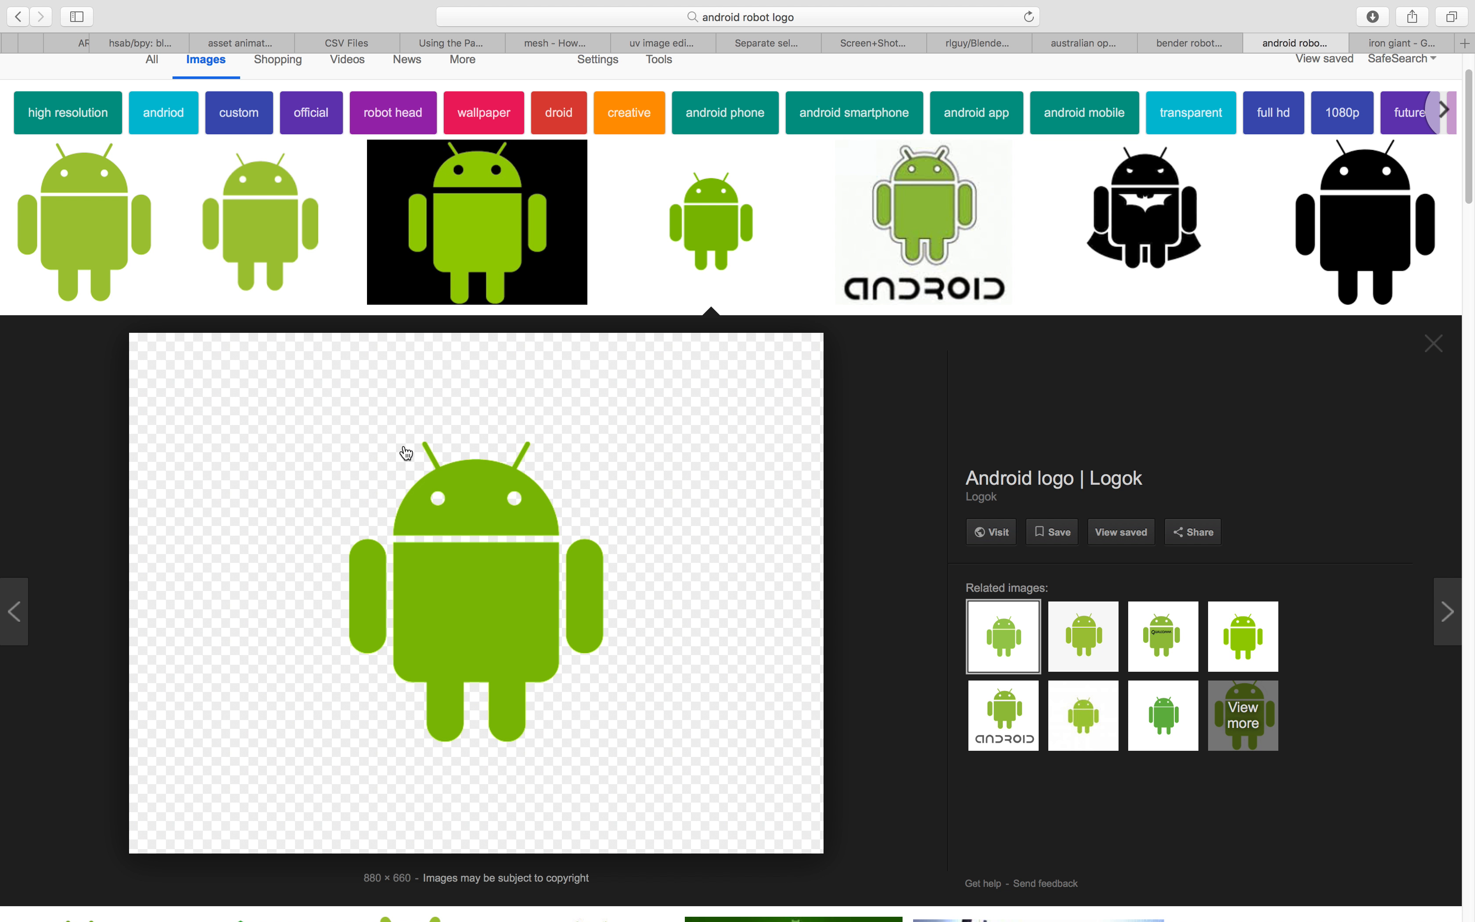
{"action": "left_click", "coordinate": [1220, 49]}
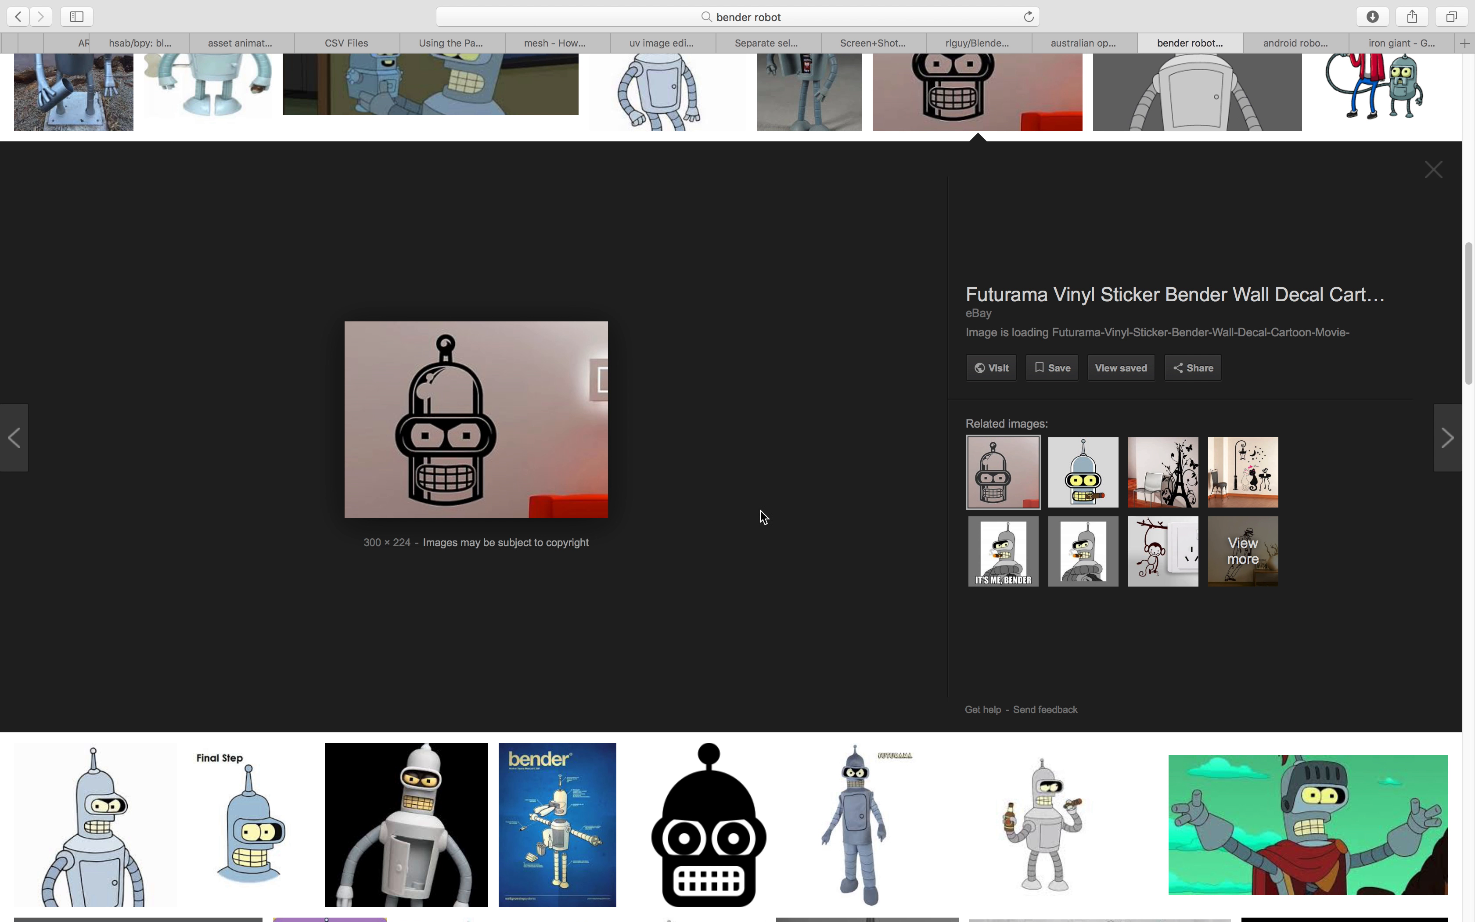
{"action": "scroll", "coordinate": [1066, 365], "scroll_direction": "up", "scroll_amount": 3}
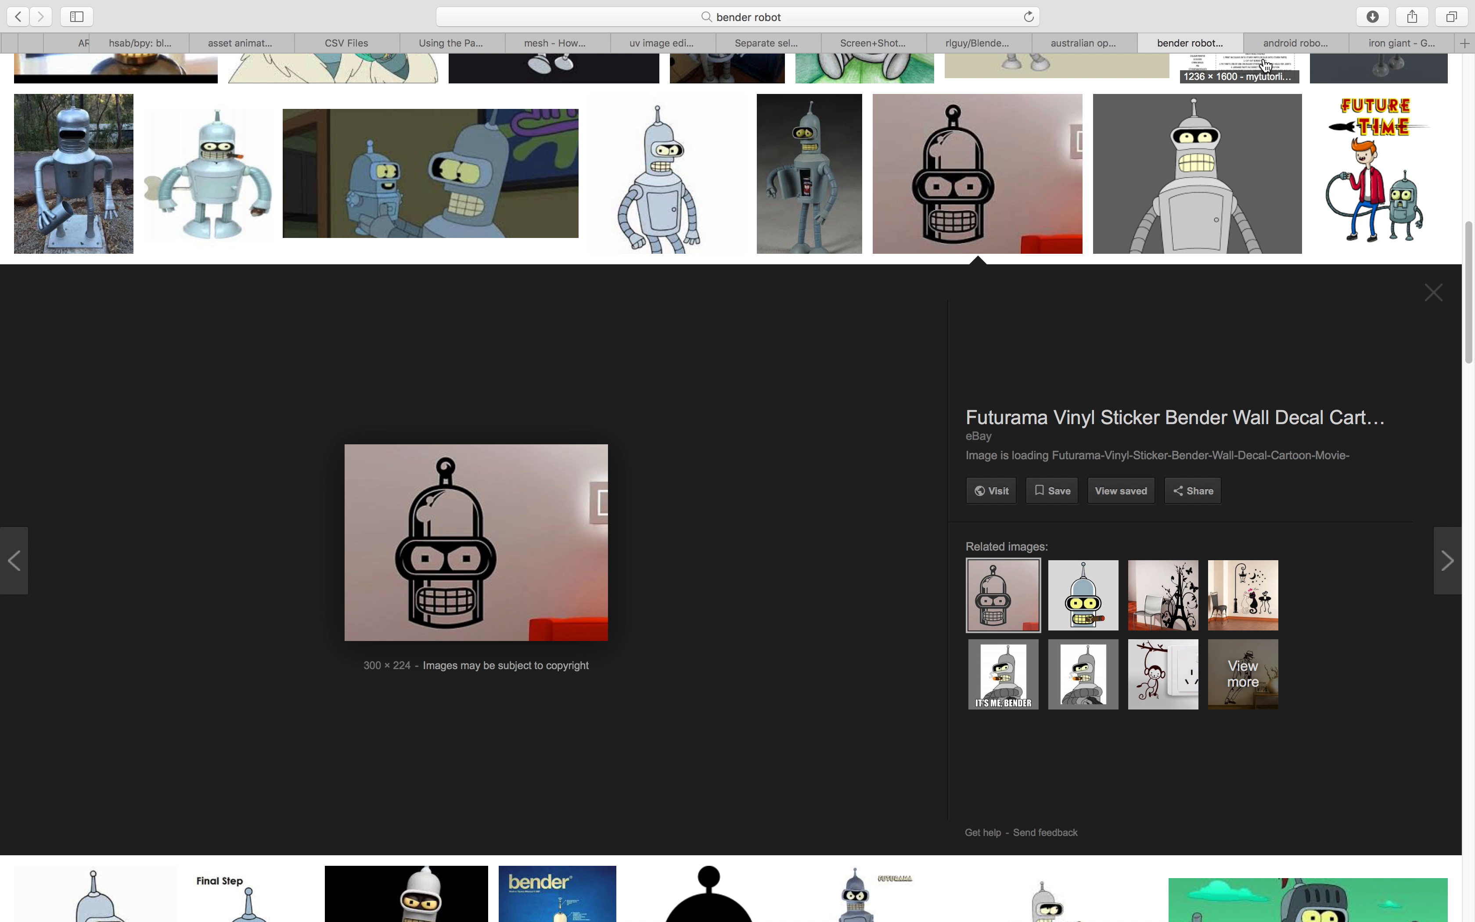
{"action": "left_click", "coordinate": [1283, 44]}
{"action": "left_click", "coordinate": [1210, 47]}
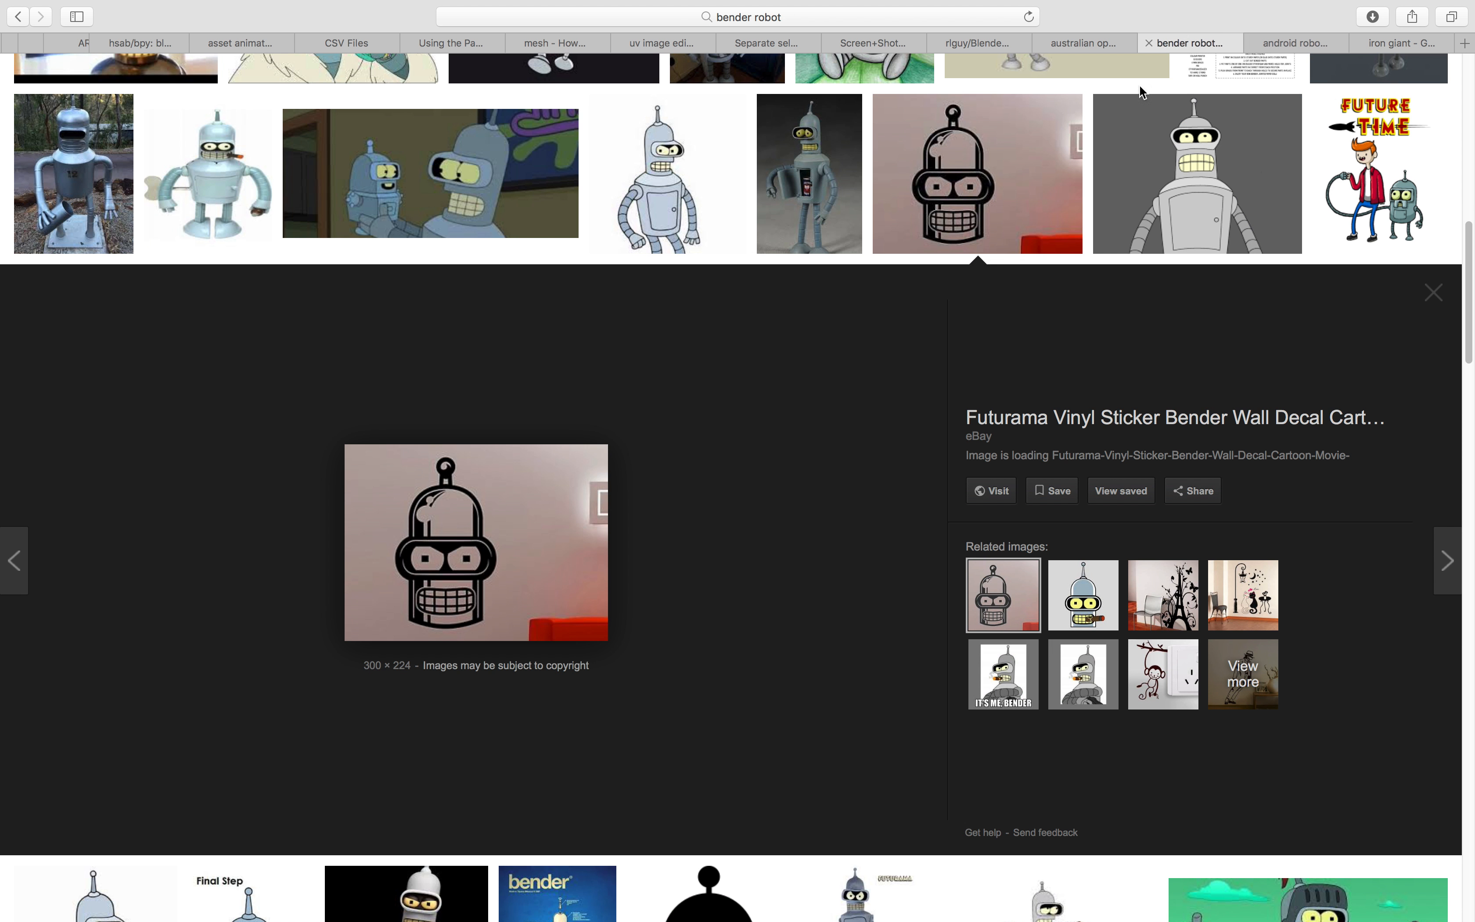
- Go to the iron giant image results and look through the reference pictures above the Mondo figure image
{"action": "left_click", "coordinate": [1384, 43]}
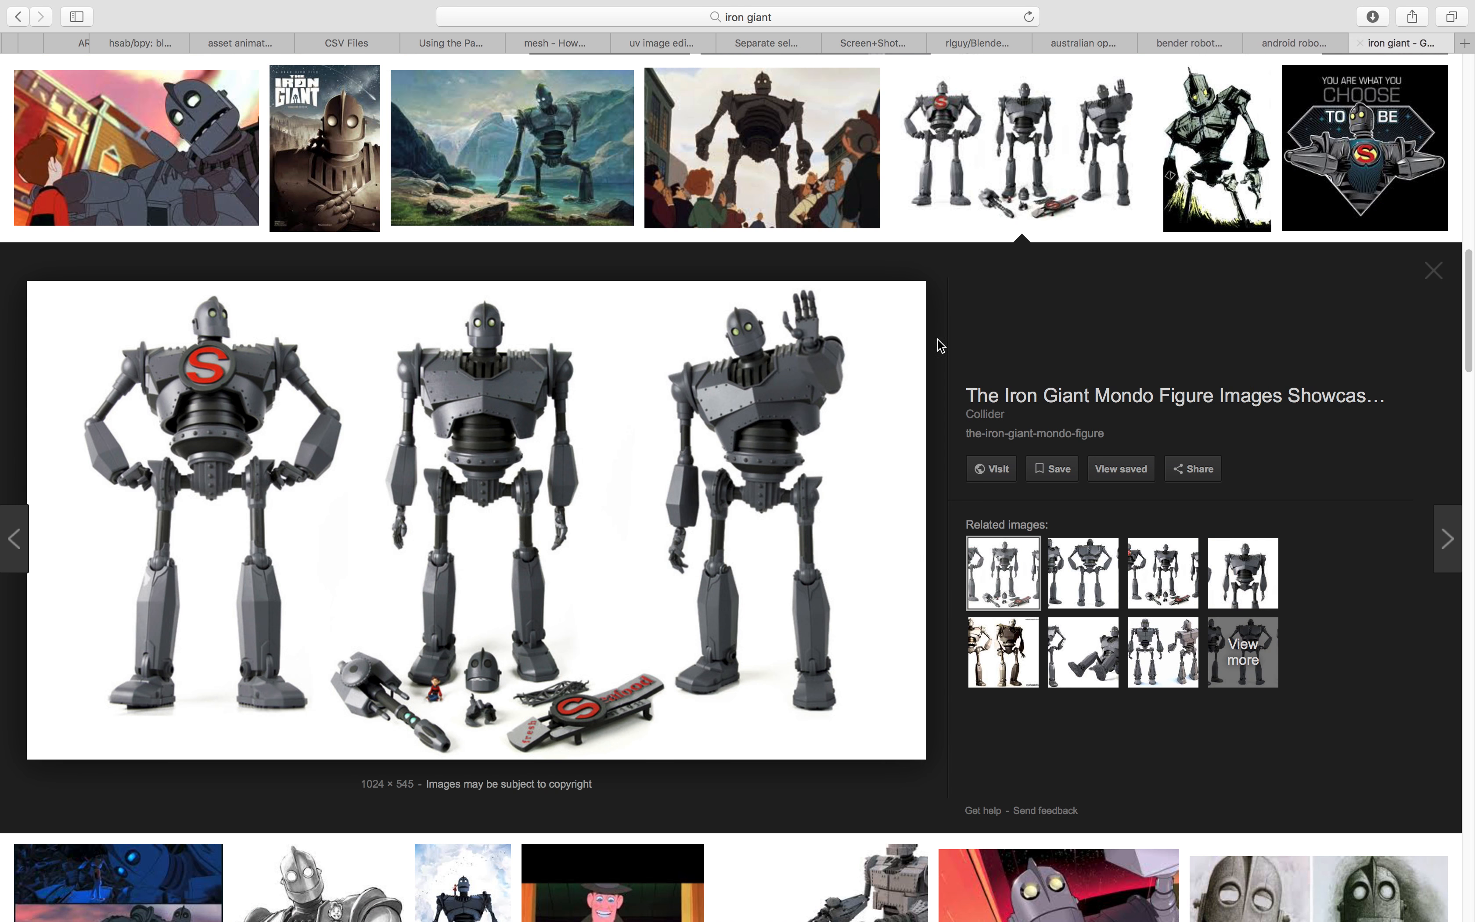
{"action": "scroll", "coordinate": [575, 402], "scroll_direction": "up", "scroll_amount": 10}
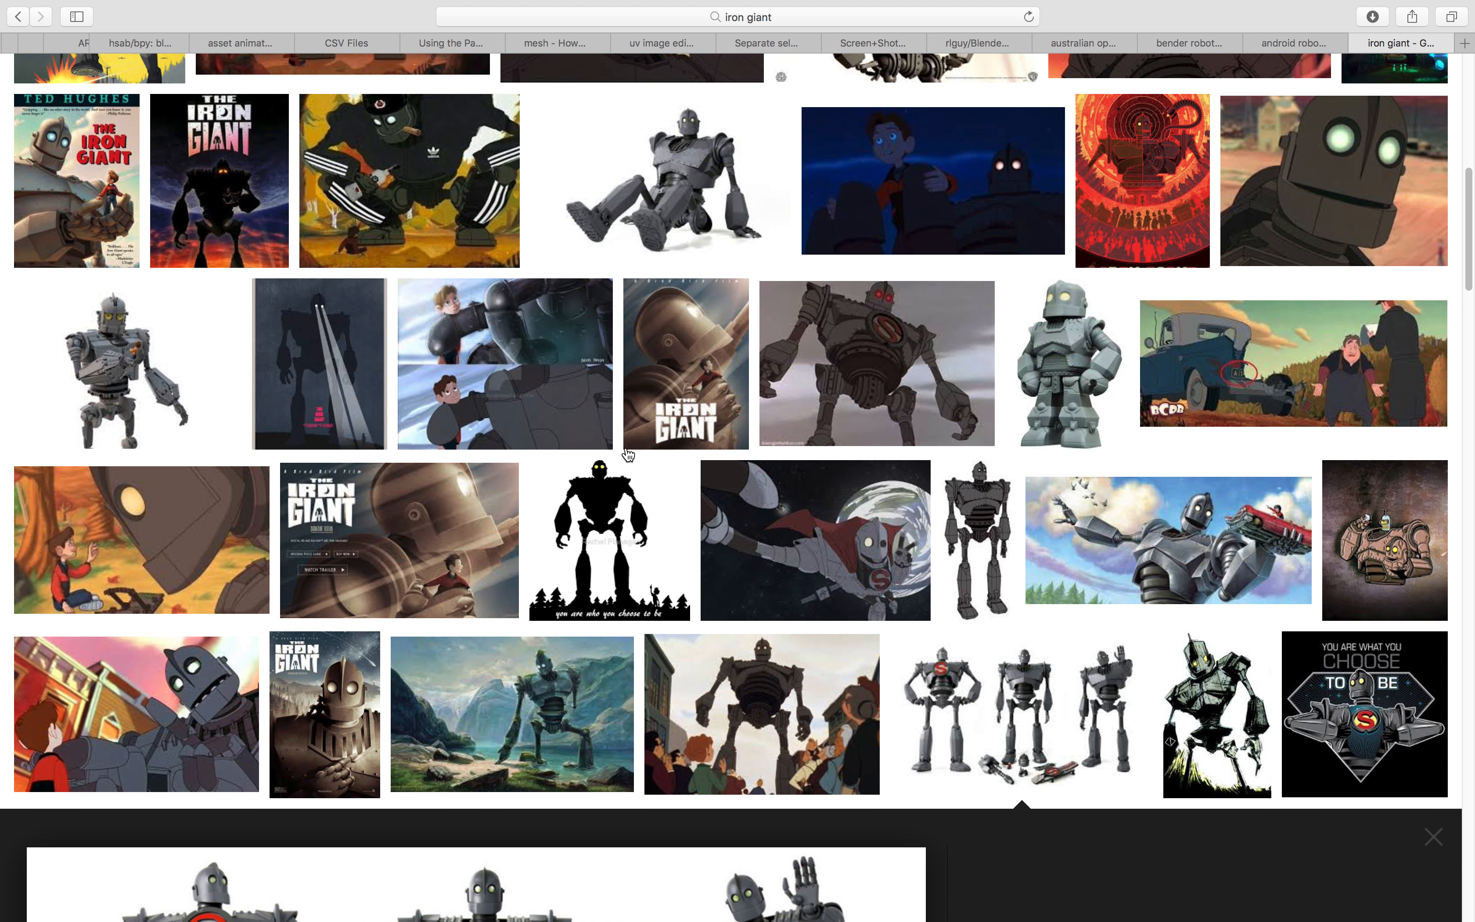